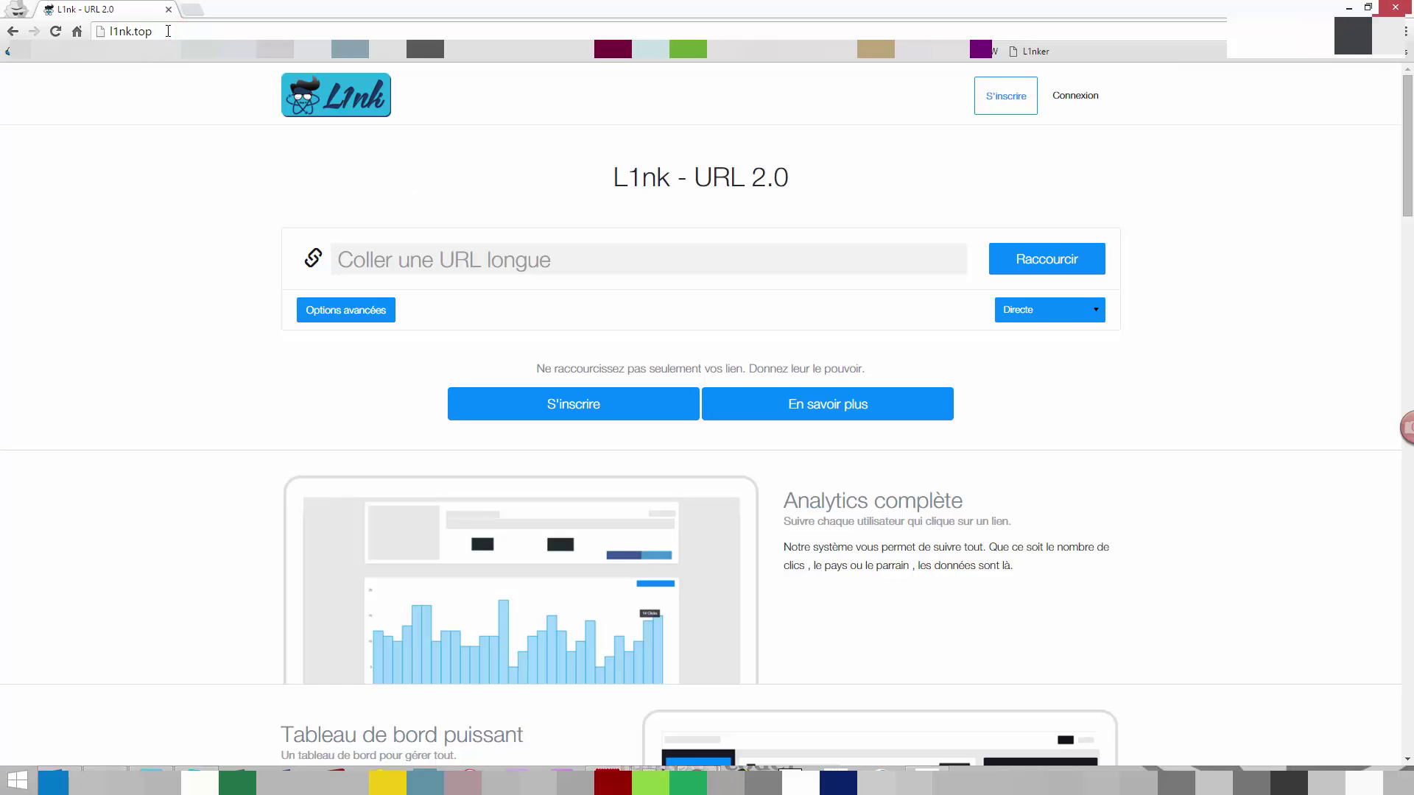
left_click_drag(152, 31, 109, 33)
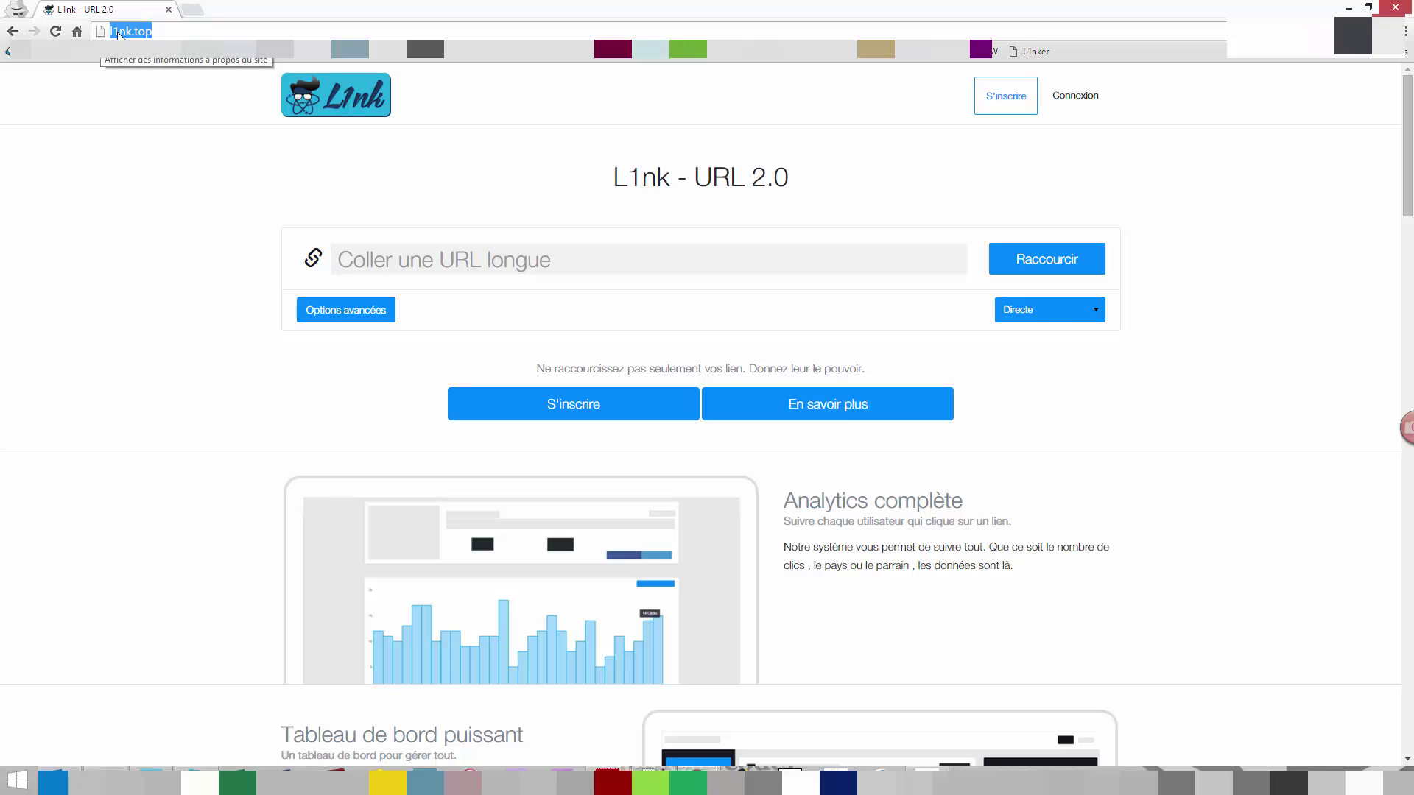
left_click(181, 27)
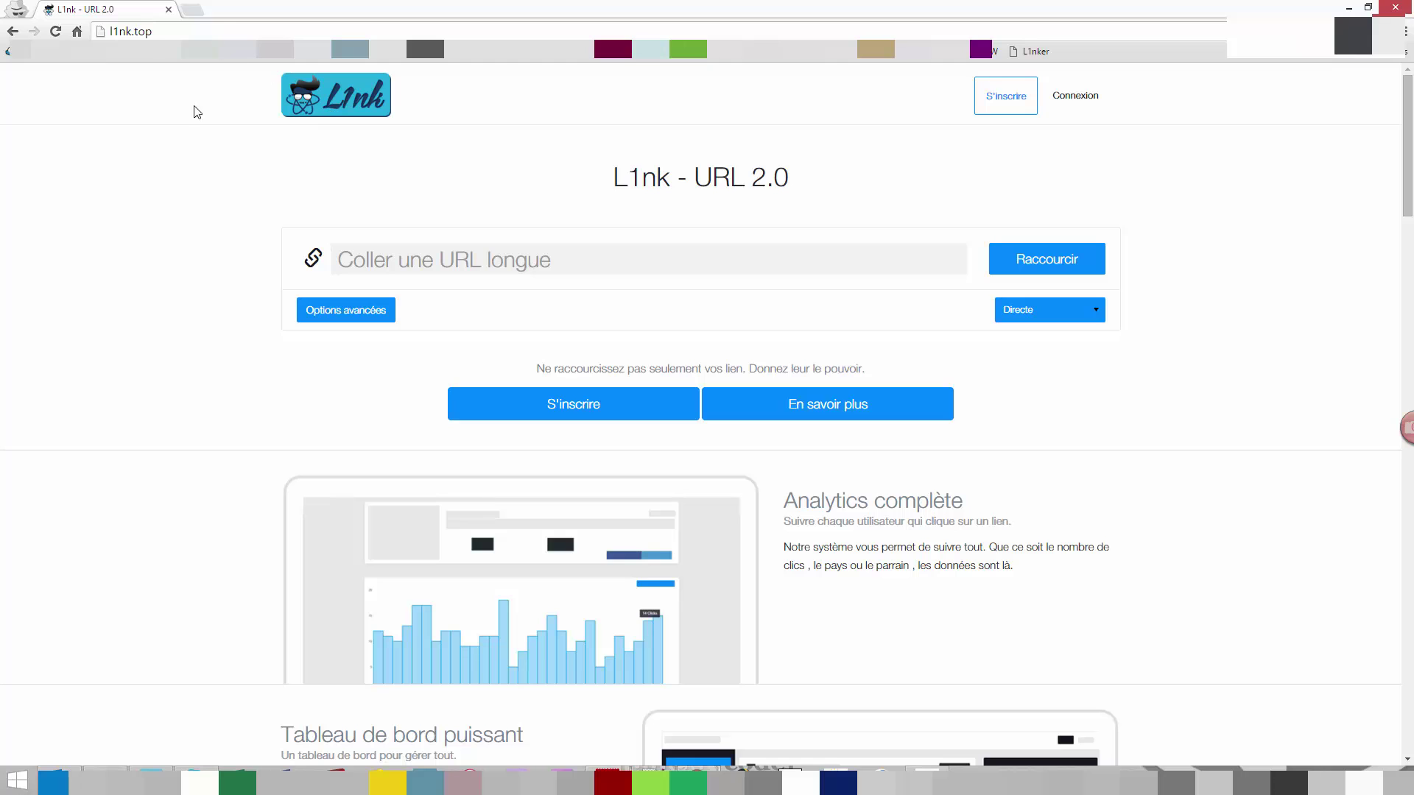
scroll(241, 220, "down", 13)
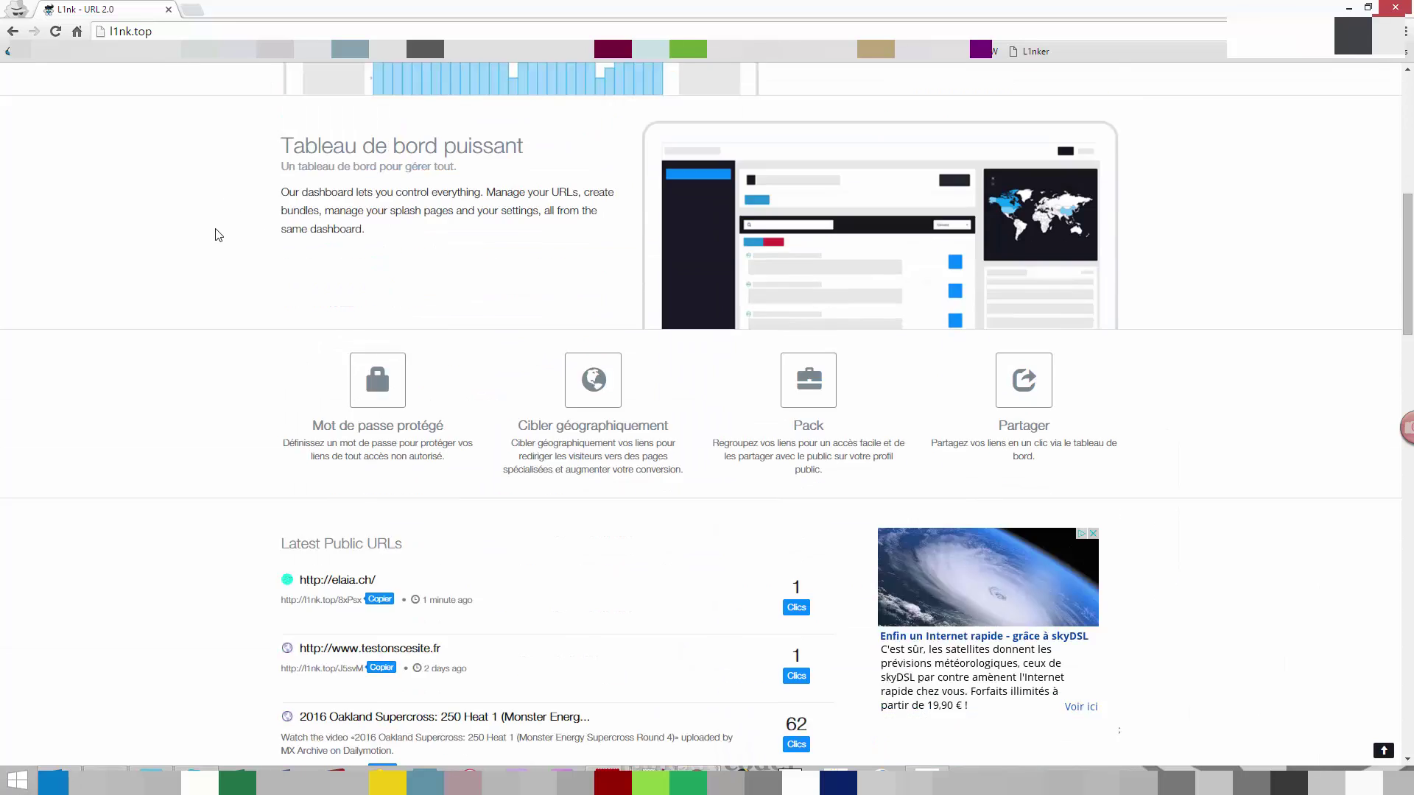
scroll(228, 243, "up", 11)
scroll(230, 246, "up", 2)
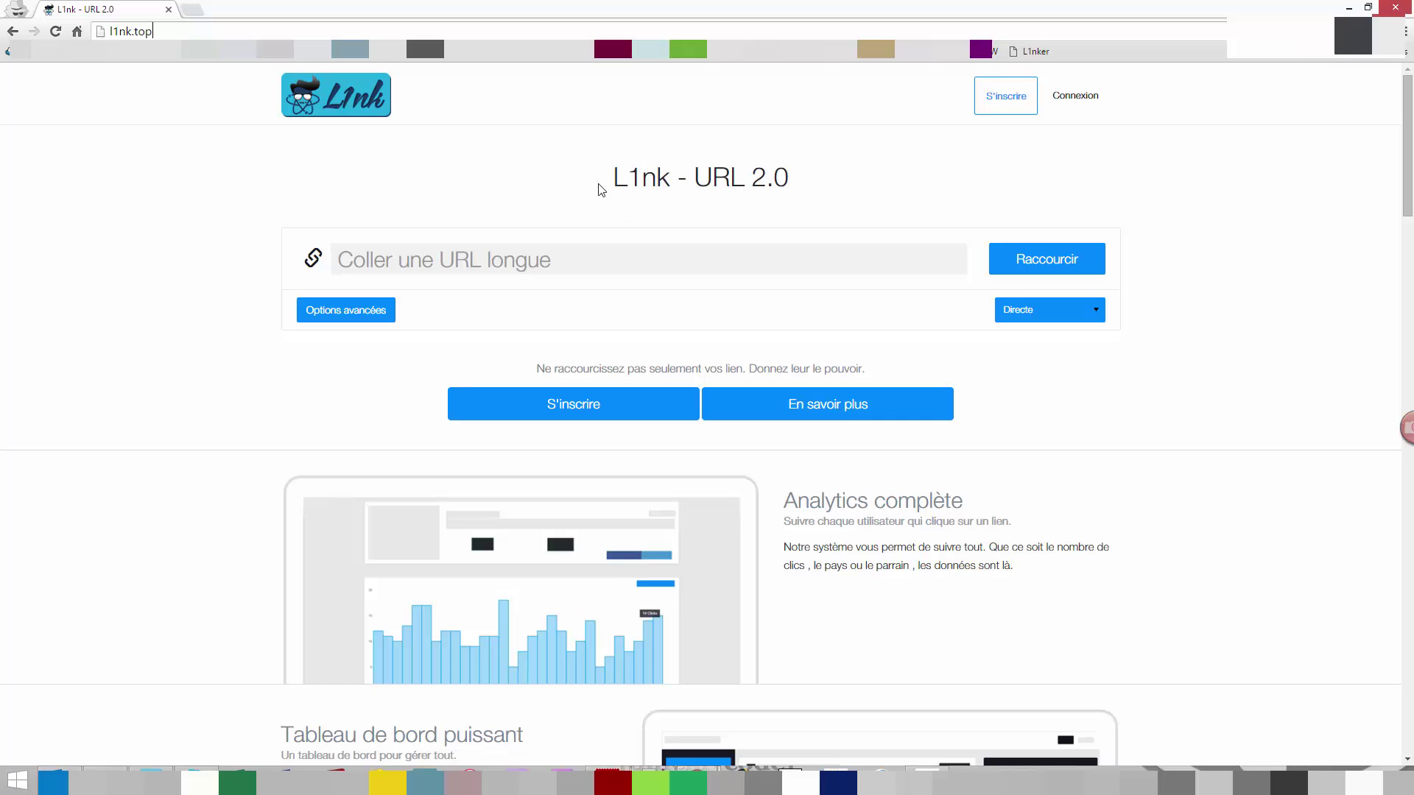
Copy the Zone Telechargement bookmark's address and paste it as the long URL to shorten
left_click(525, 273)
right_click(537, 53)
right_click(489, 54)
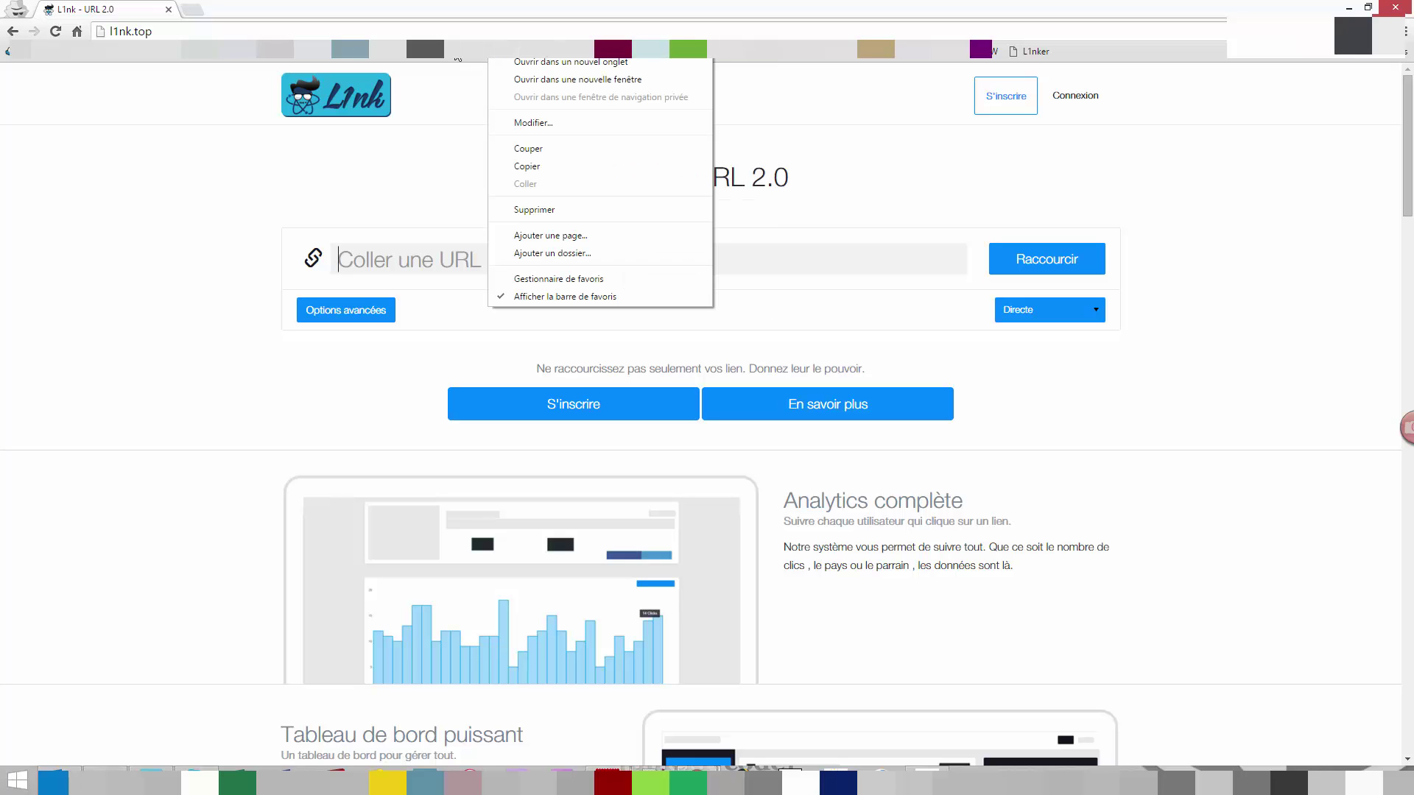
right_click(400, 56)
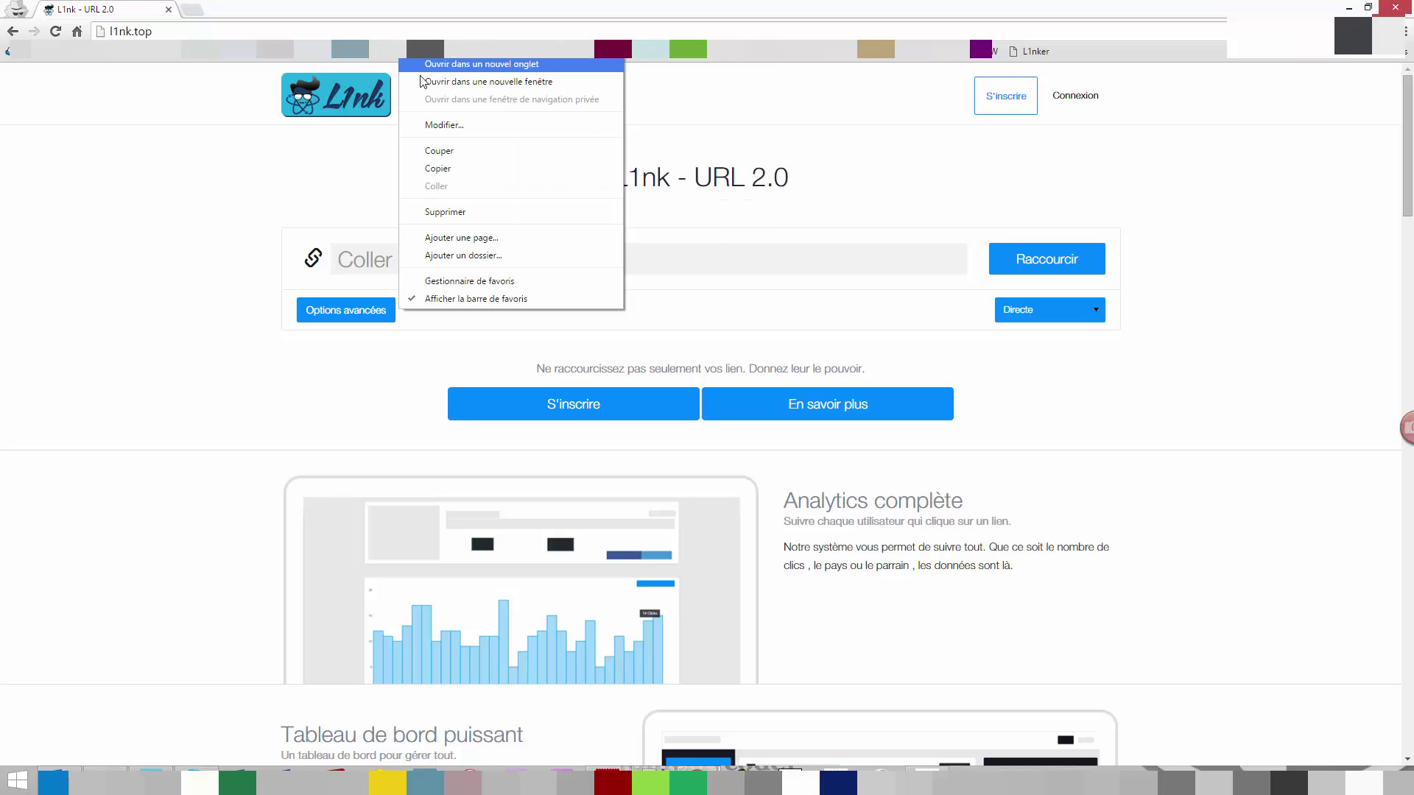
left_click(442, 166)
right_click(399, 268)
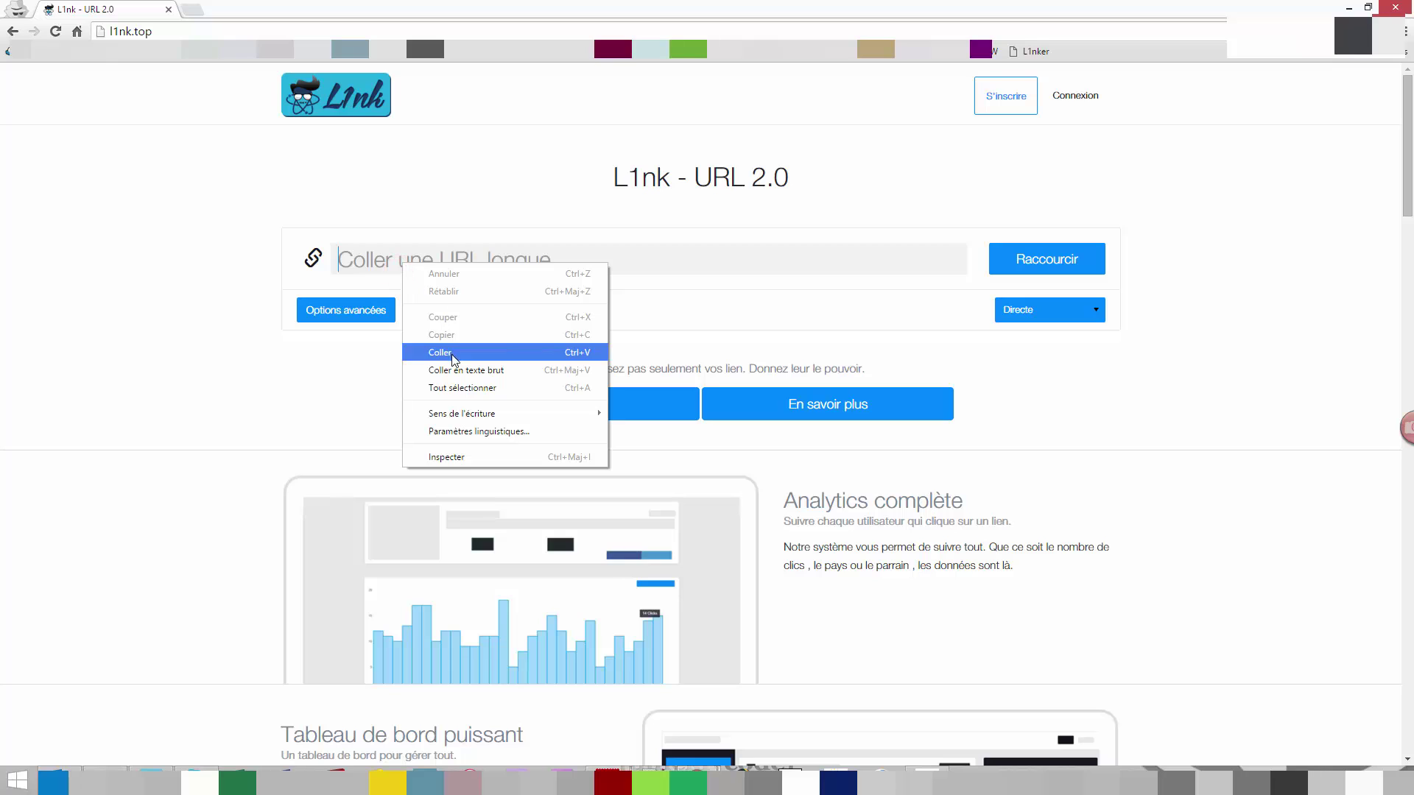
left_click(452, 355)
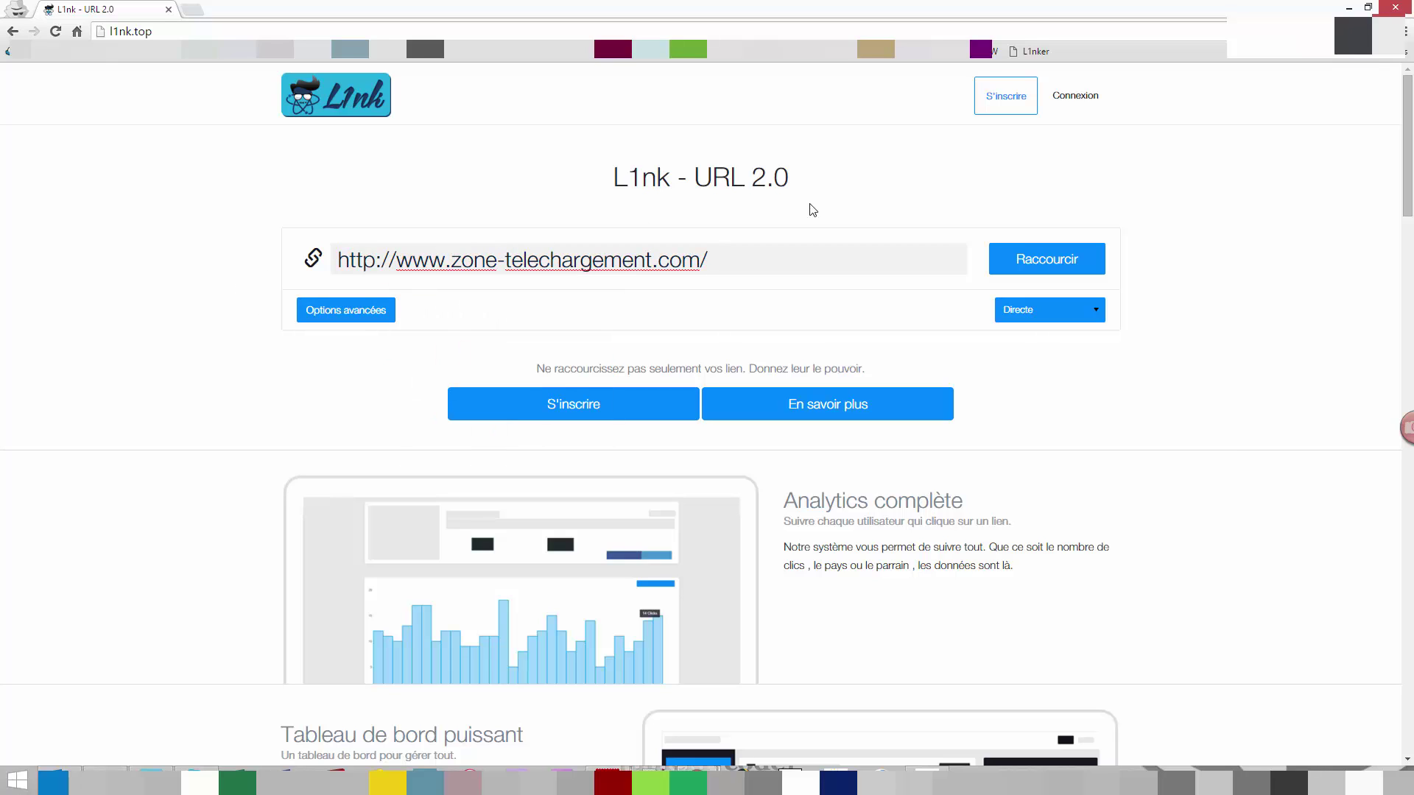
Check the redirection types, reveal the advanced options and set the custom alias to QQchose
left_click(1039, 323)
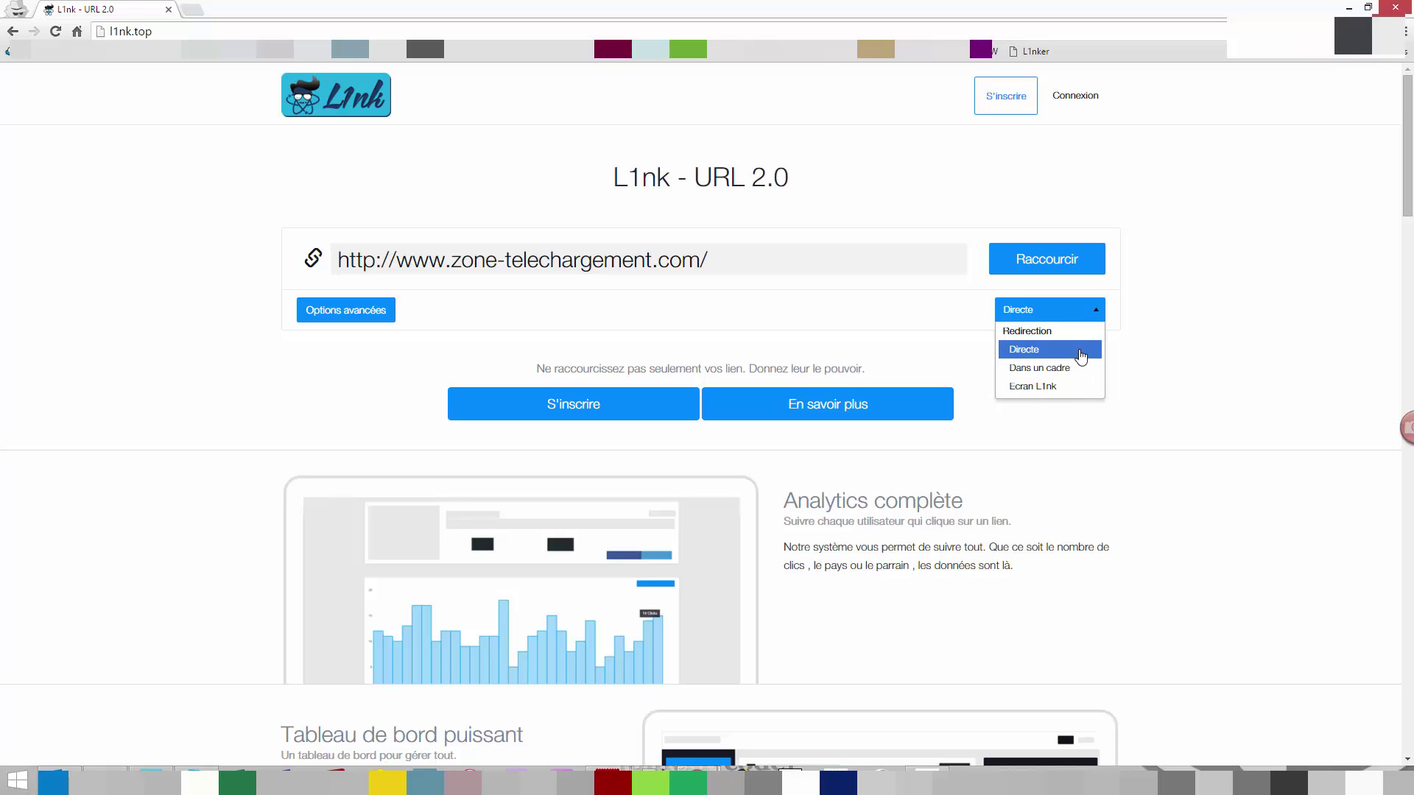
left_click(359, 309)
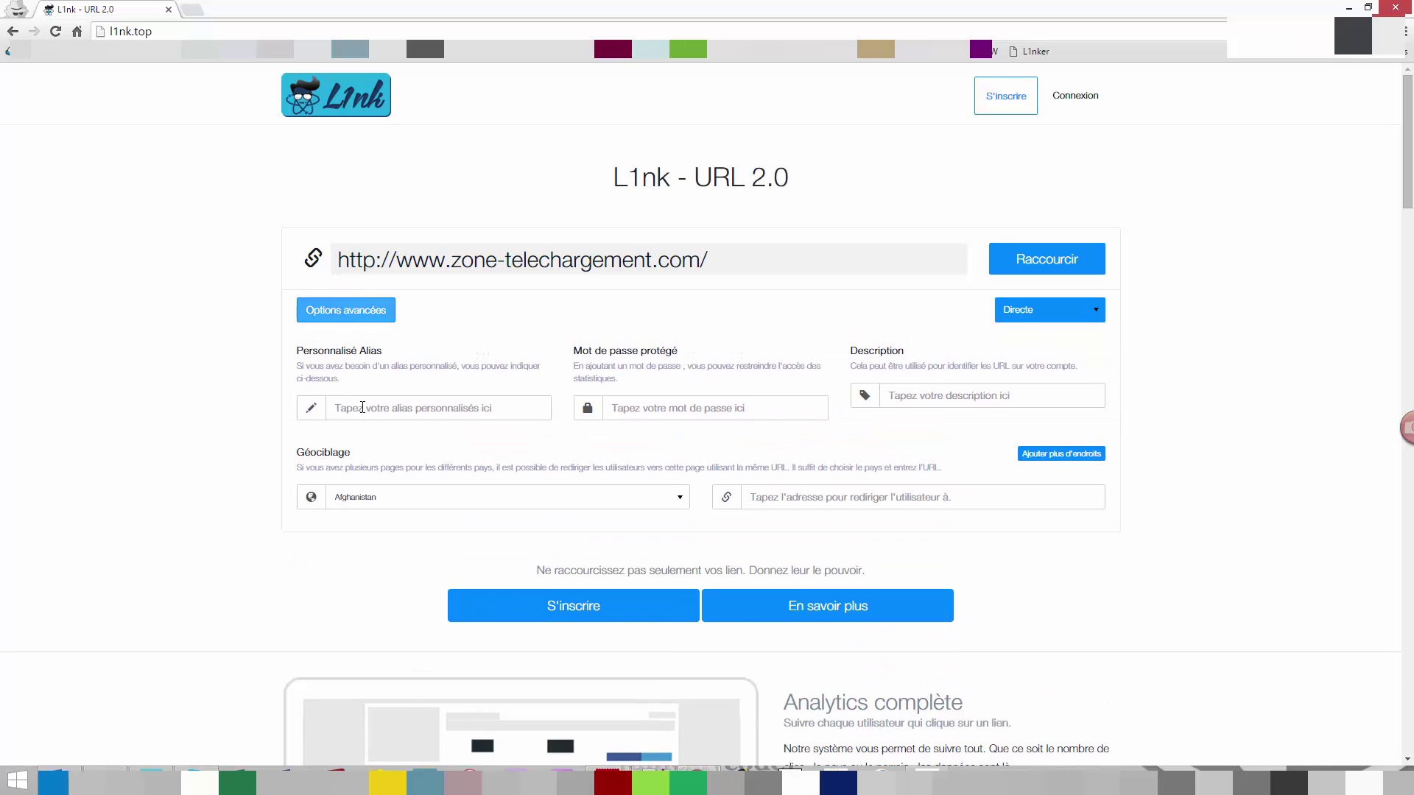
left_click(363, 408)
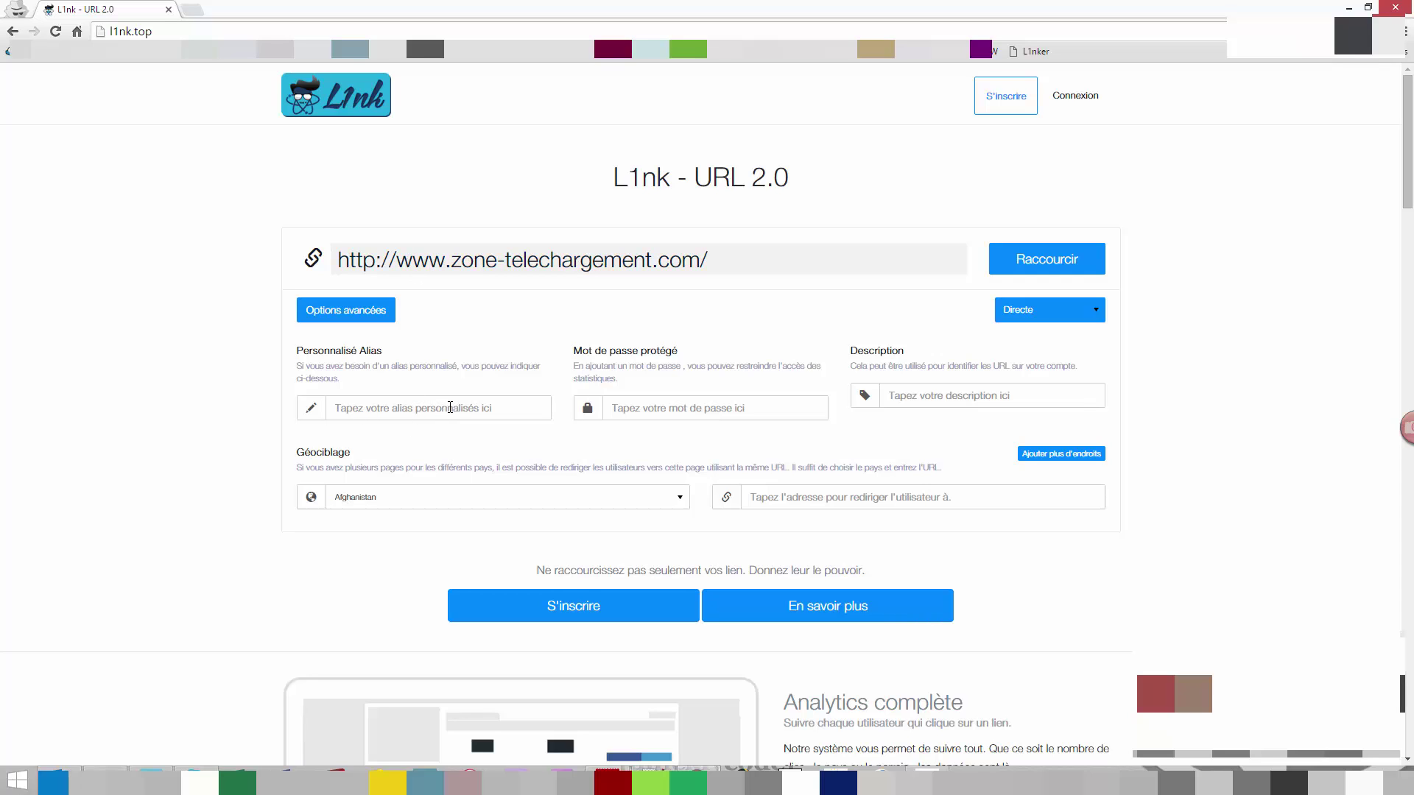
left_click(450, 408)
type("QQchose")
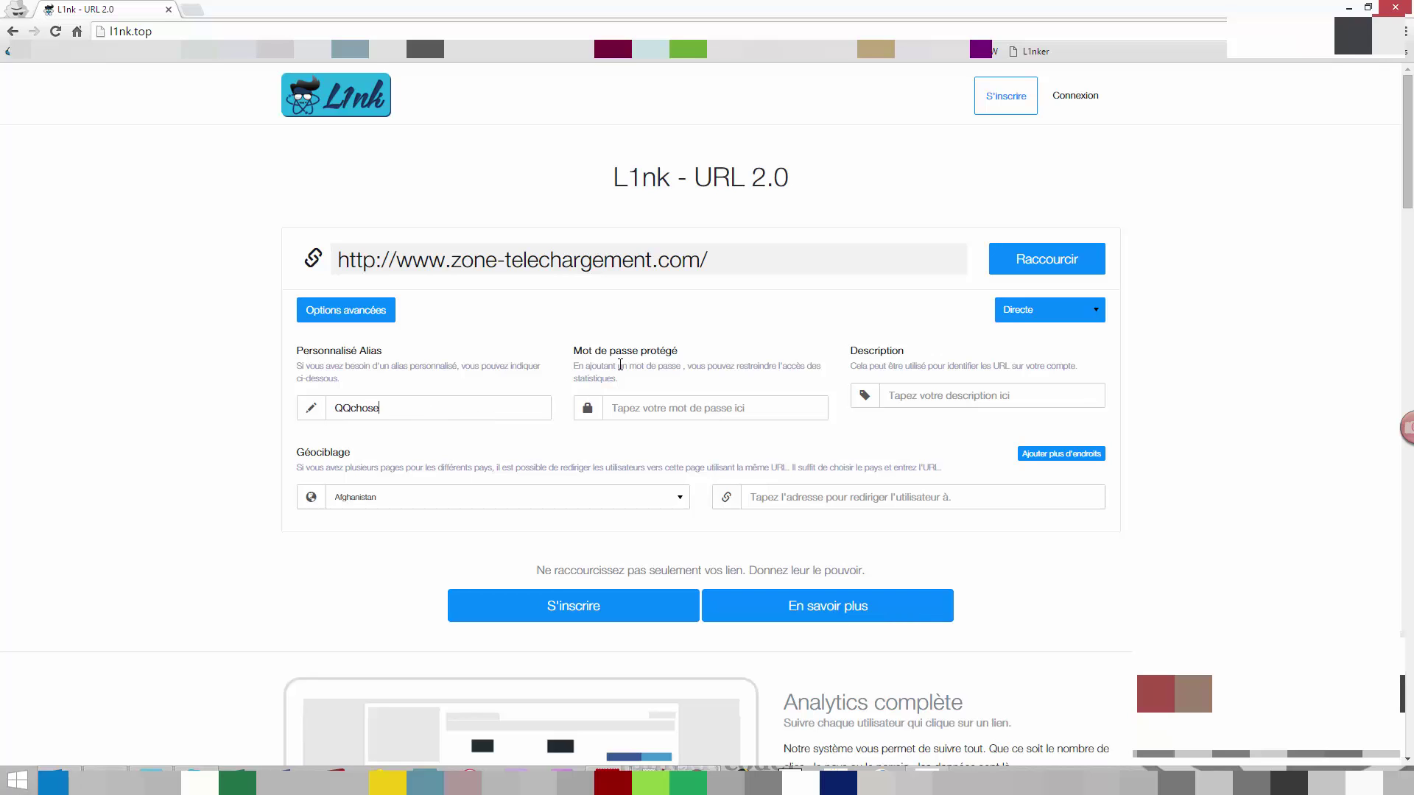
Leave the password empty and enter "Zone Telechargement" as the link's description
left_click(661, 410)
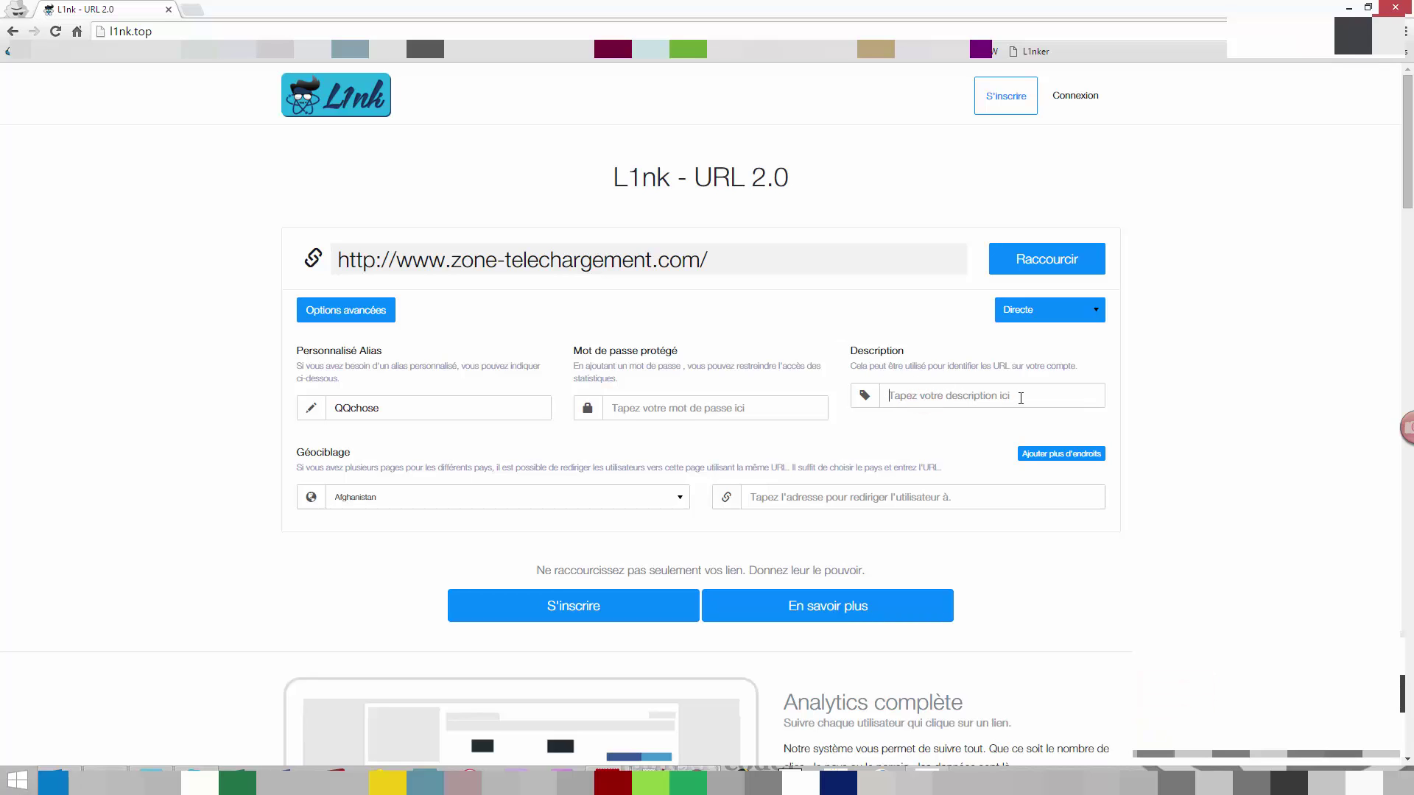
type("Zon")
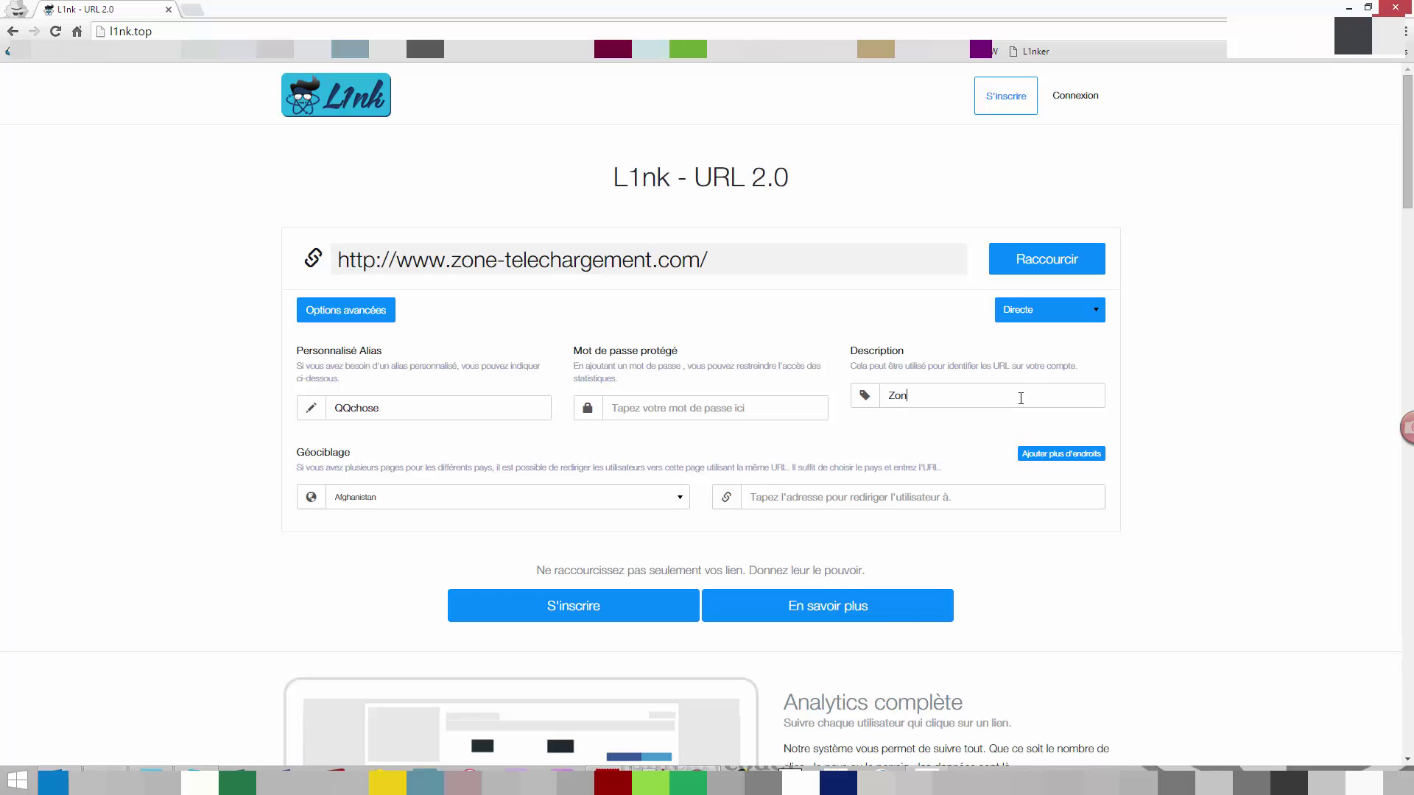
type("e Telechargement")
Set the geotargeting country to France without entering a redirect address
left_click(678, 503)
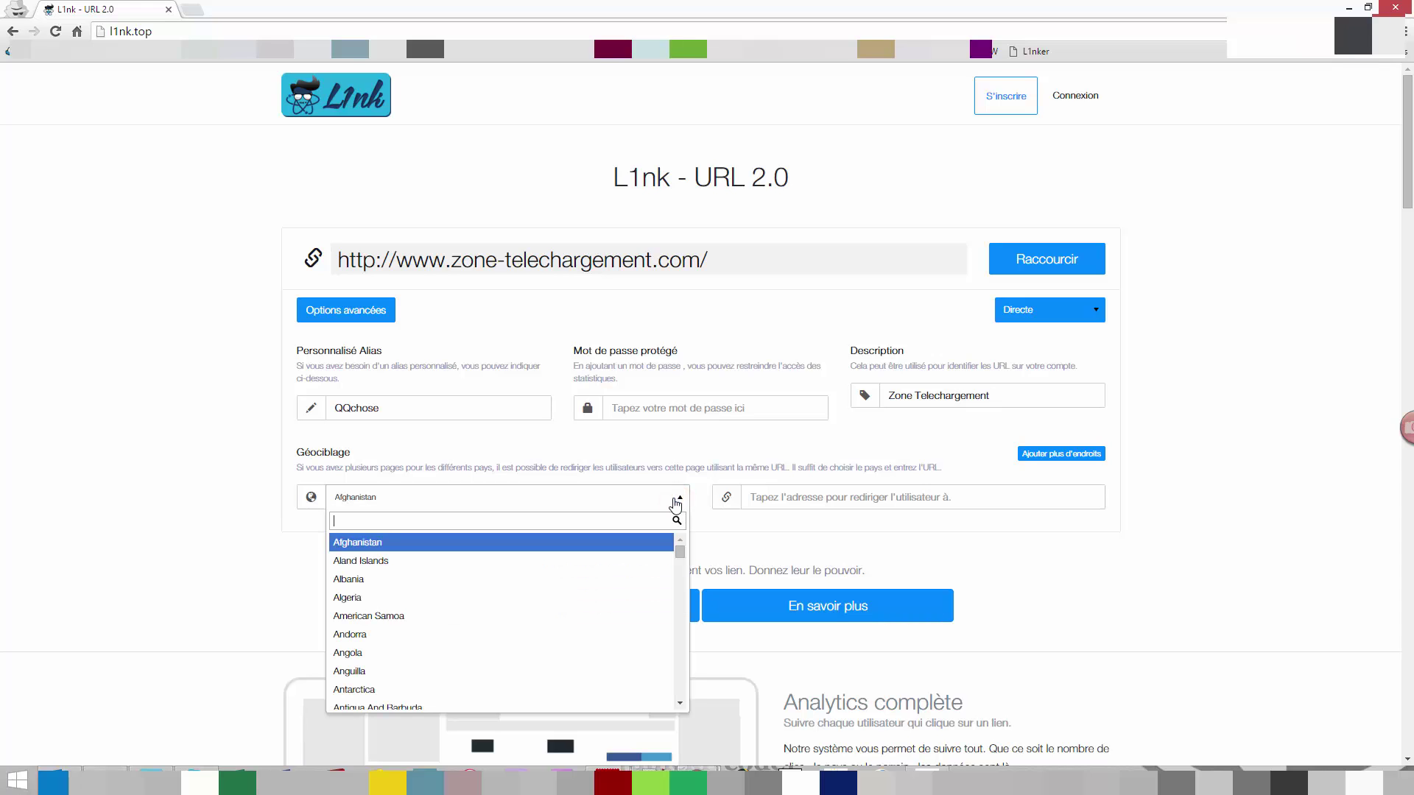
type("fr")
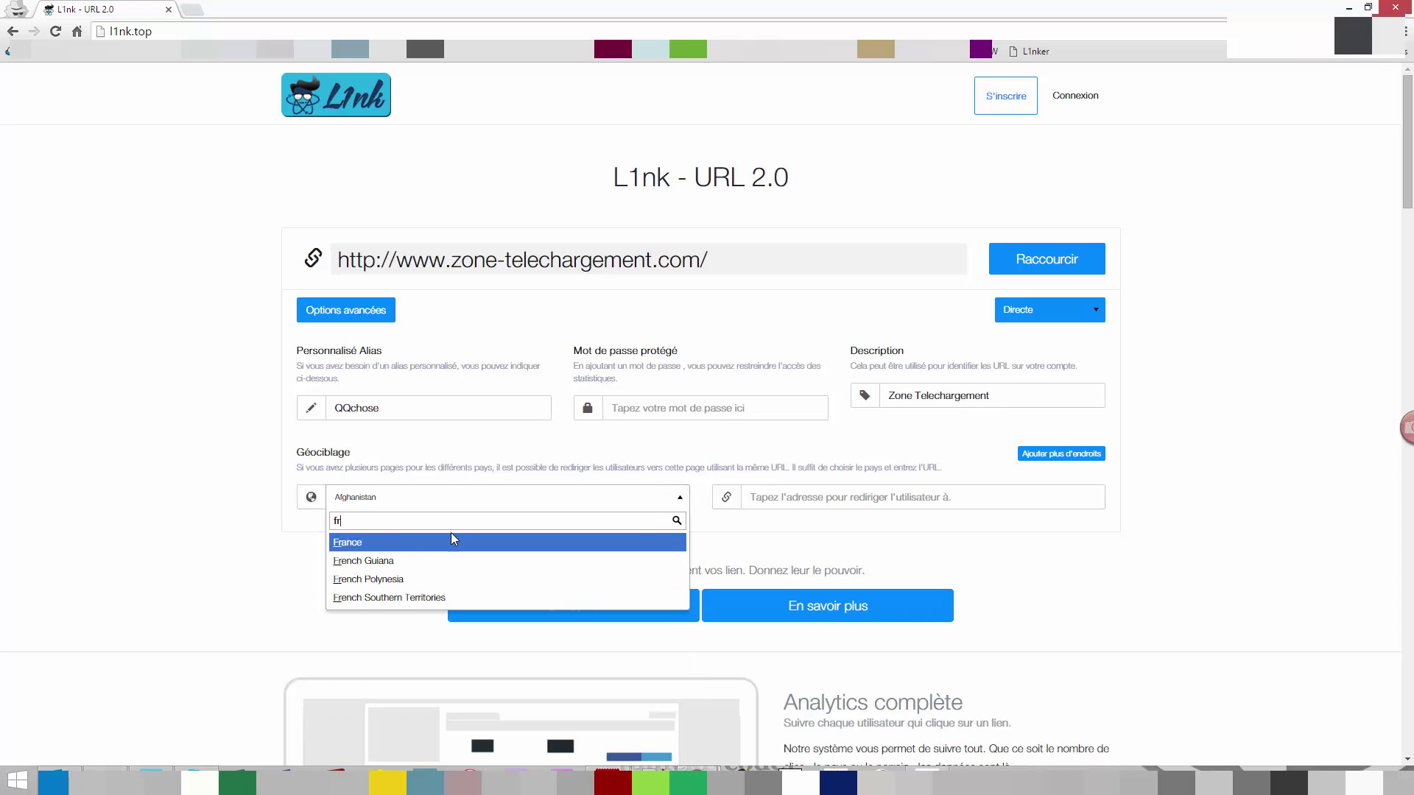
left_click(404, 541)
left_click(785, 498)
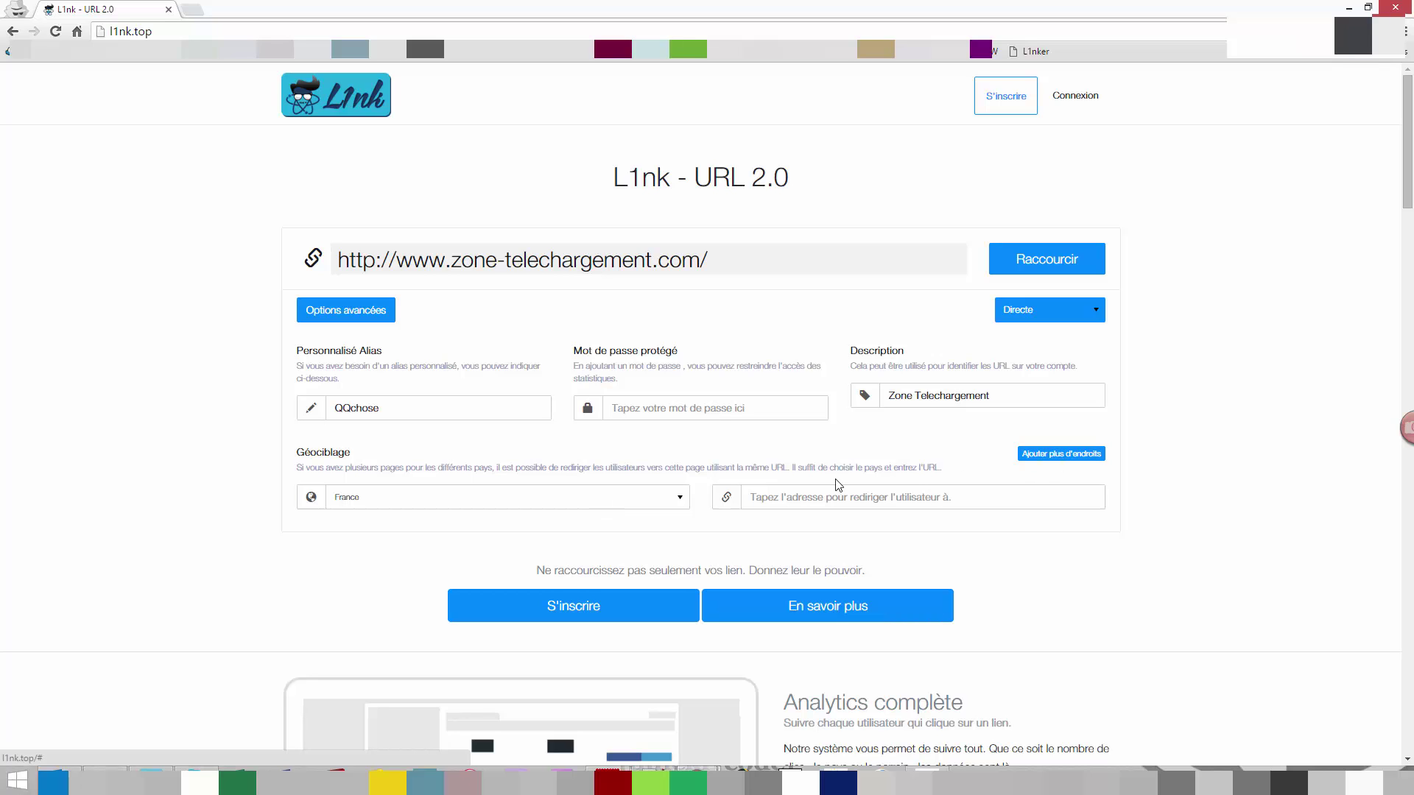
Find Switzerland in the country list and set it as the geotargeting country
left_click(637, 497)
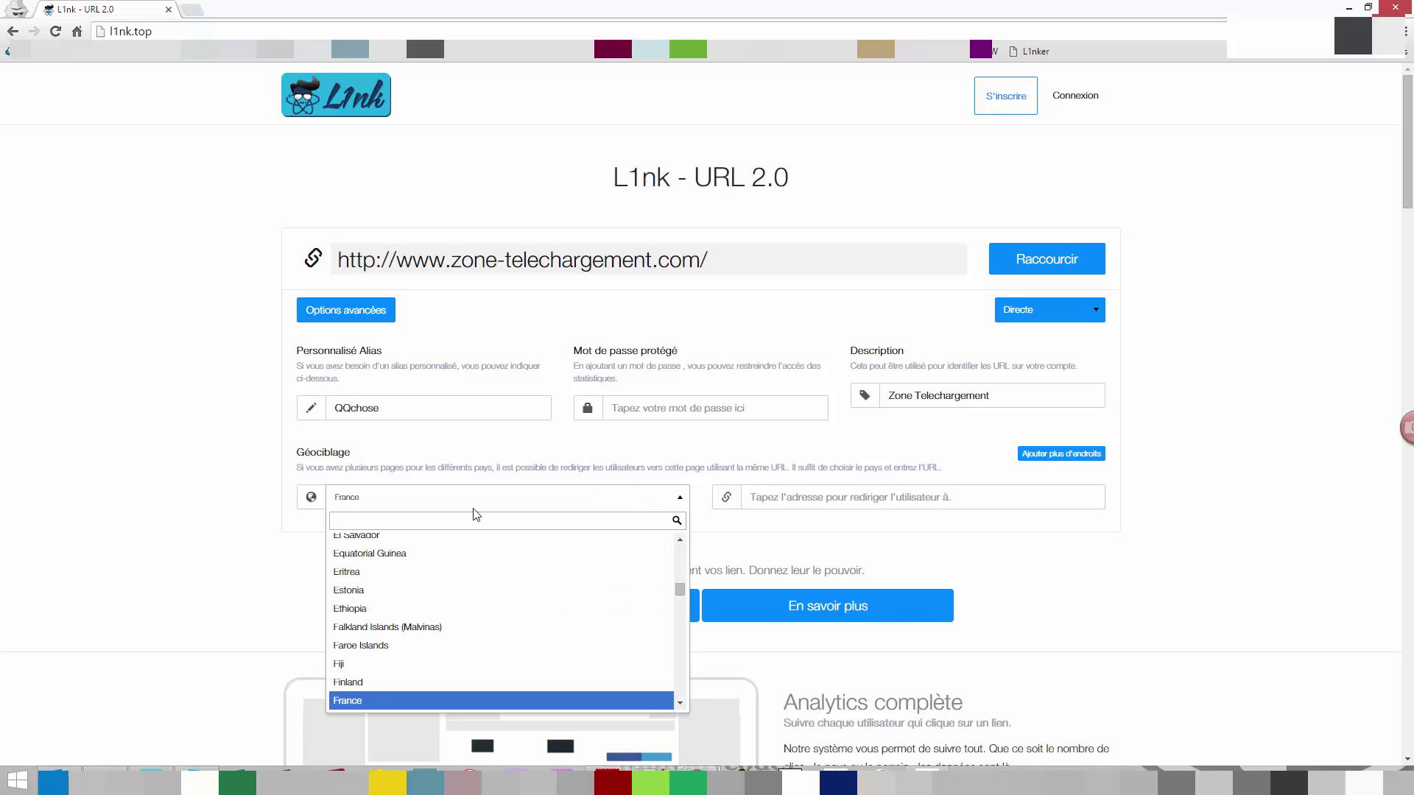
type("suiss")
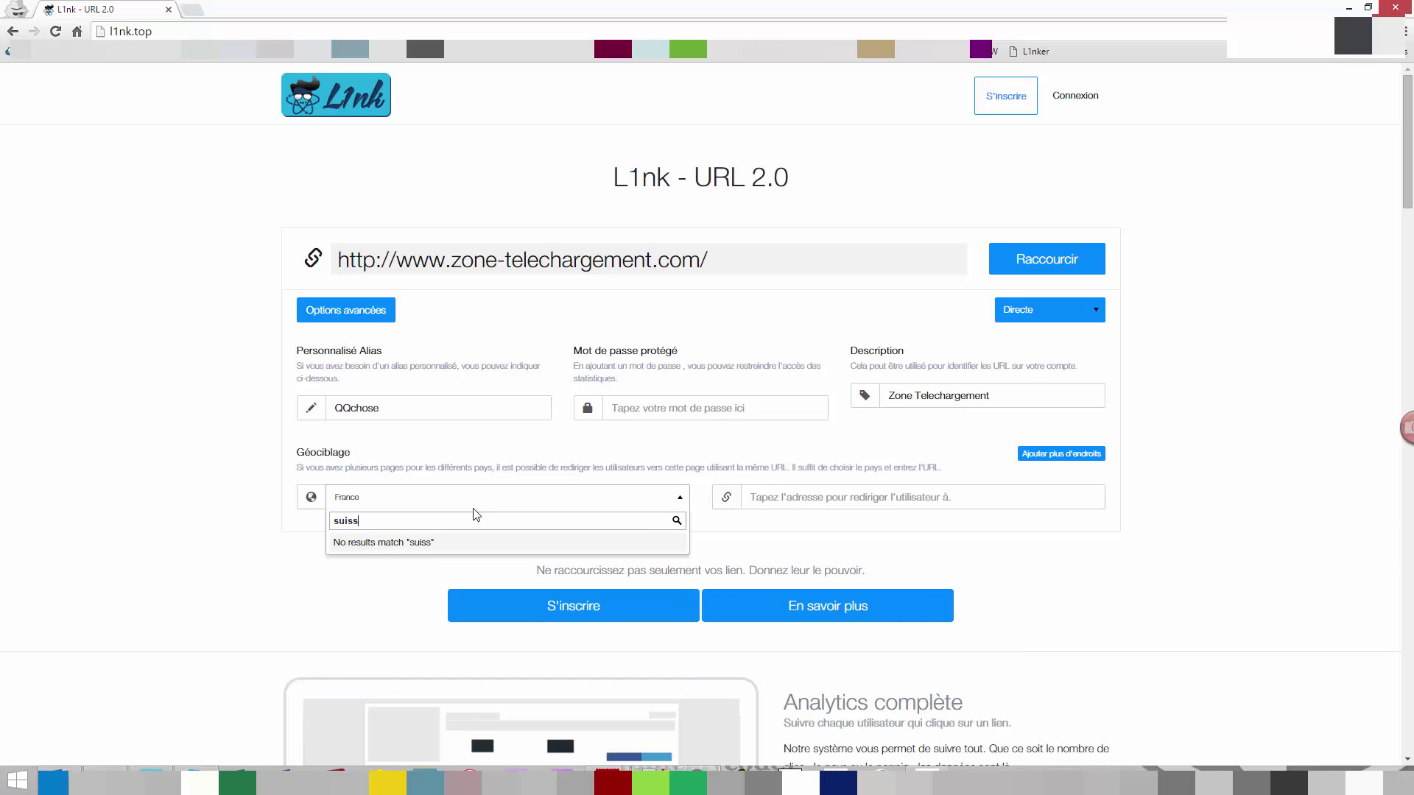
key("BackSpace")
key("BackSpace")
type("w")
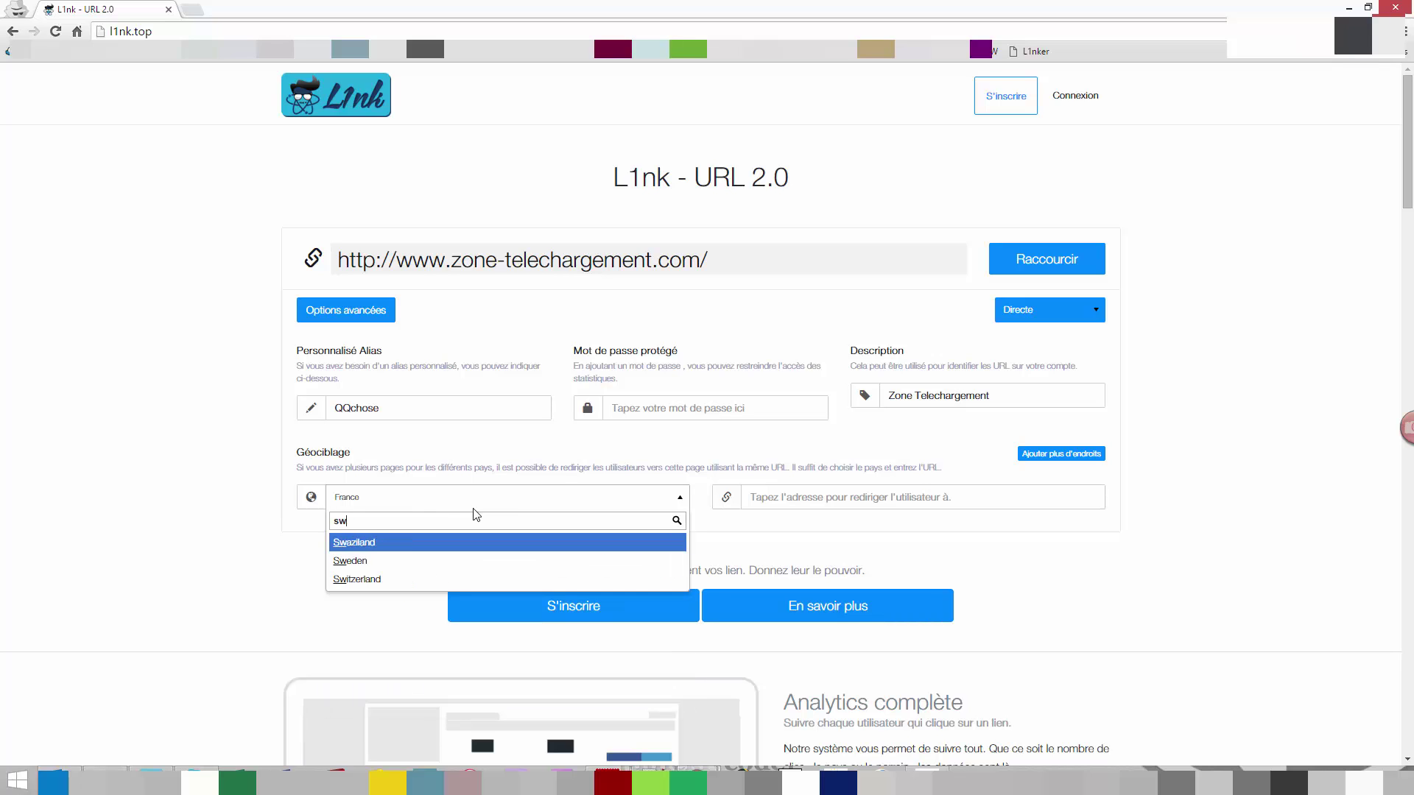
left_click(381, 580)
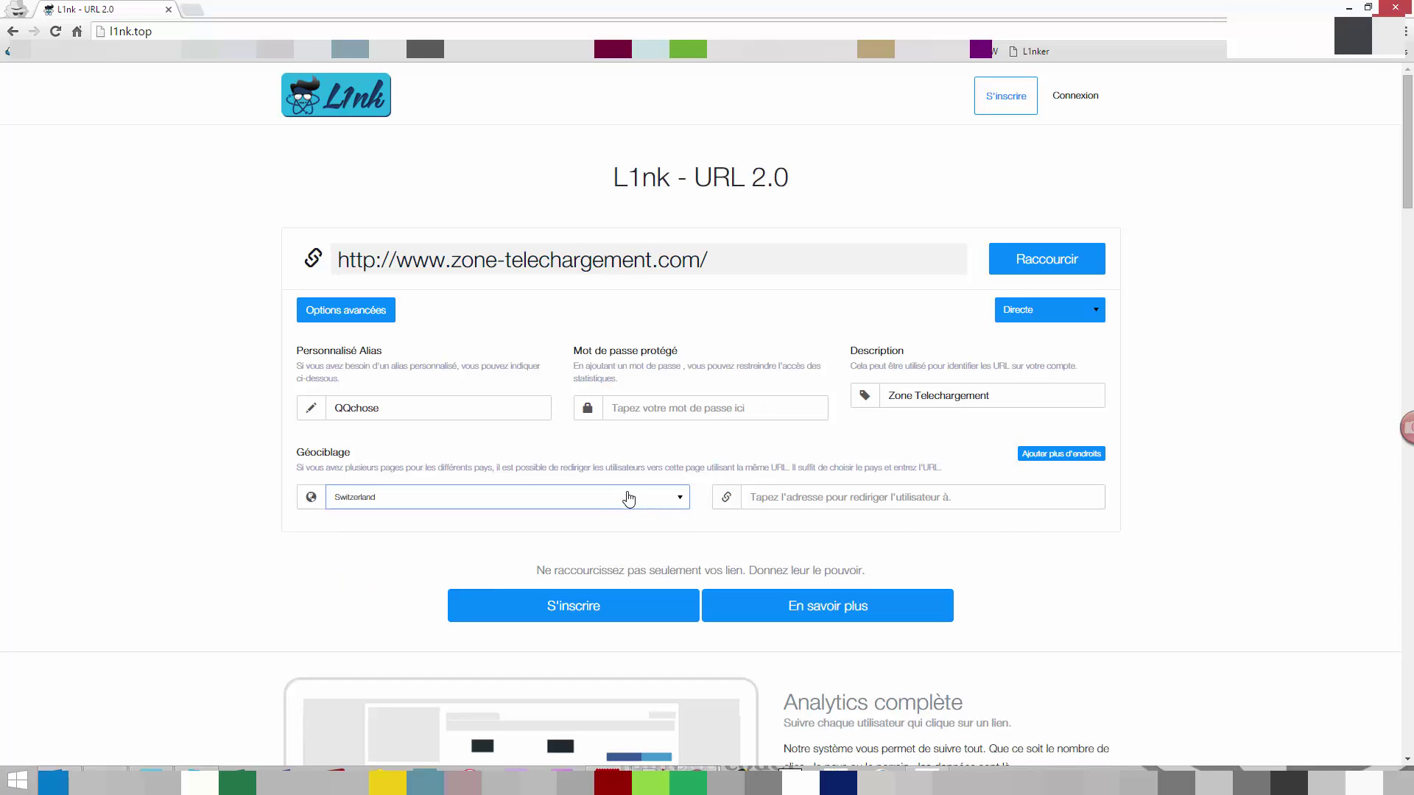
Shorten the URL, copy the generated short link and highlight its QQchose alias
left_click(1057, 260)
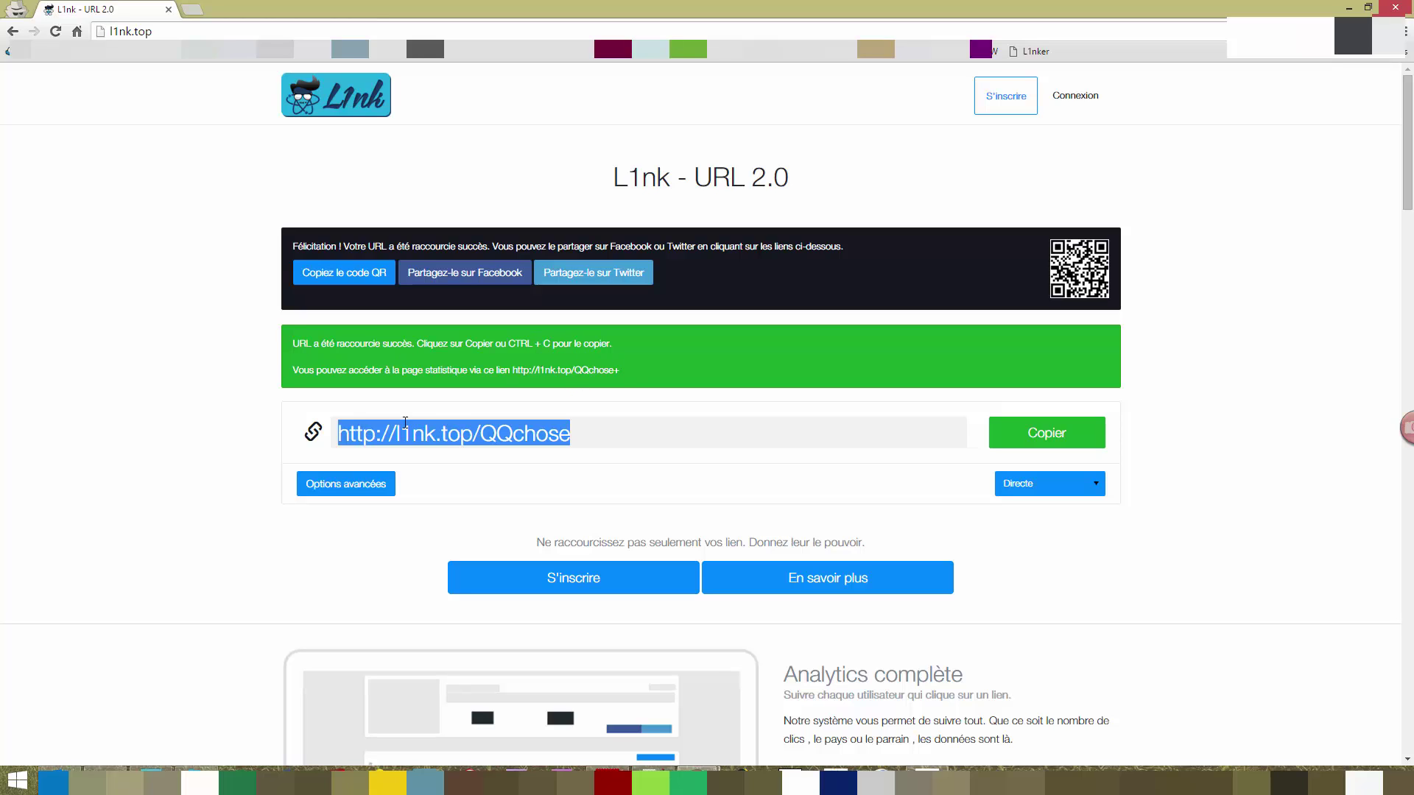
right_click(438, 436)
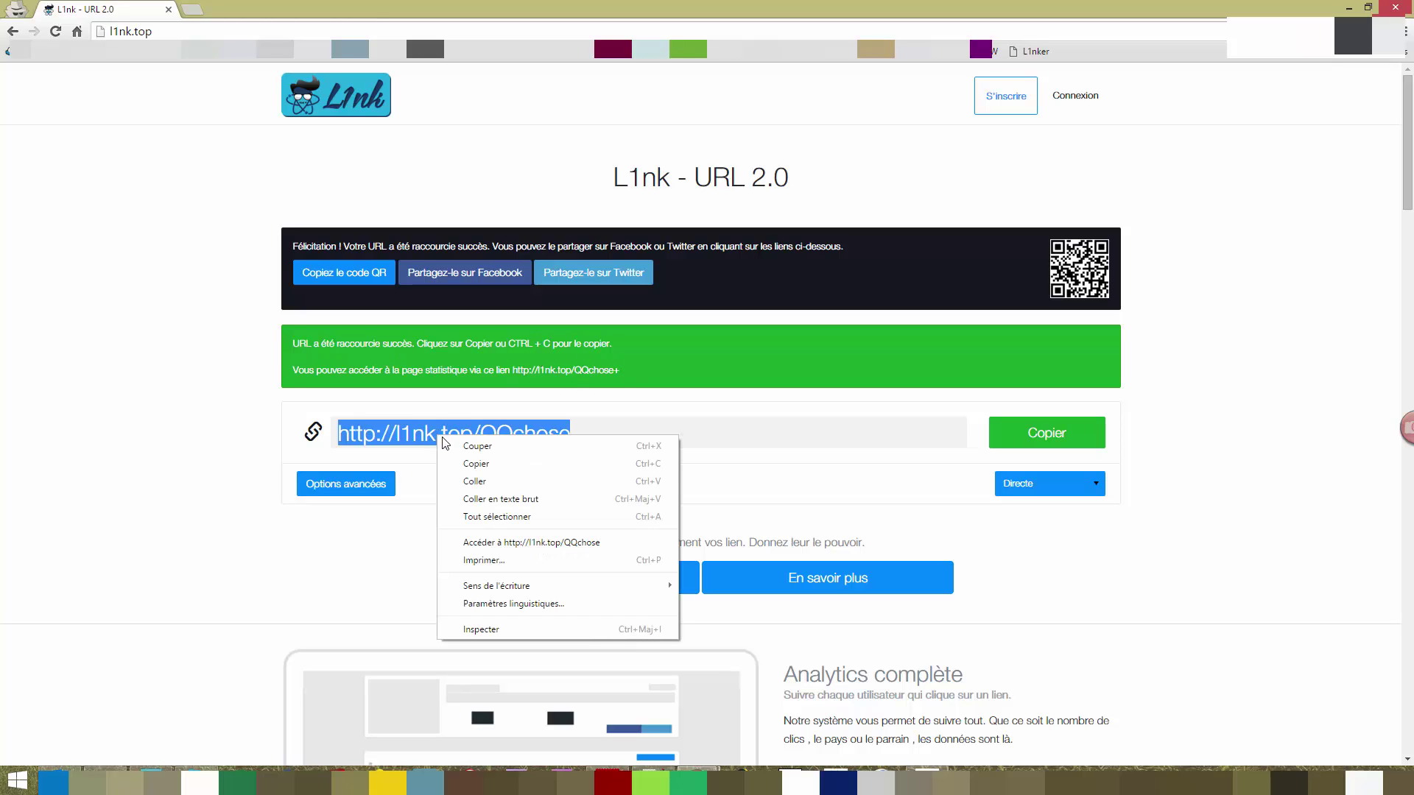
left_click(475, 462)
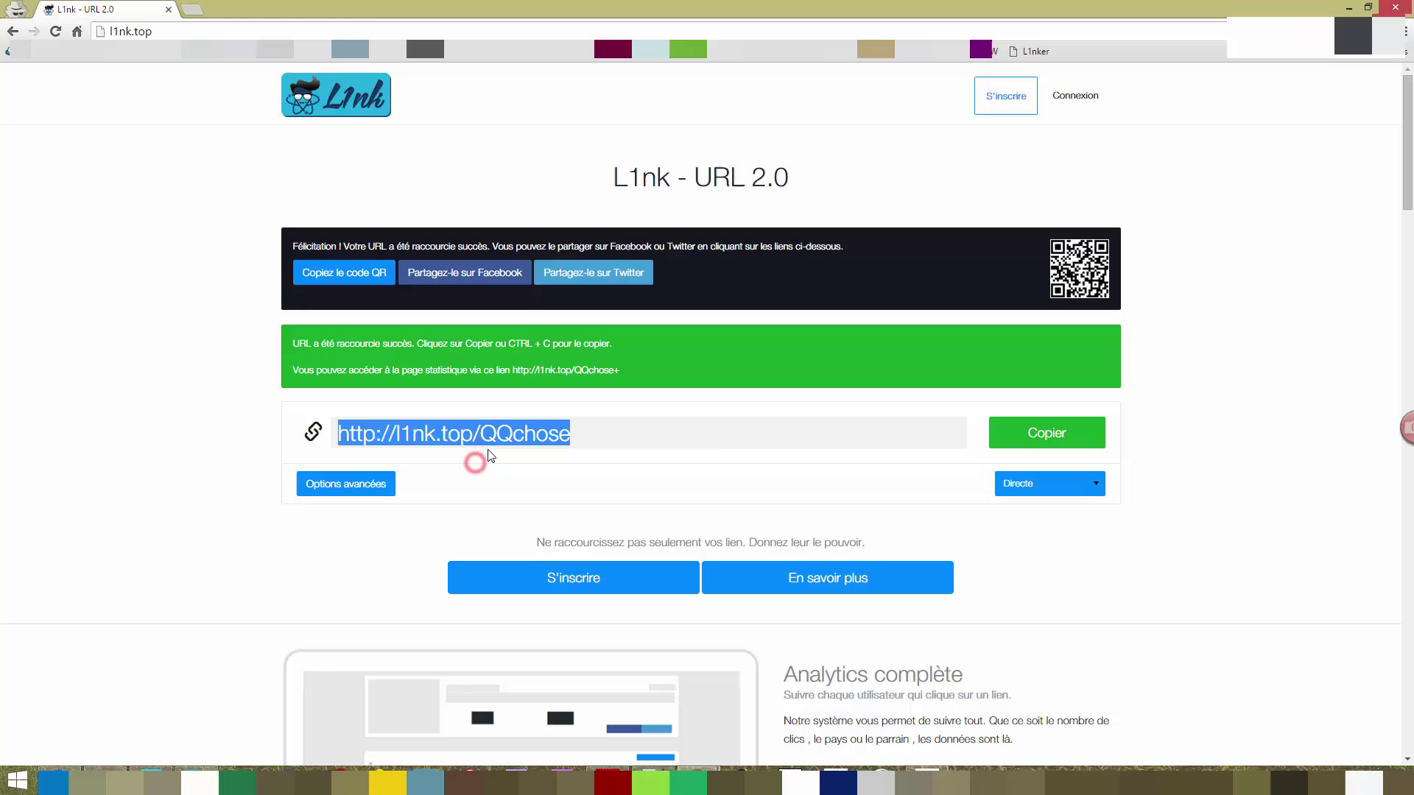
left_click(522, 435)
left_click_drag(481, 435, 580, 436)
Test the copied short link in a new browser tab and close that tab
left_click(192, 10)
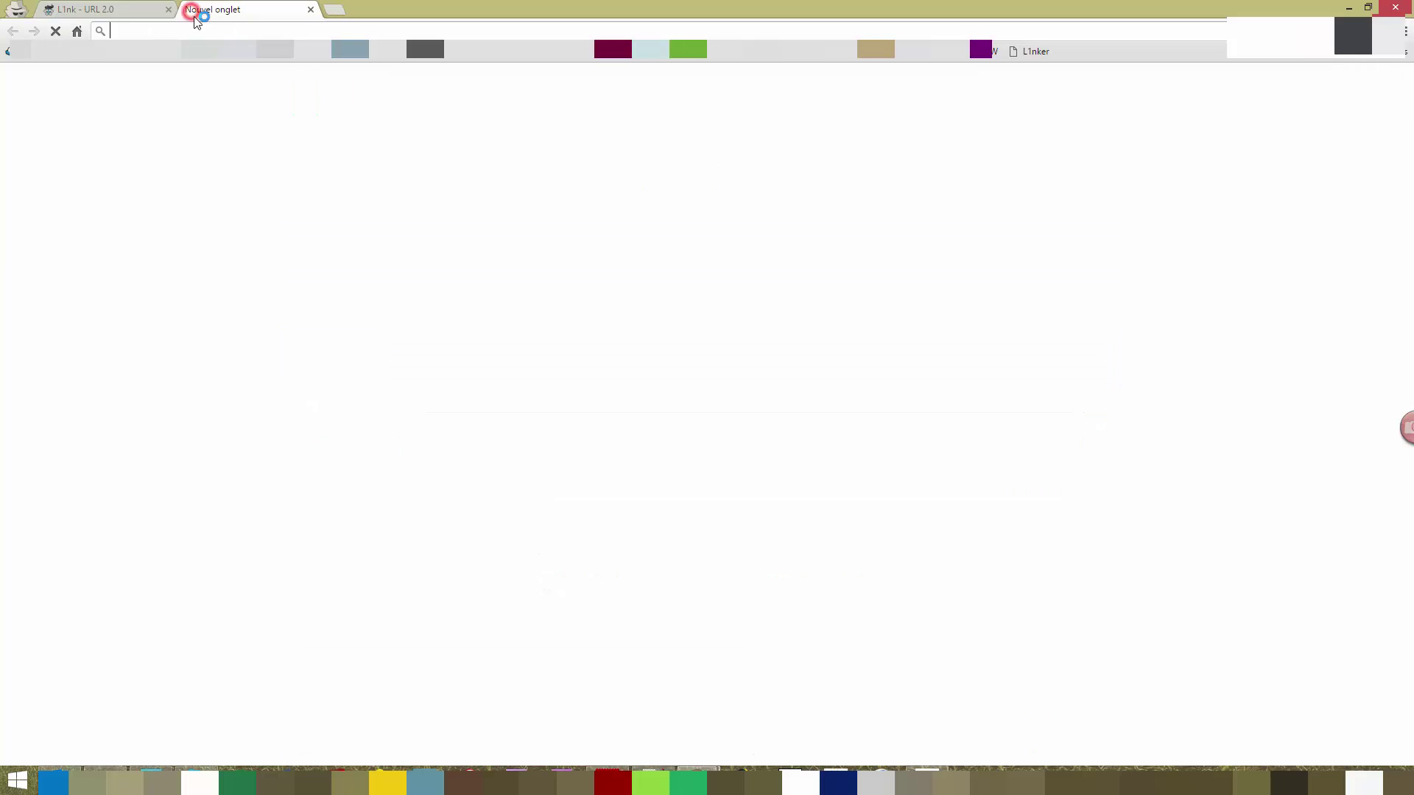
right_click(210, 33)
left_click(264, 129)
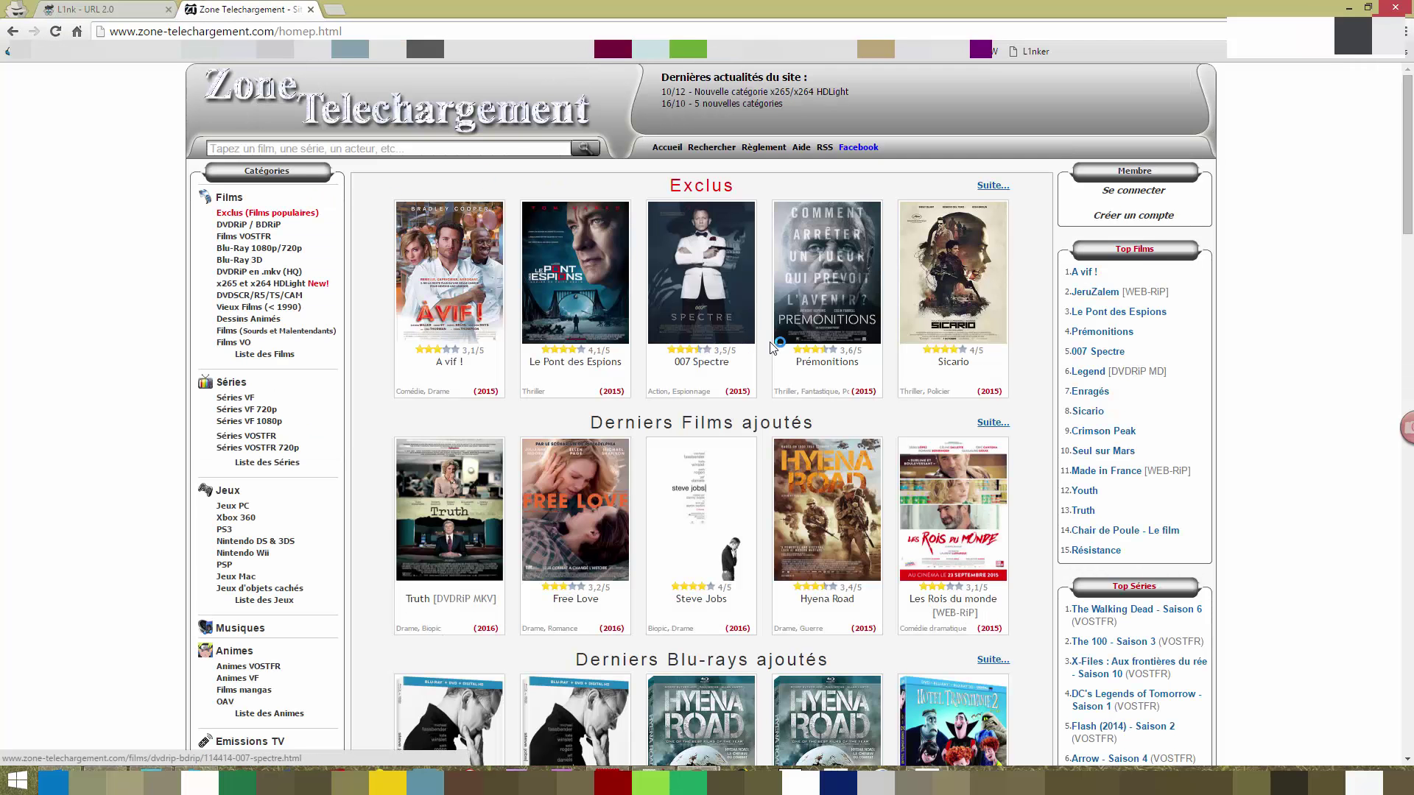
key("ctrl+w")
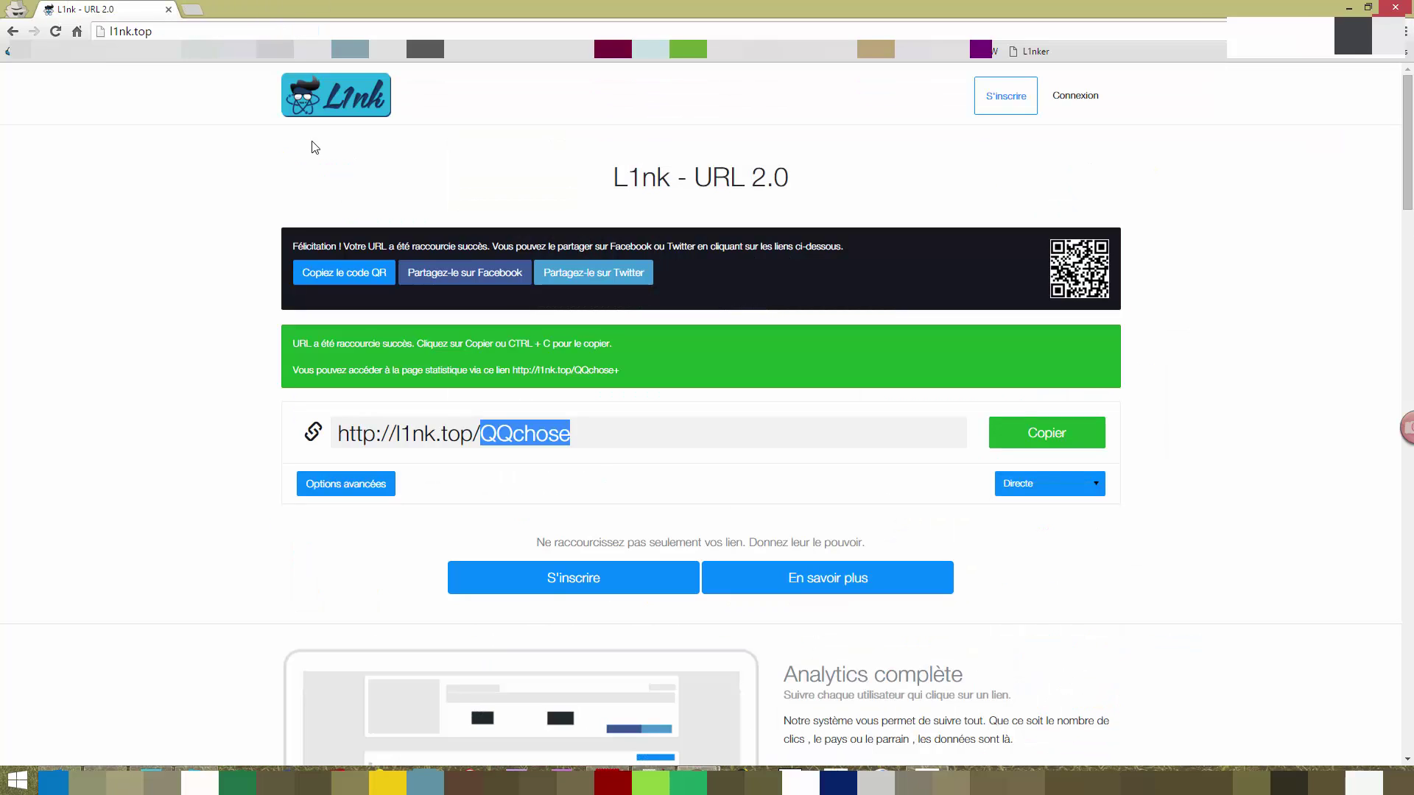
left_click(621, 433)
left_click_drag(287, 370, 498, 372)
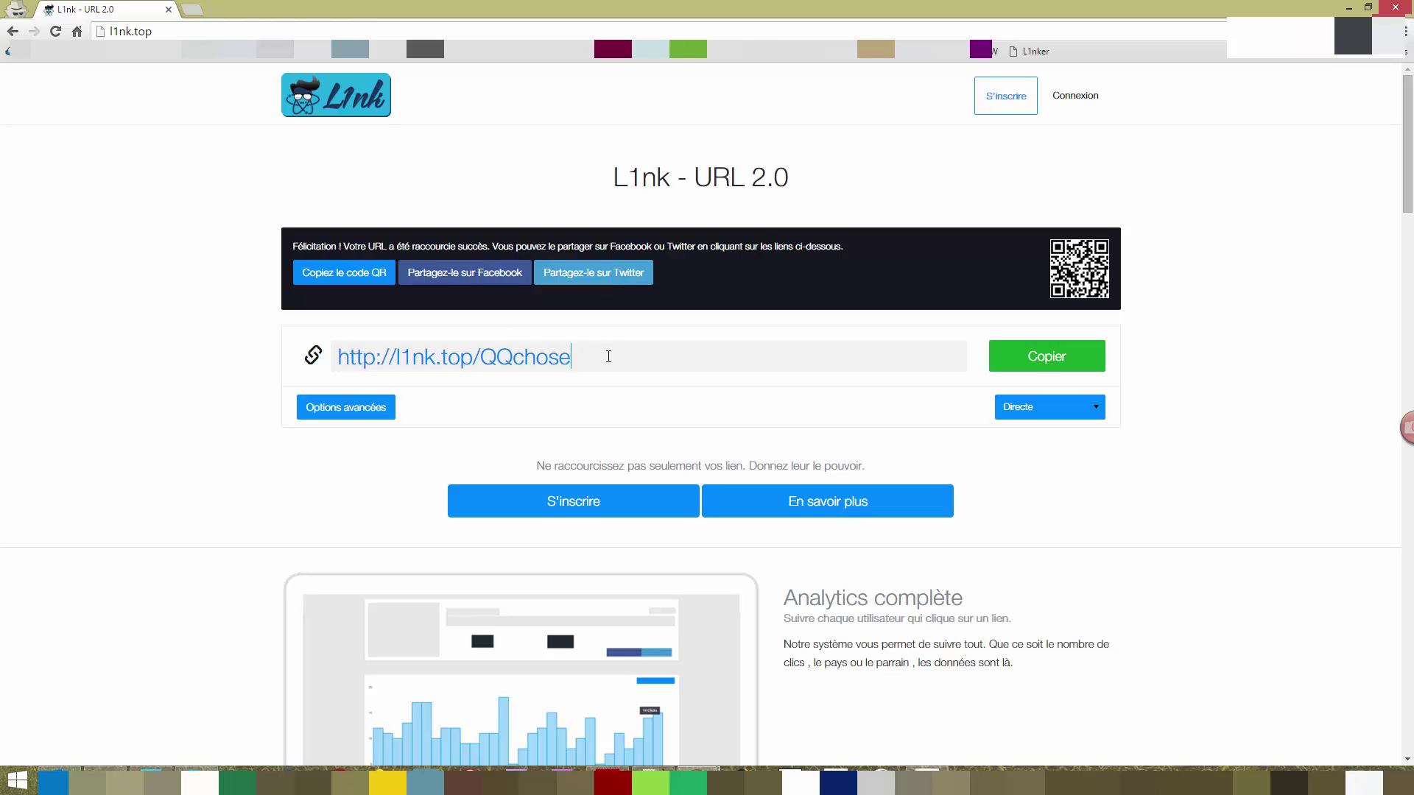
left_click(192, 11)
type("http://l1nk.top/QQchose+")
key("Return")
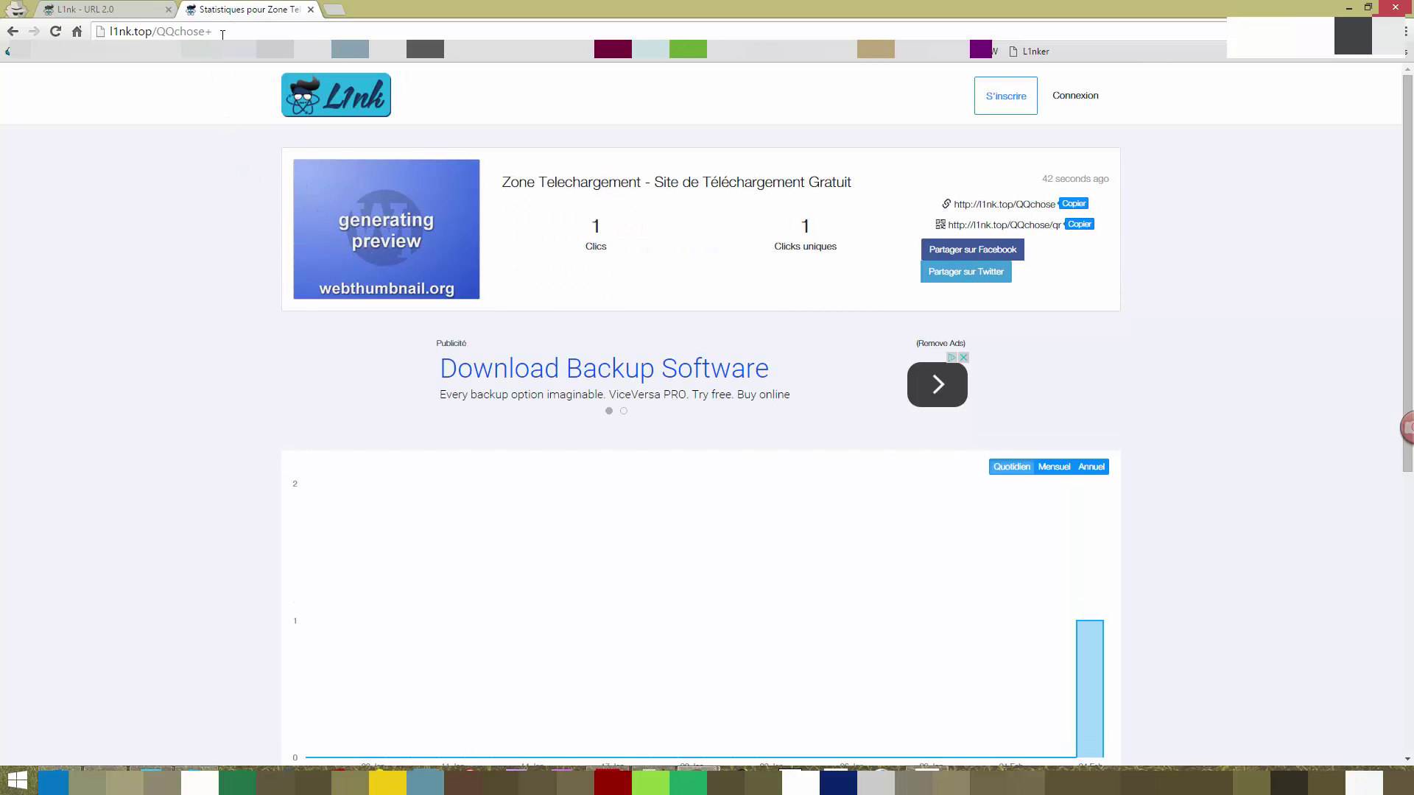
Examine the link's click totals, daily chart, top countries and referrers, and close the statistics tab
scroll(707, 328, "down", 5)
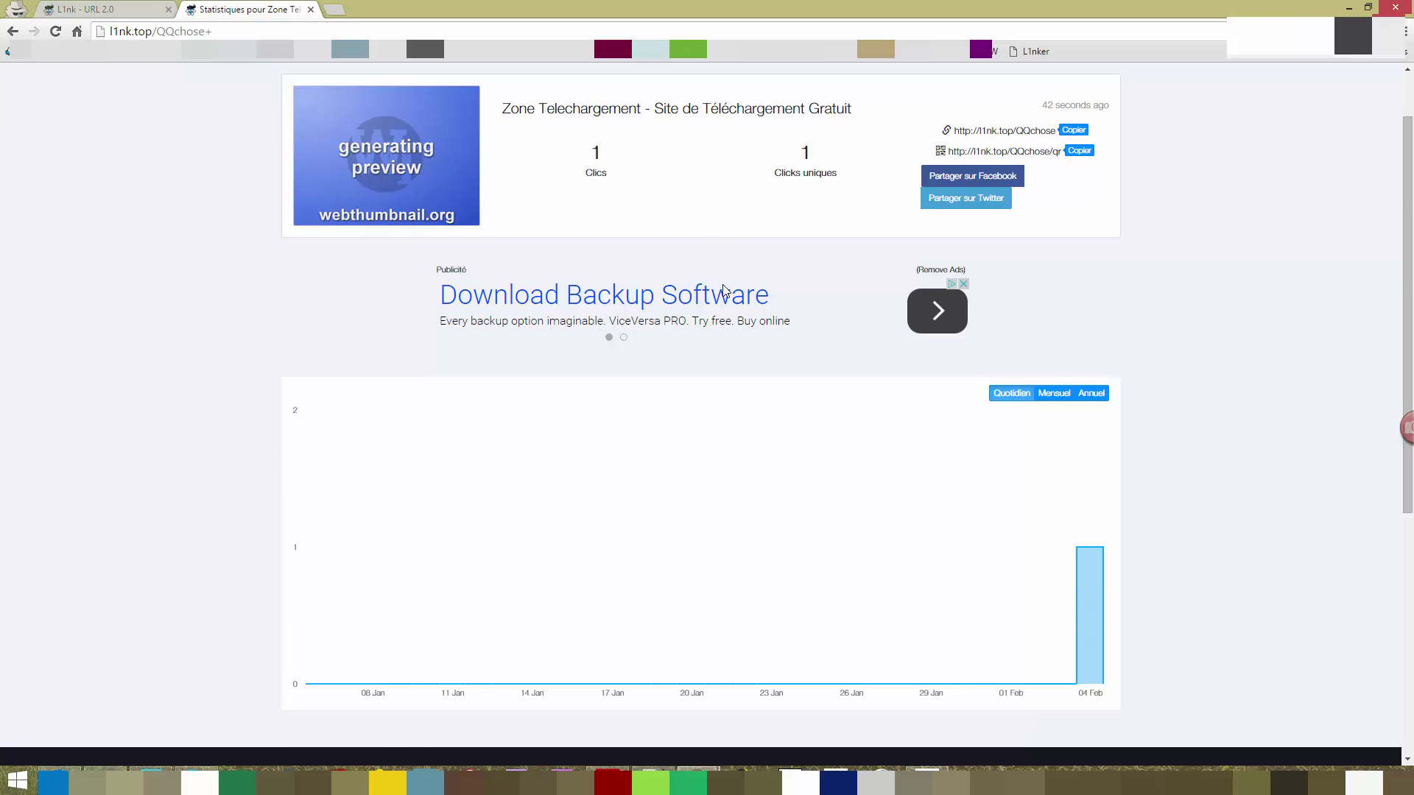
scroll(674, 390, "up", 5)
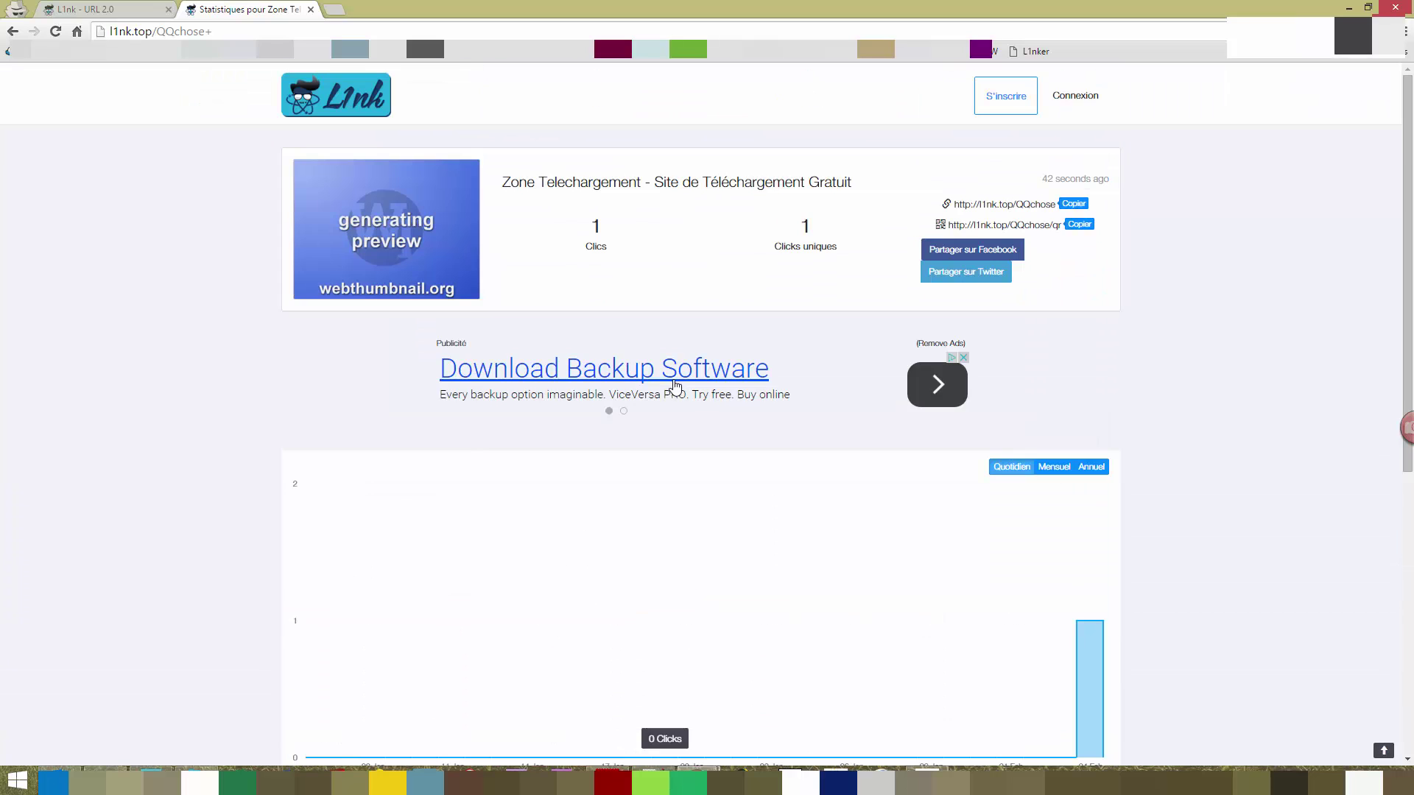
scroll(256, 462, "down", 7)
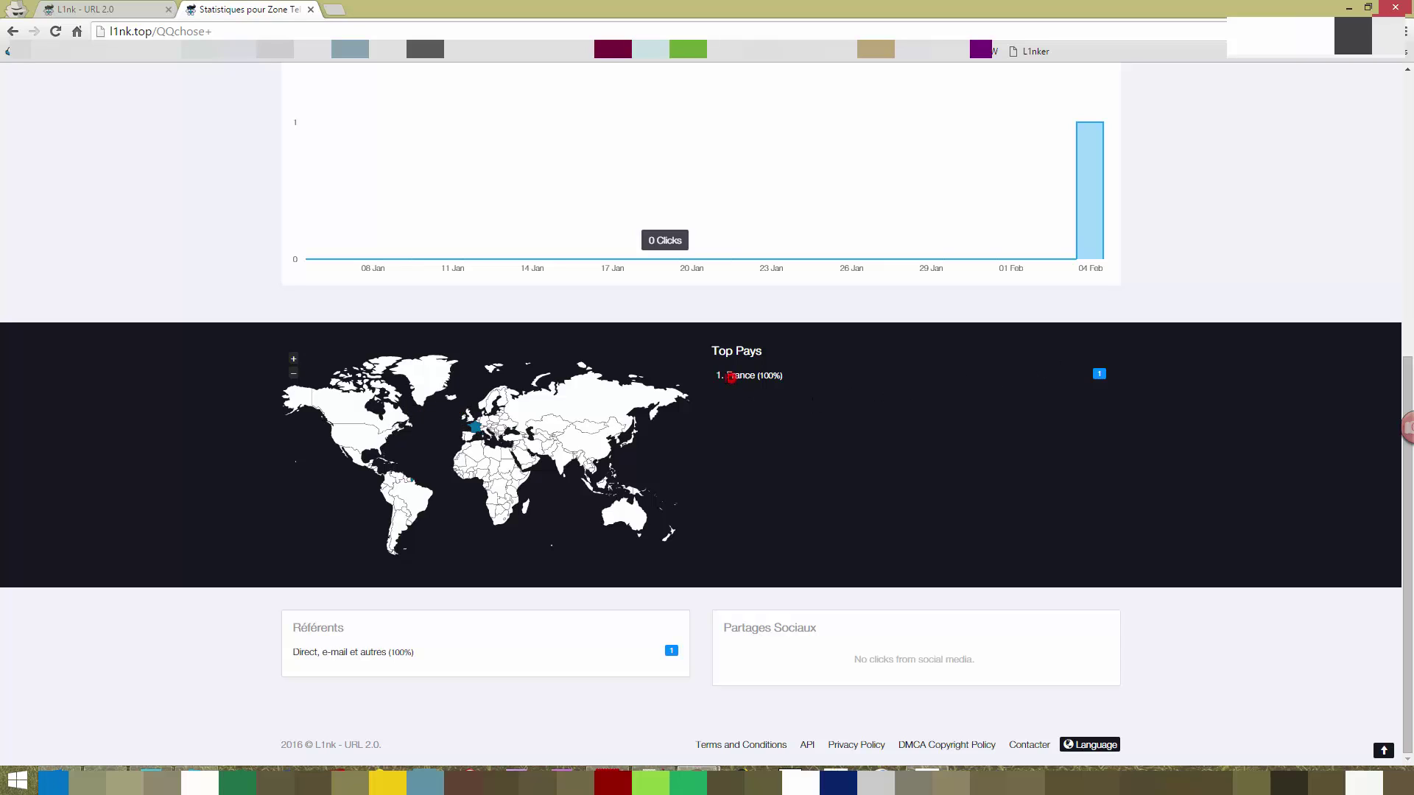
left_click_drag(730, 377, 782, 377)
left_click(806, 389)
scroll(862, 656, "up", 7)
scroll(764, 505, "down", 2)
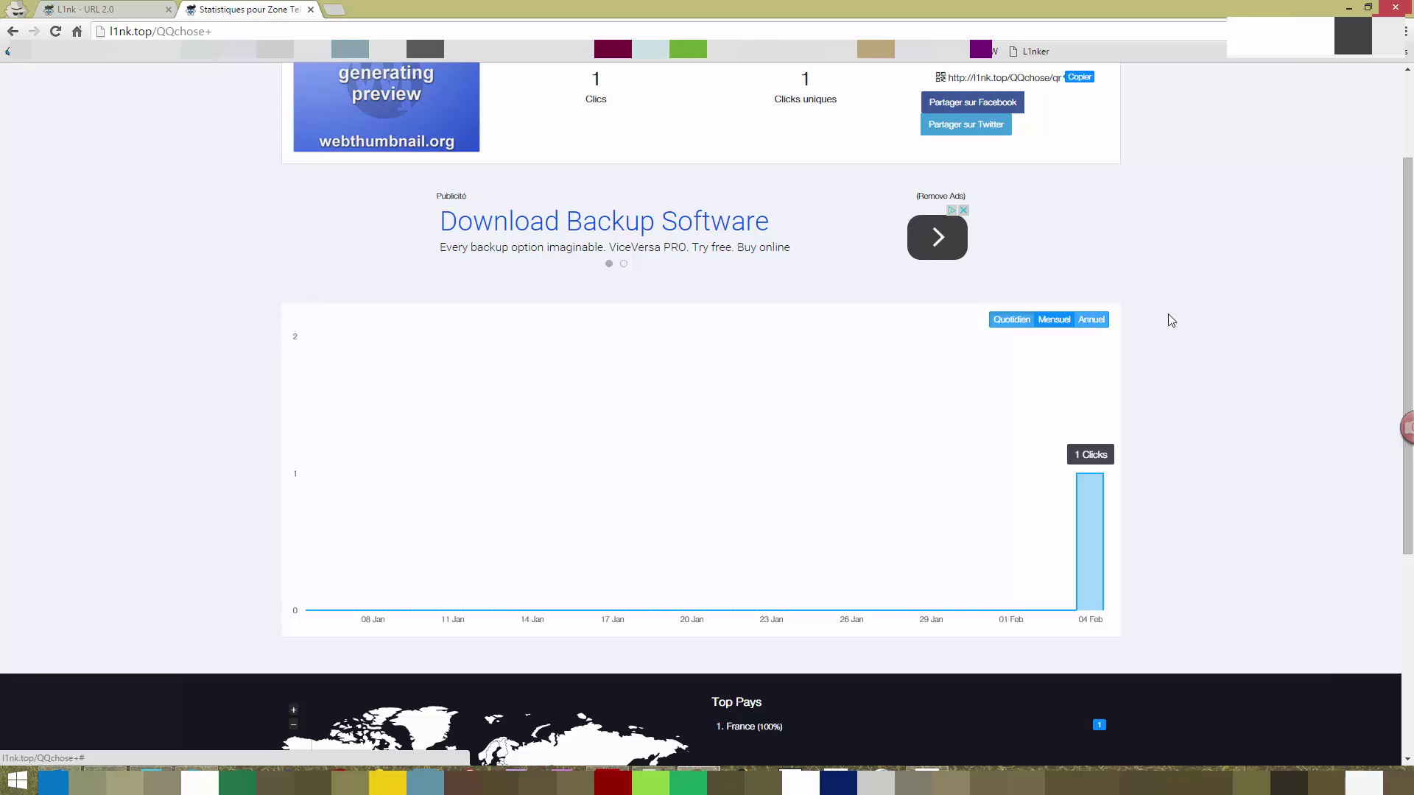
scroll(1193, 332, "up", 2)
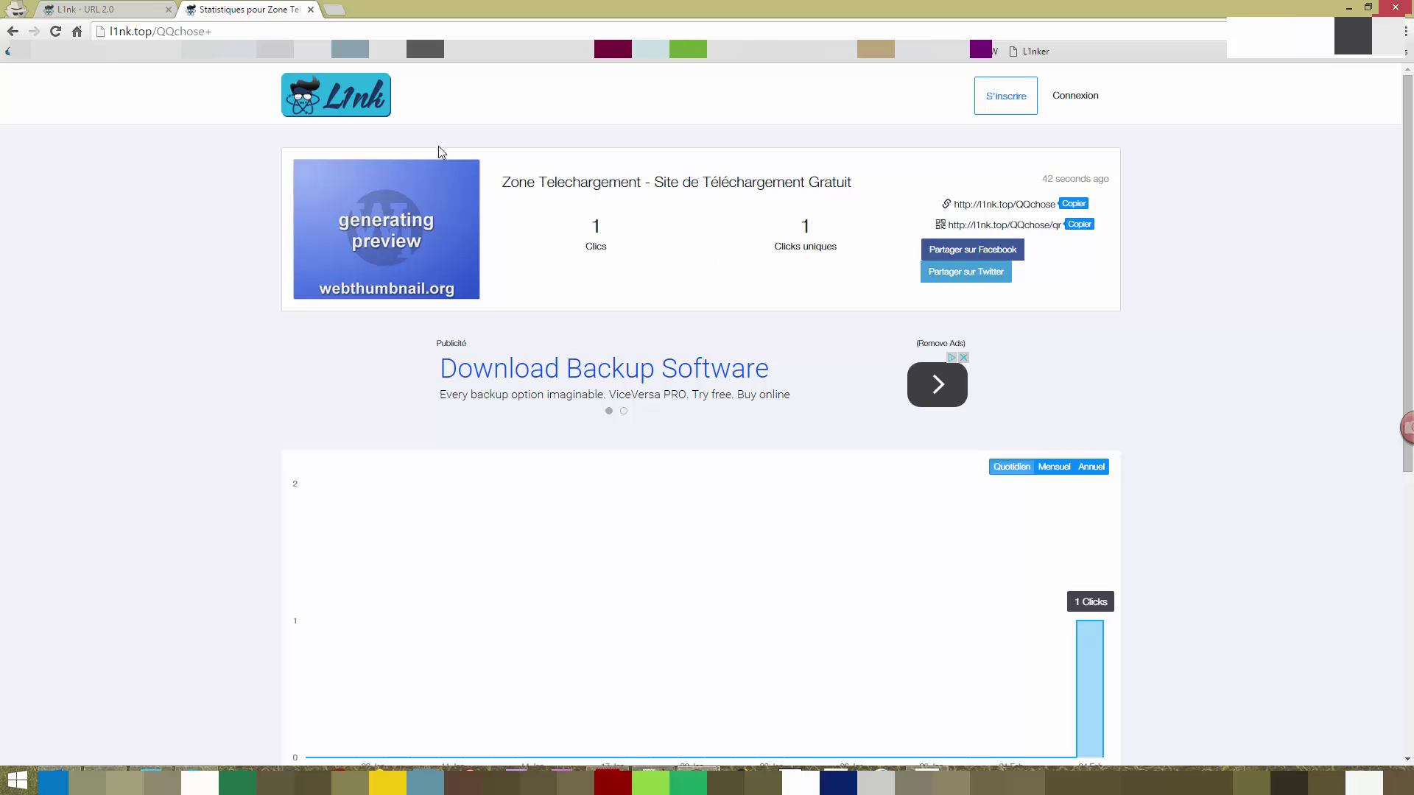
middle_click(219, 14)
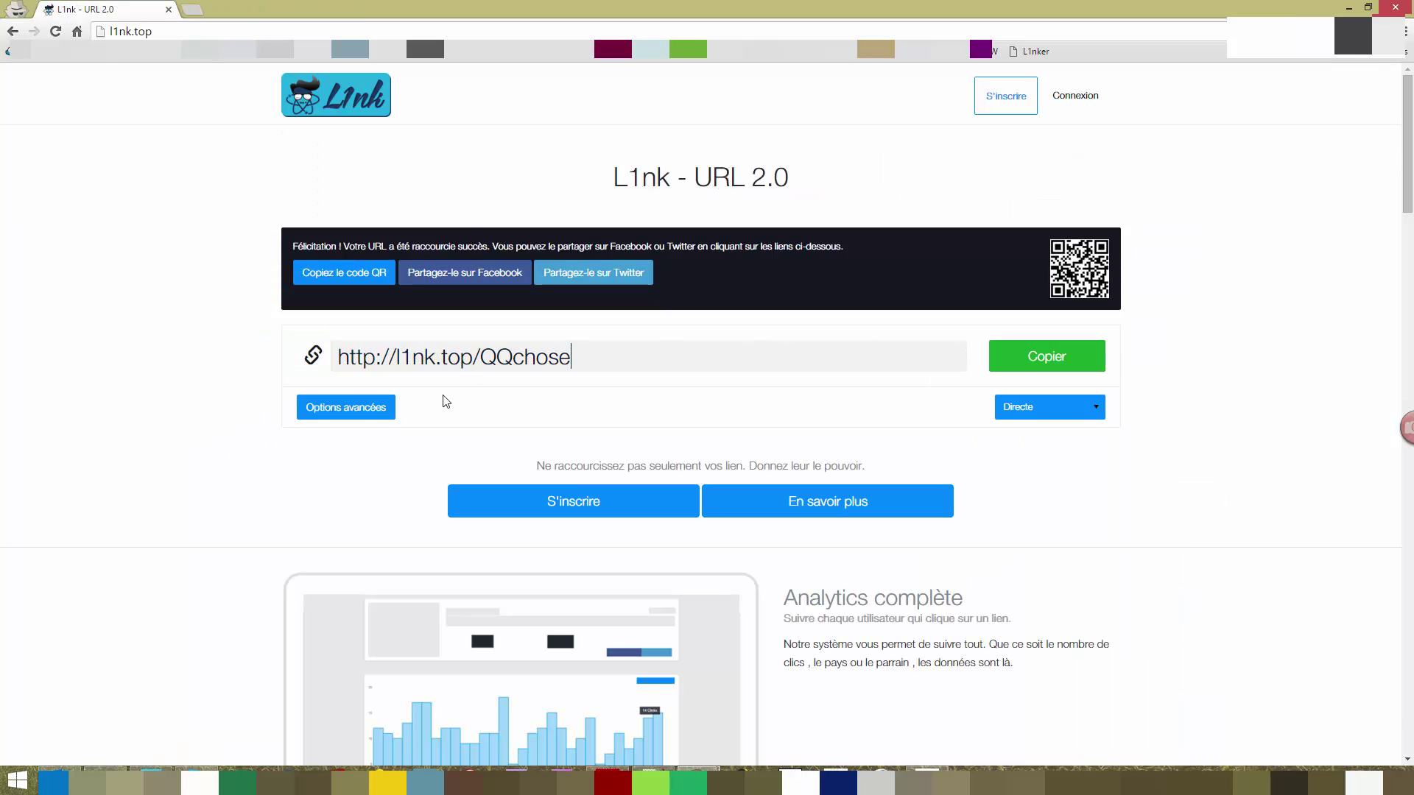
Look over the homepage's feature sections and open the account registration form to view its fields
scroll(803, 352, "down", 9)
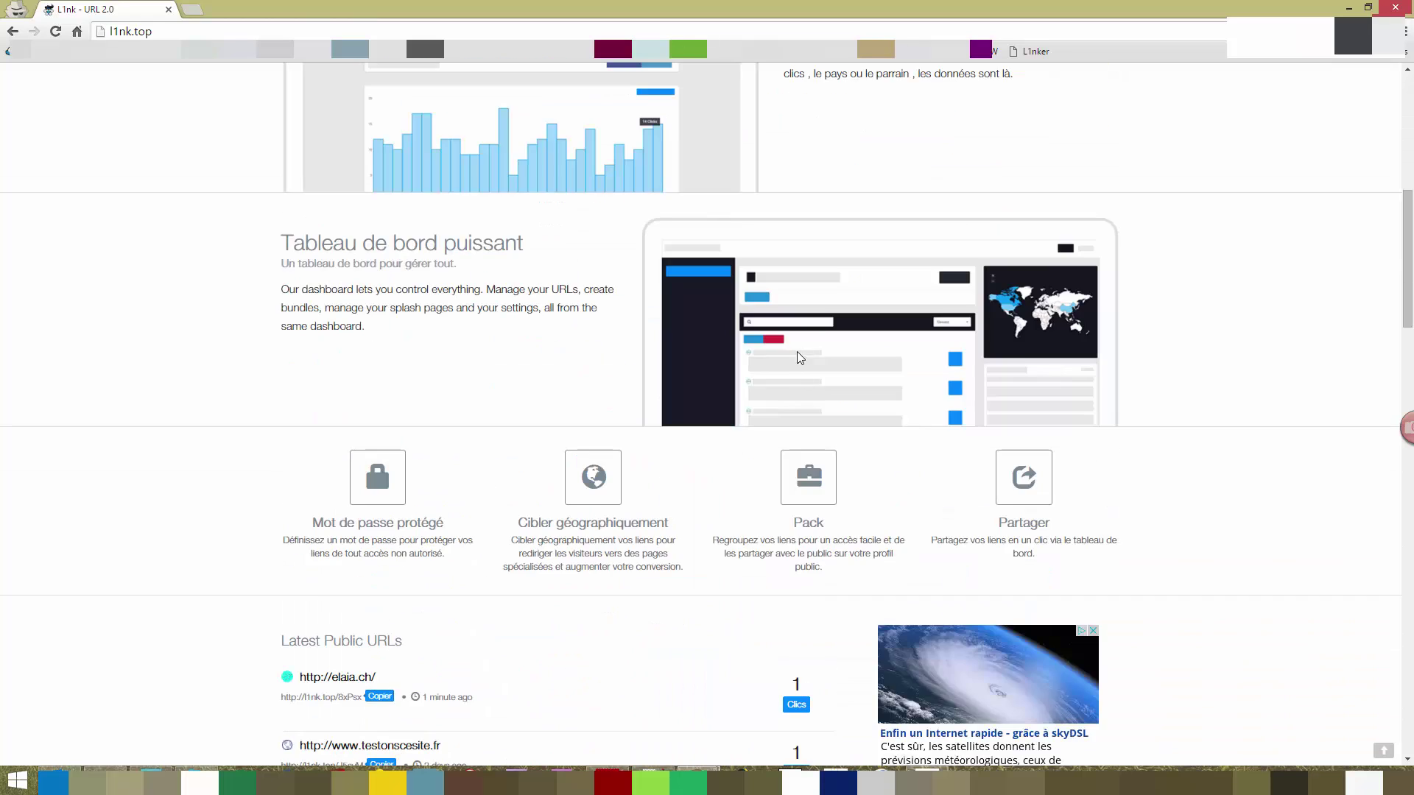
scroll(780, 383, "up", 6)
scroll(758, 366, "up", 3)
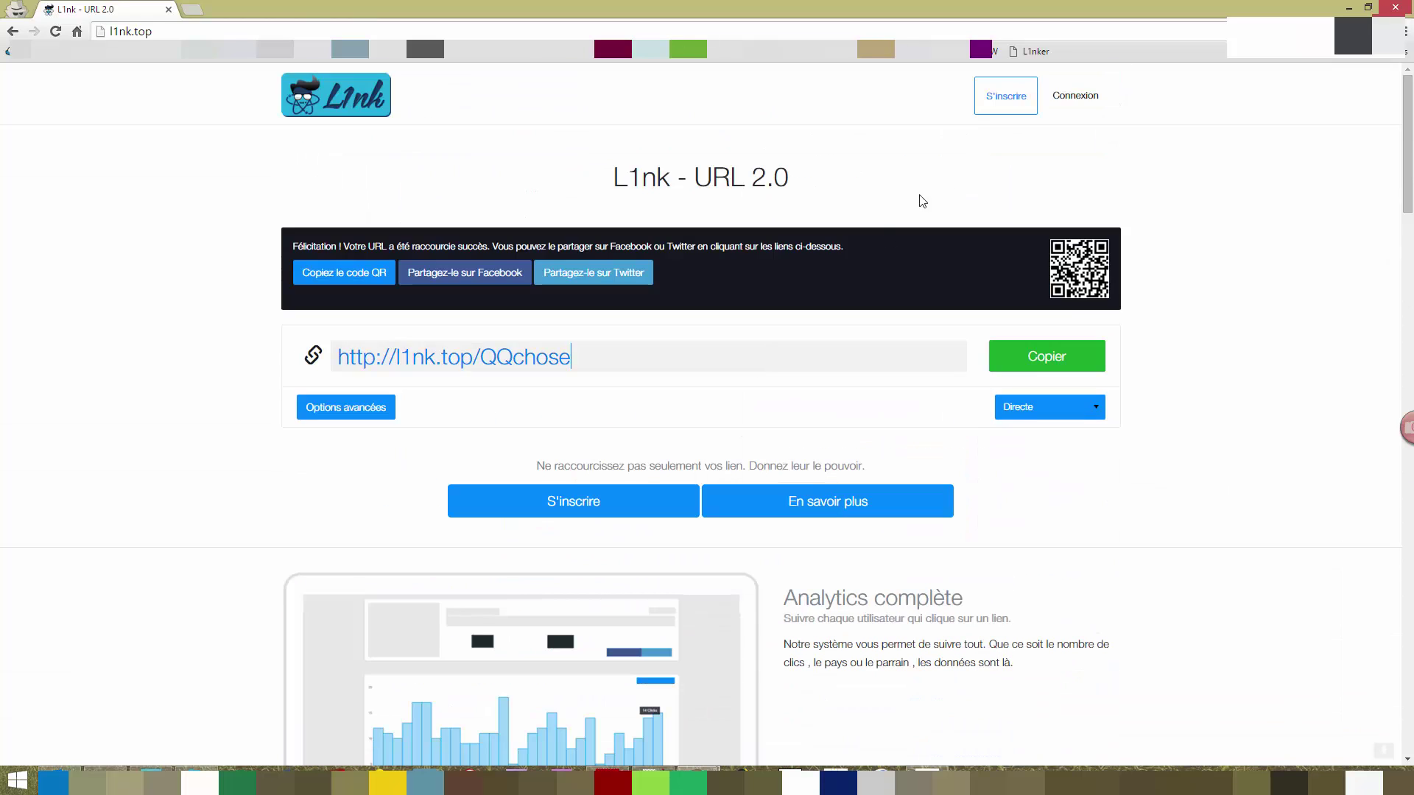
left_click(976, 106)
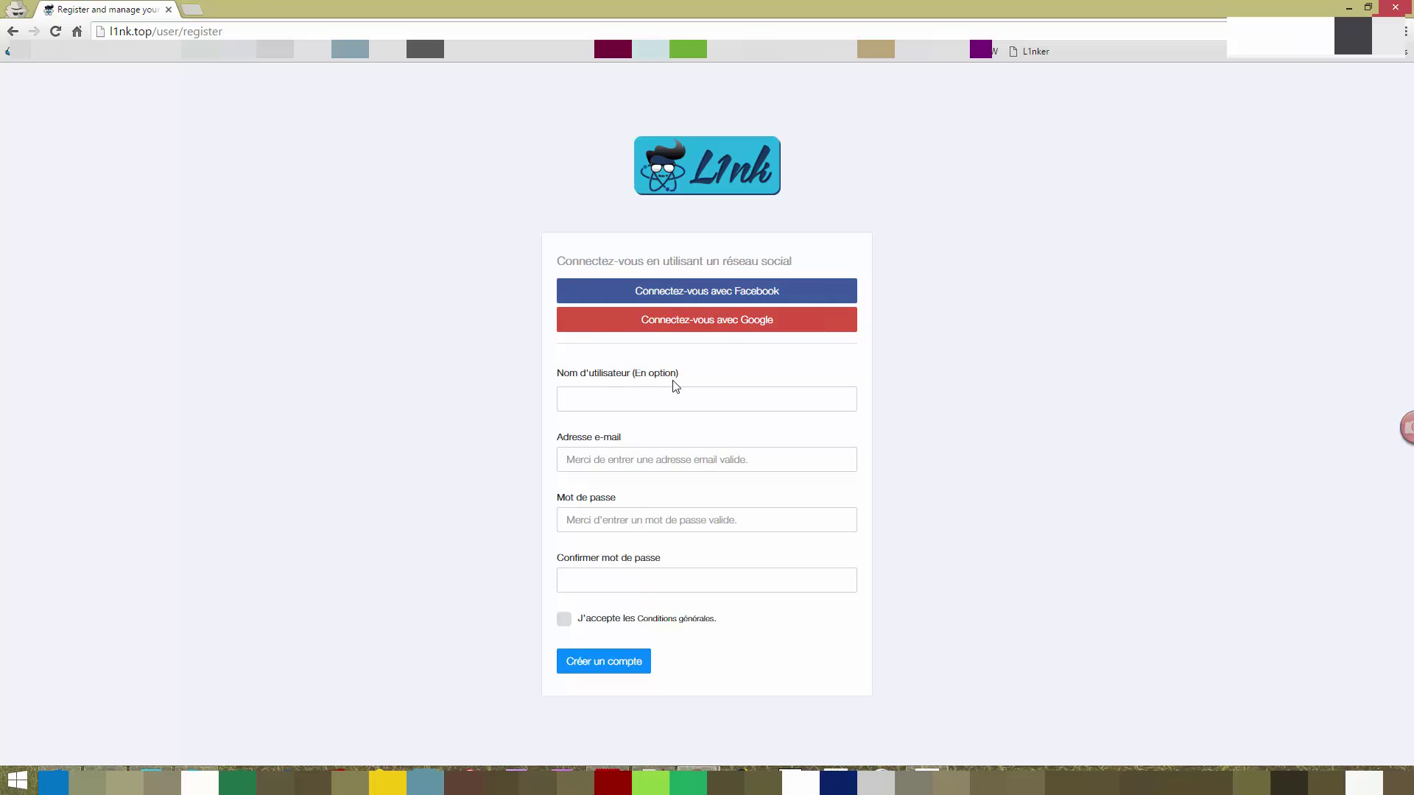
left_click(587, 399)
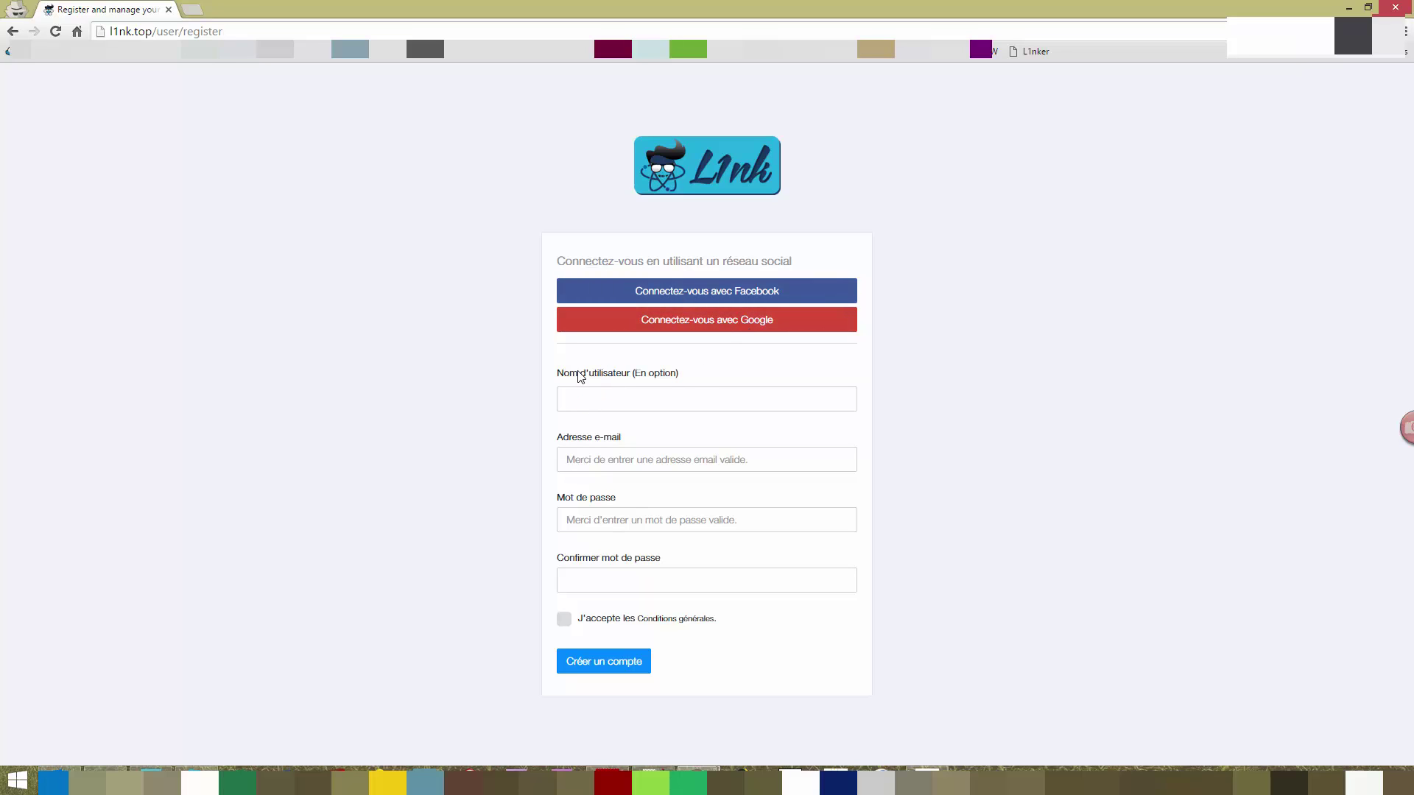
Return to the L1nk homepage, open the login page and sign in with the Google account
left_click(689, 179)
left_click(1082, 91)
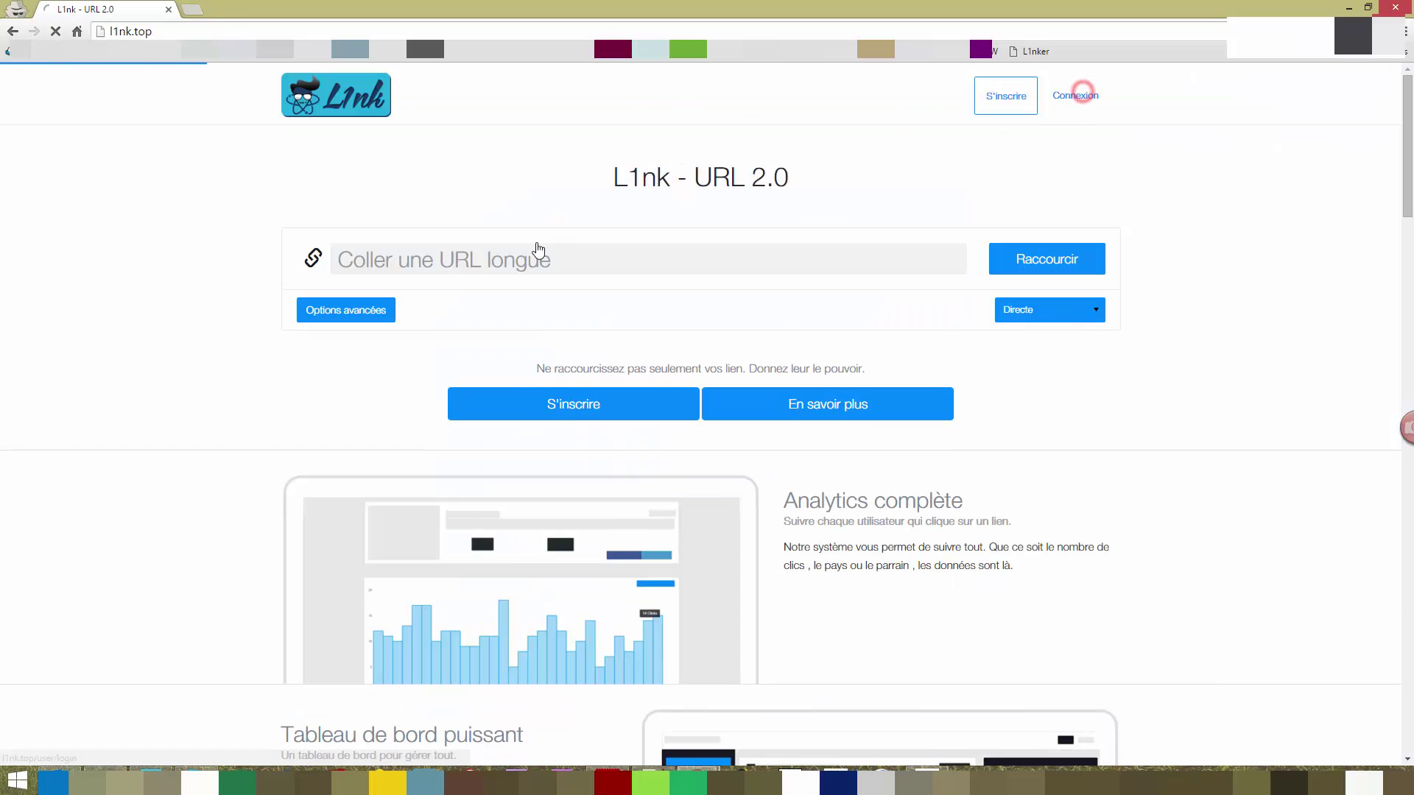
left_click(691, 320)
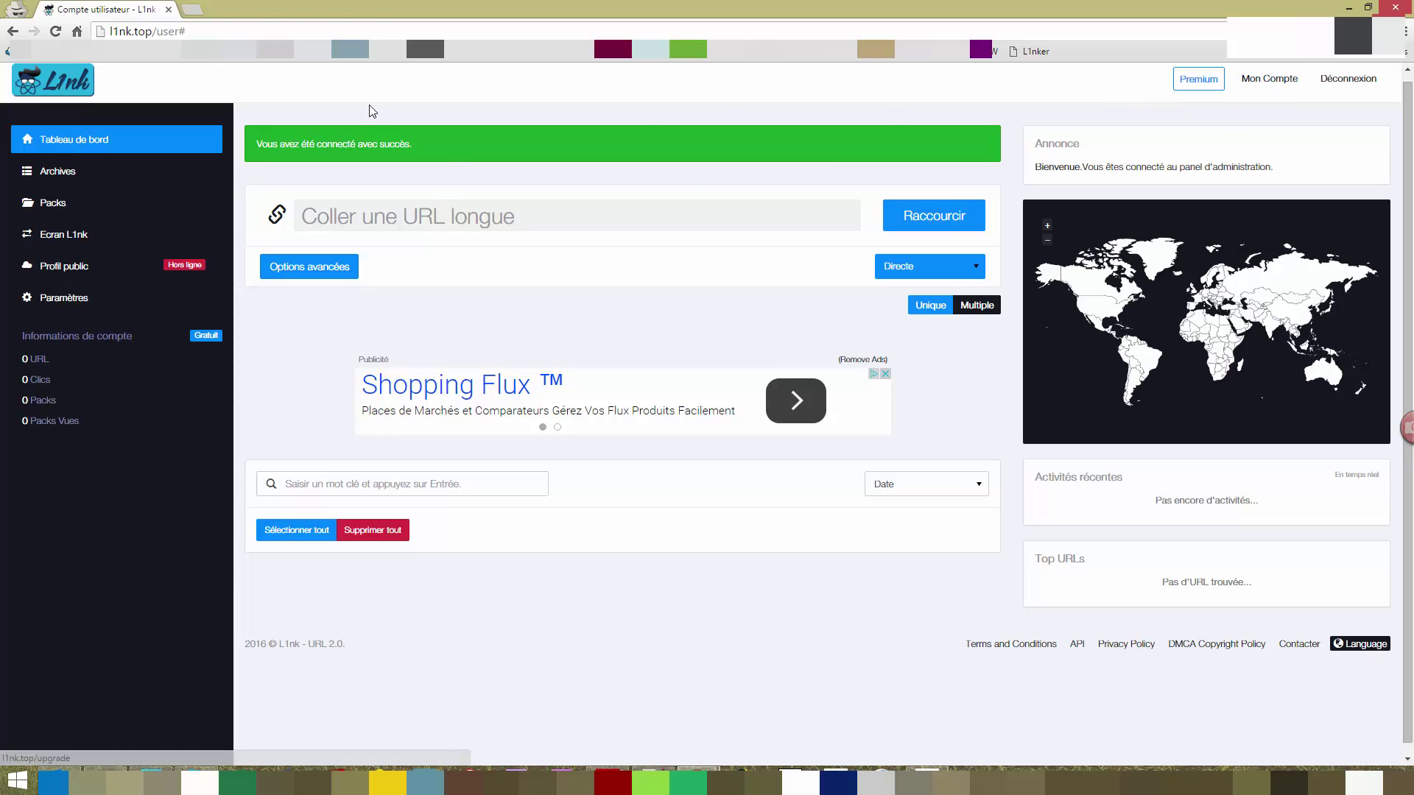
Open the account's settings page (Paramètres) from the dashboard
left_click(1269, 79)
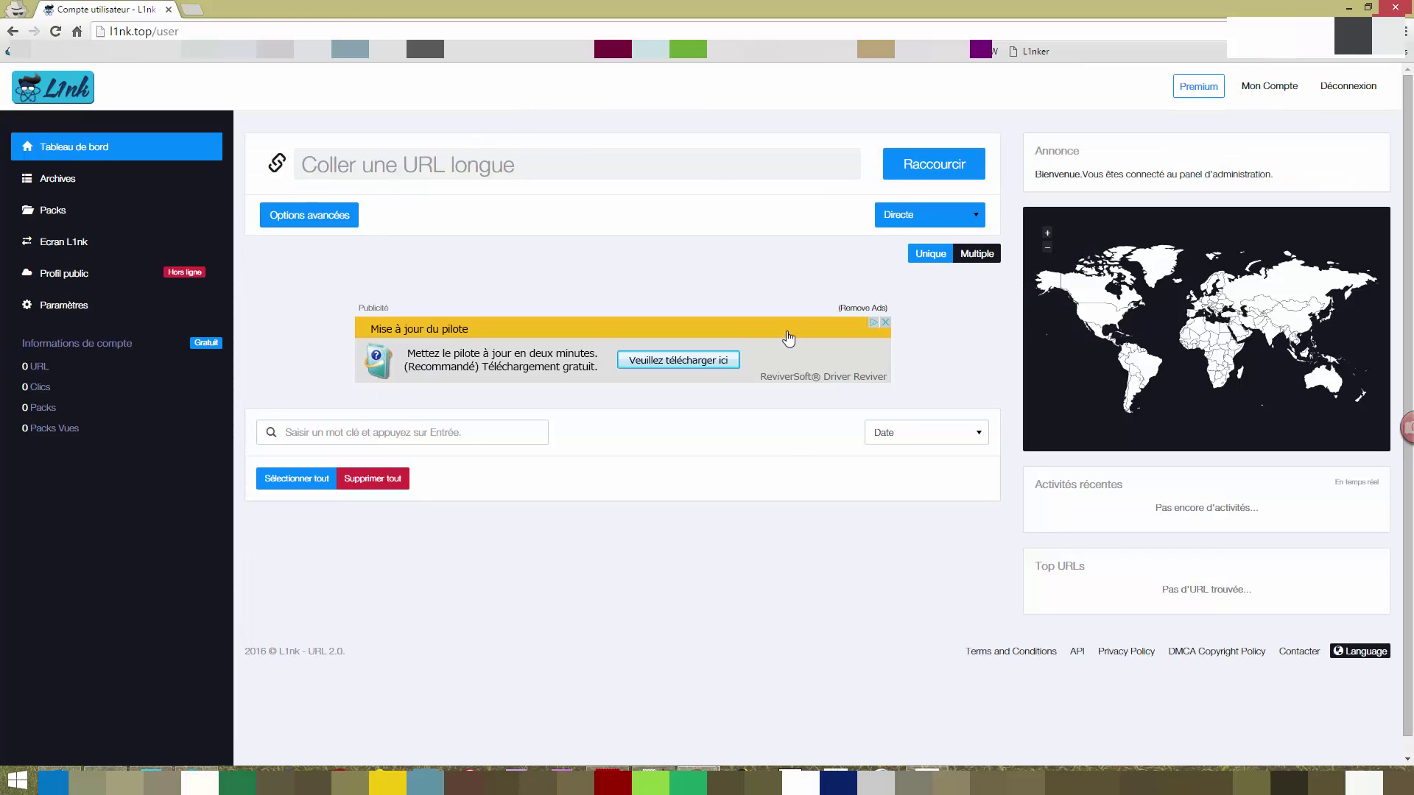
left_click(388, 168)
left_click(1269, 86)
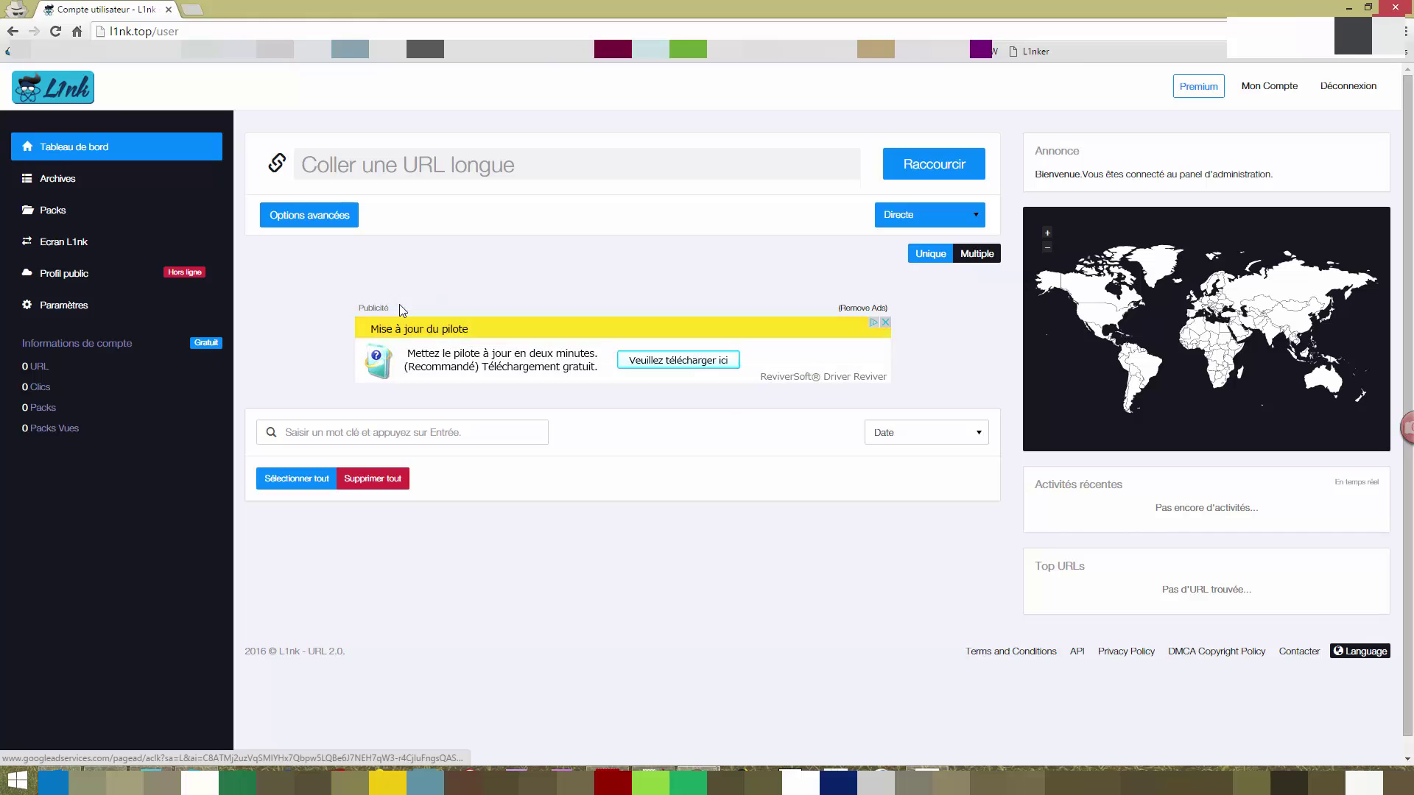
left_click(66, 307)
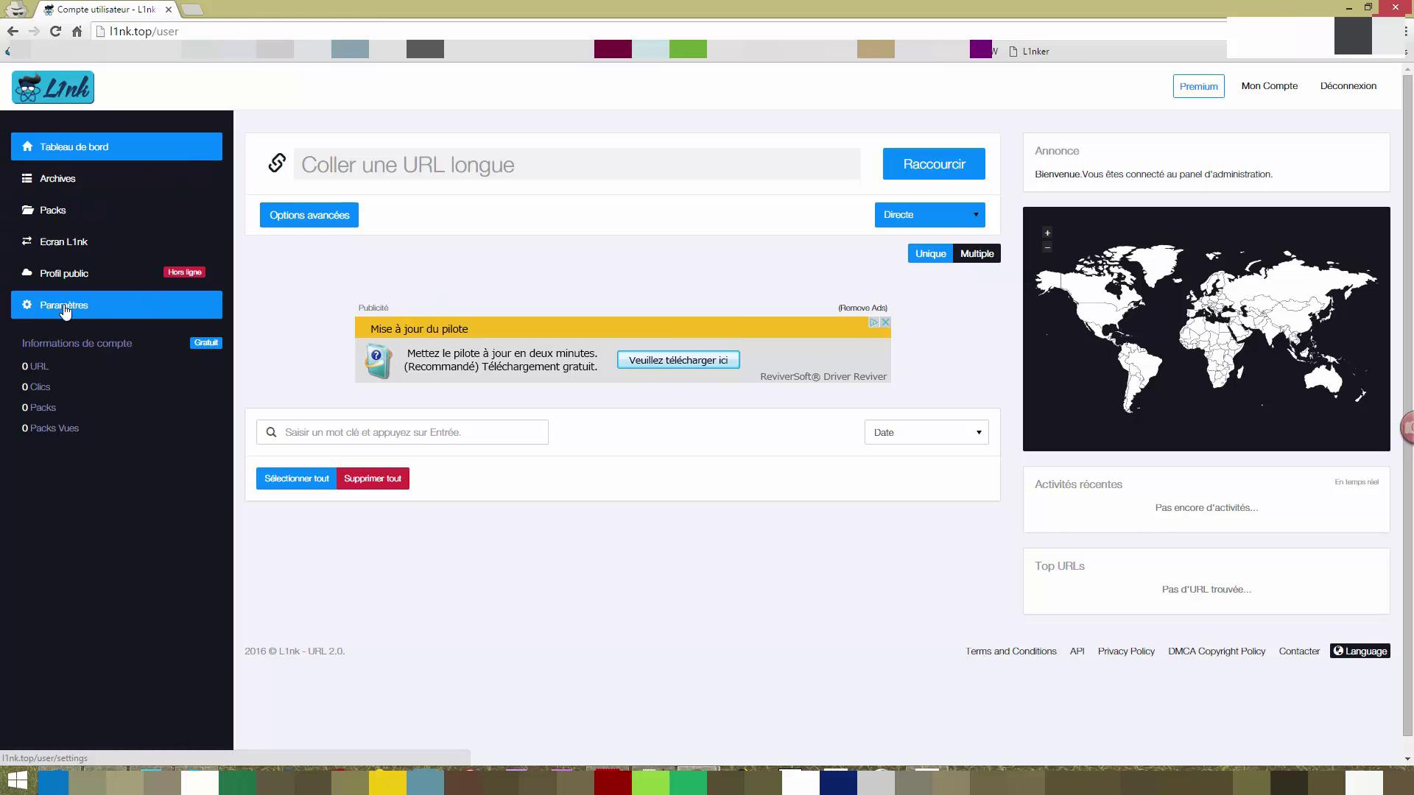
Review the account's email, username and password settings and highlight the note about the username requirement for a public profile
scroll(442, 249, "down", 1)
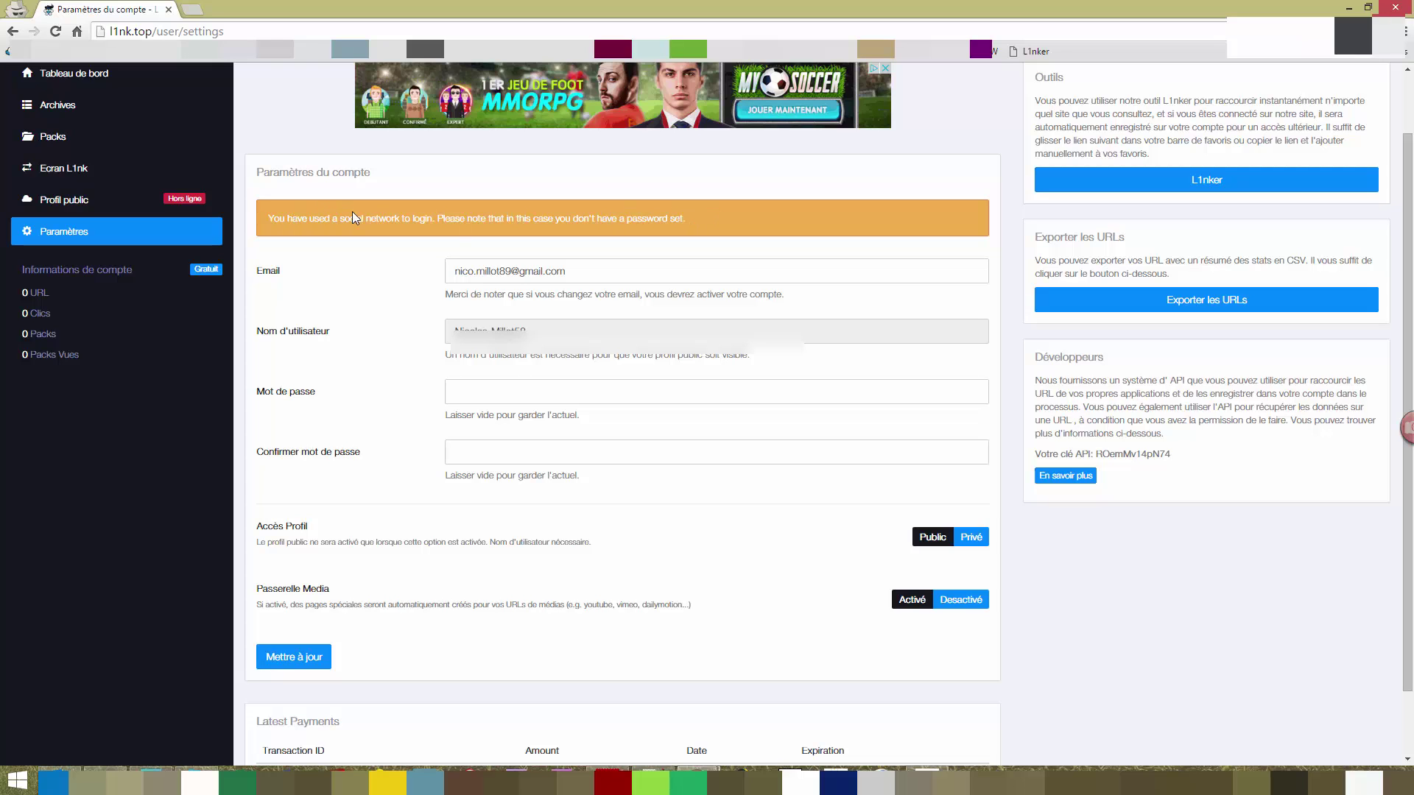
scroll(552, 281, "up", 1)
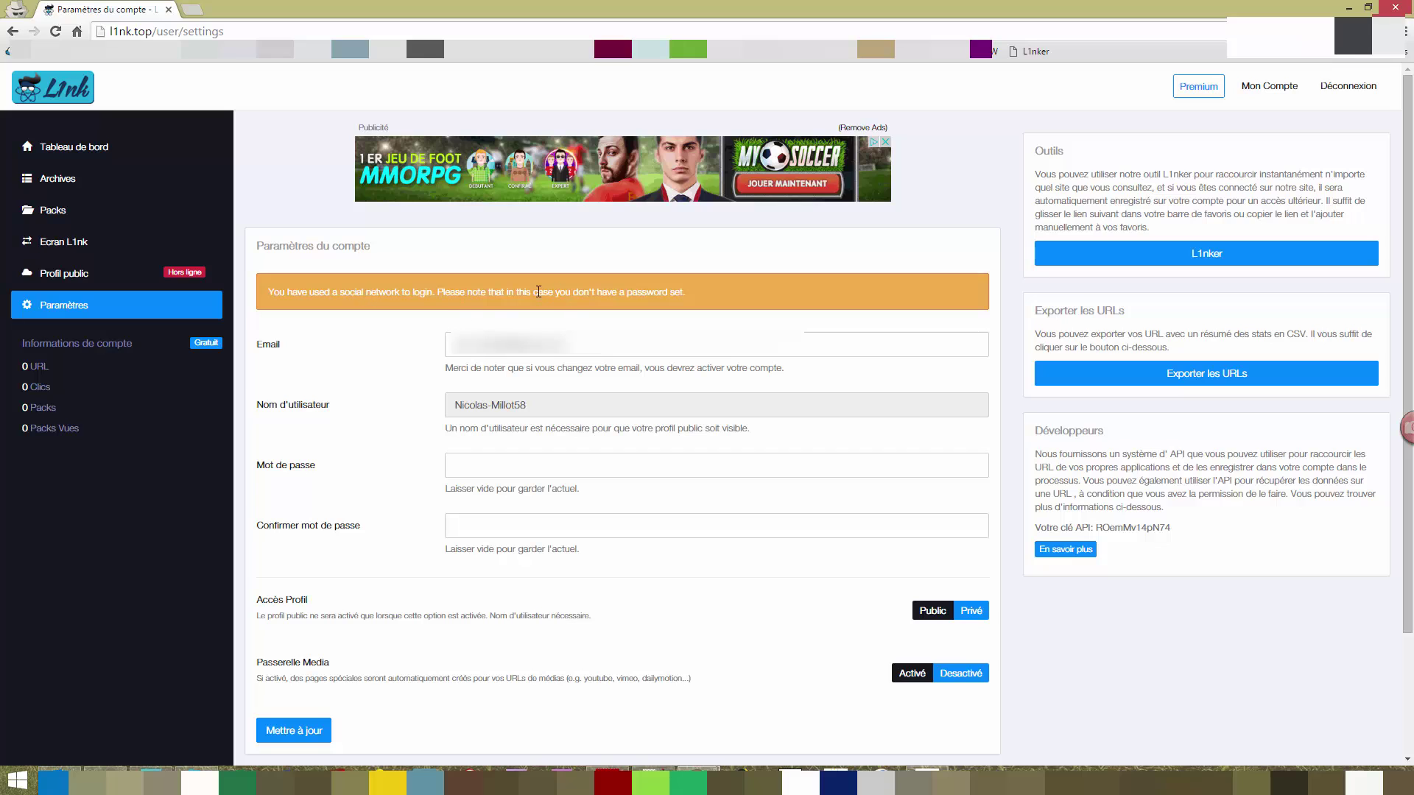
scroll(339, 347, "down", 1)
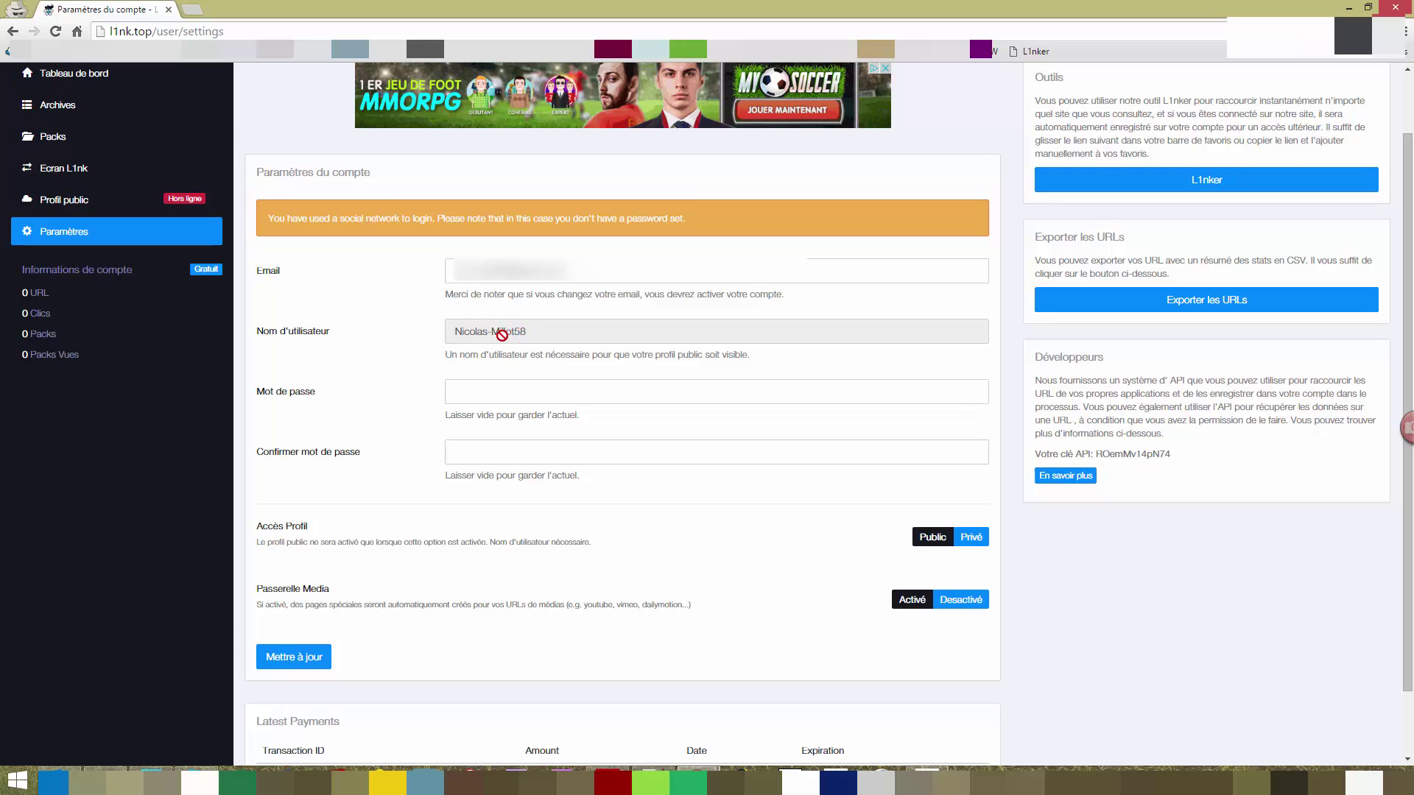
left_click_drag(477, 354, 762, 356)
left_click(763, 356)
Set the profile access (Accès Profil) option to Public
left_click_drag(295, 527, 258, 524)
left_click(943, 537)
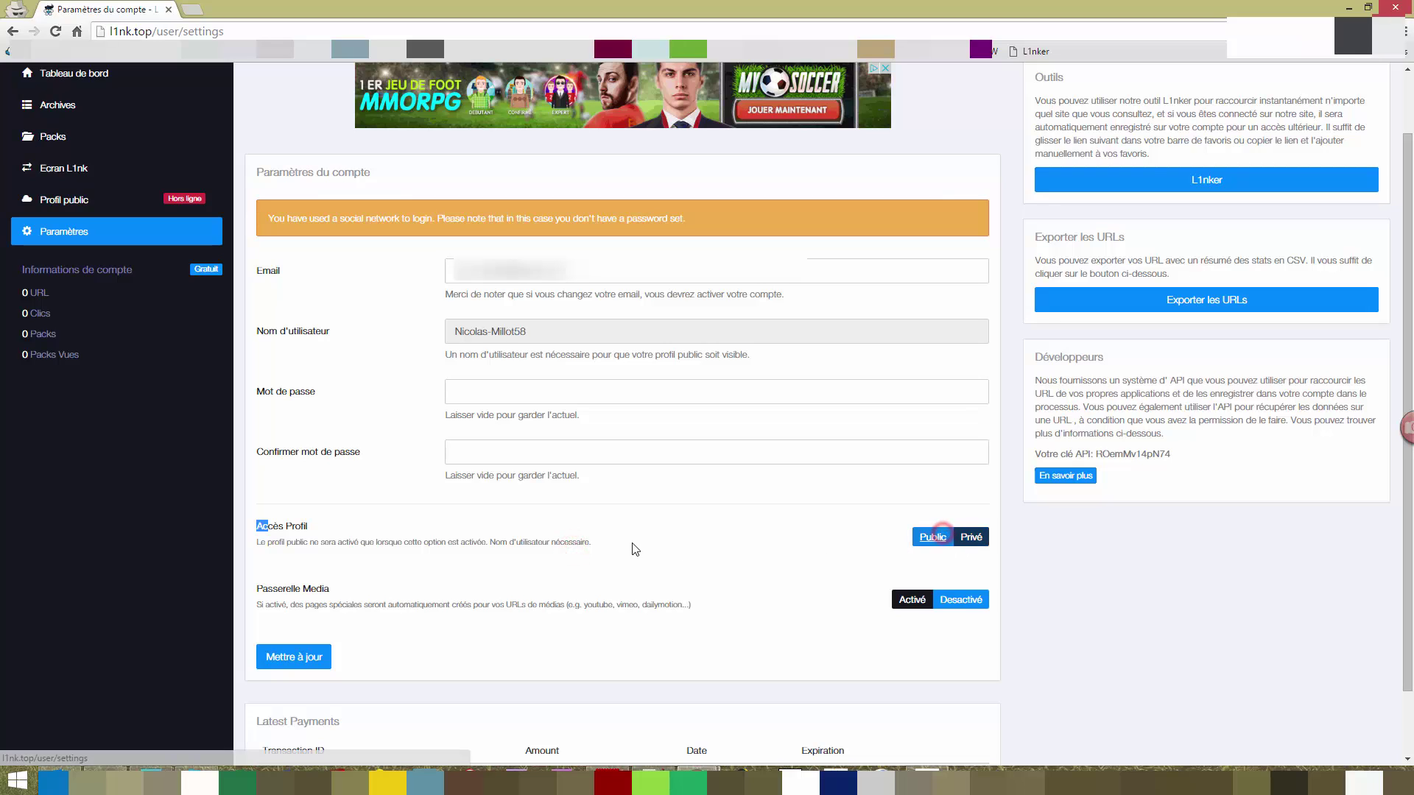
left_click(583, 543)
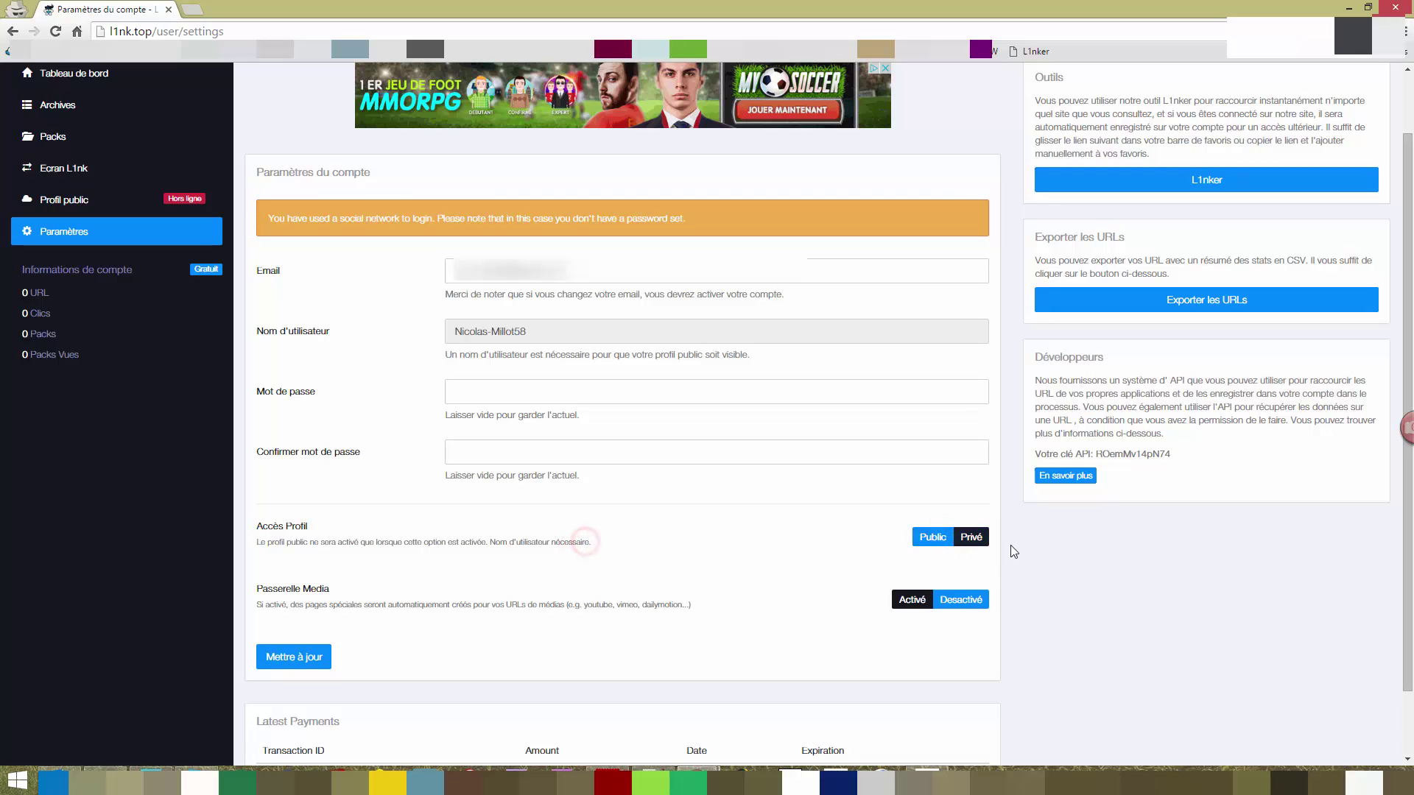
left_click(960, 543)
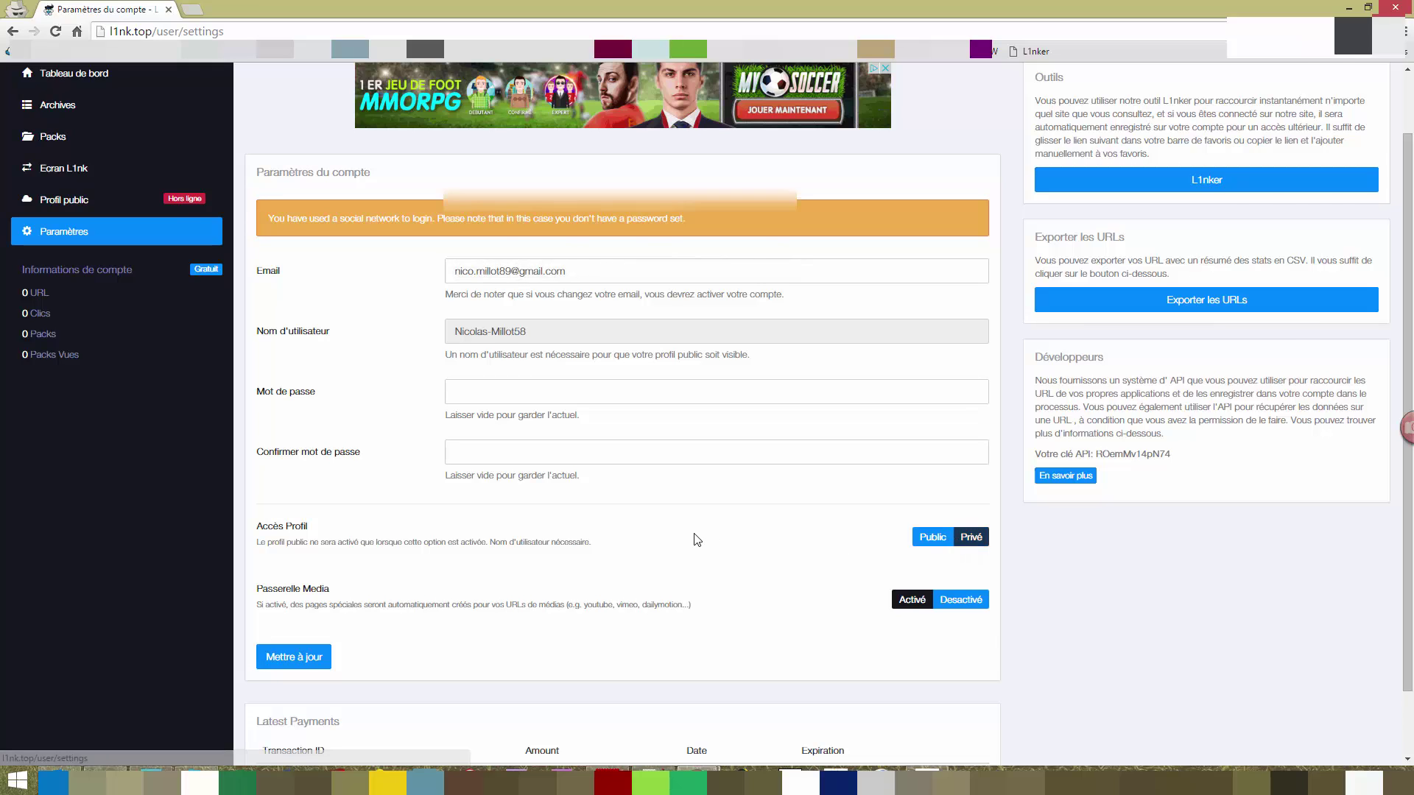
Set the Passerelle Media option to Activé and save the updated account settings
scroll(692, 537, "down", 1)
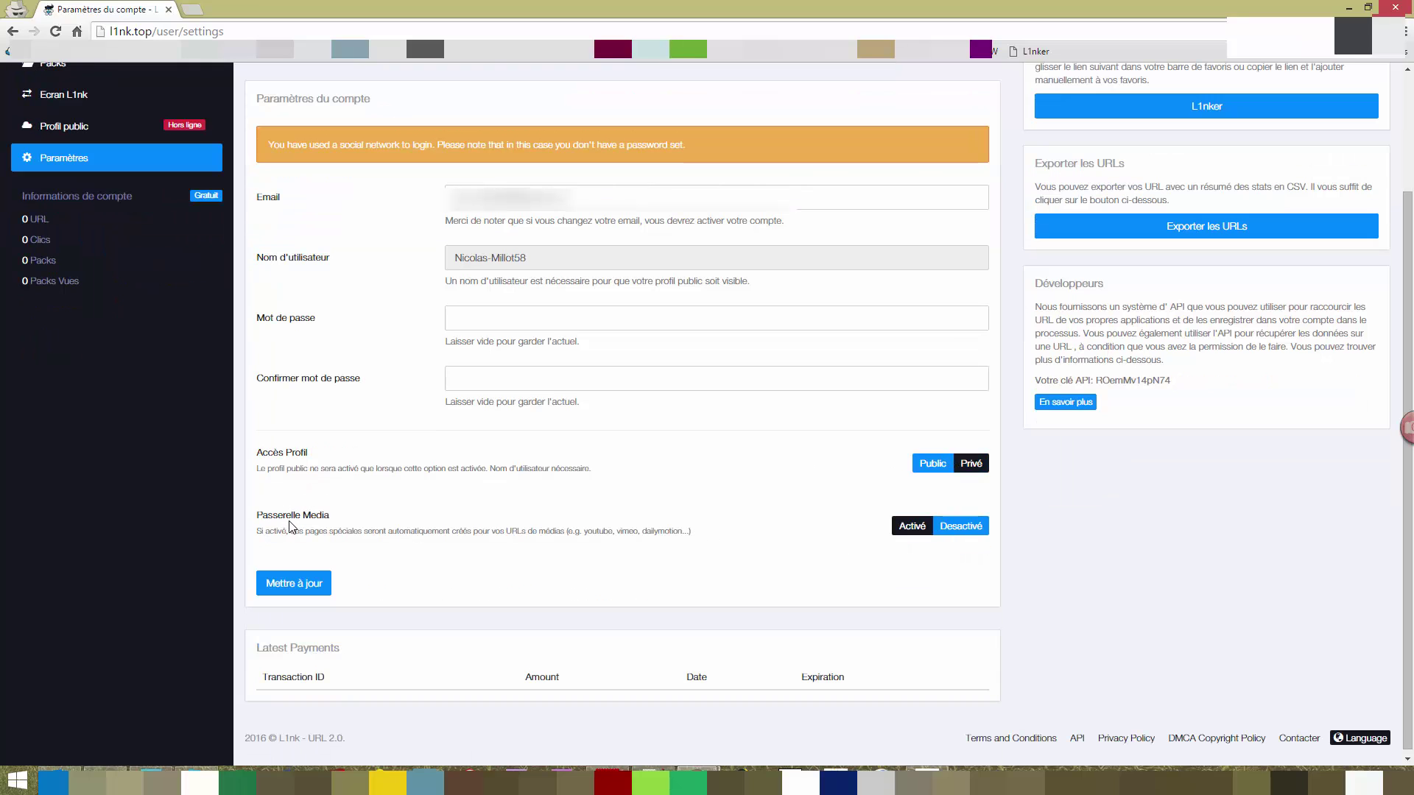
left_click_drag(277, 530, 569, 532)
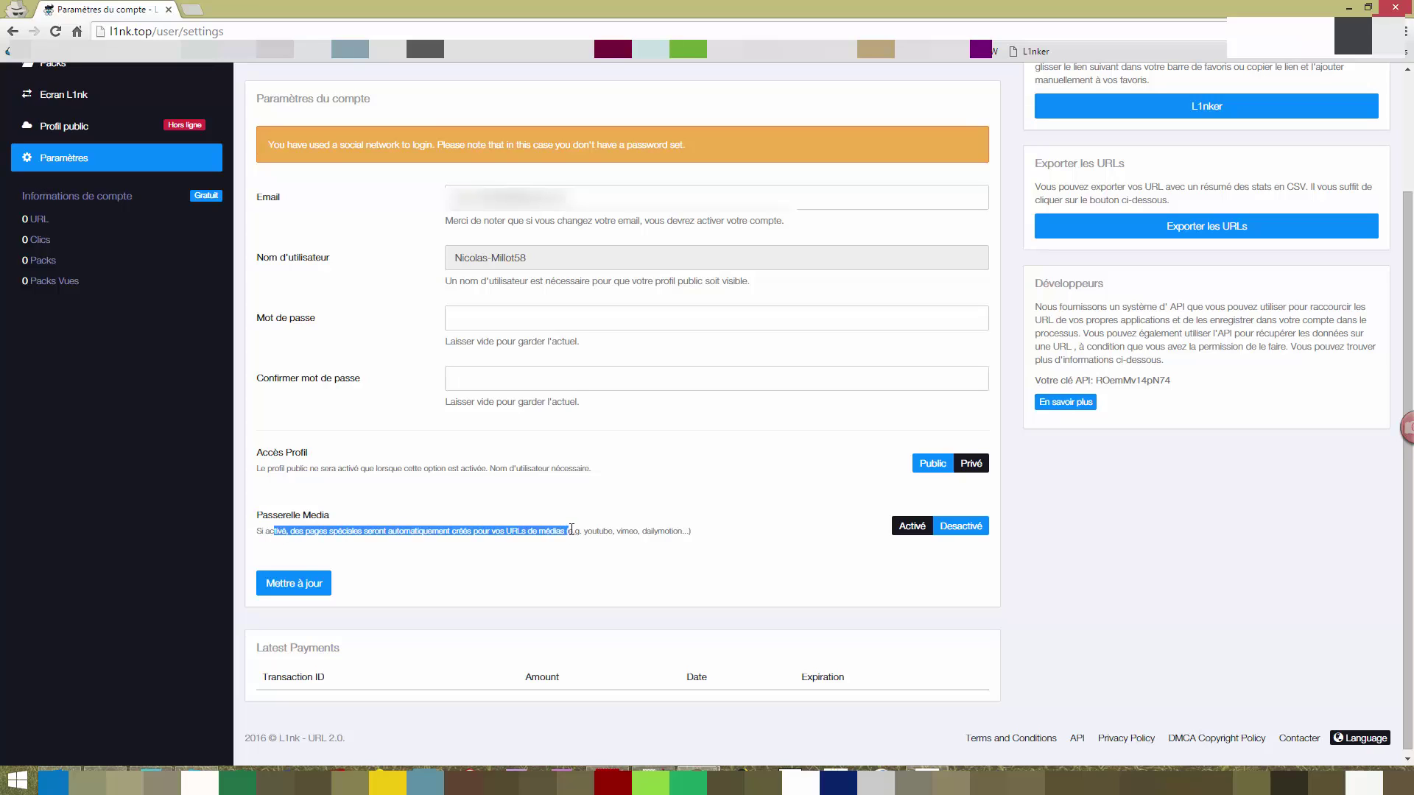
left_click(574, 531)
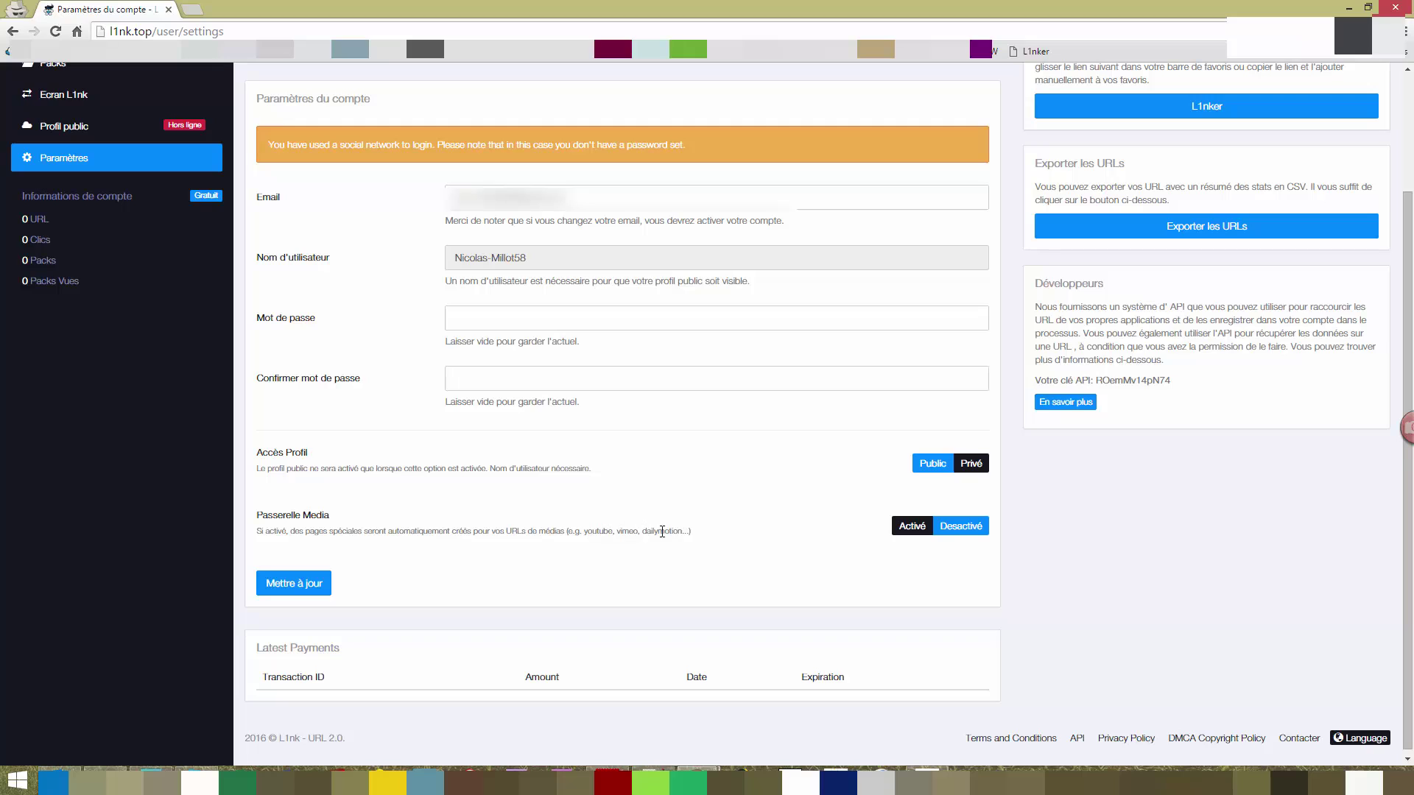
left_click(914, 528)
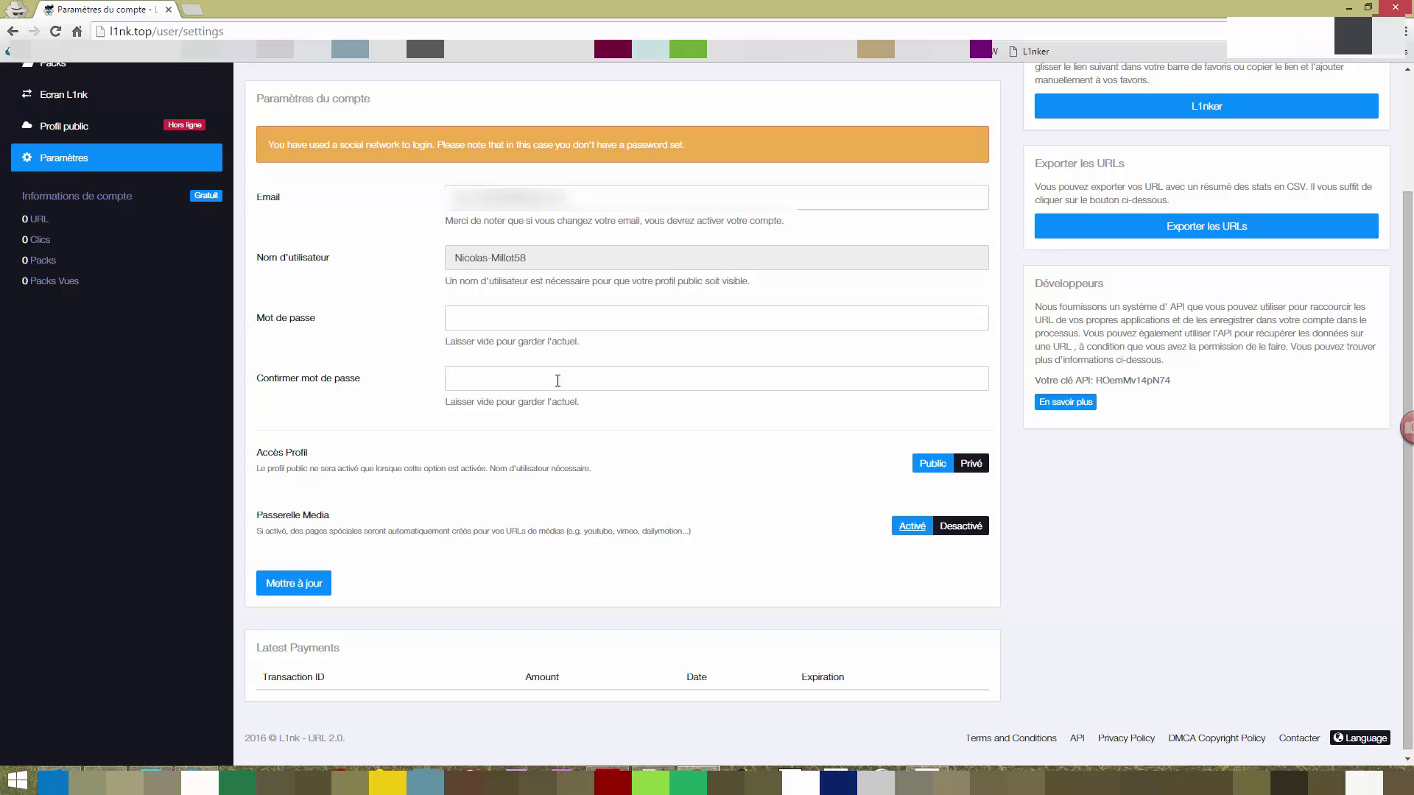
left_click(913, 528)
left_click(294, 583)
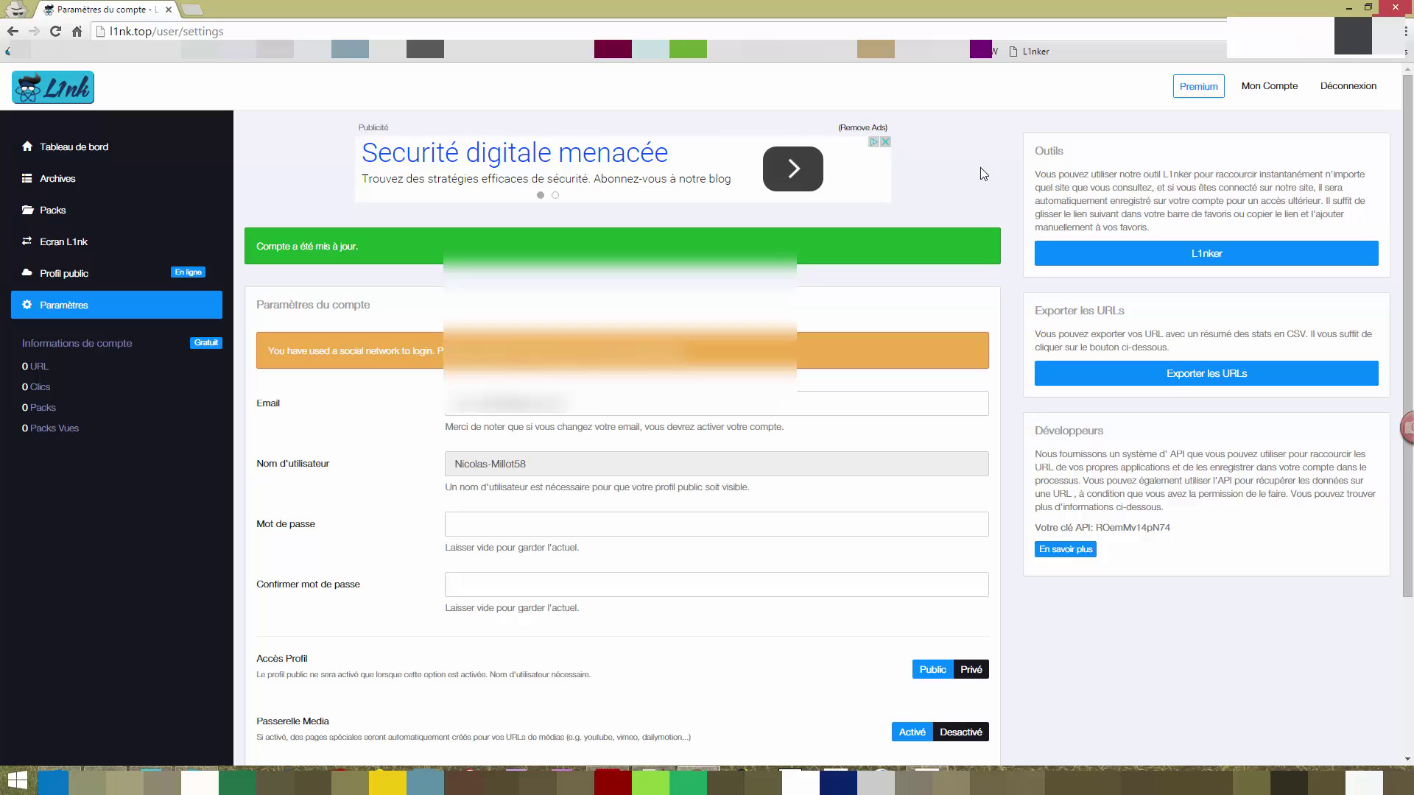
Read the L1nker tool's description, delete the existing L1nker bookmark and add the tool to the bookmarks bar again
left_click_drag(1040, 174, 1178, 225)
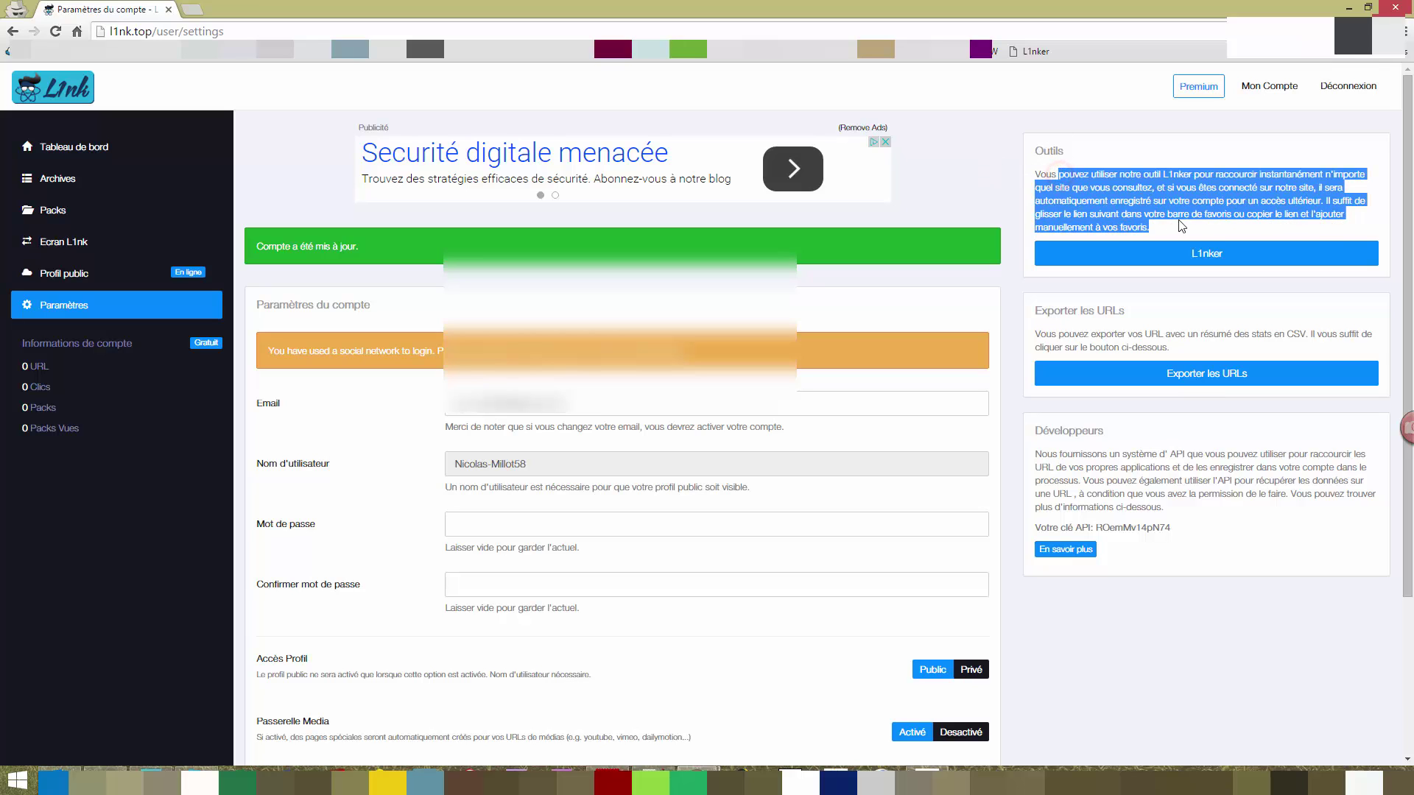
left_click(1191, 214)
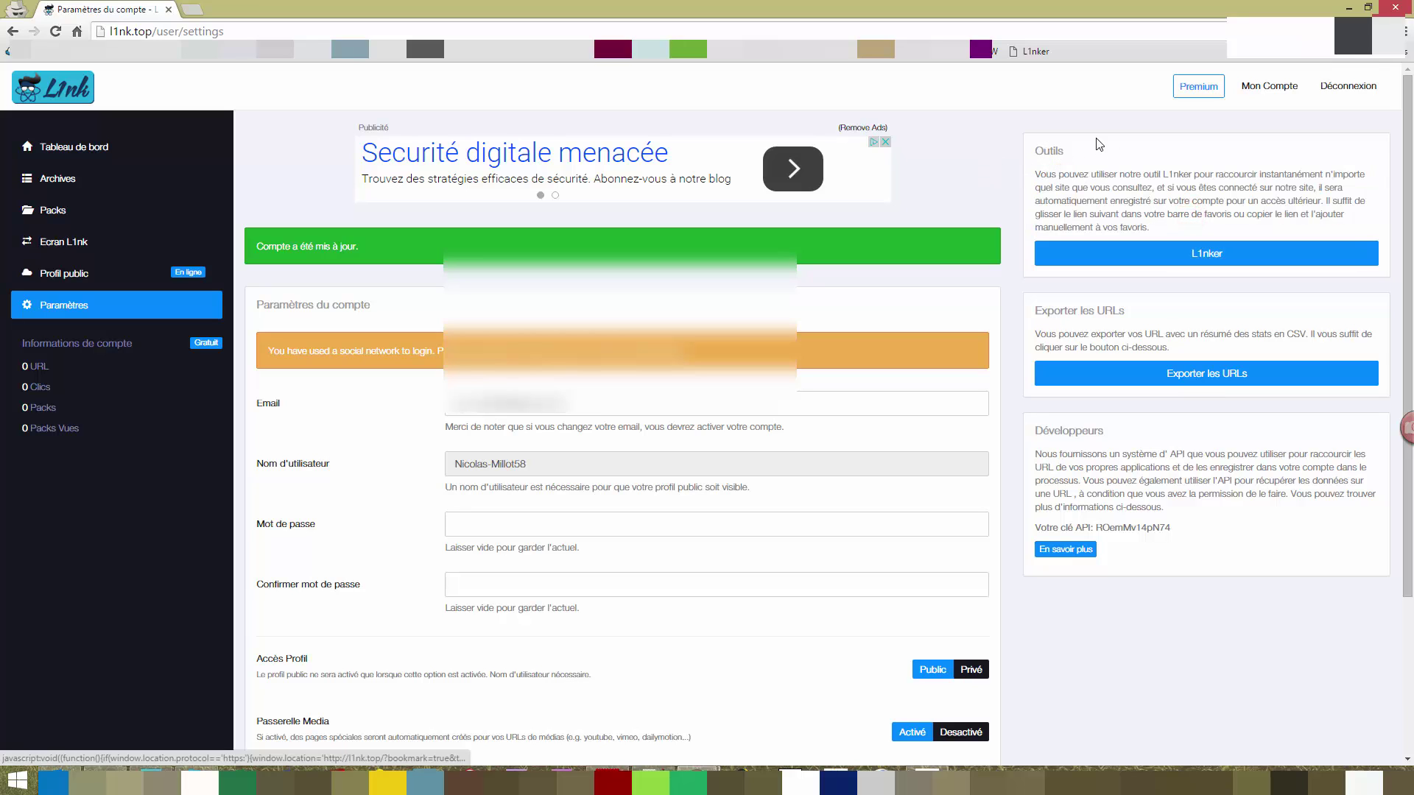
right_click(1038, 51)
left_click(1087, 209)
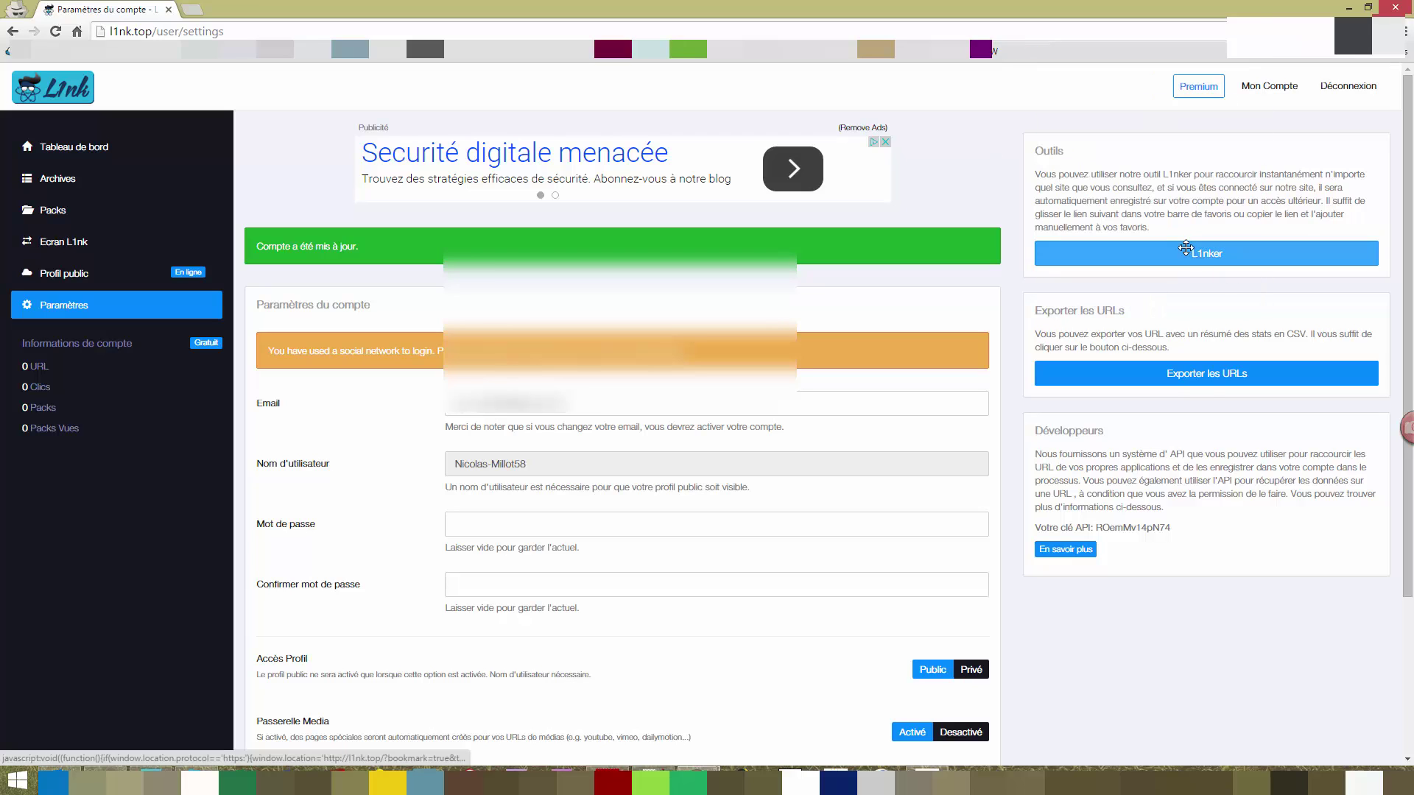
left_click_drag(1196, 251, 1059, 56)
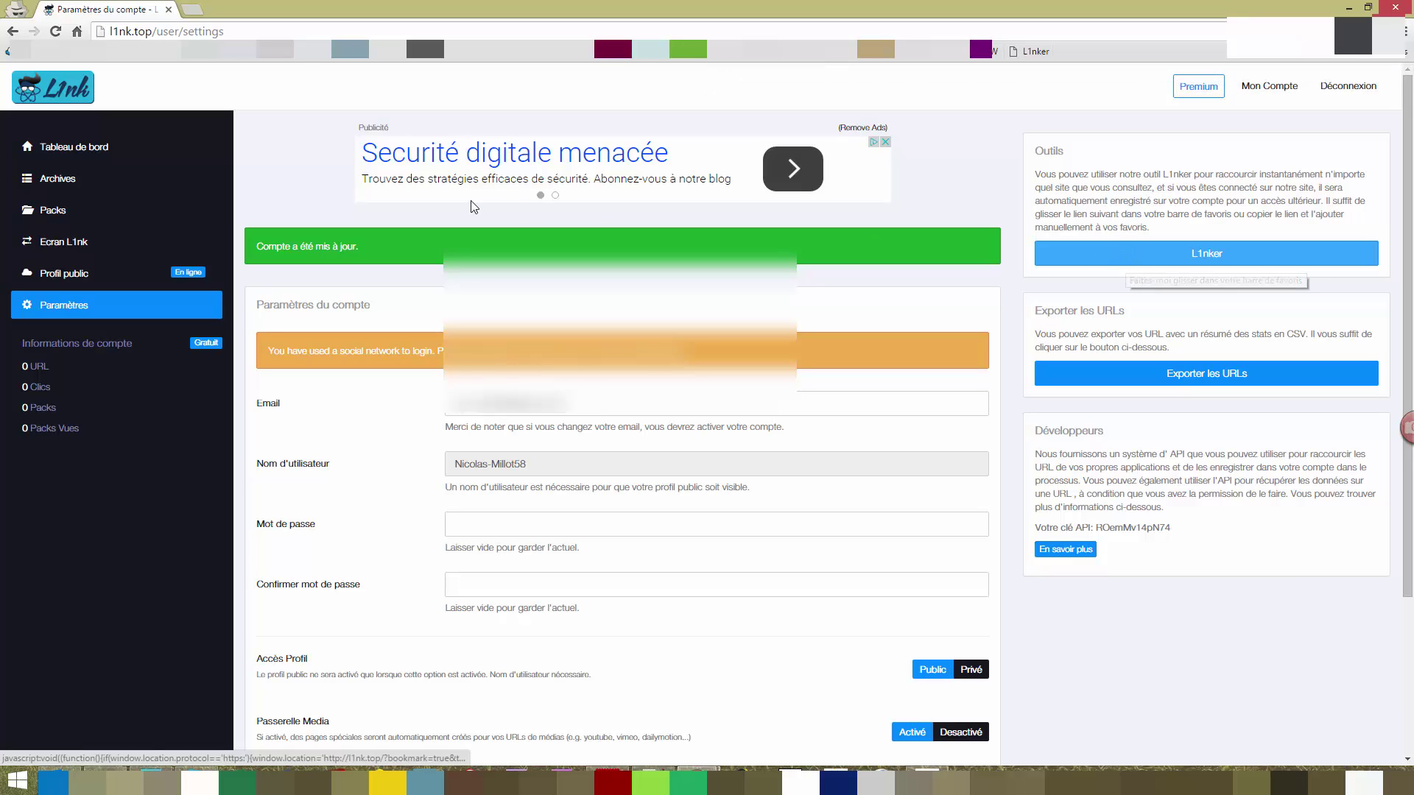
middle_click(285, 52)
left_click(250, 10)
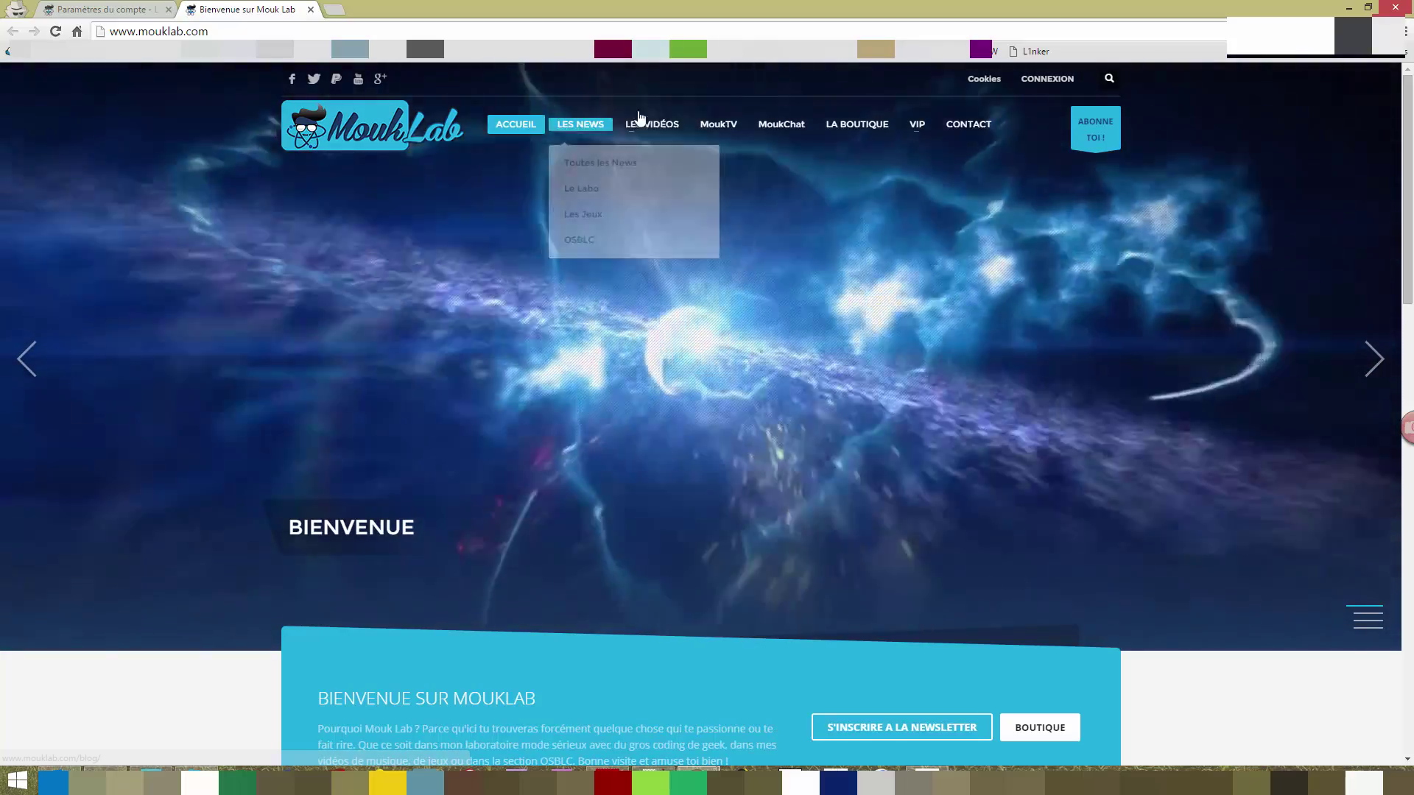
mouse_move(661, 138)
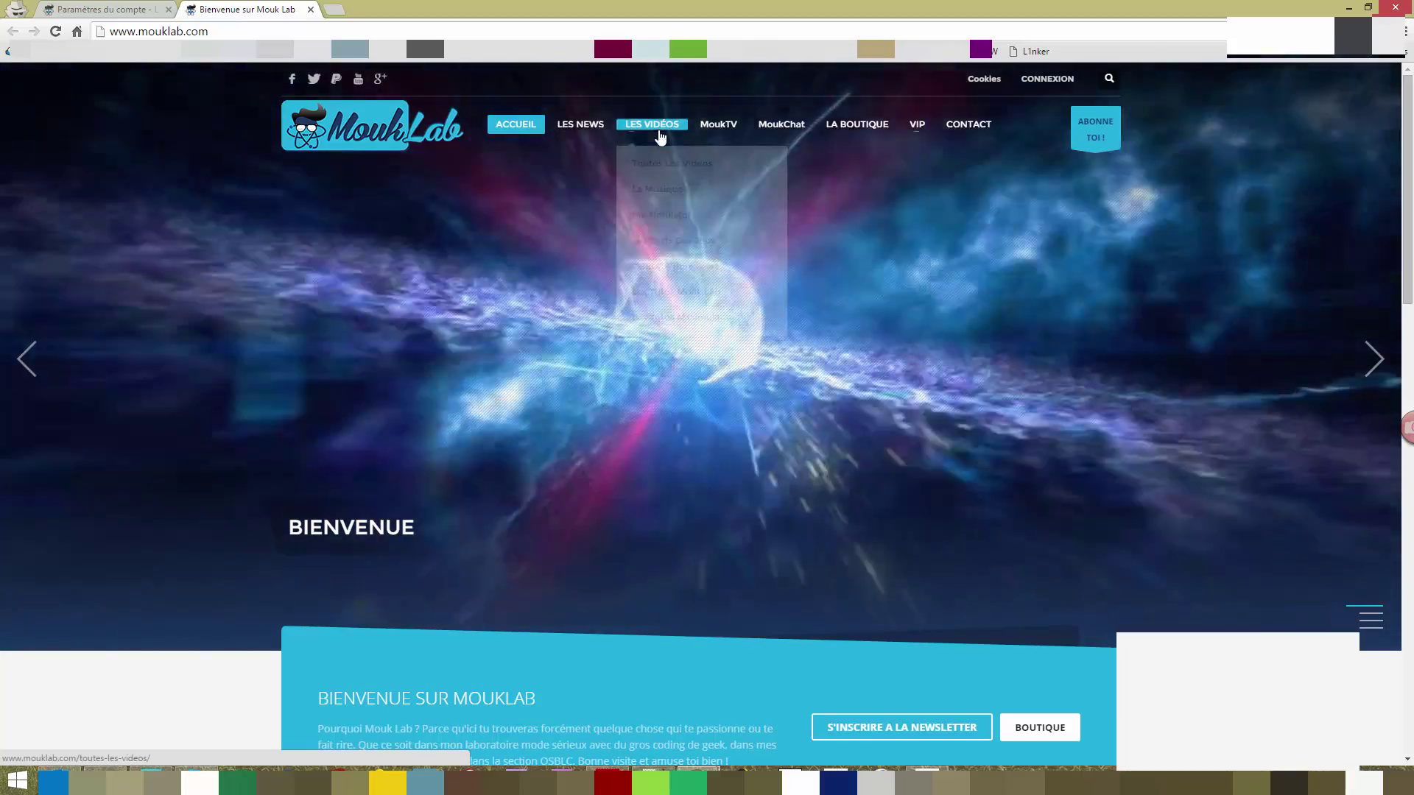
mouse_move(583, 134)
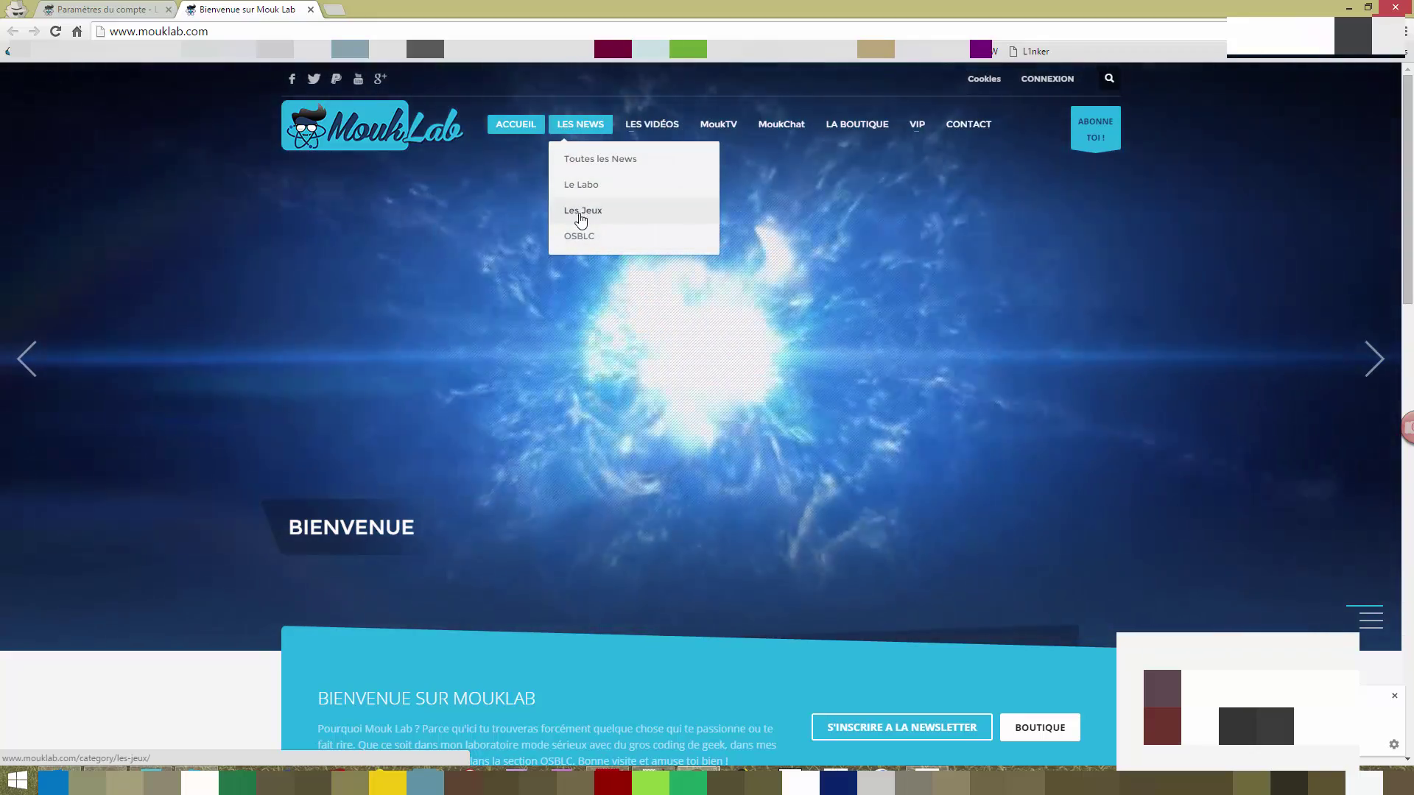
left_click(582, 211)
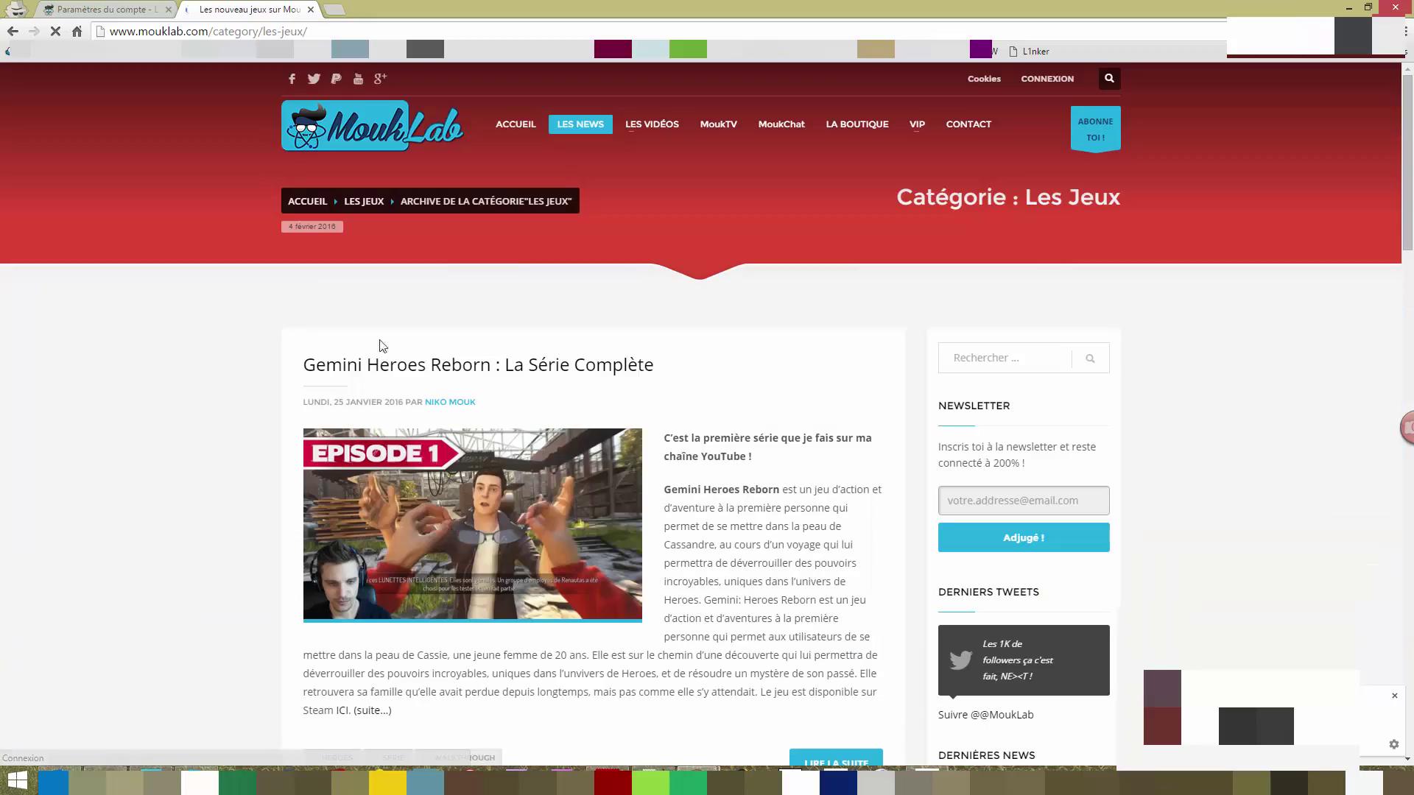
left_click(416, 366)
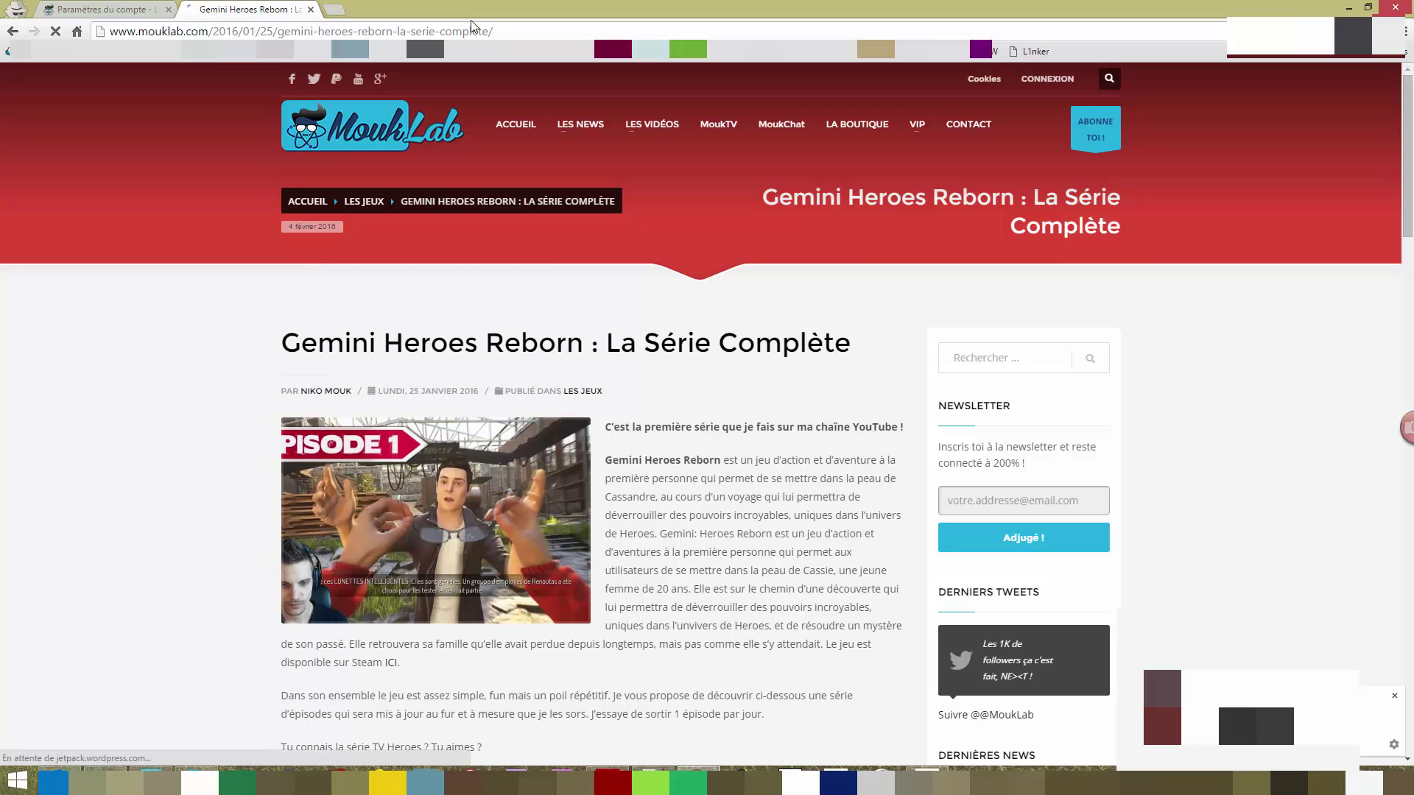
Shorten the article's address with the L1nker bookmark, copy the generated short URL and close the URL Shortener box
left_click(1035, 51)
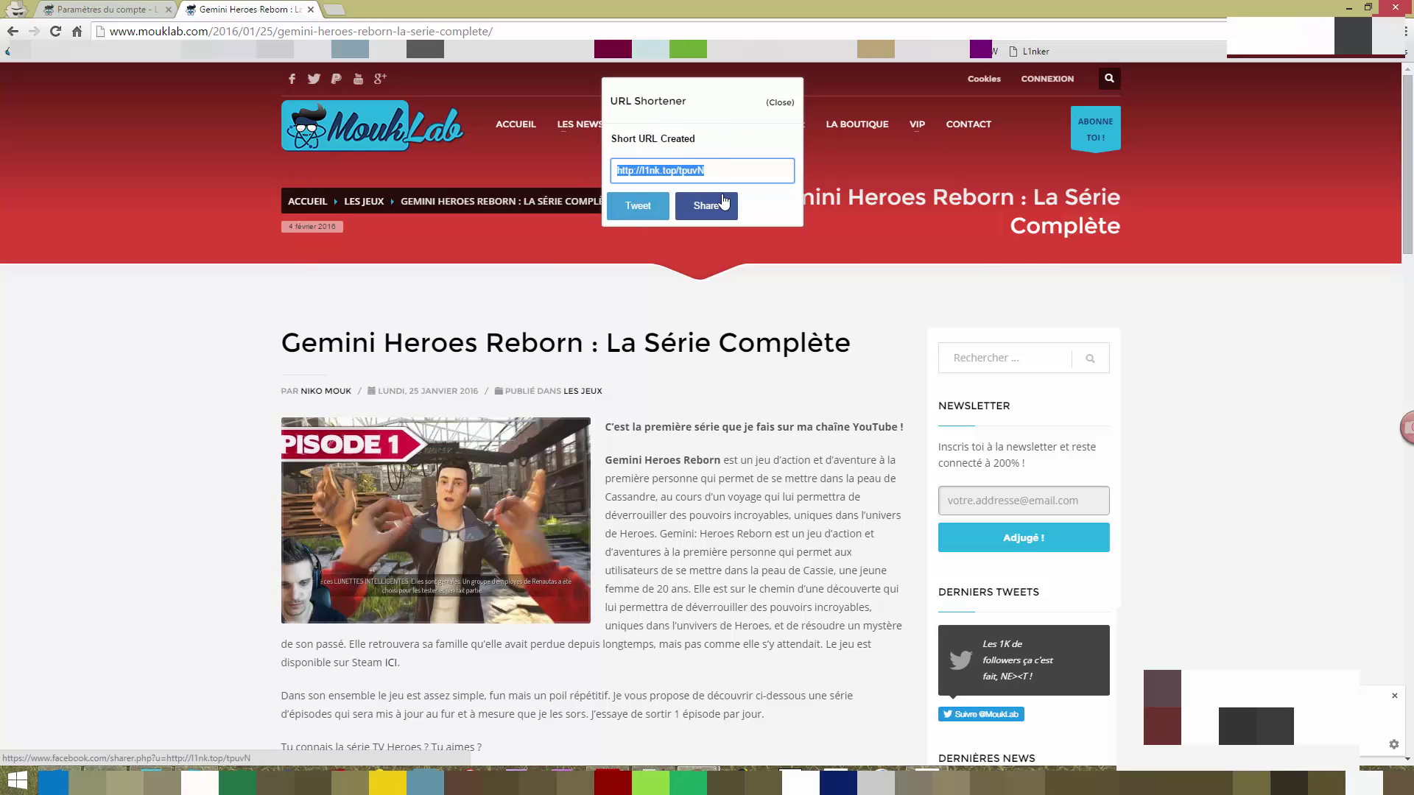
right_click(686, 170)
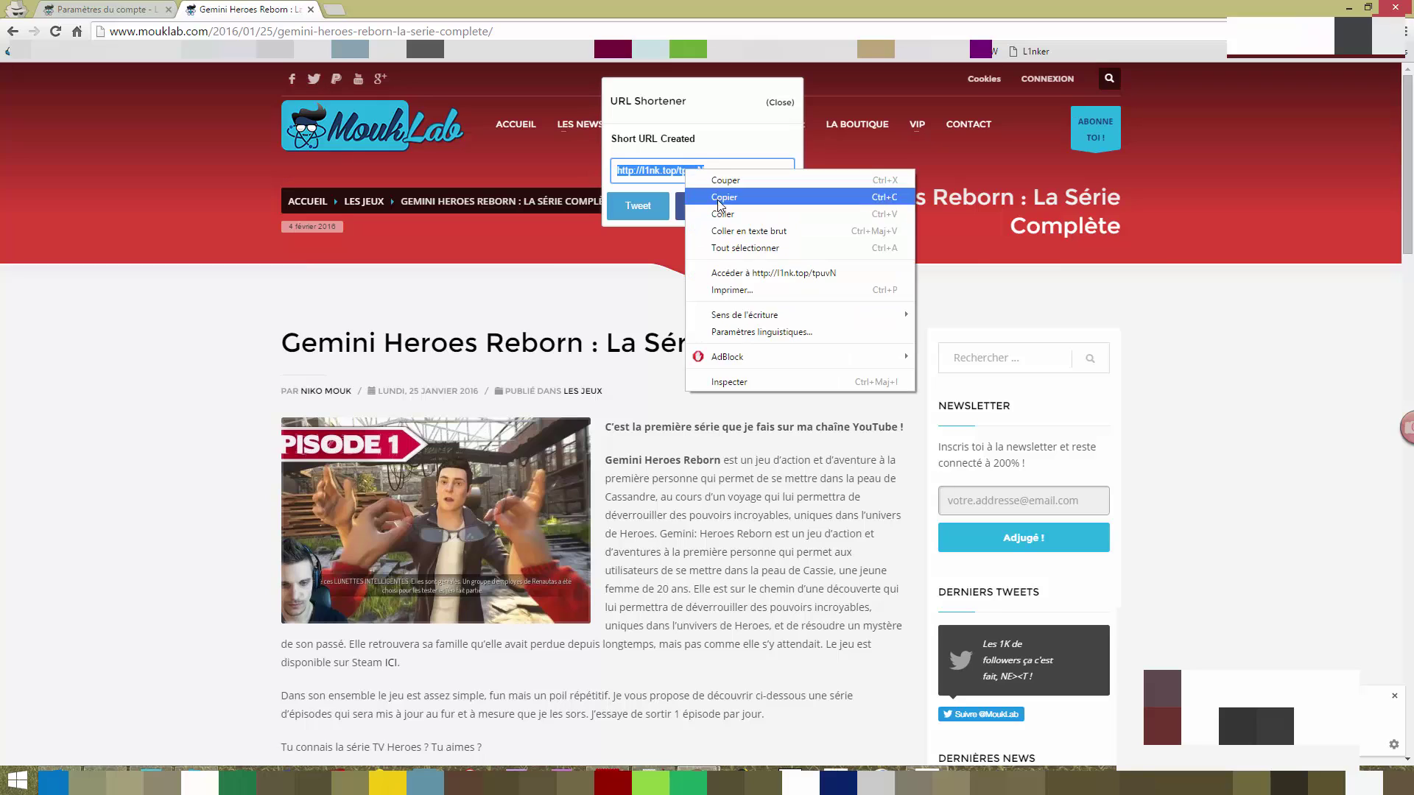
left_click(727, 196)
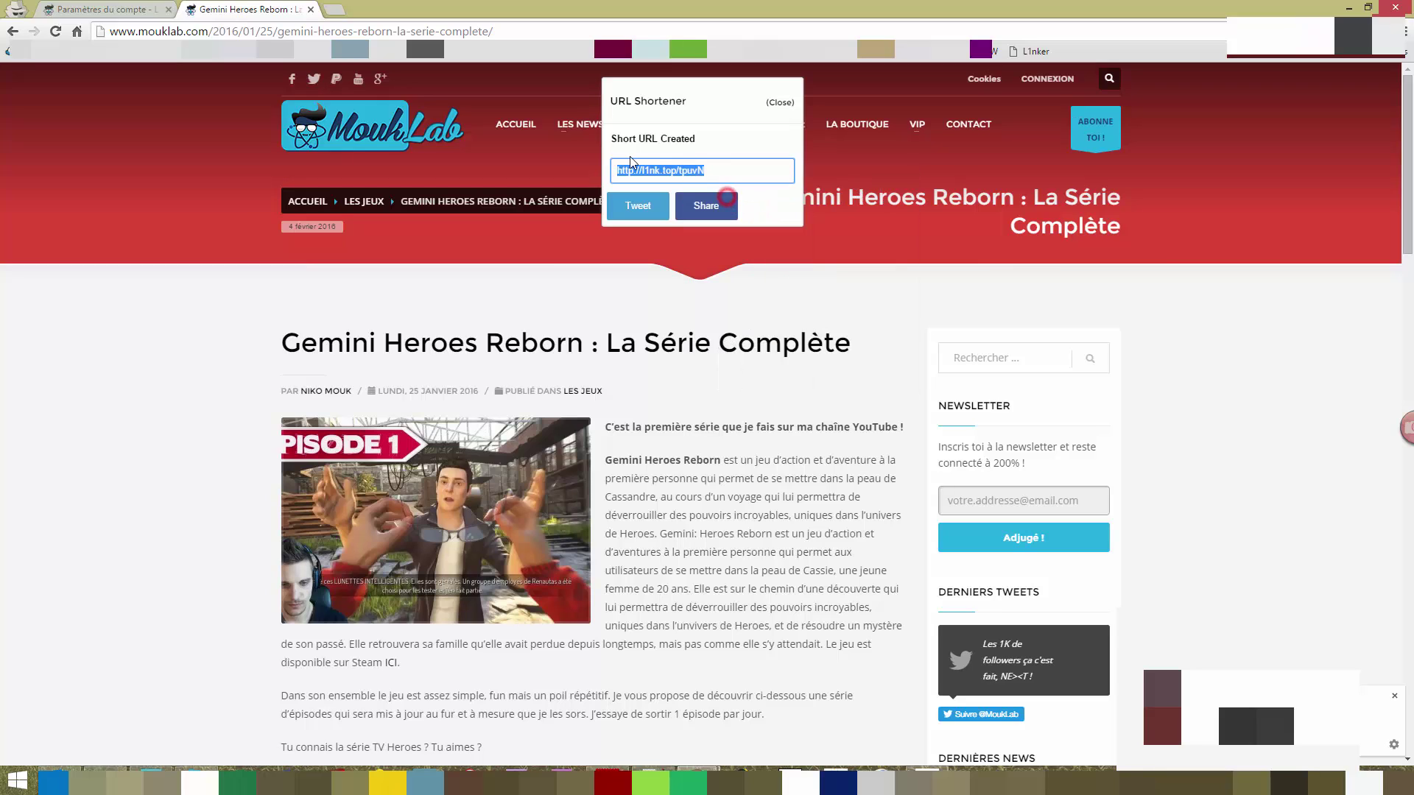
left_click(782, 101)
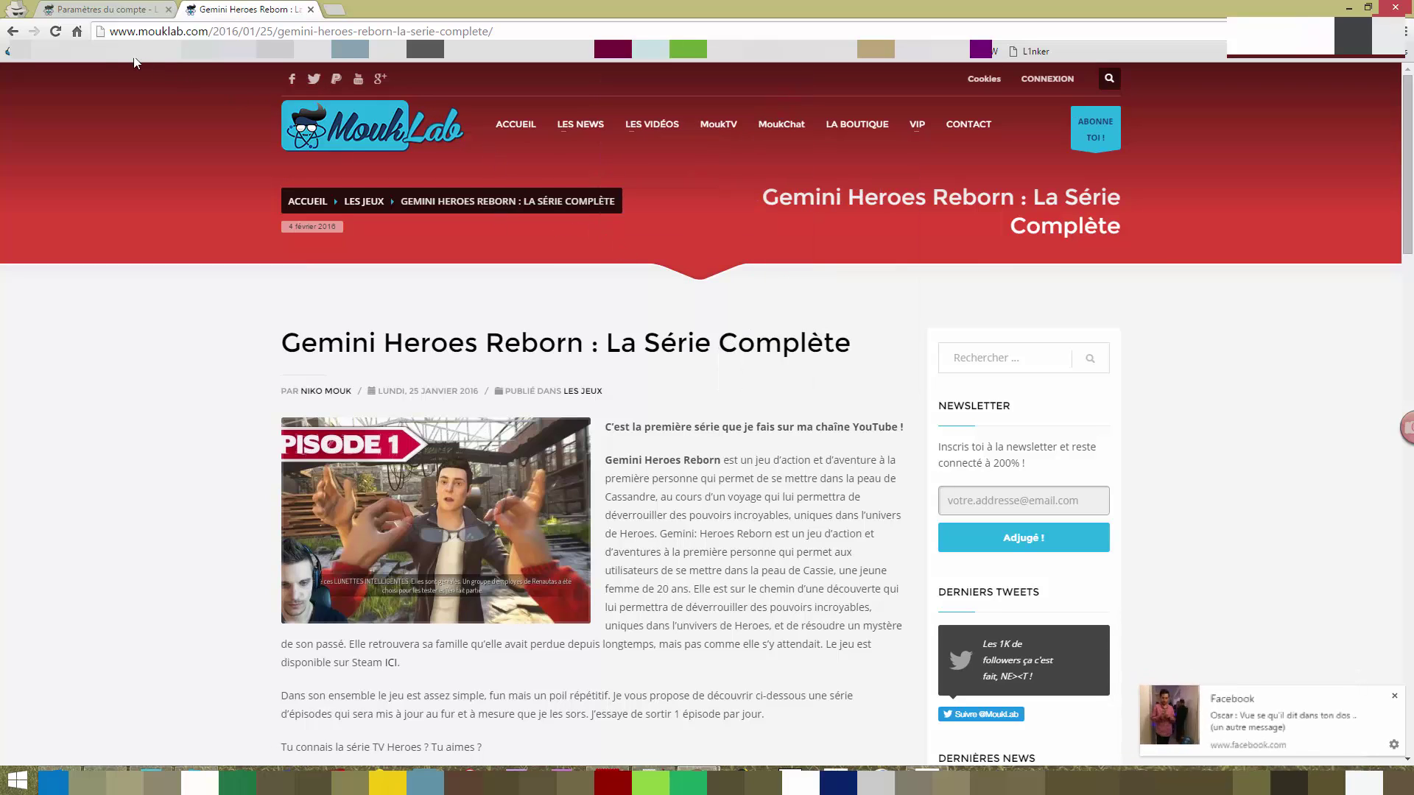
Check the L1nk dashboard's URL list for the shortened Gemini Heroes Reborn article, comparing it with the article page
left_click(102, 9)
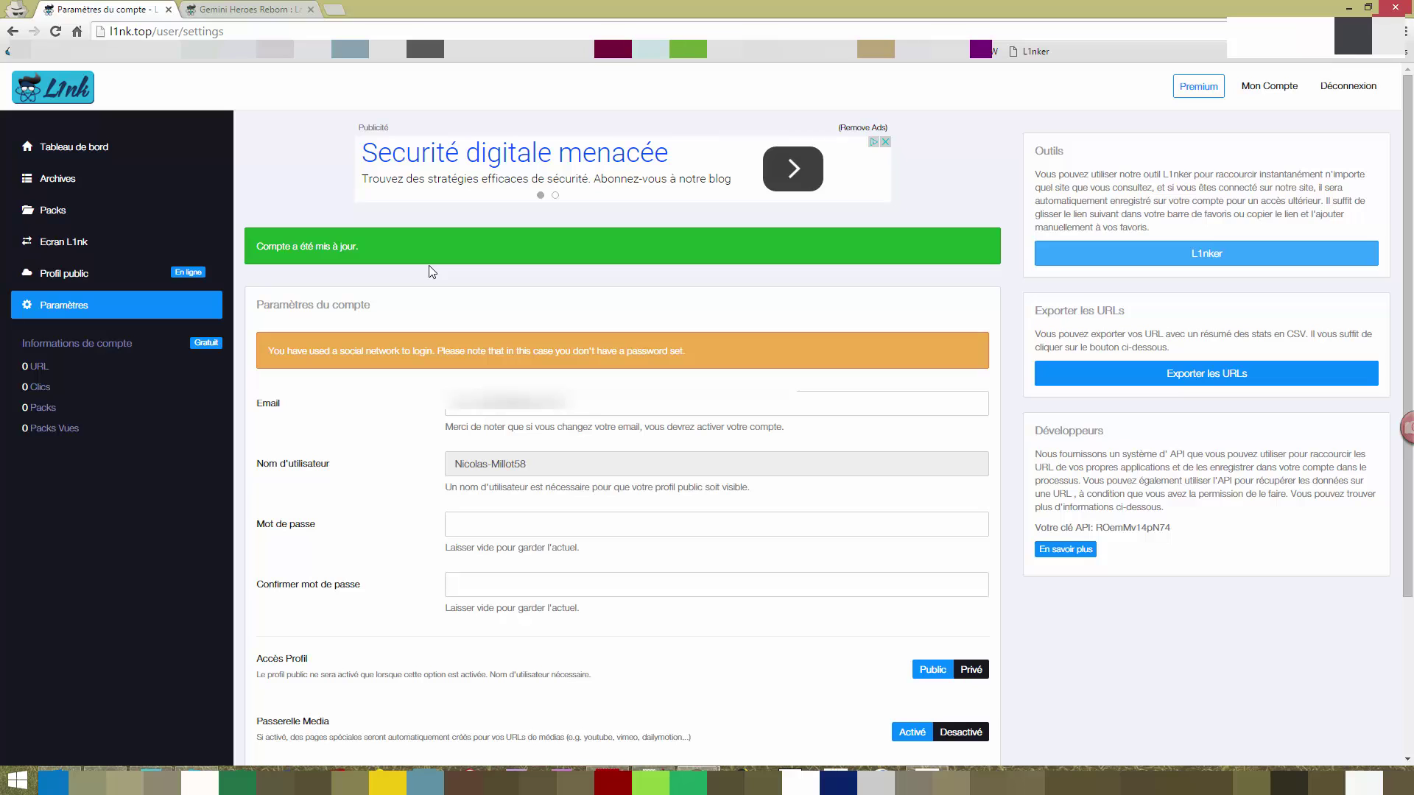
left_click(63, 178)
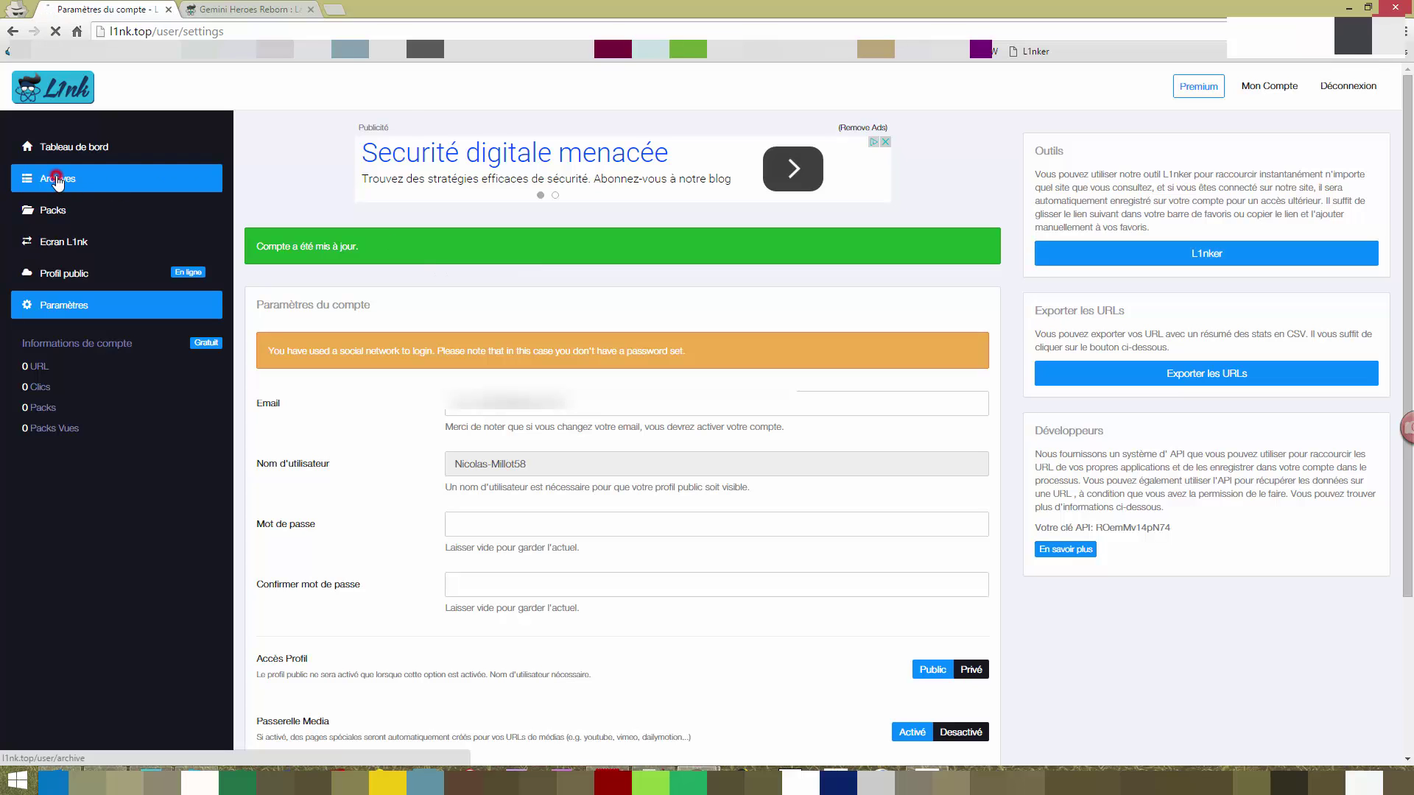
left_click(81, 150)
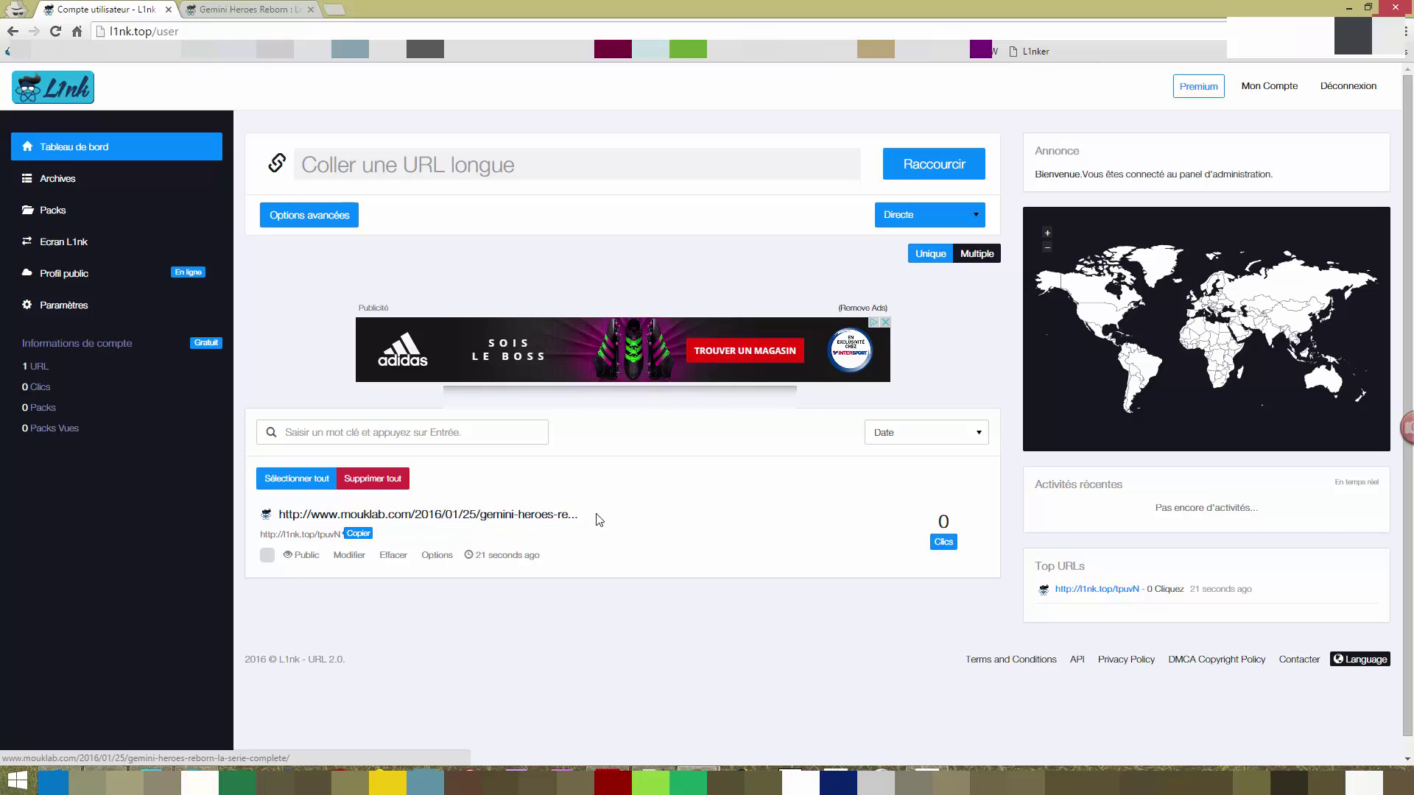
left_click(239, 9)
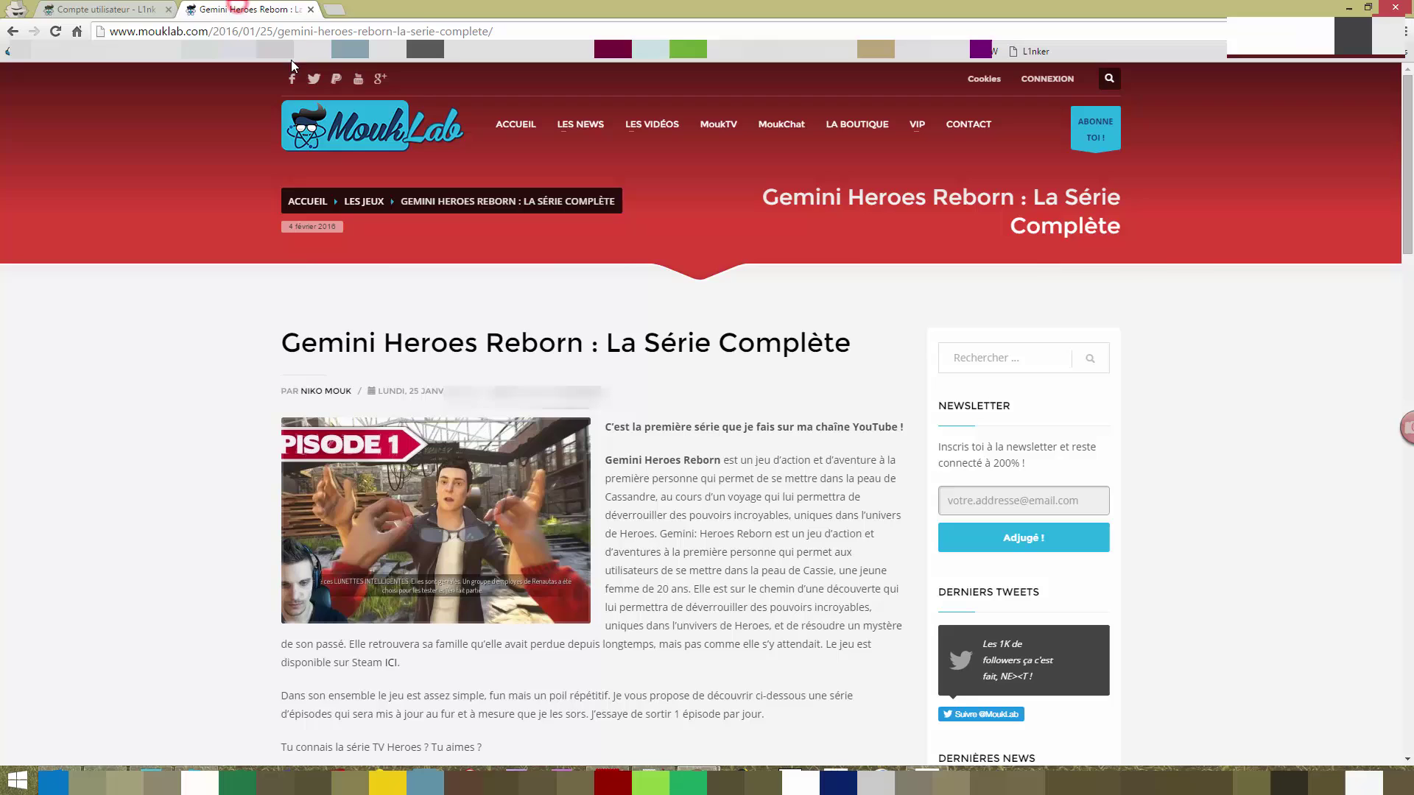
left_click(164, 19)
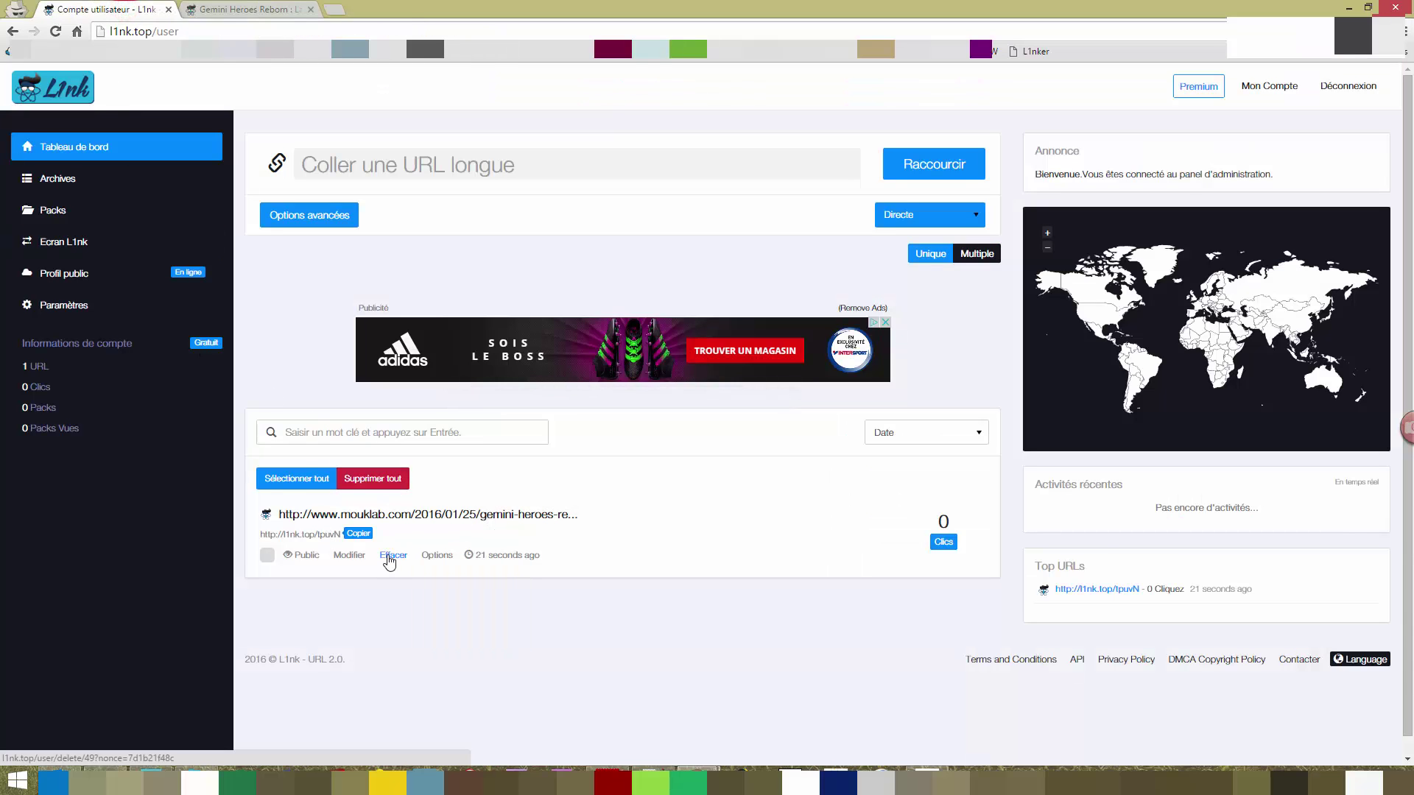
Reopen the L1nk account settings and close the browser tab with the MoukLab article
left_click(63, 305)
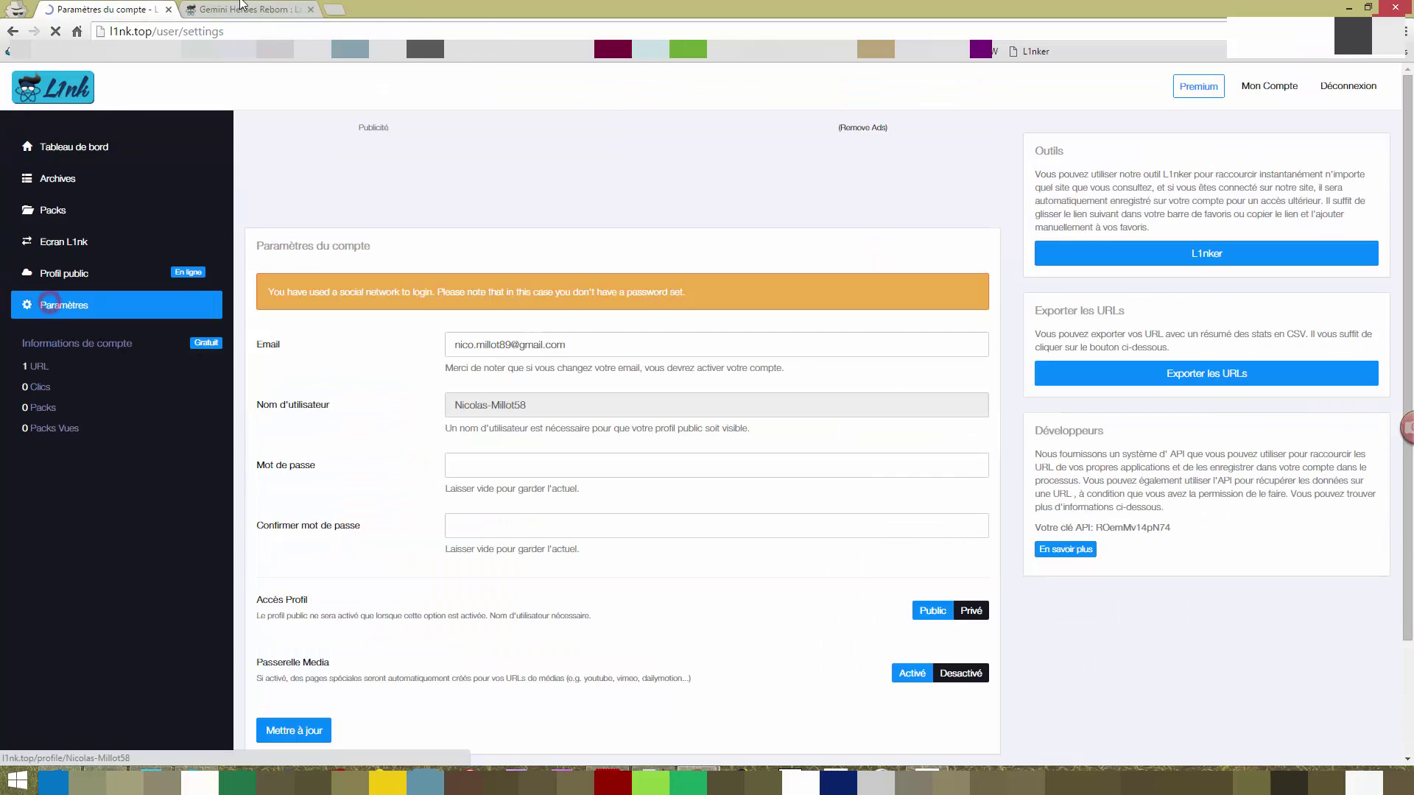
left_click(243, 9)
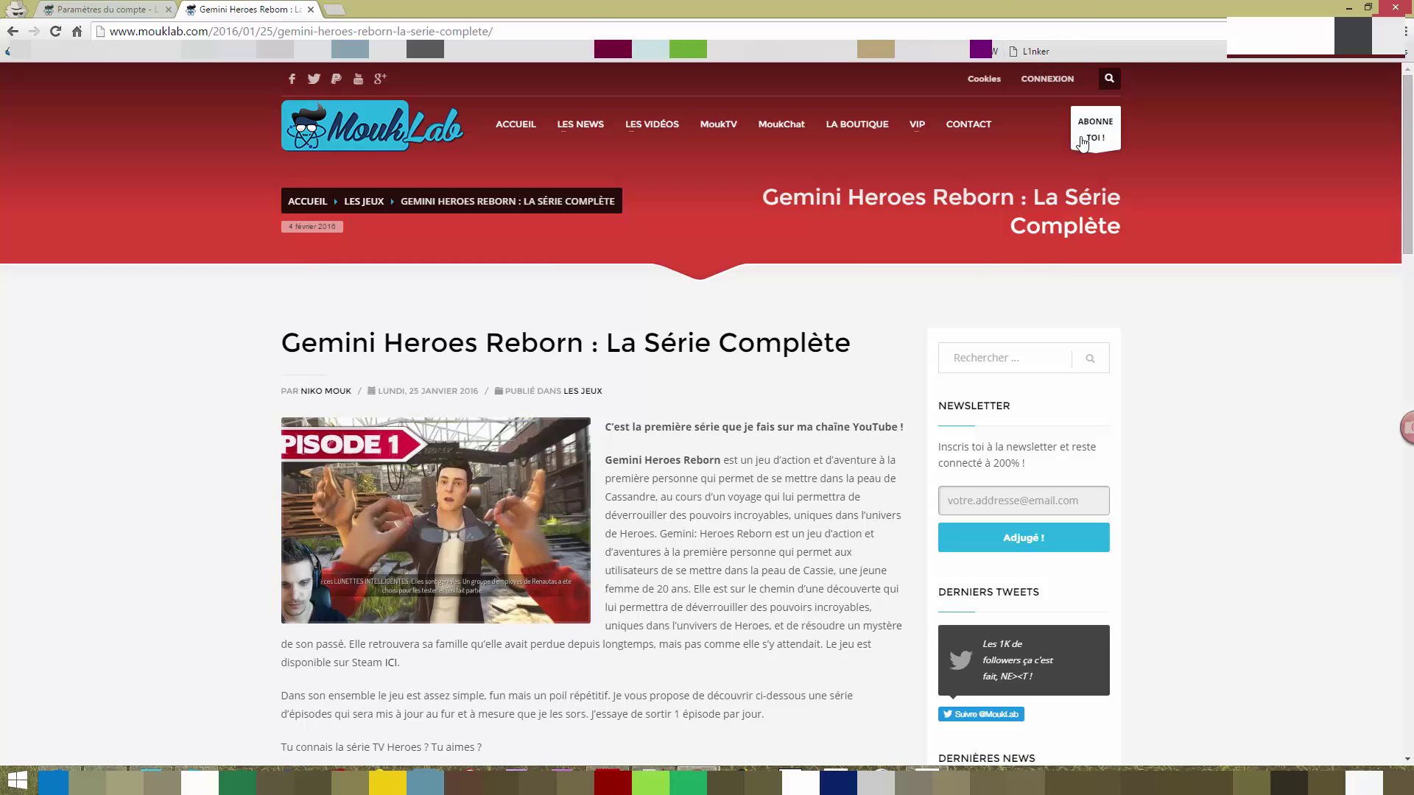
middle_click(250, 11)
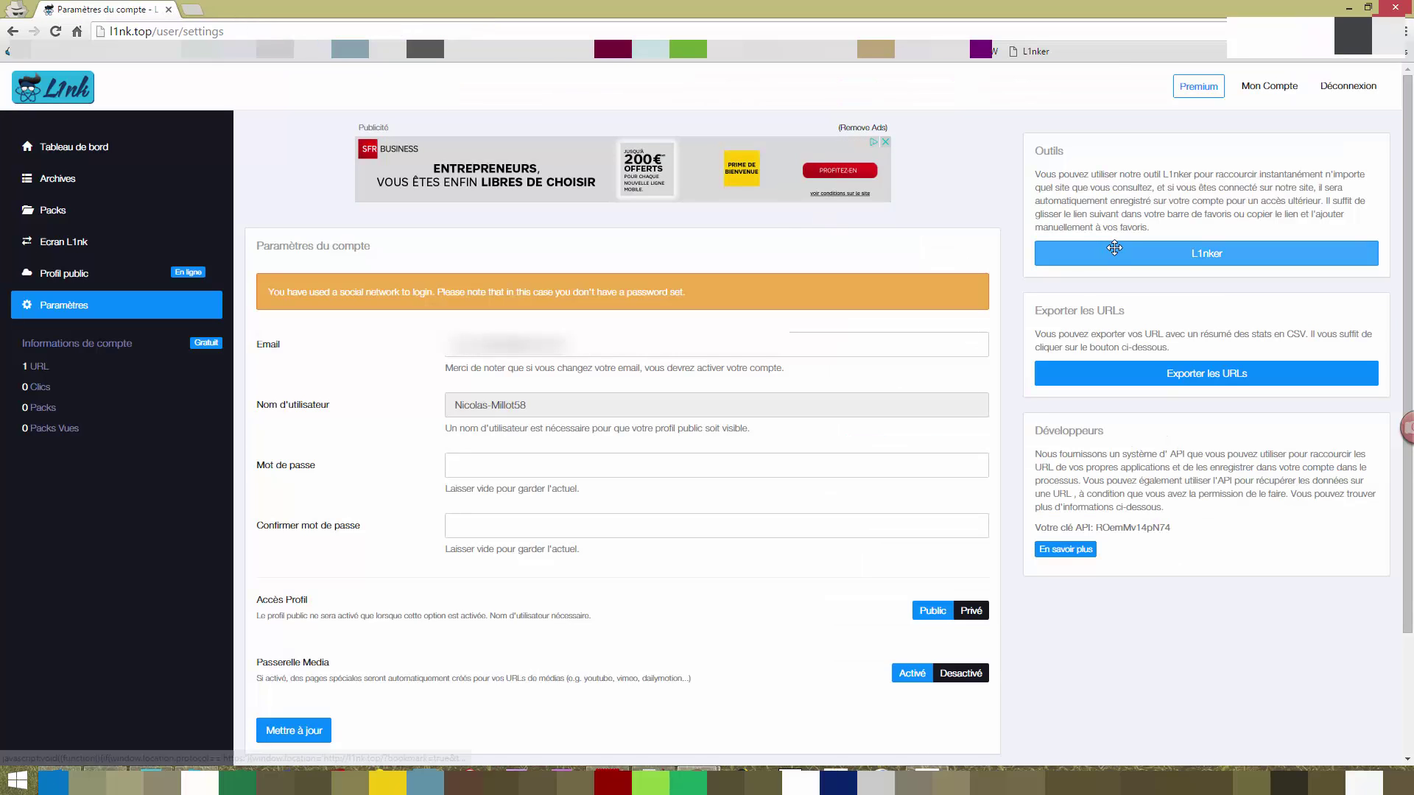
Review the Outils, Exporter les URLs and Développeurs sections of the settings and open the developer information page
left_click_drag(1114, 248, 1200, 354)
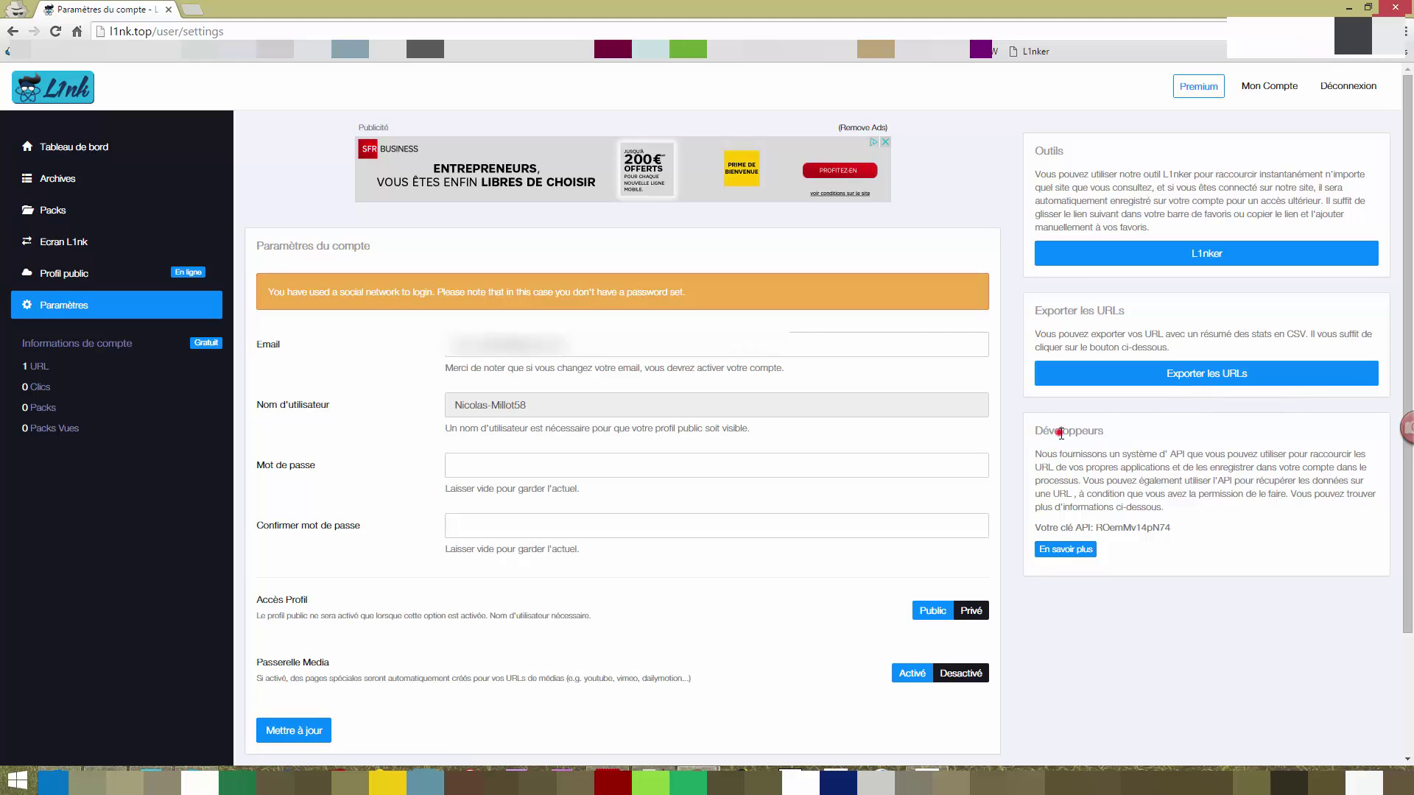
left_click_drag(1044, 431, 1167, 510)
left_click(1182, 519)
left_click(1065, 550)
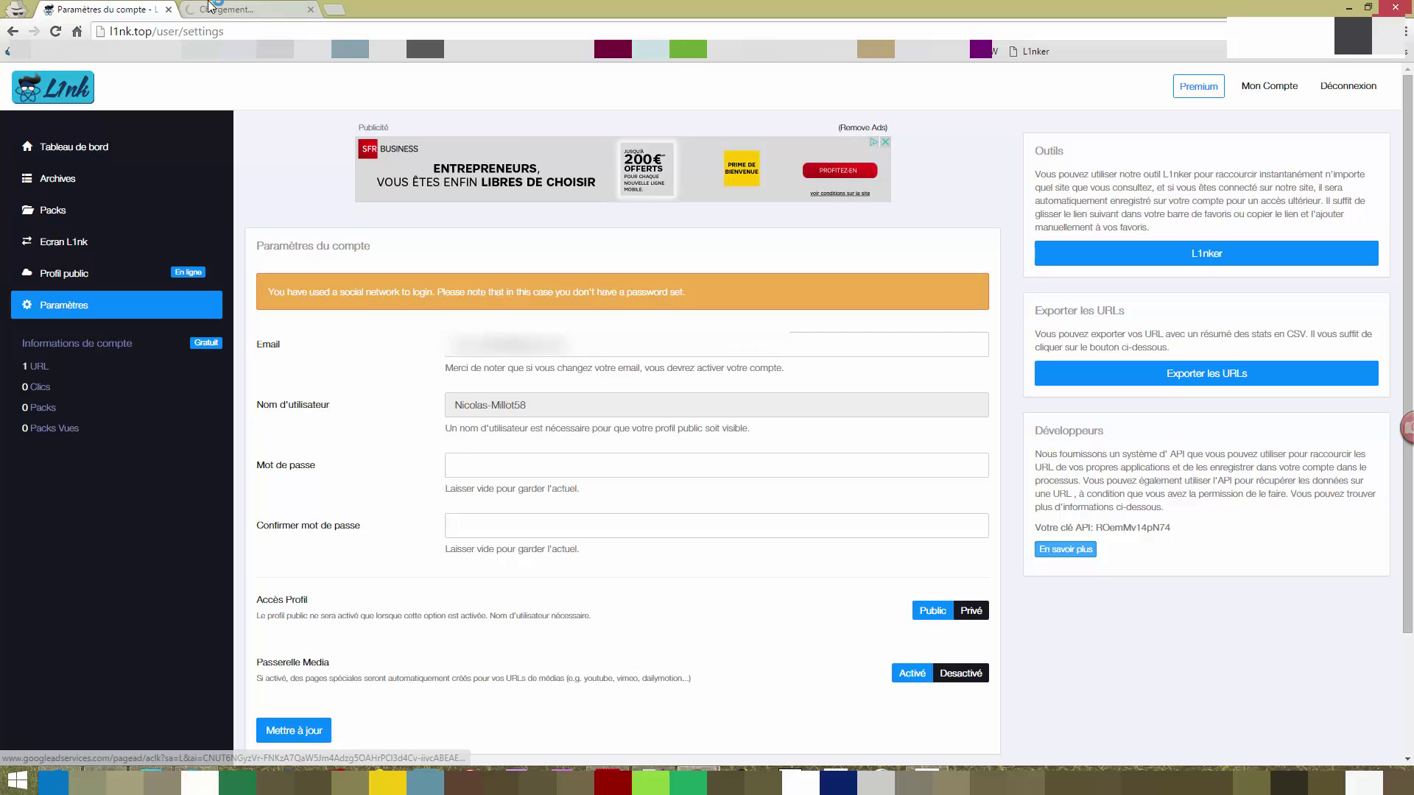
Read the API documentation on API keys, shortening requests, server responses and PHP use, and close its tab
scroll(293, 311, "down", 5)
scroll(295, 295, "up", 3)
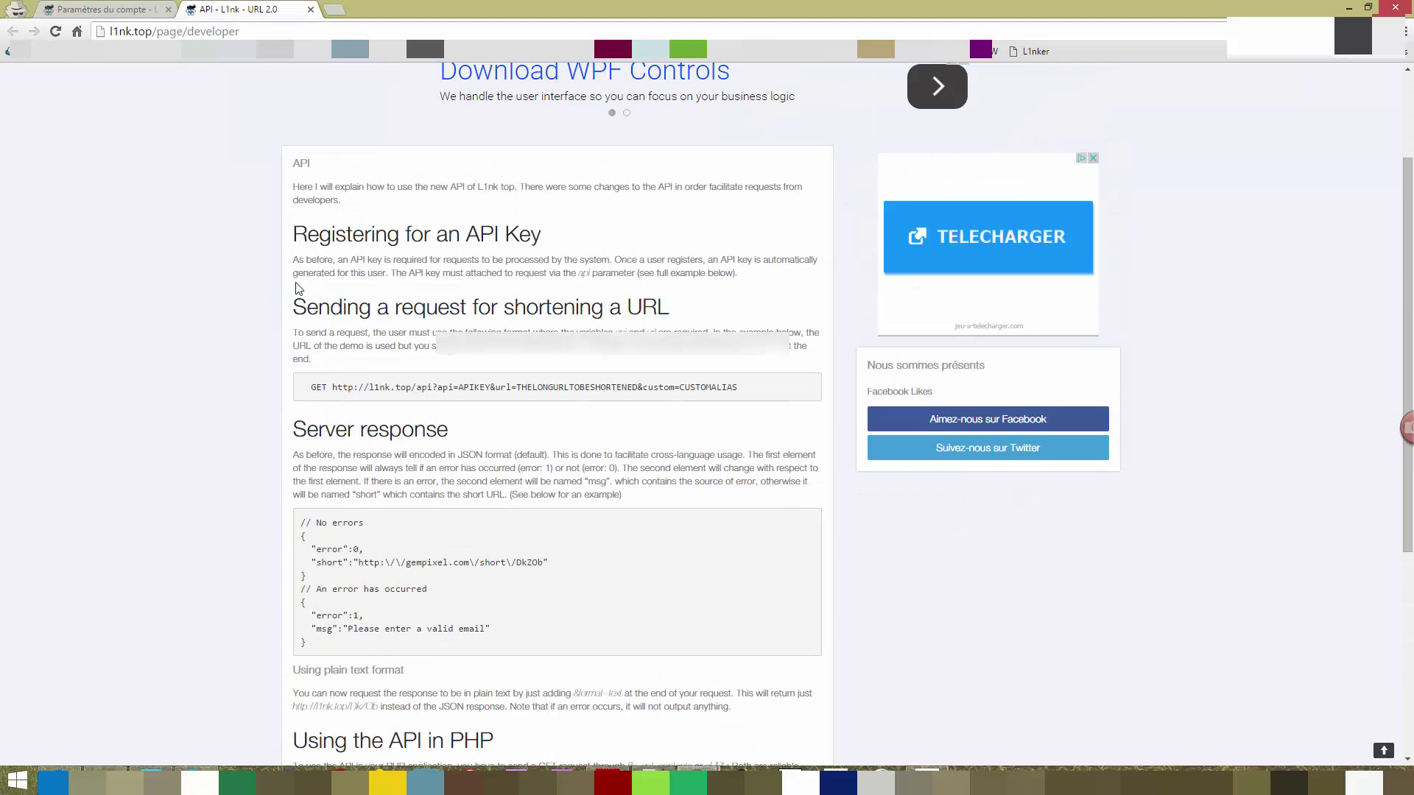
left_click_drag(327, 215, 554, 484)
left_click(553, 484)
scroll(356, 405, "down", 5)
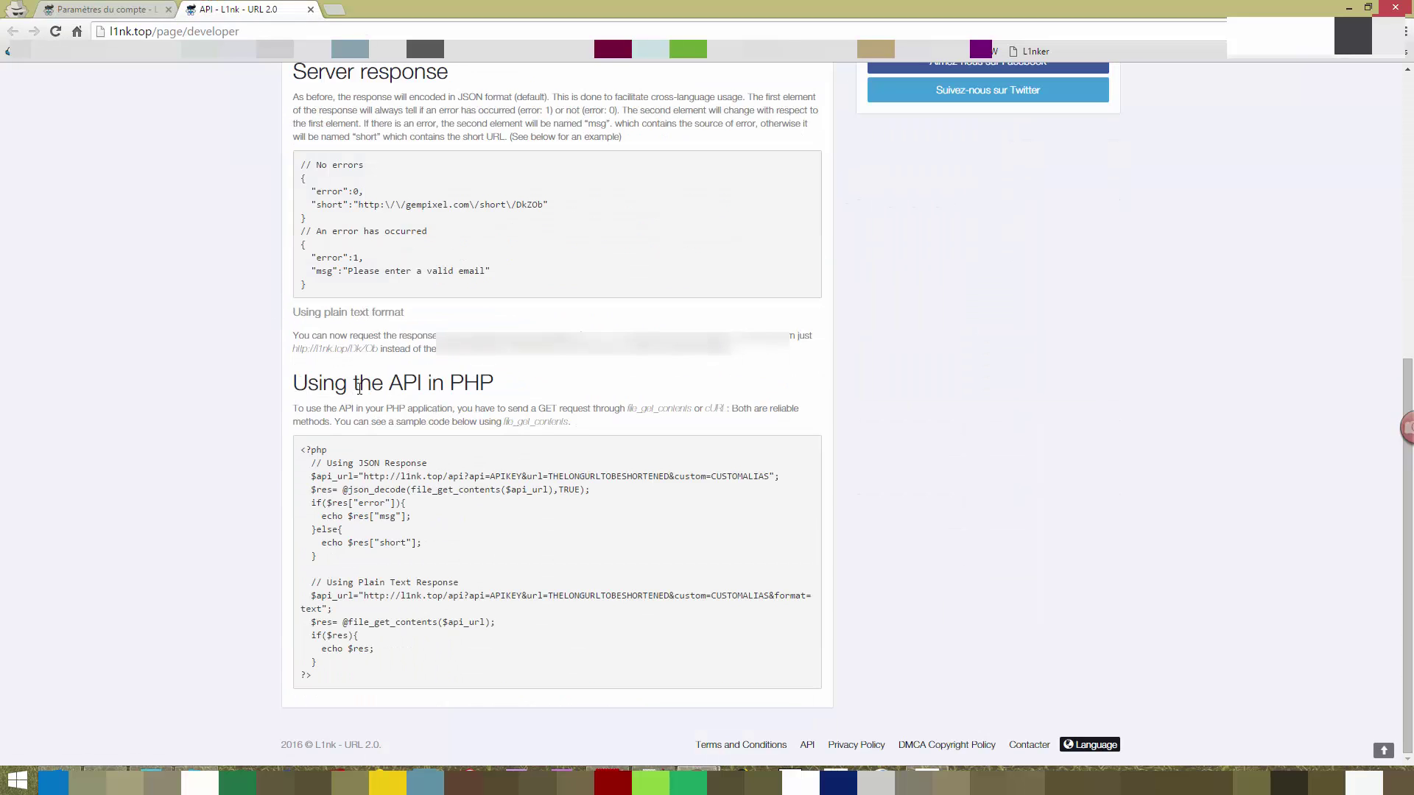
scroll(335, 339, "up", 7)
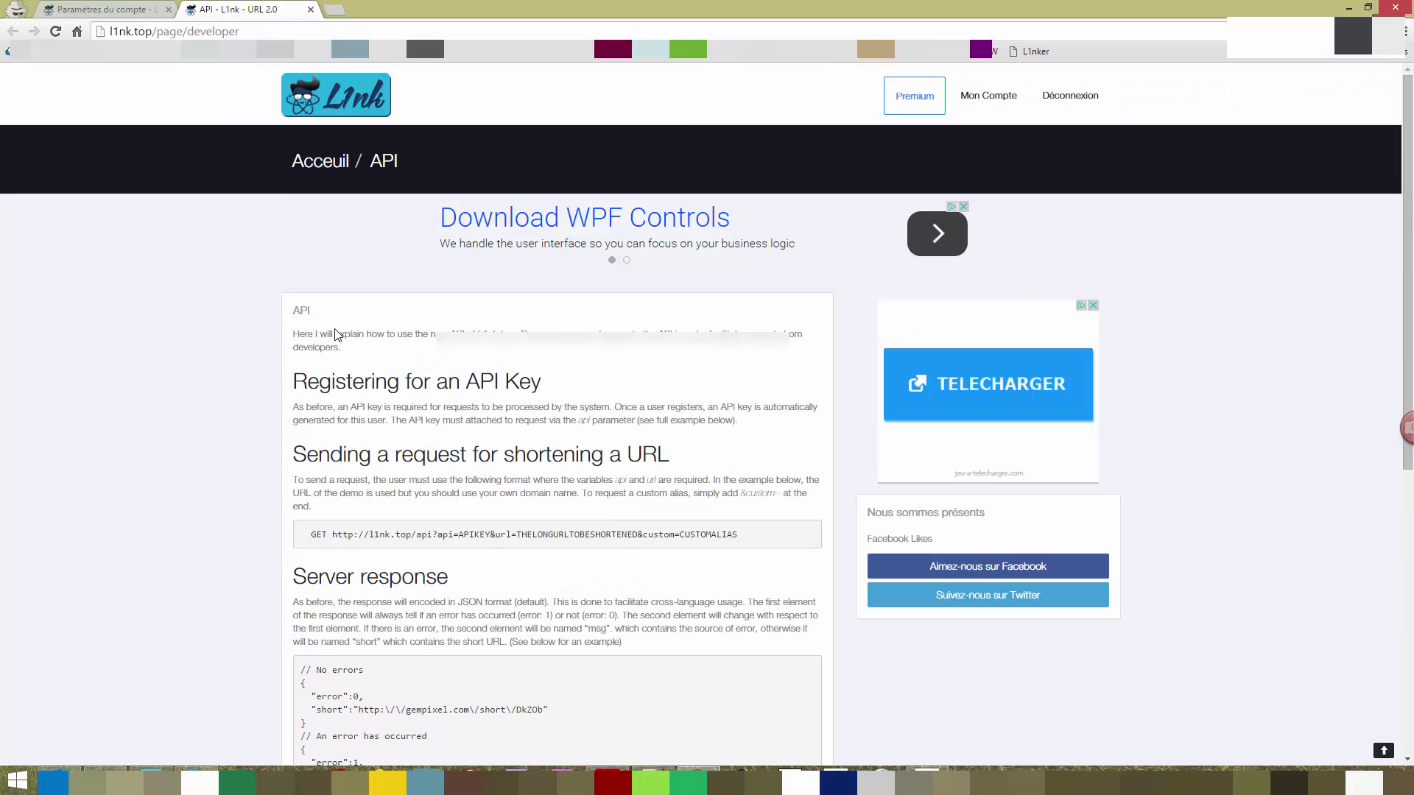
scroll(398, 360, "down", 4)
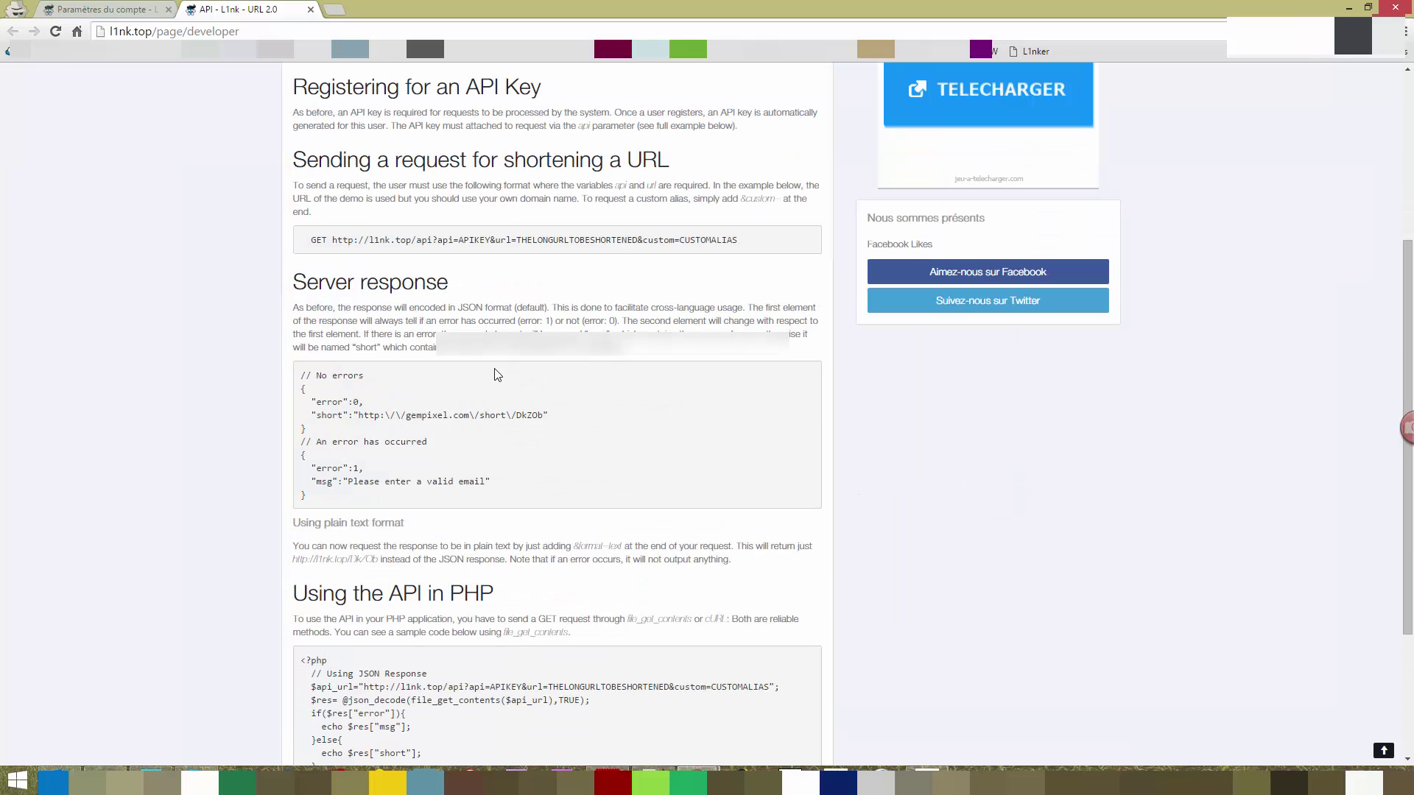
scroll(486, 391, "down", 3)
scroll(398, 221, "up", 7)
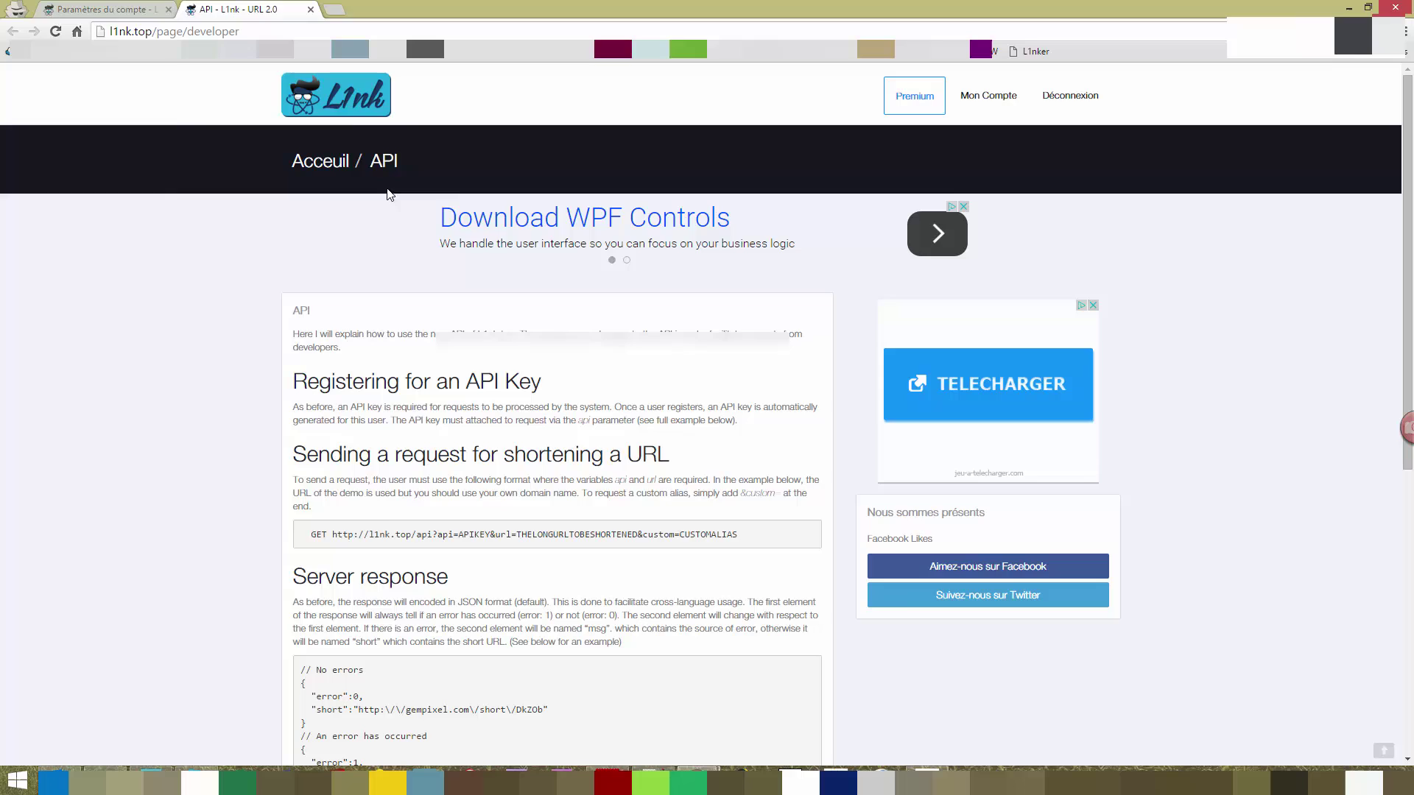
left_click(99, 11)
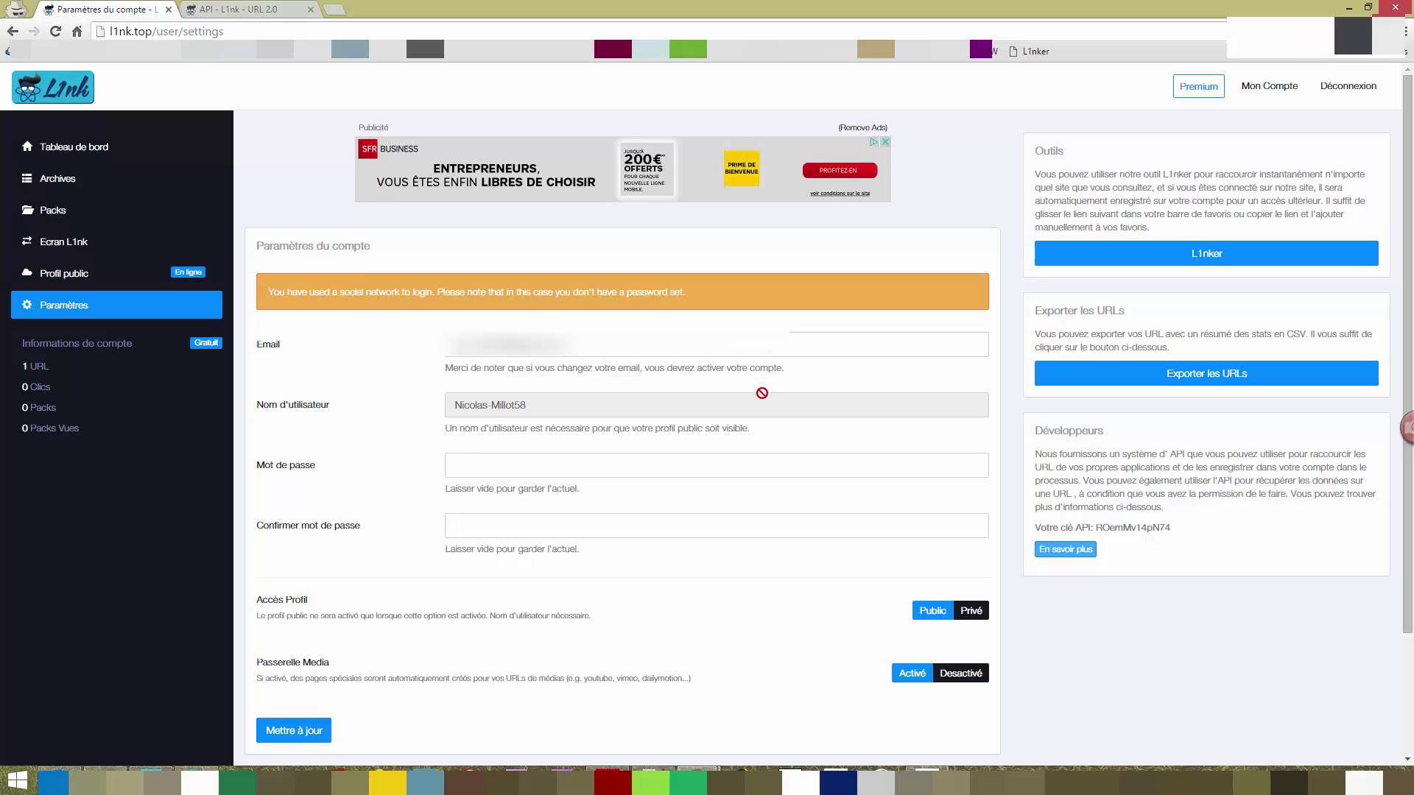
left_click(310, 8)
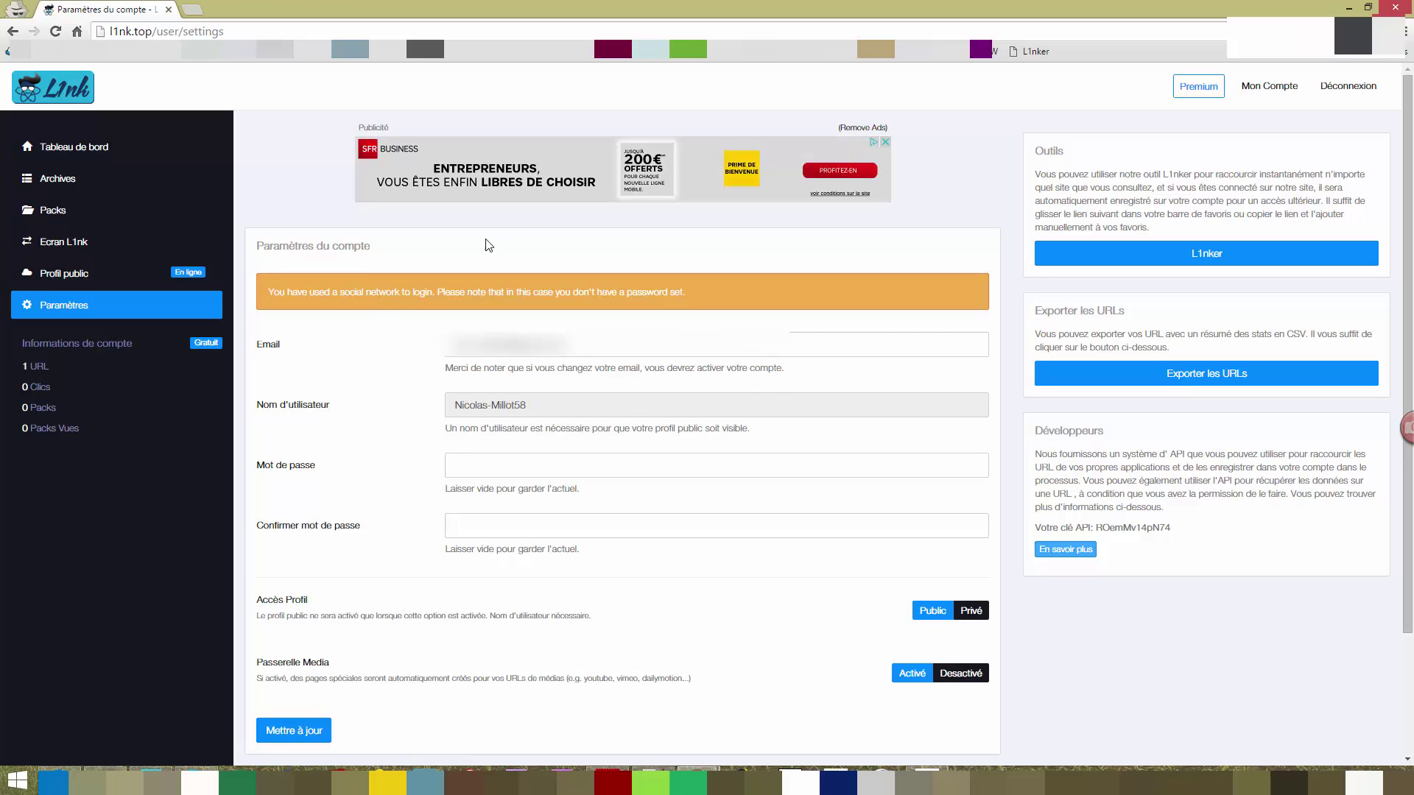
Open the account's public profile page and copy its web address
left_click(65, 273)
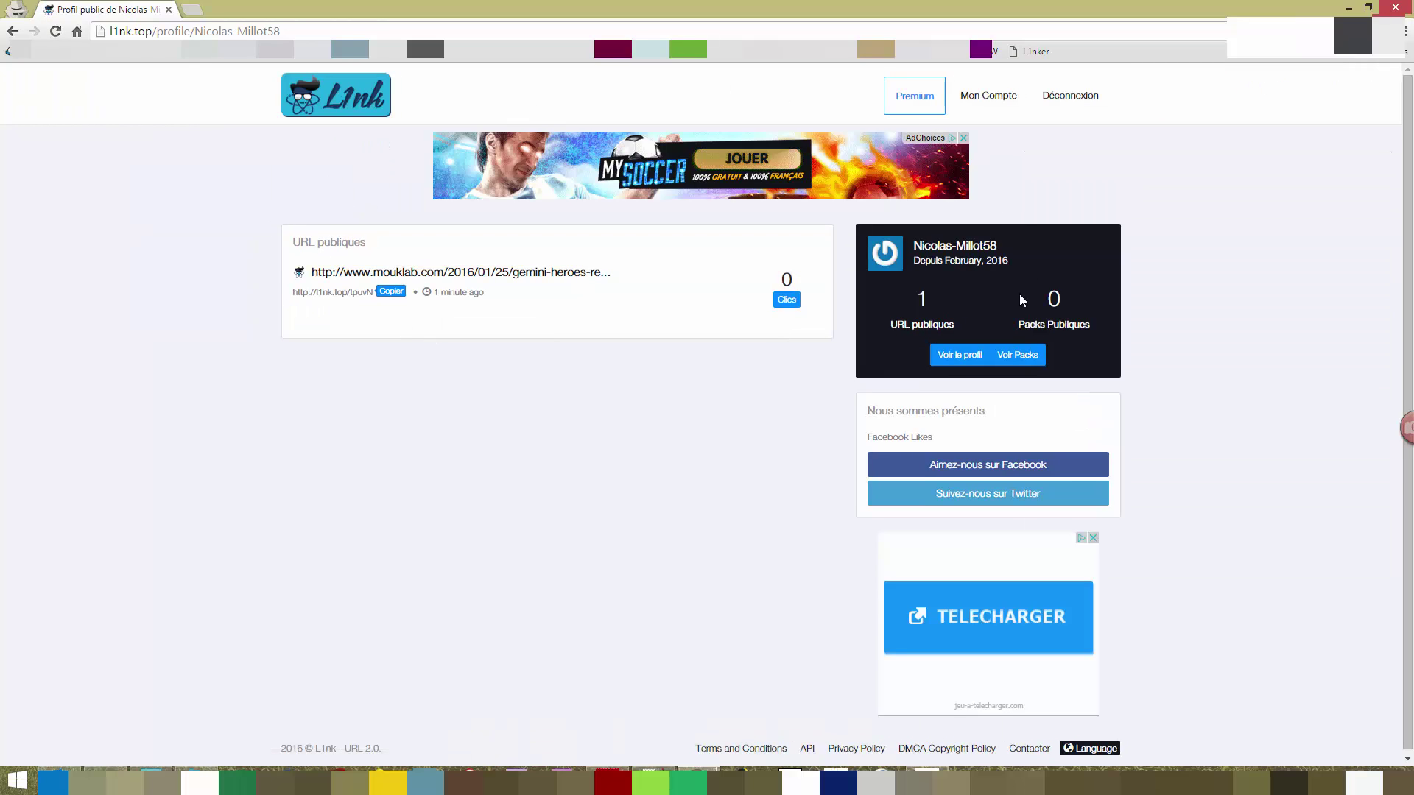
left_click(281, 32)
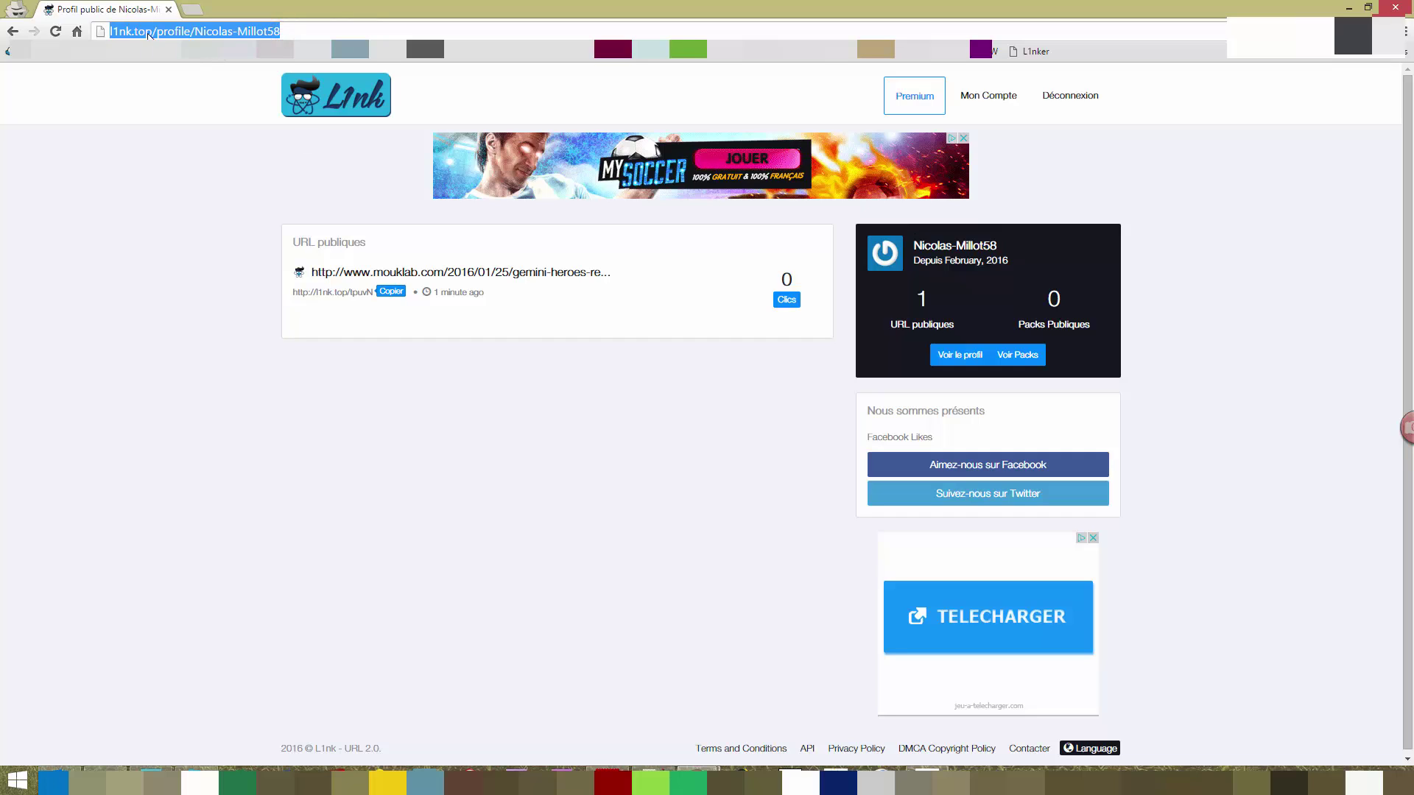
right_click(249, 35)
left_click(295, 90)
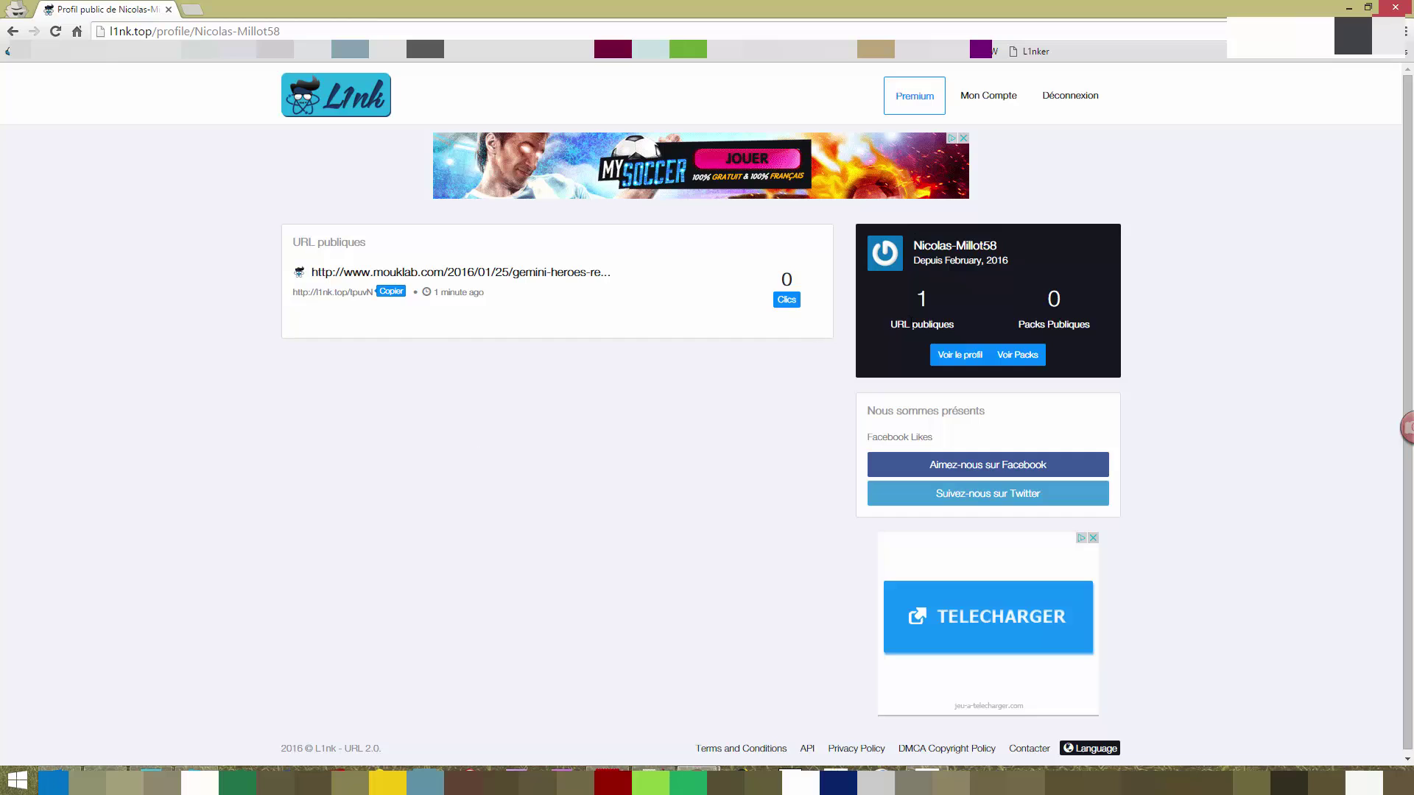
View the public packs on the profile page and return to the list of public URLs
left_click(1029, 359)
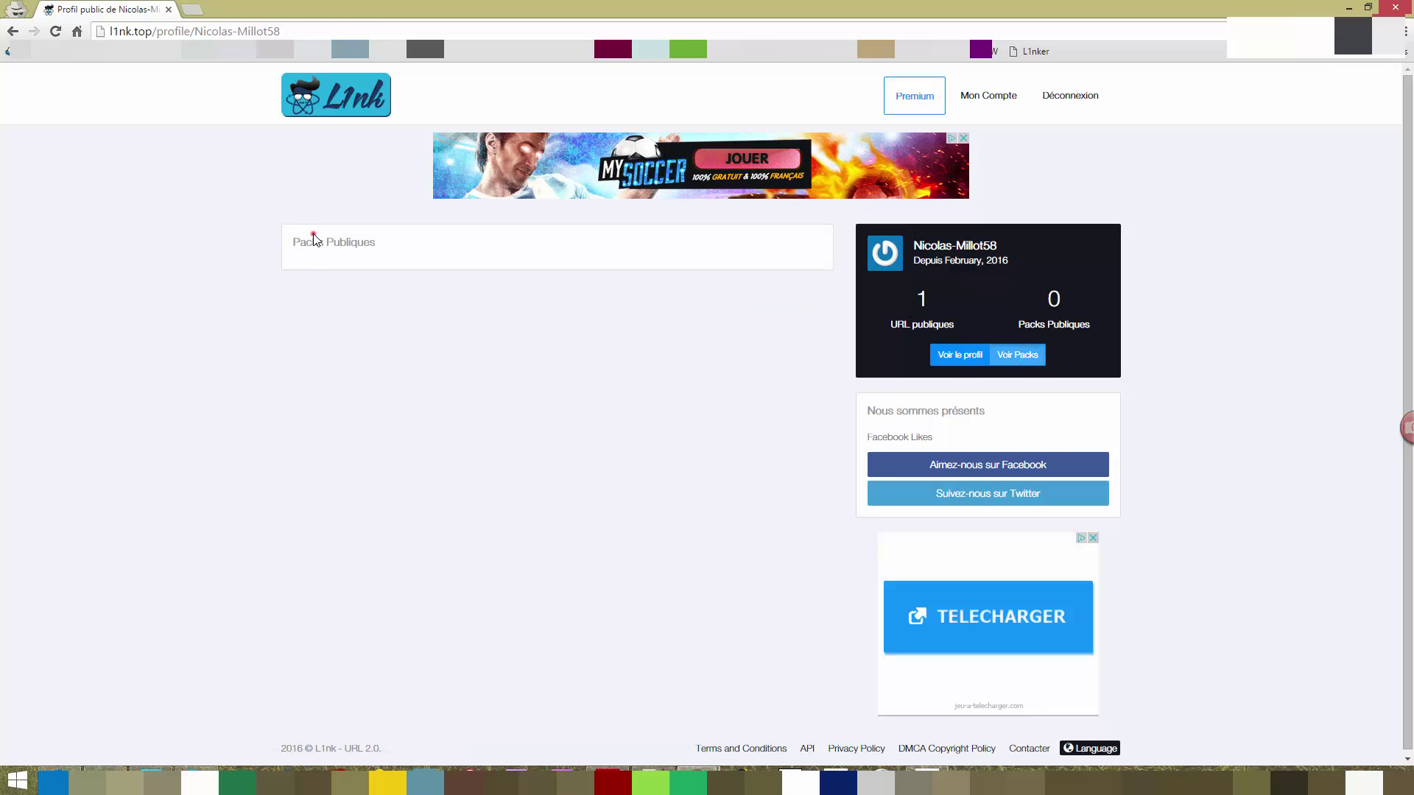
left_click_drag(312, 234, 554, 322)
left_click(568, 365)
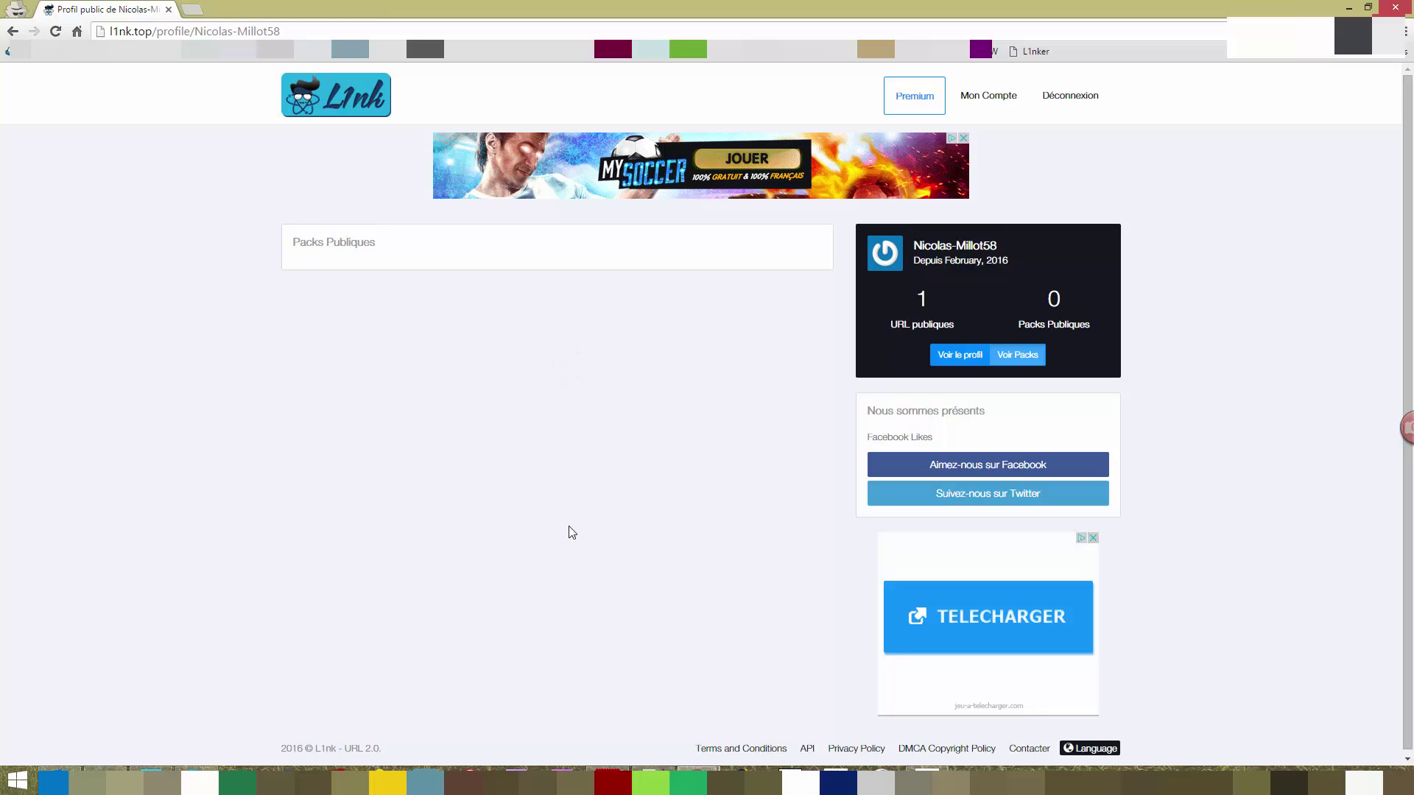
left_click(969, 359)
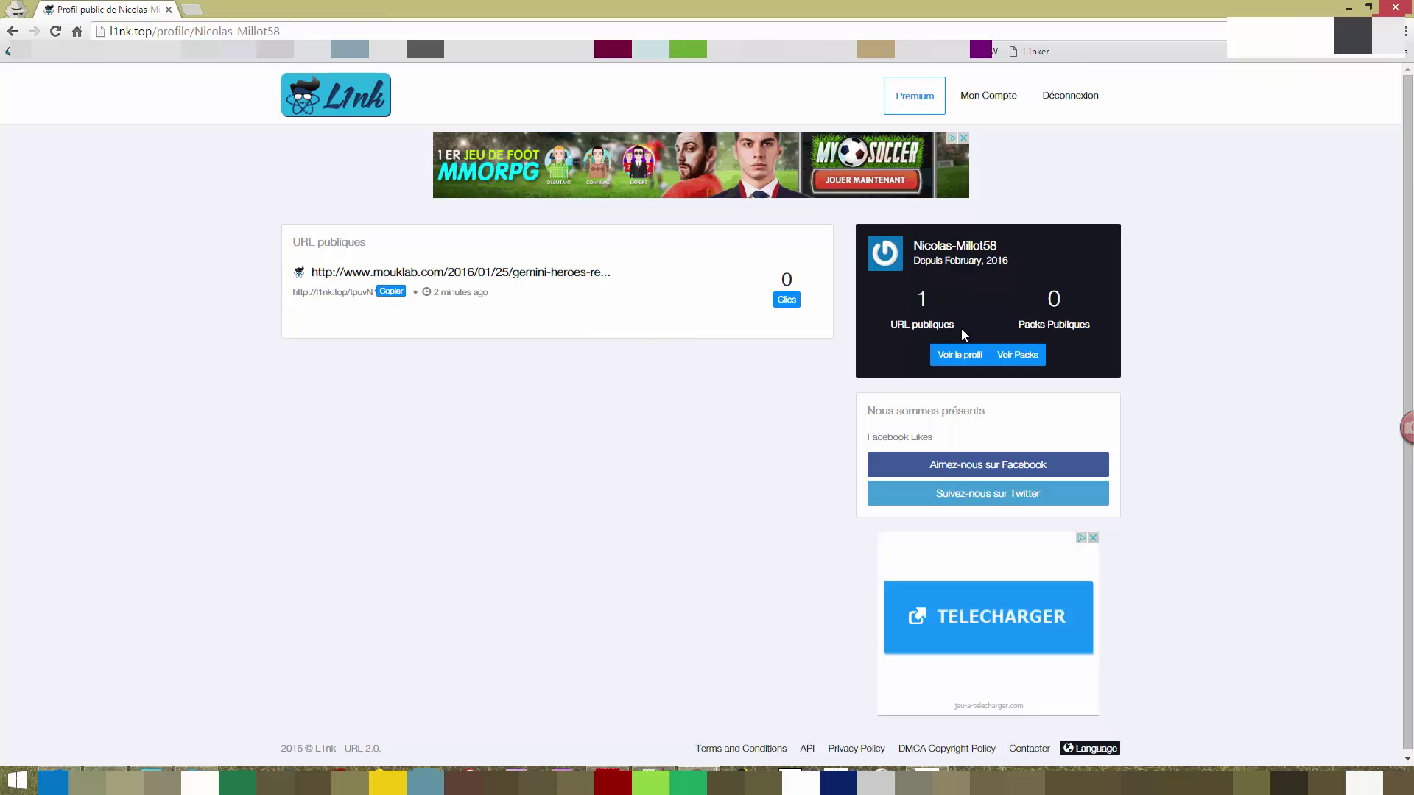
scroll(869, 365, "down", 1)
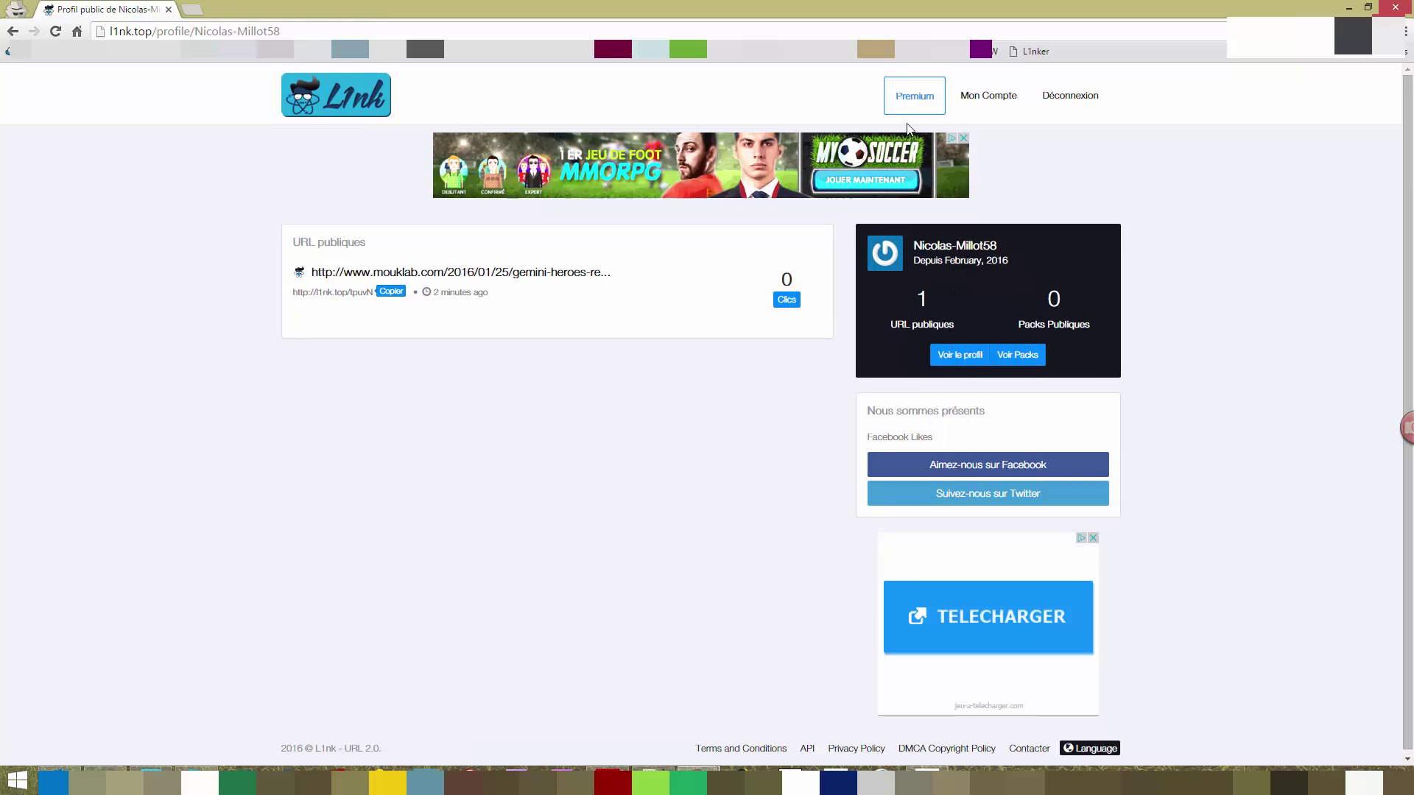
Look through the options of the shortened article link on the account dashboard and open the Archives page
left_click(993, 95)
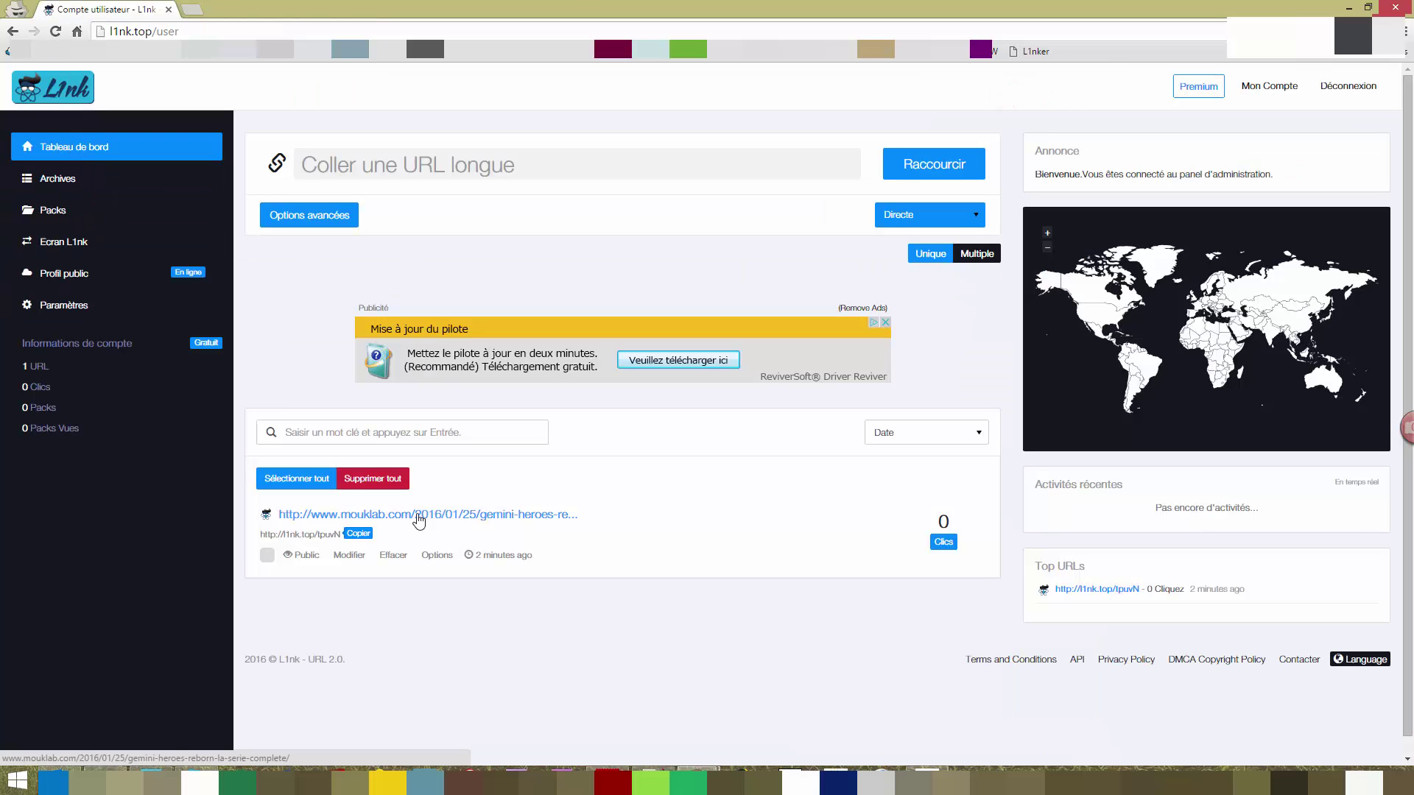
left_click(444, 562)
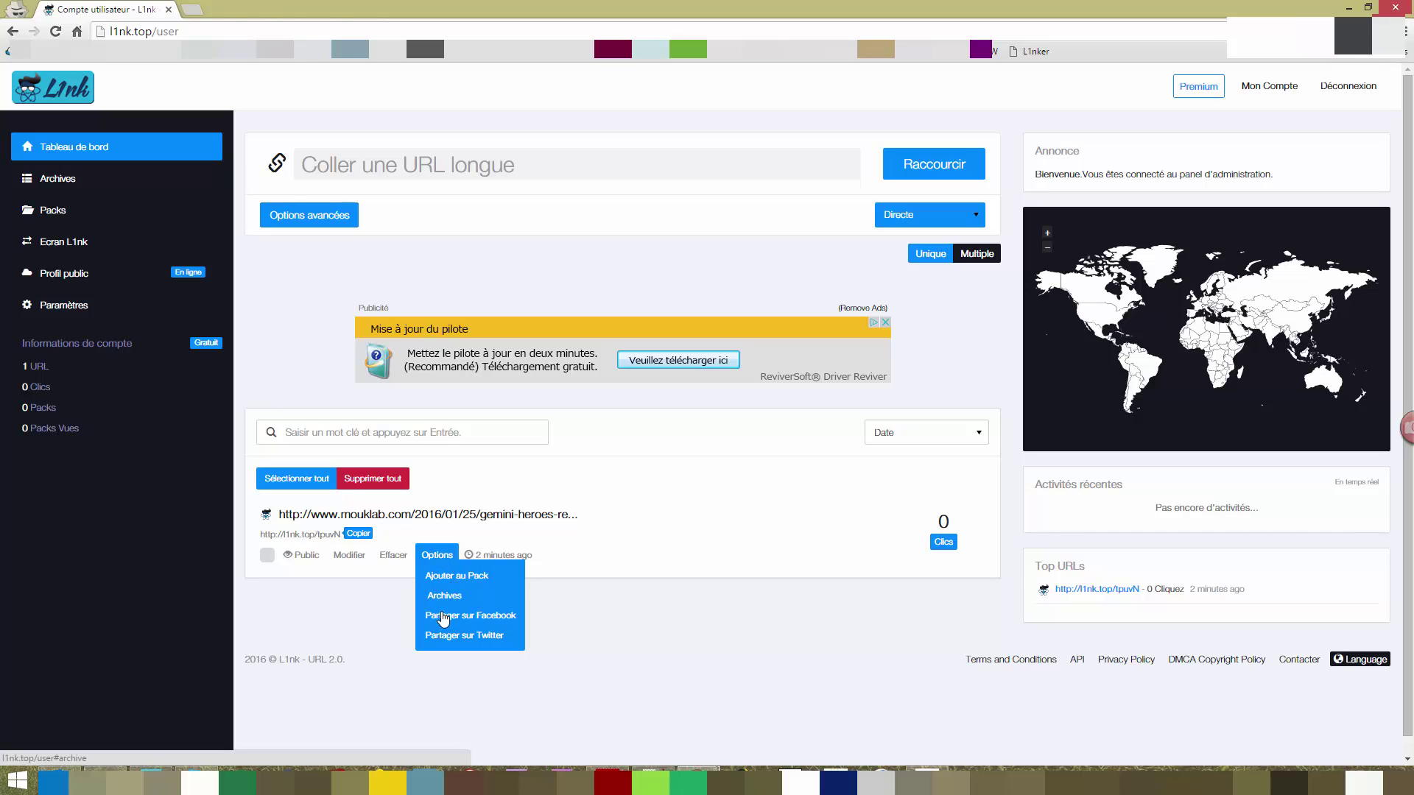
left_click(391, 561)
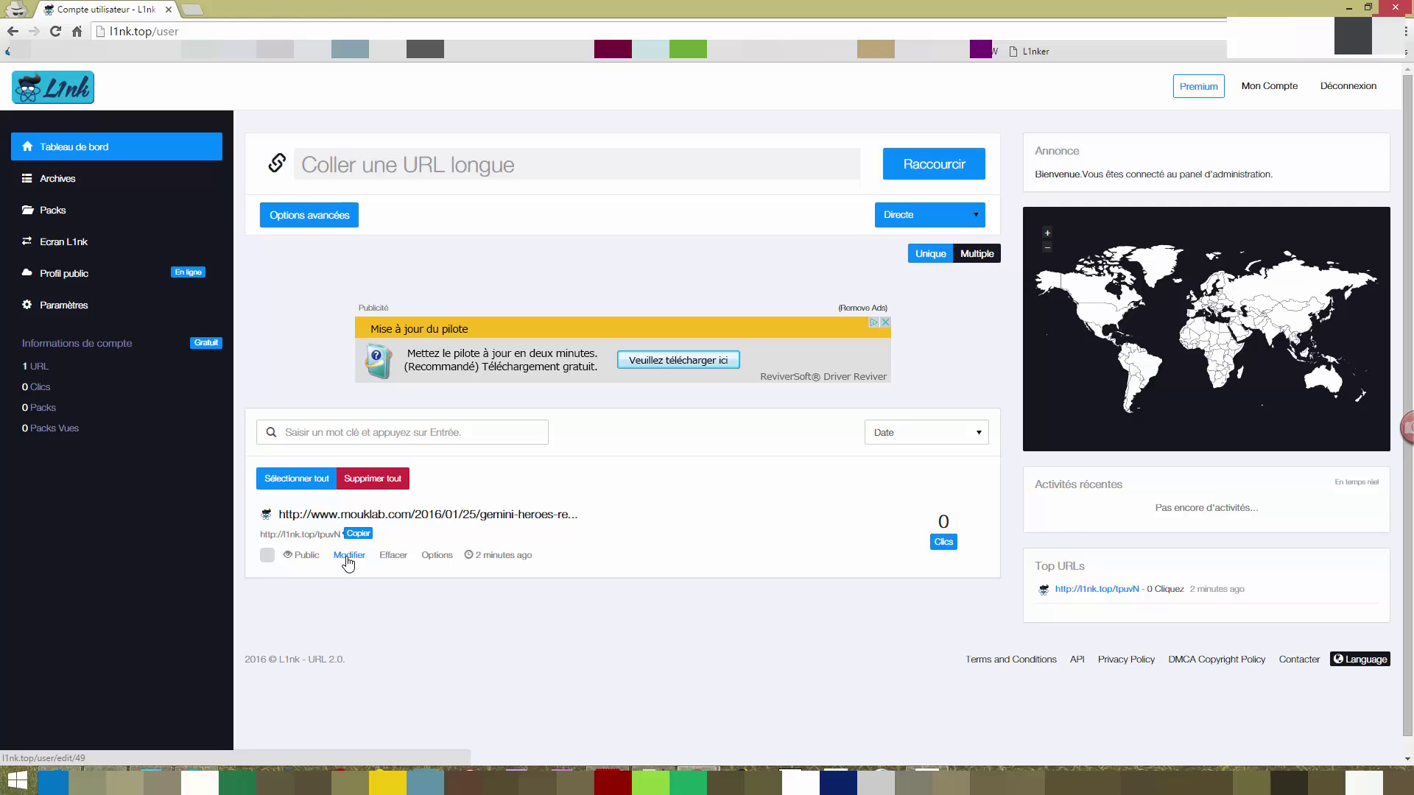
left_click(58, 186)
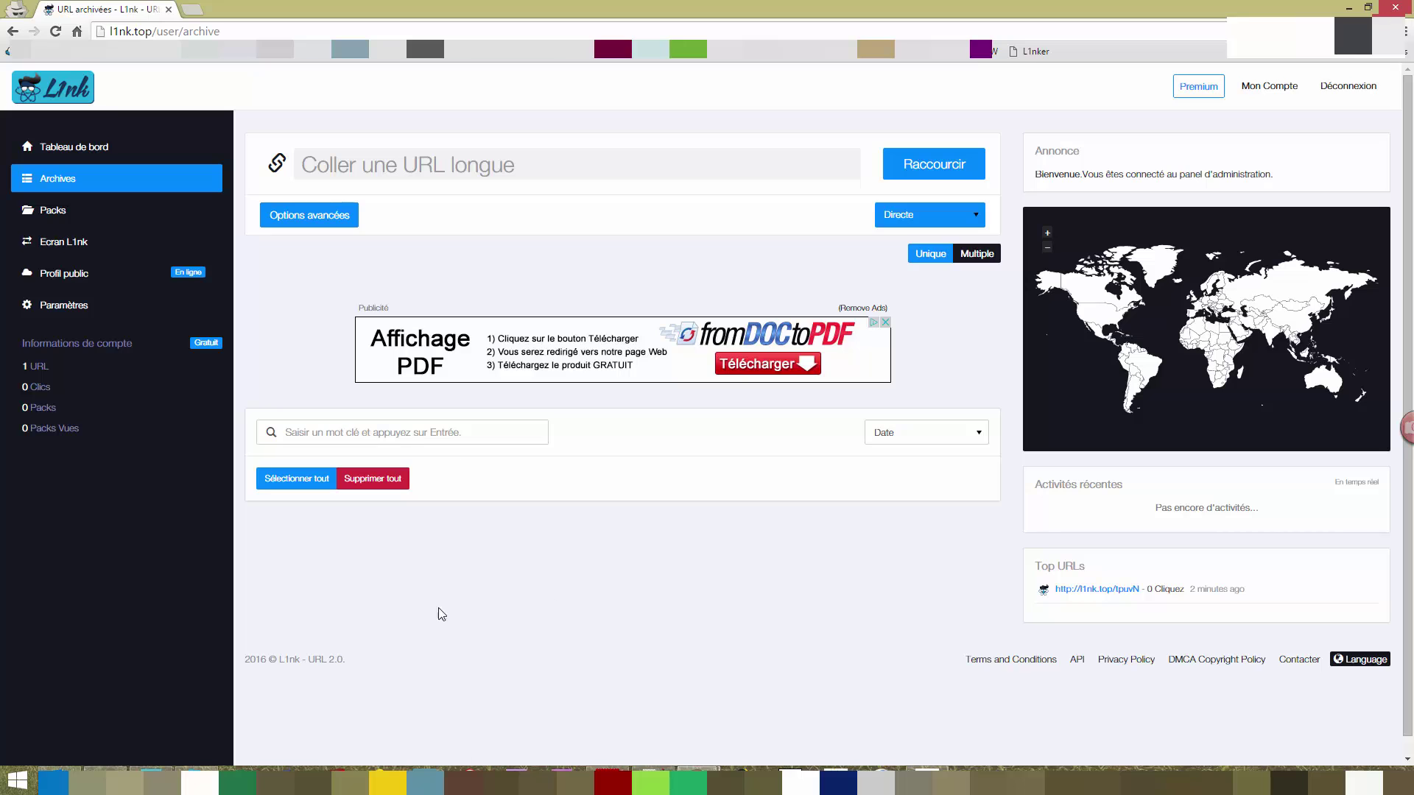
Return to the dashboard and search the shortened URLs for "mouklab"
left_click(57, 147)
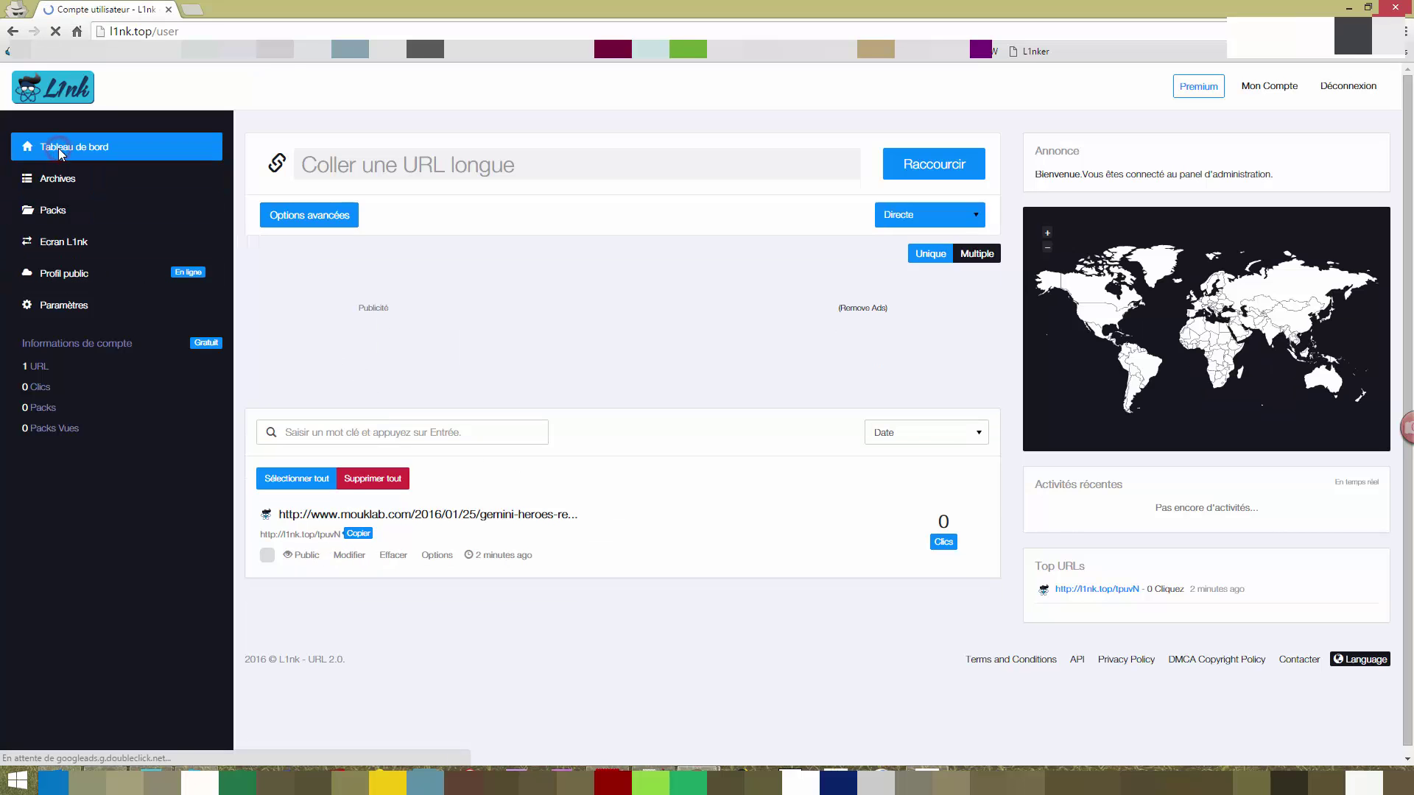
left_click(439, 557)
left_click(442, 559)
scroll(472, 549, "down", 1)
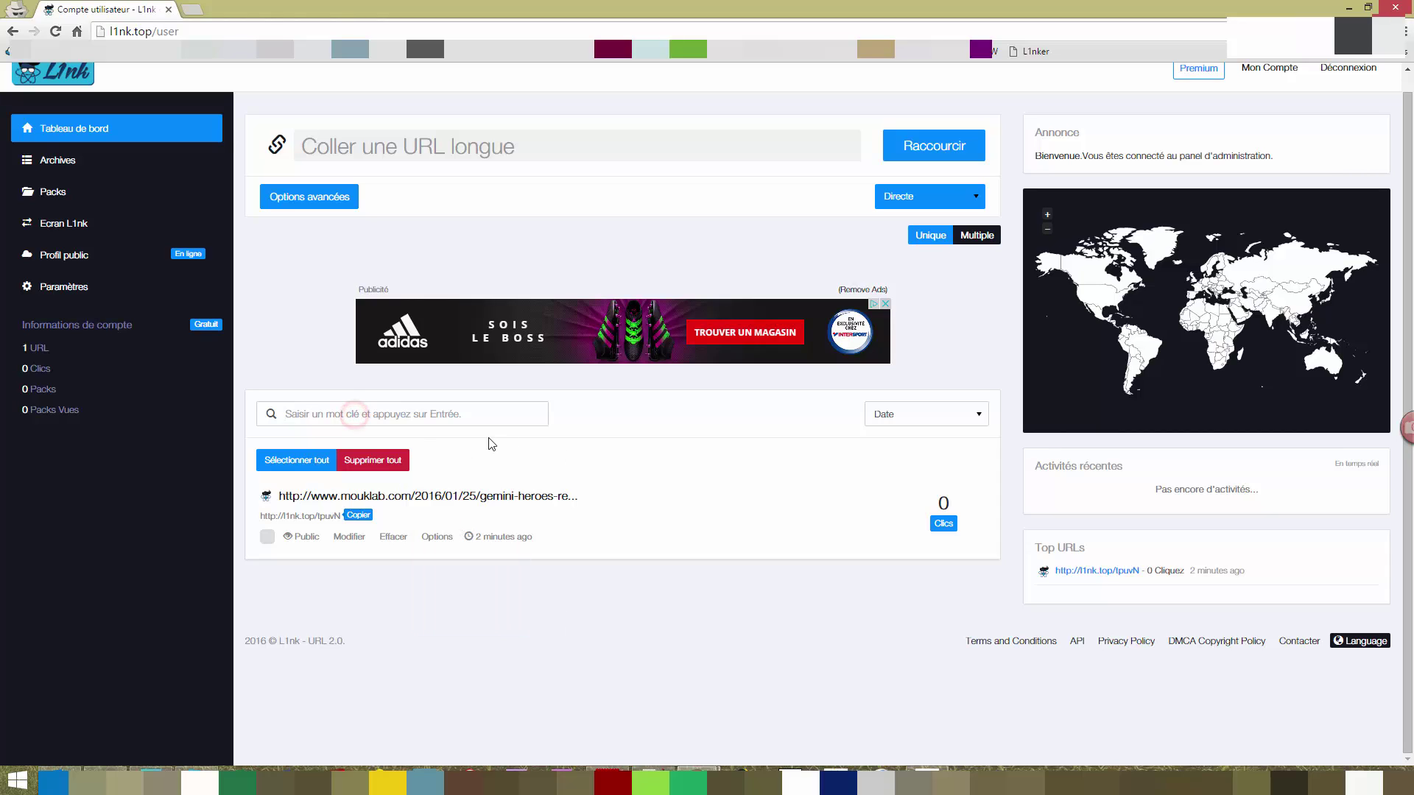
type("m")
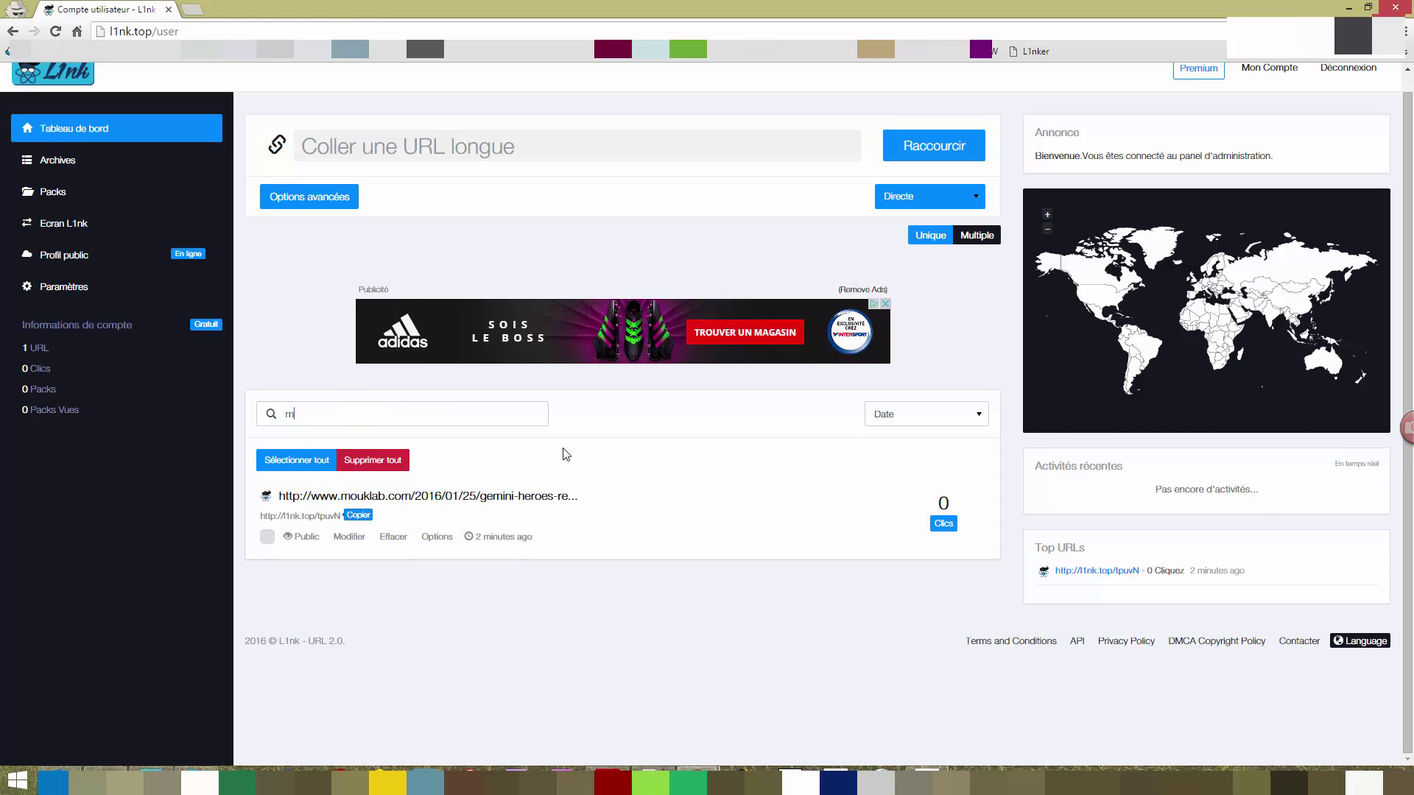
type("ouklab")
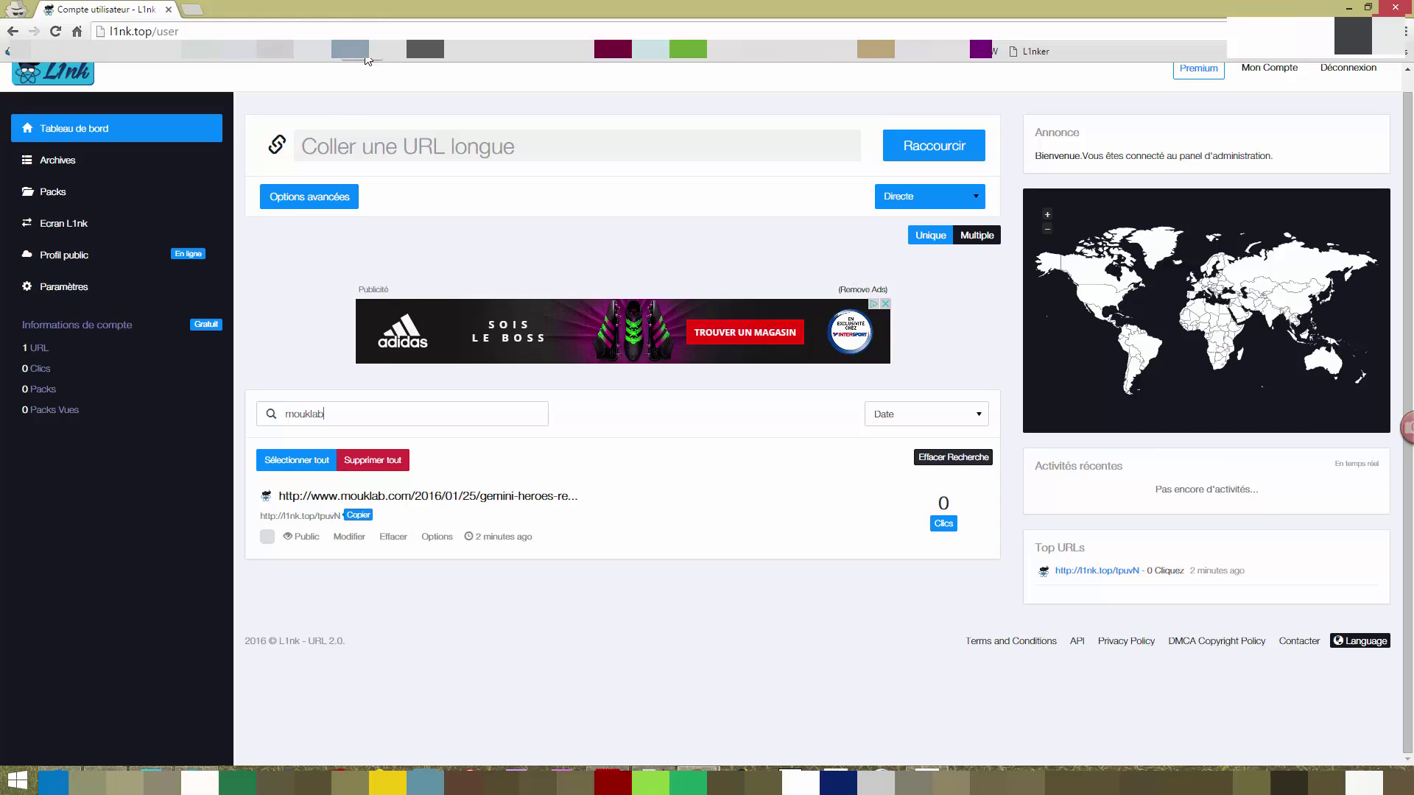
Open five bookmarked sites in new browser tabs, including Zone Telechargement, T411 and Mouk Lab
middle_click(397, 52)
middle_click(350, 52)
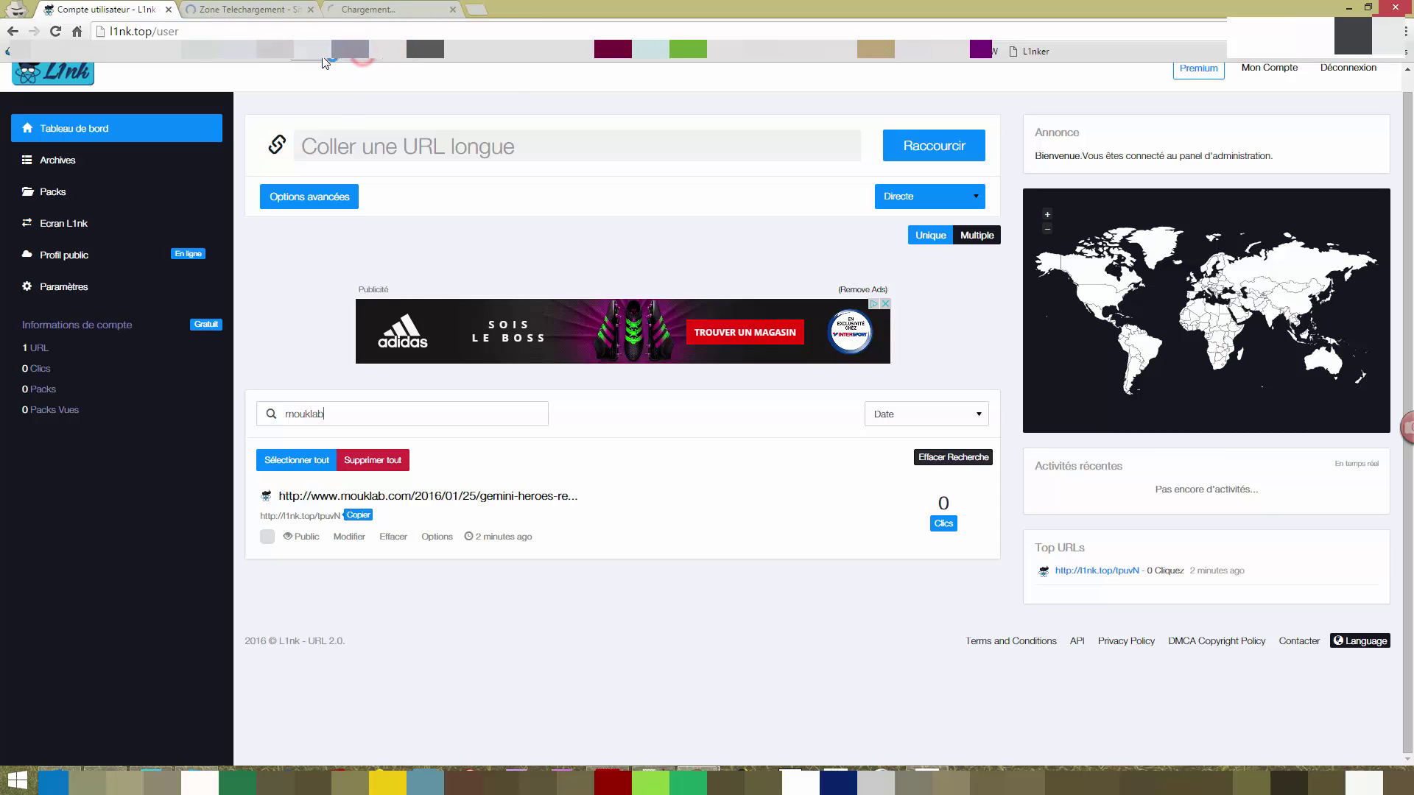
middle_click(277, 52)
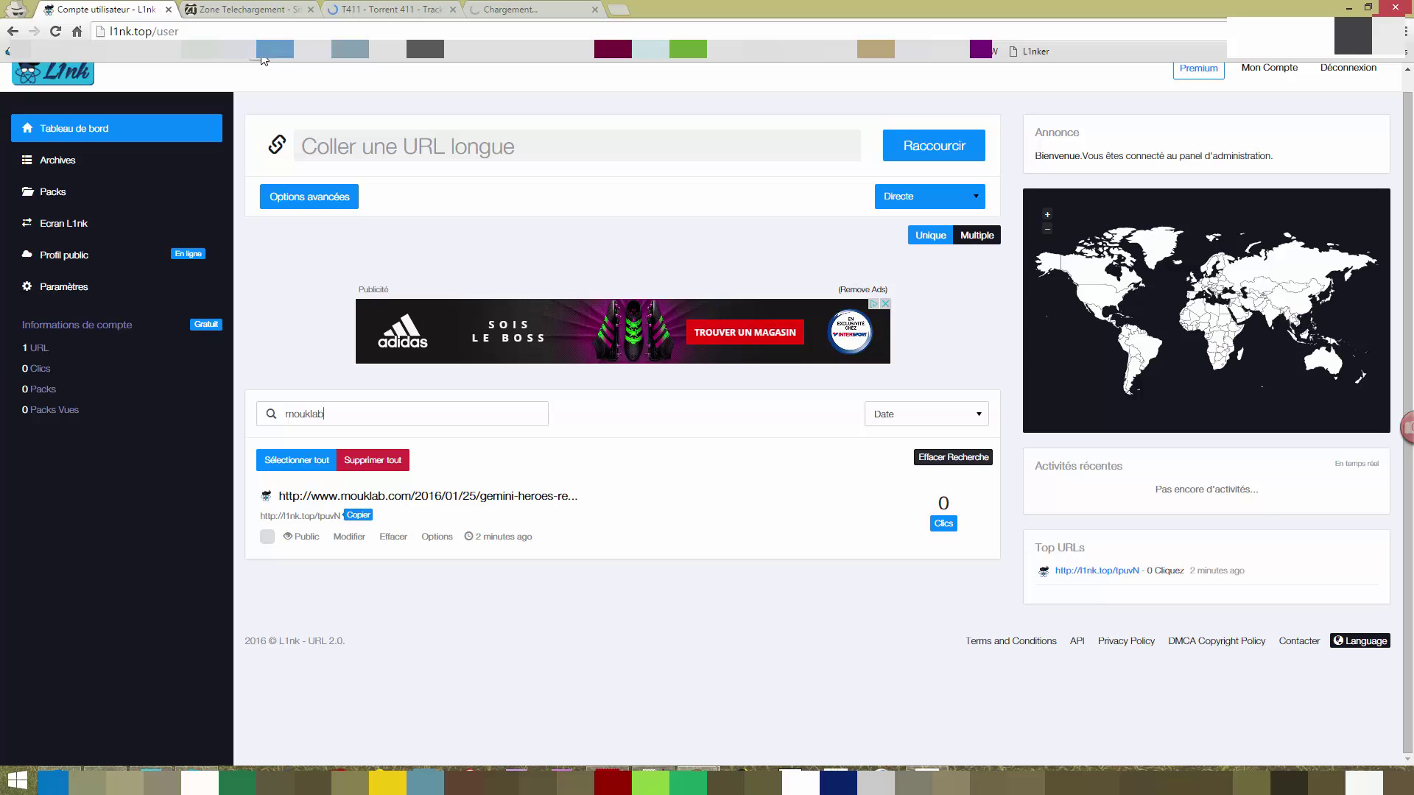
middle_click(254, 51)
middle_click(237, 51)
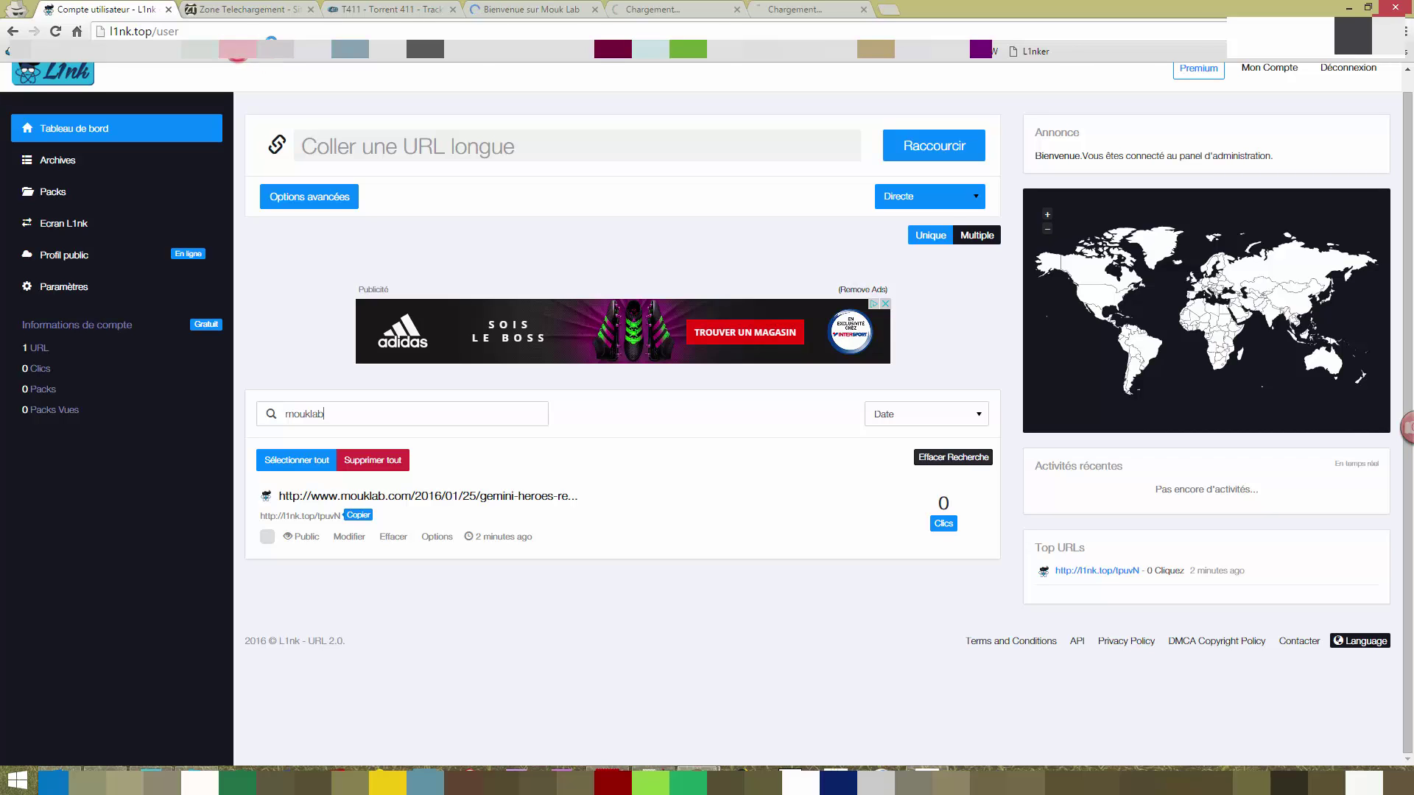
Close the Mouk Lab site tab and shorten the Zone Telechargement, T411, Elaia.ch and Mouk Lab Twitter pages with the L1nker bookmark
middle_click(546, 14)
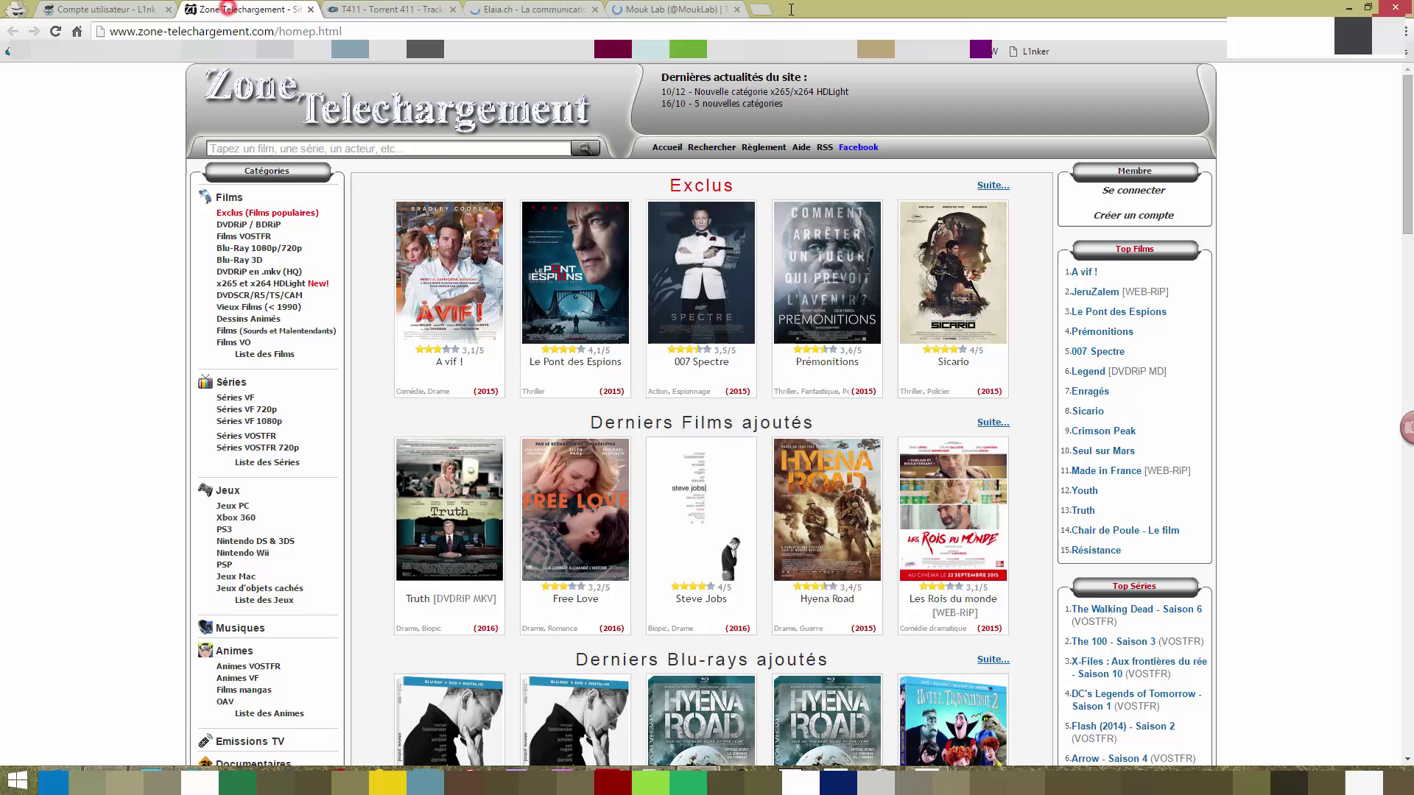
left_click(243, 9)
left_click(1021, 53)
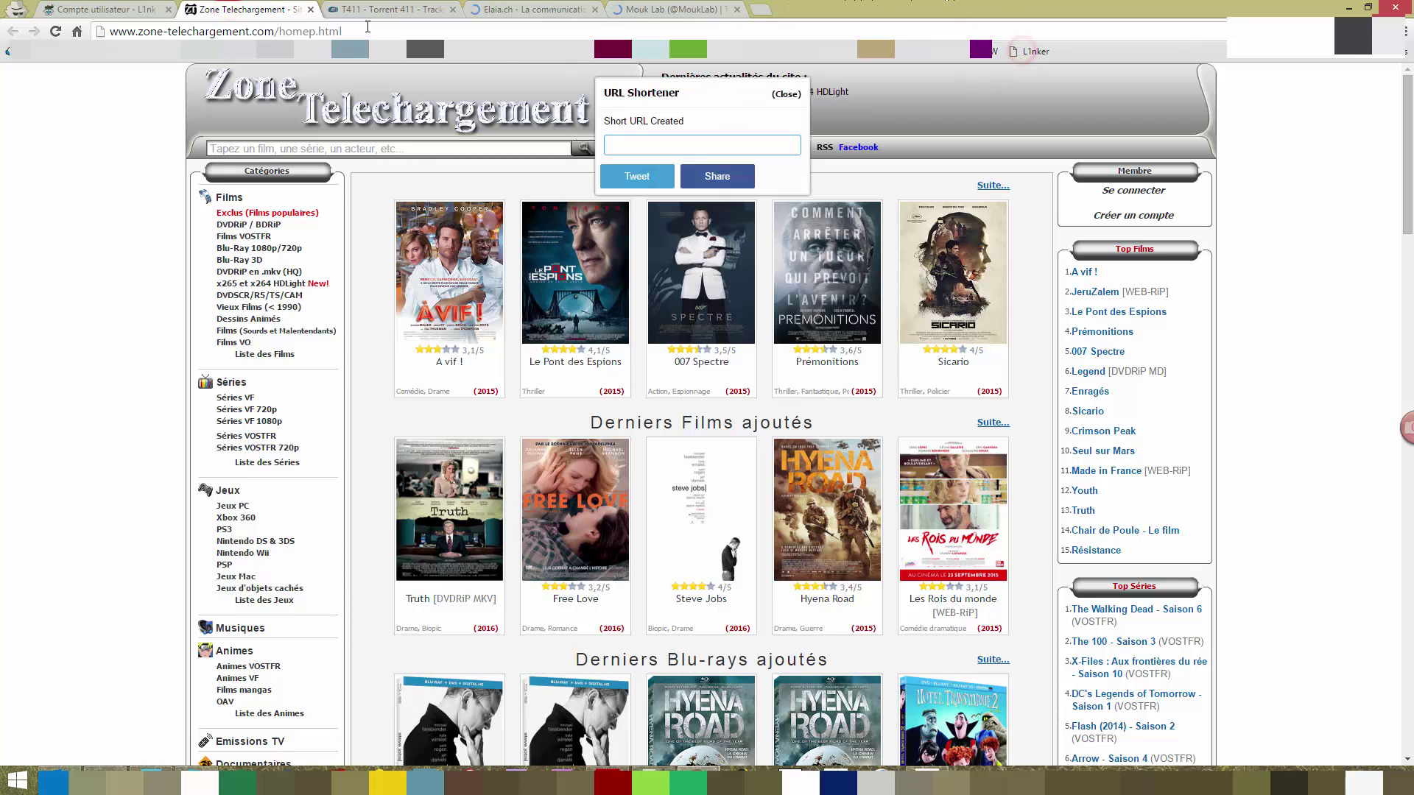
left_click(372, 10)
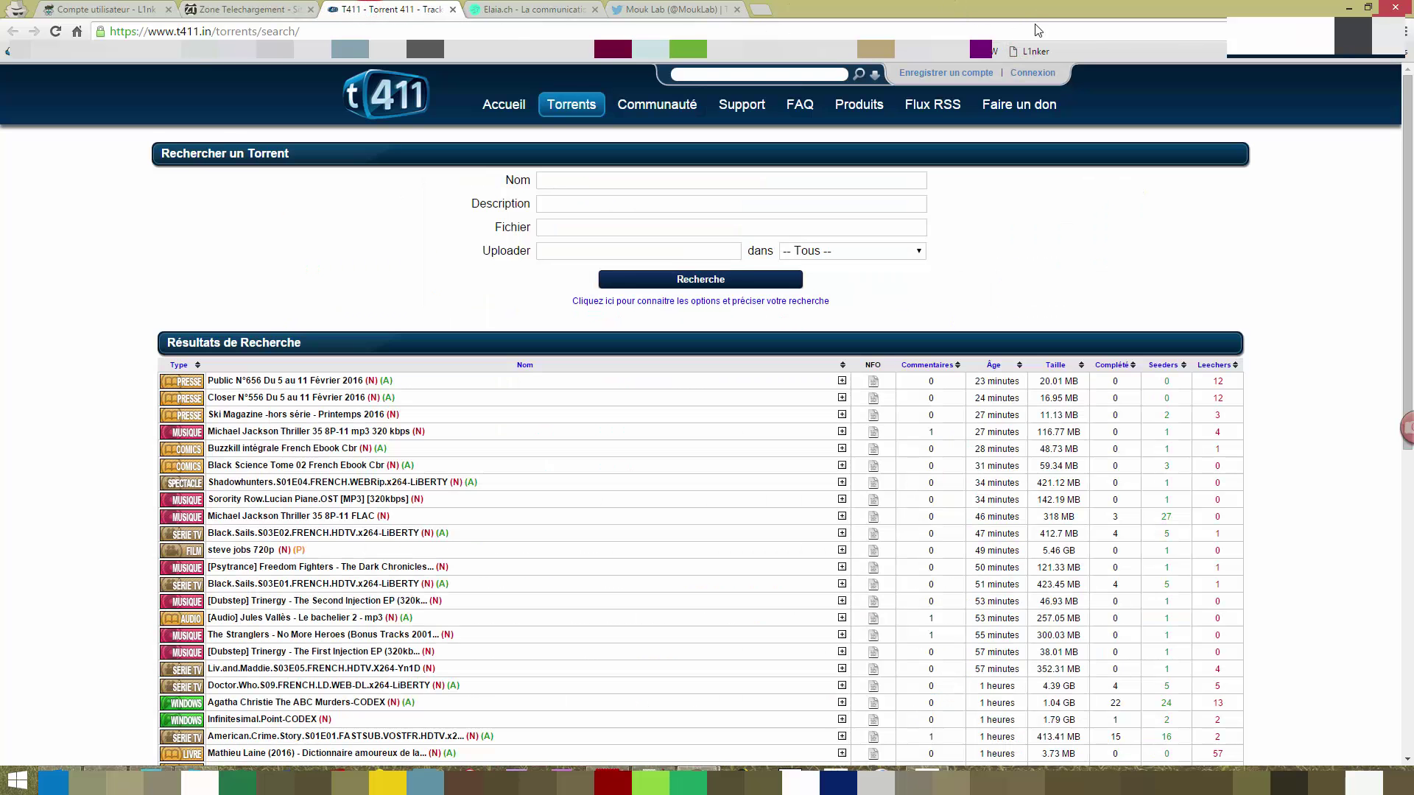
key("ctrl+Tab")
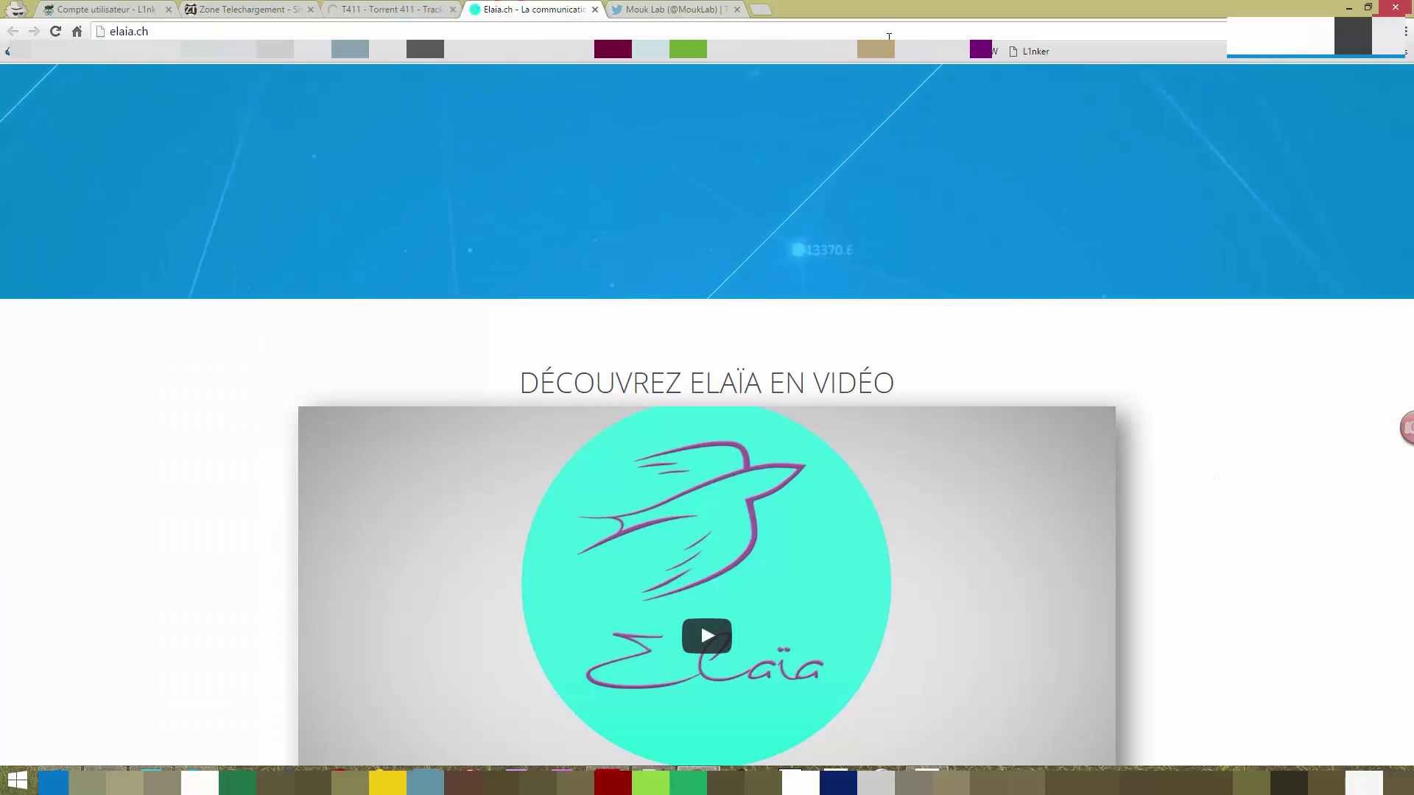
key("ctrl+Tab")
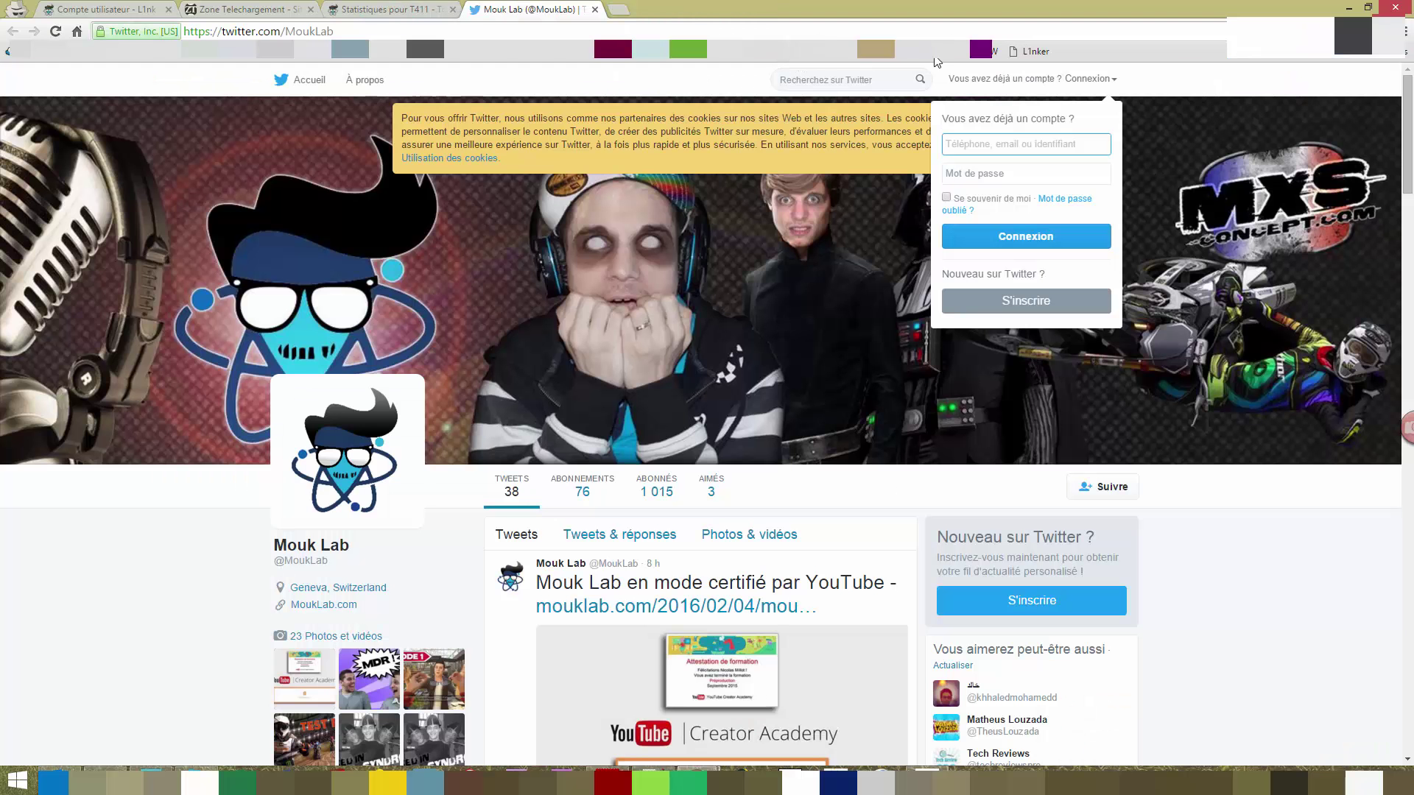
left_click(1030, 51)
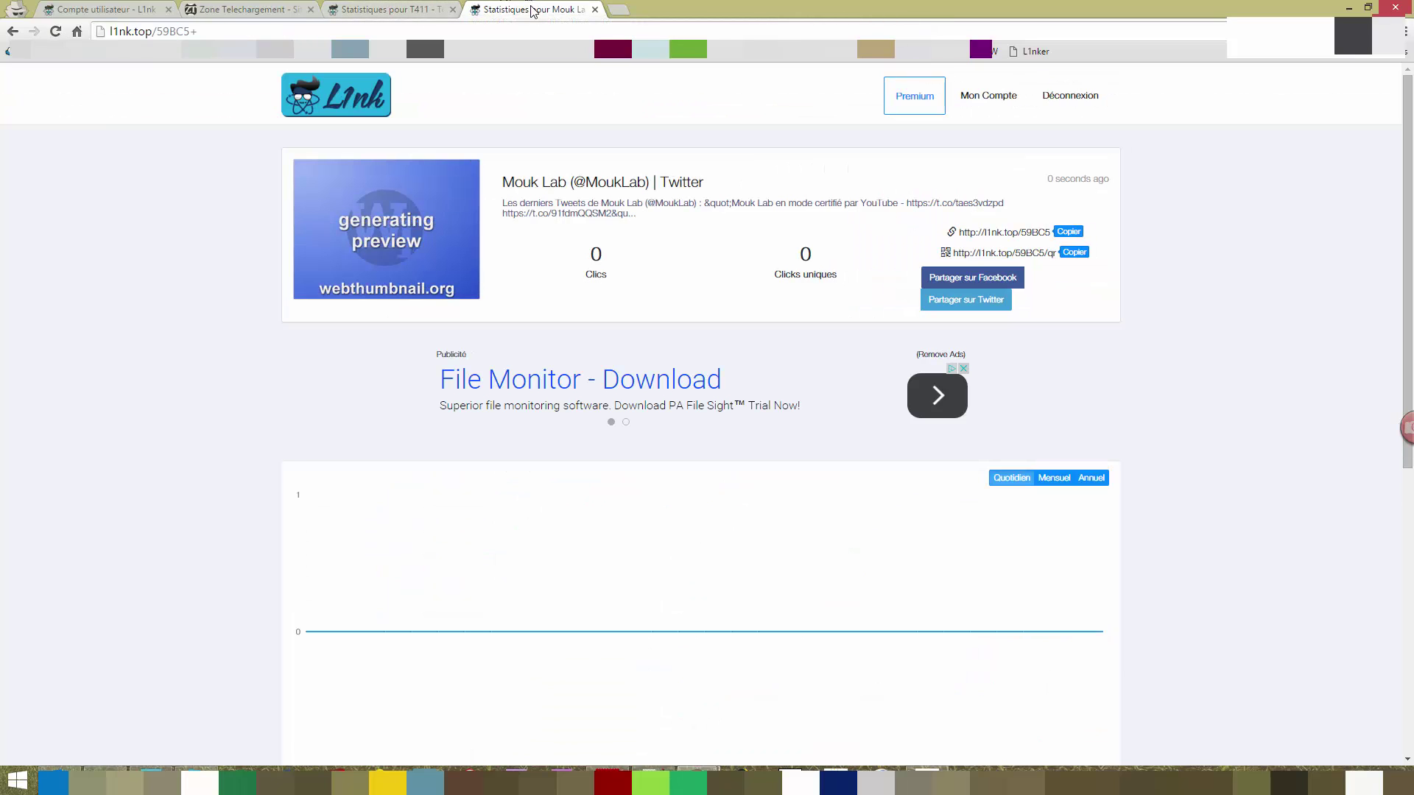
Close the statistics and Zone Telechargement tabs and reload the L1nk dashboard
left_click(595, 9)
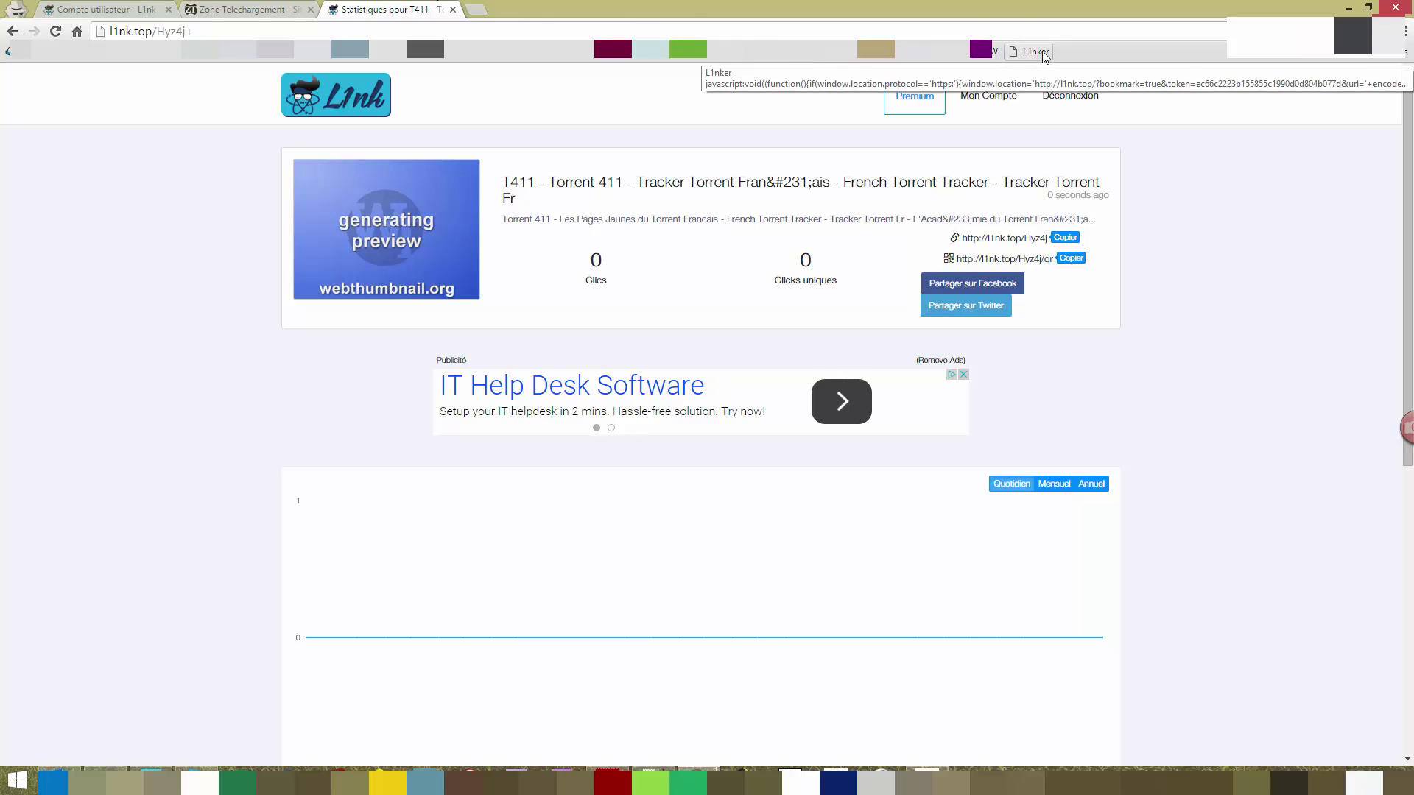
middle_click(393, 7)
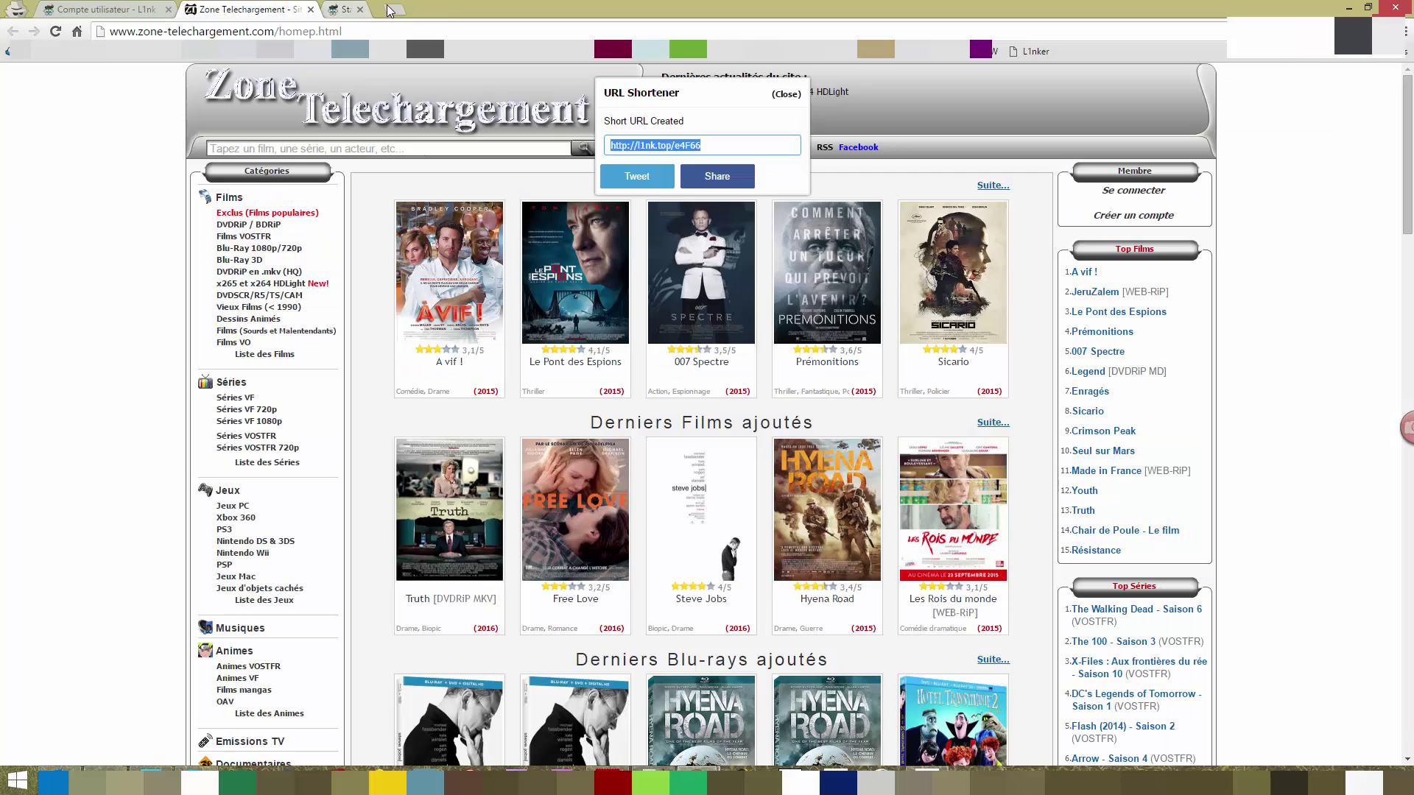
middle_click(258, 9)
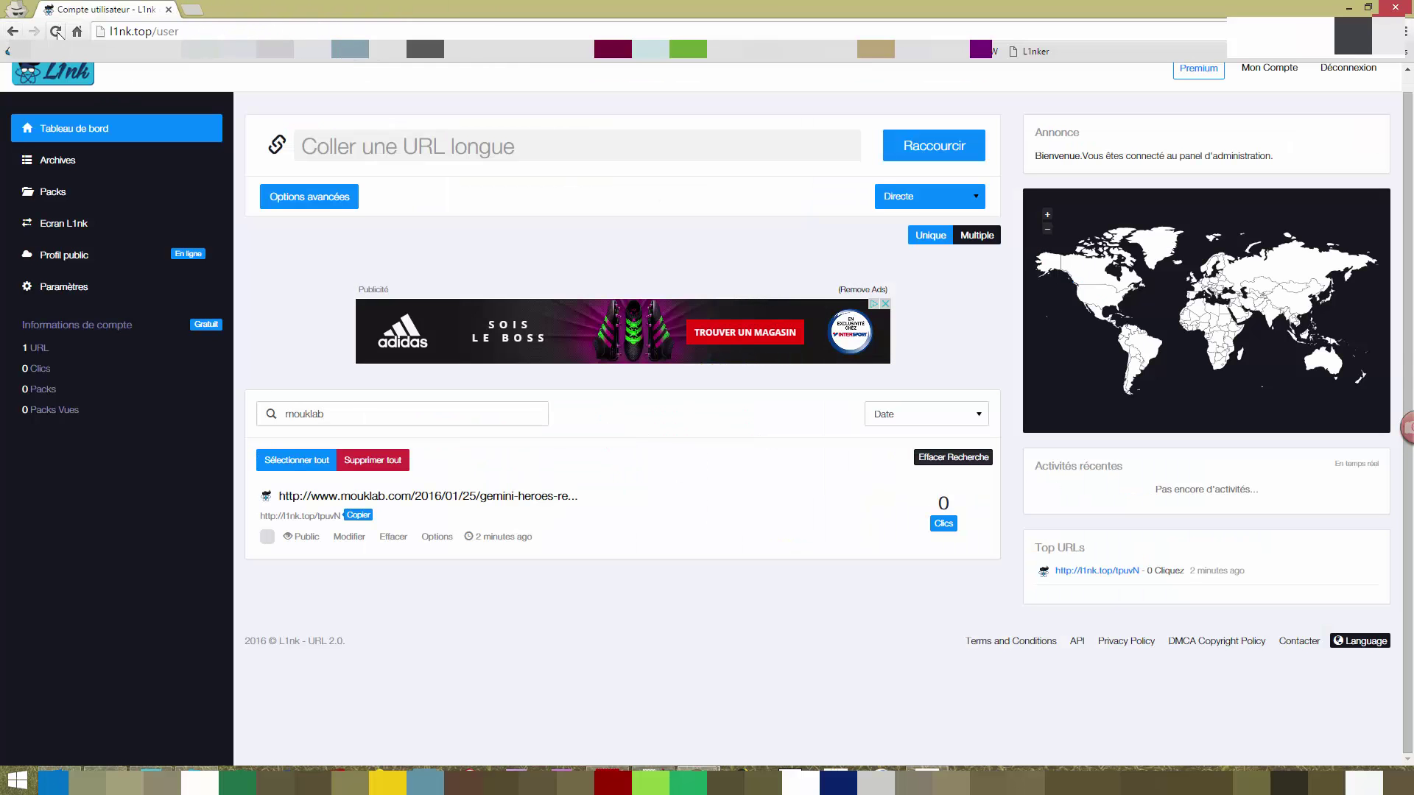
left_click(56, 31)
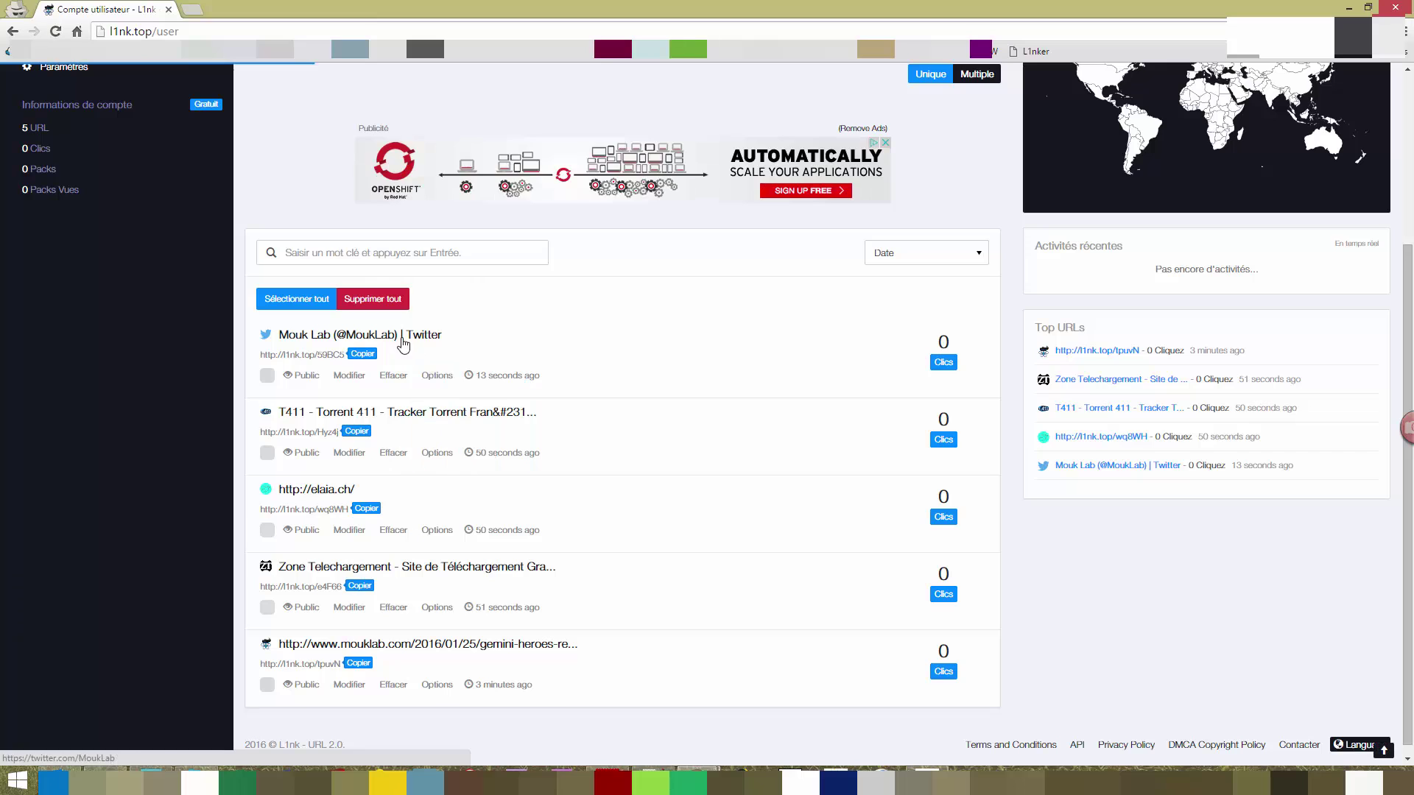
Search the shortened URLs on the dashboard for "zone"
left_click(400, 253)
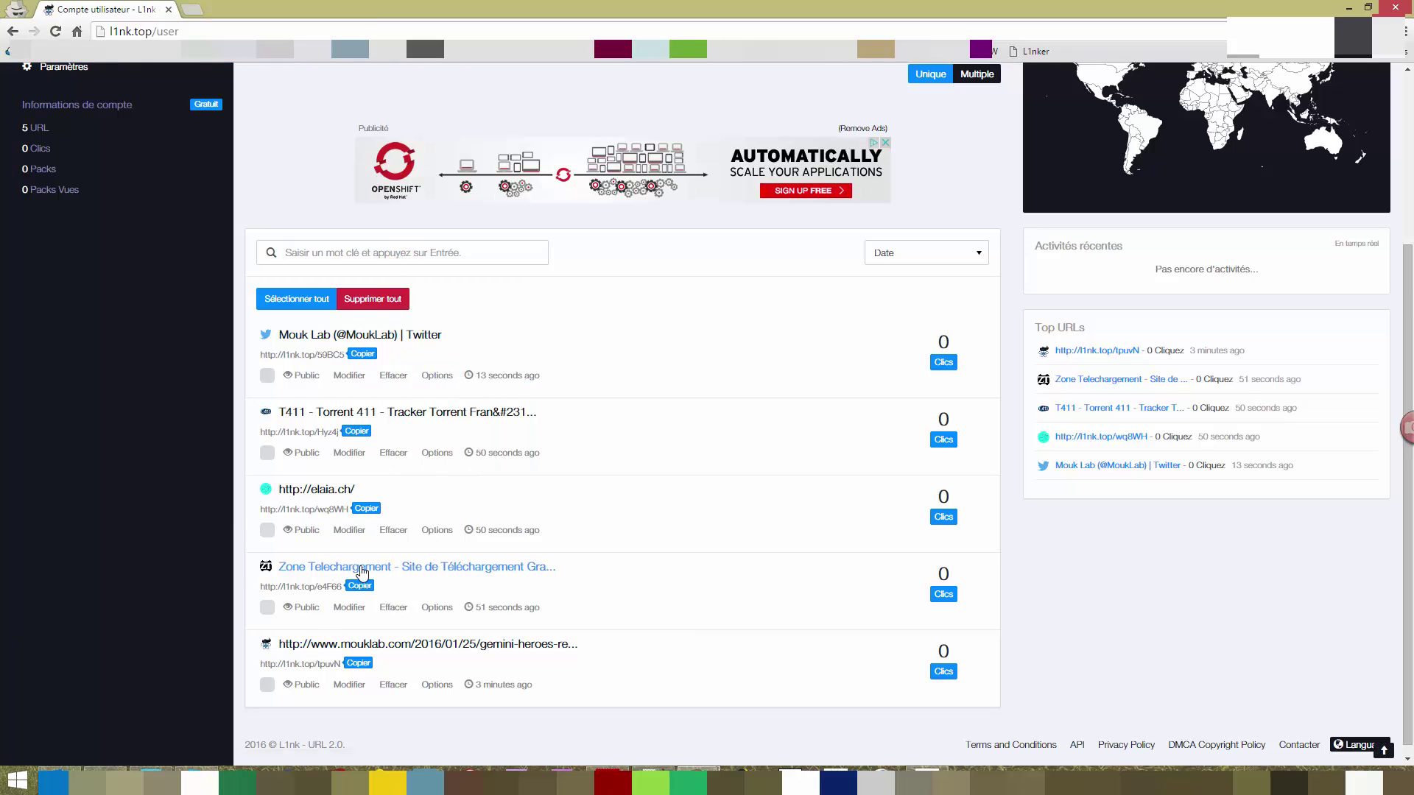
scroll(573, 523, "up", 2)
type("zone")
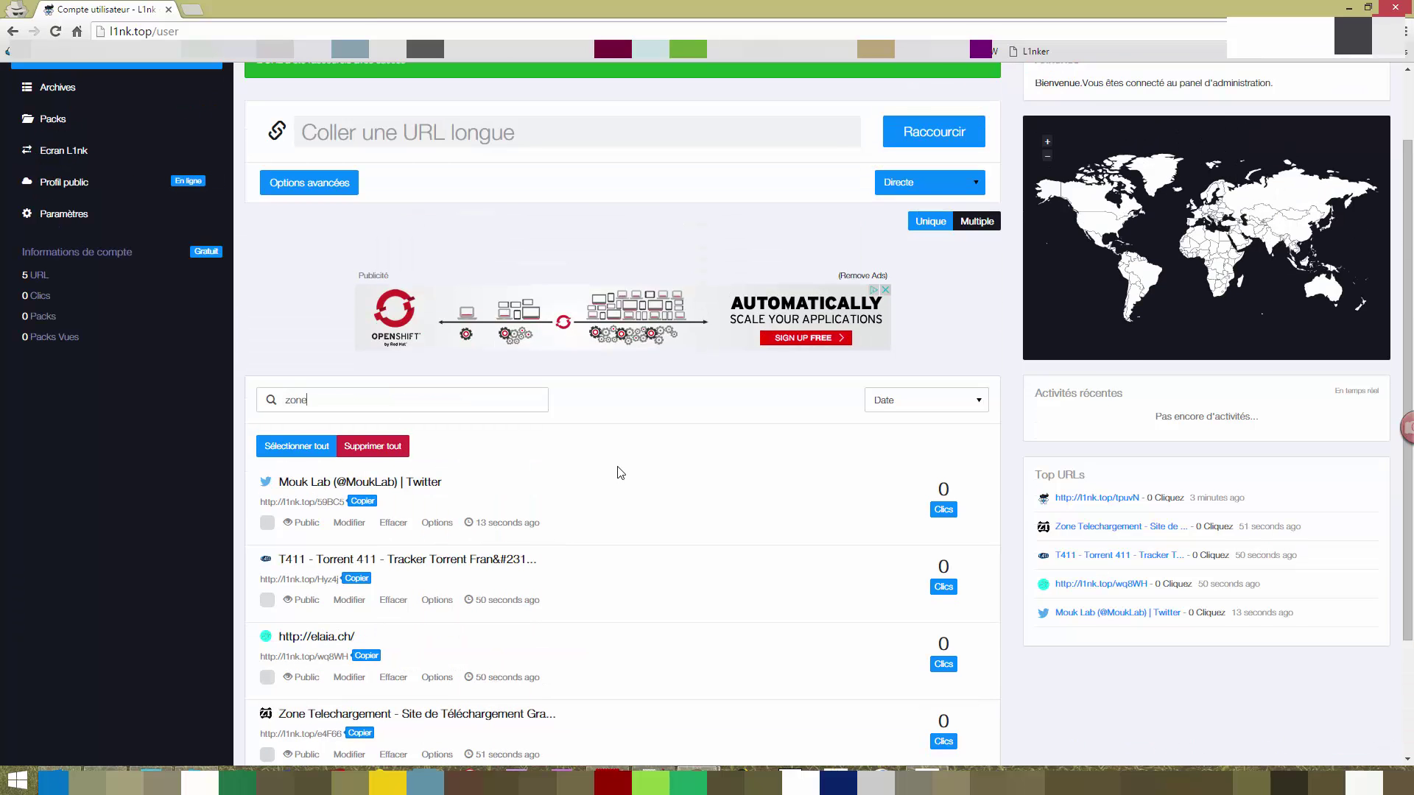
key("Return")
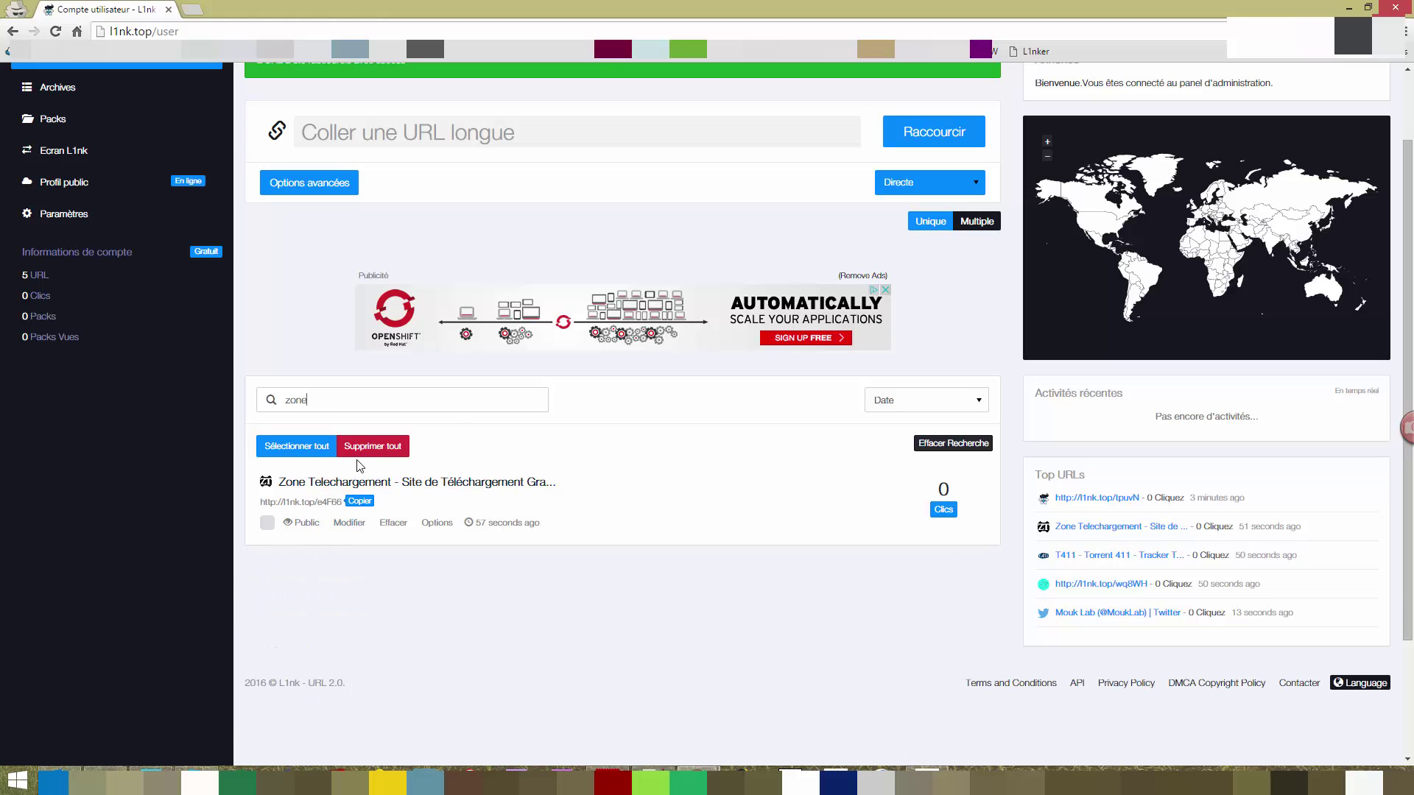
Clear the URL search, check the available sort orders and reload the dashboard
key("BackSpace")
key("BackSpace")
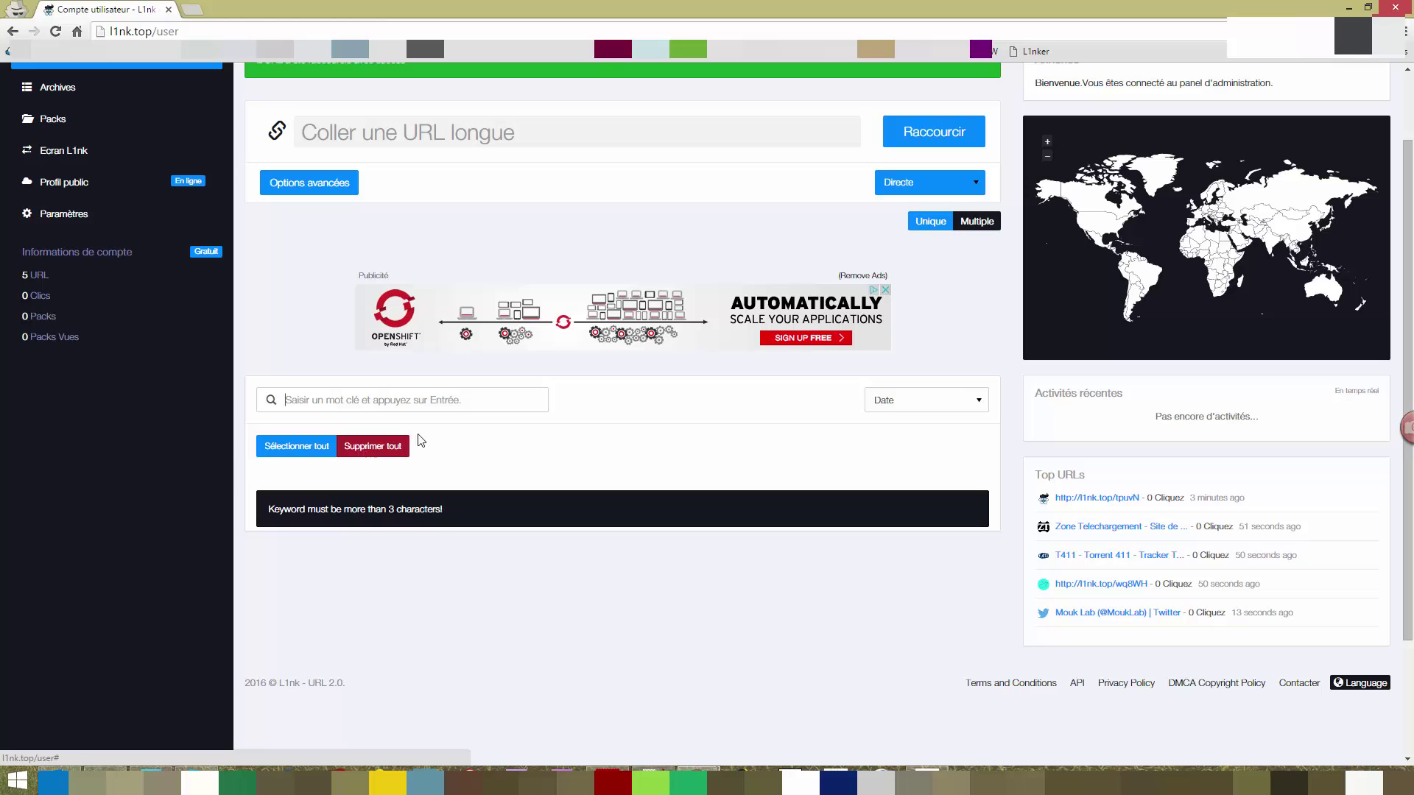
left_click(922, 404)
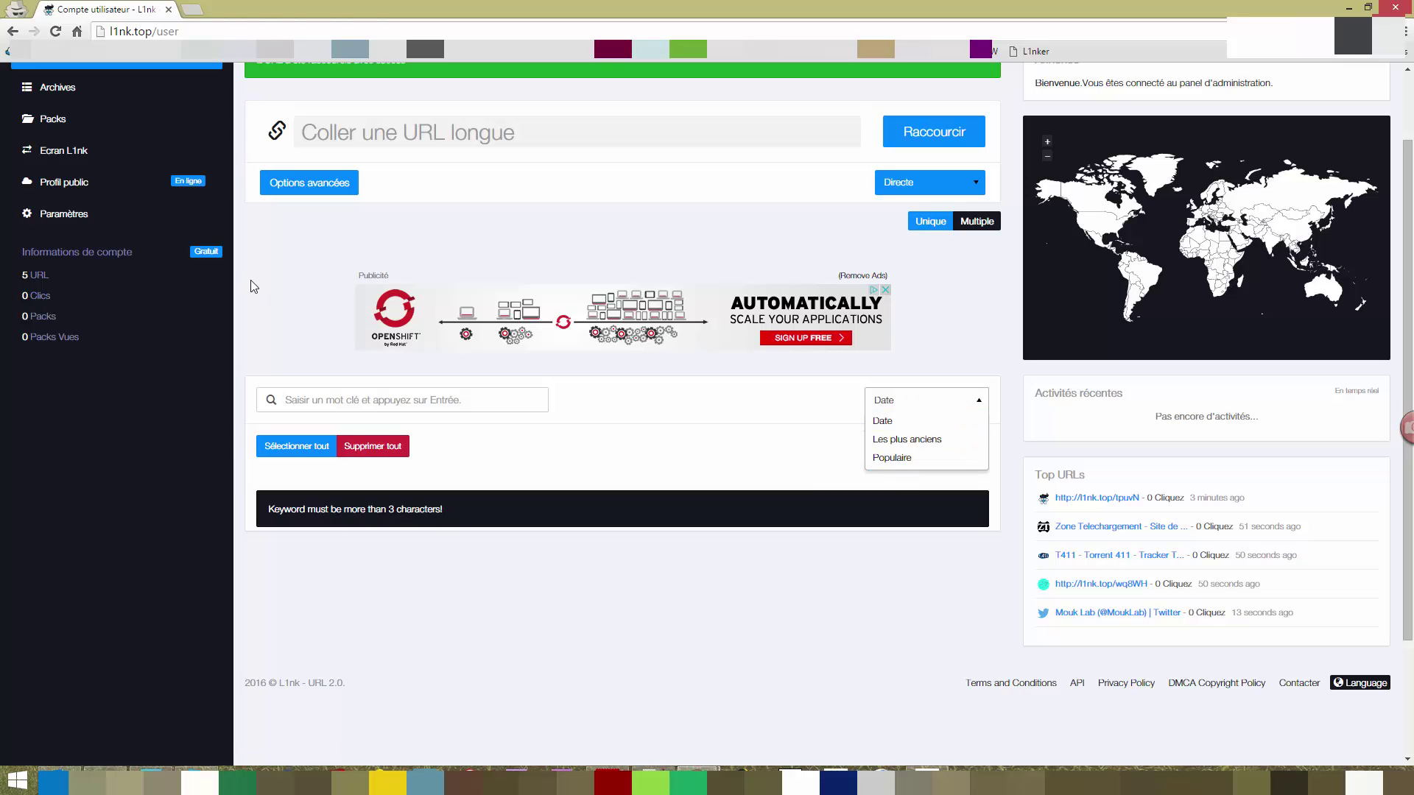
left_click(55, 31)
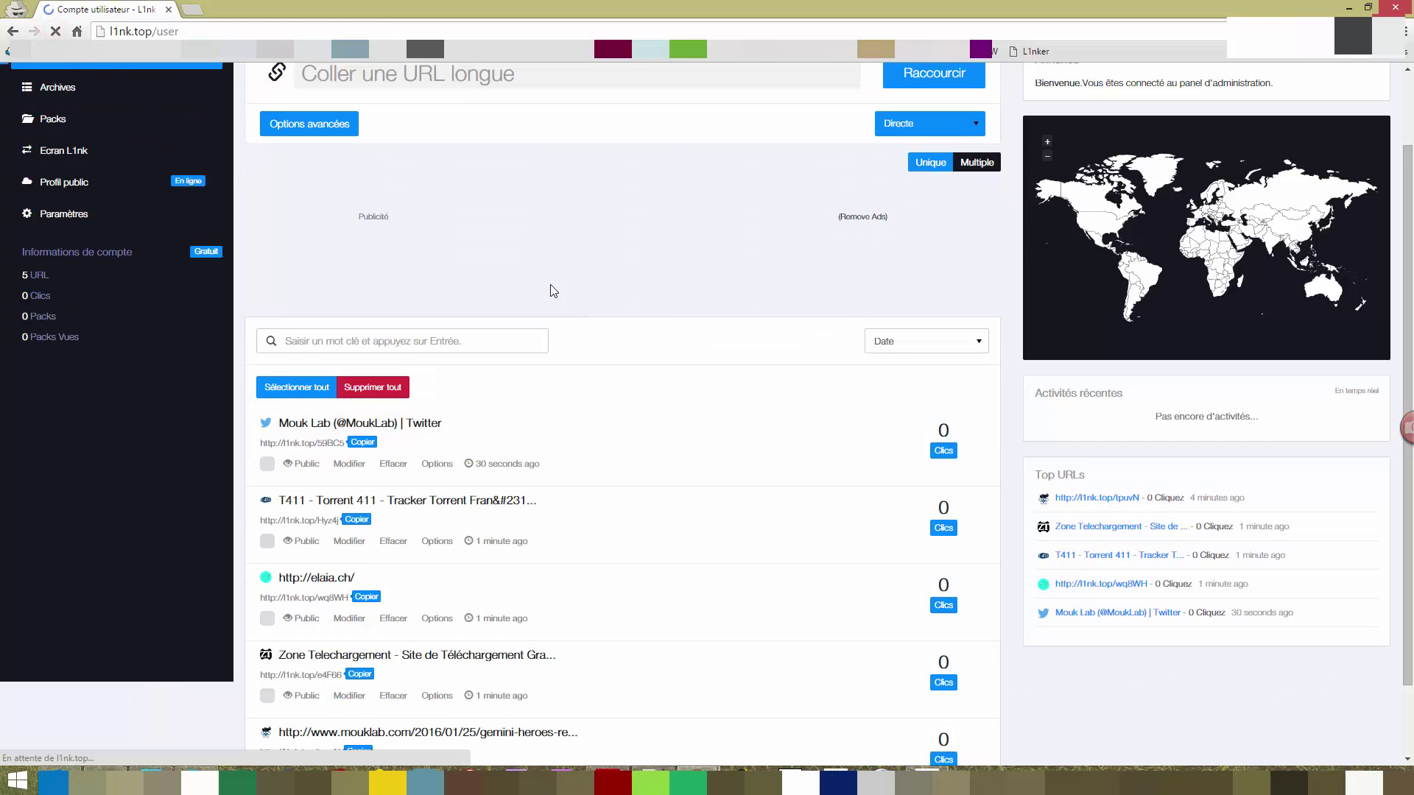
Copy the short link of the Mouk Lab Twitter entry and open it in three new browser tabs
scroll(734, 422, "up", 2)
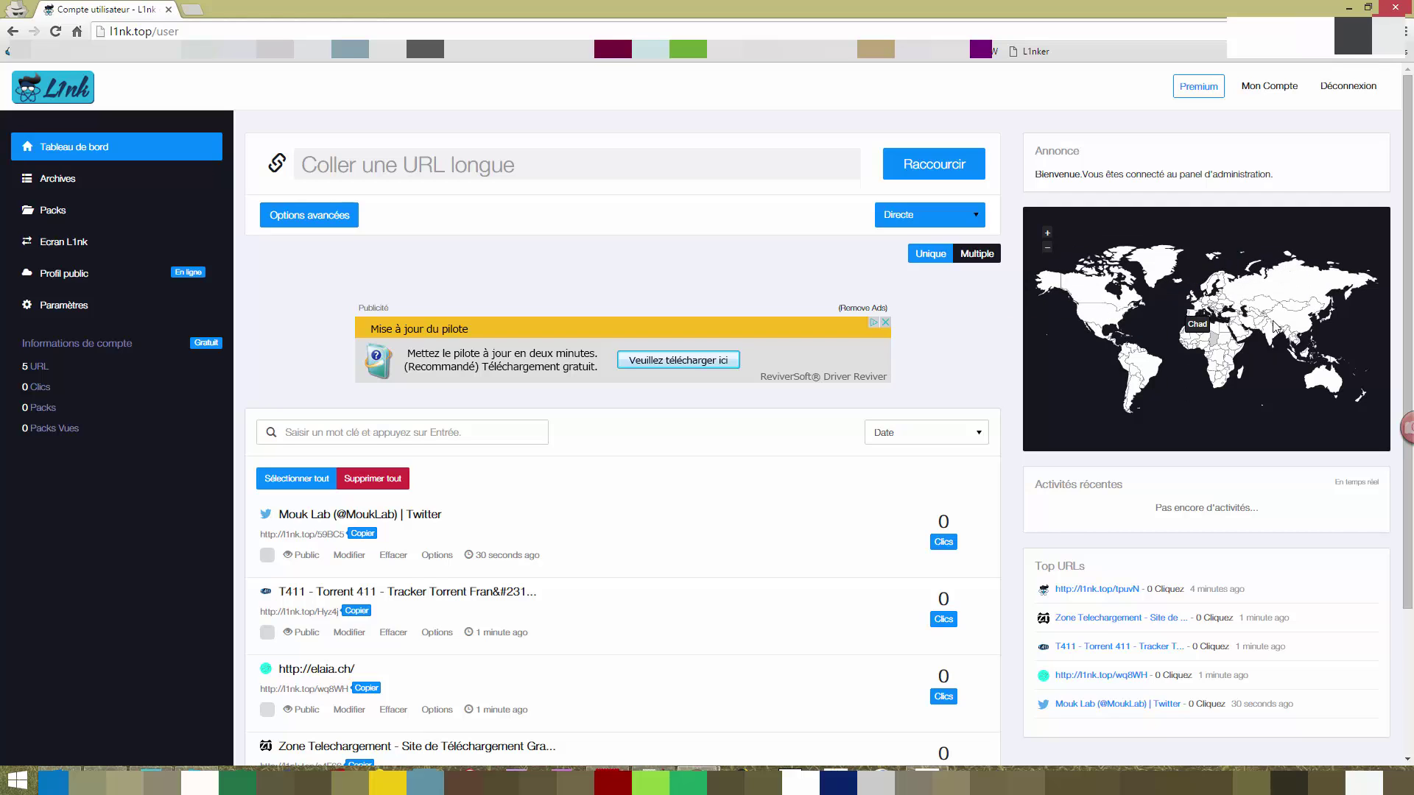
scroll(605, 493, "down", 1)
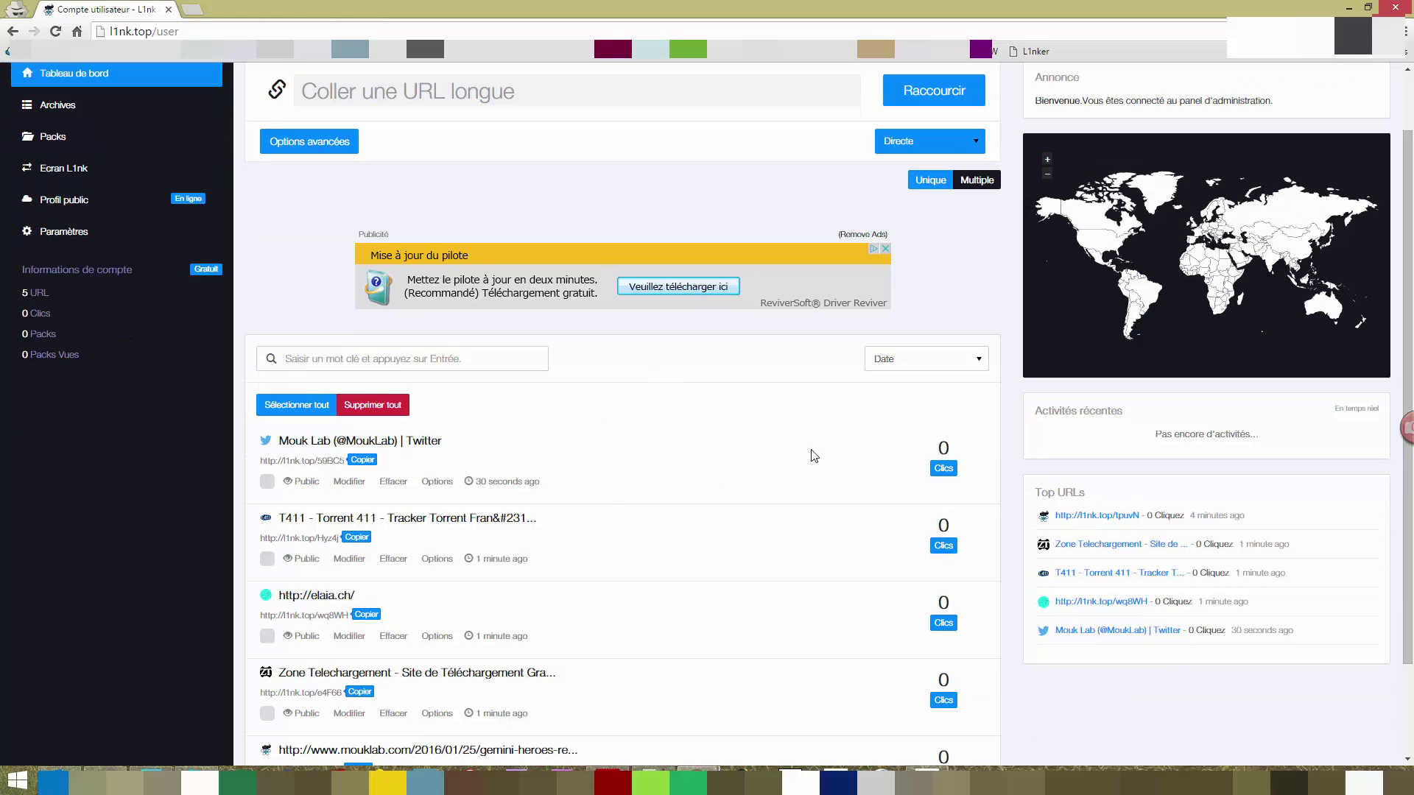
left_click(361, 462)
key("ctrl+t")
key("ctrl+v")
key("Return")
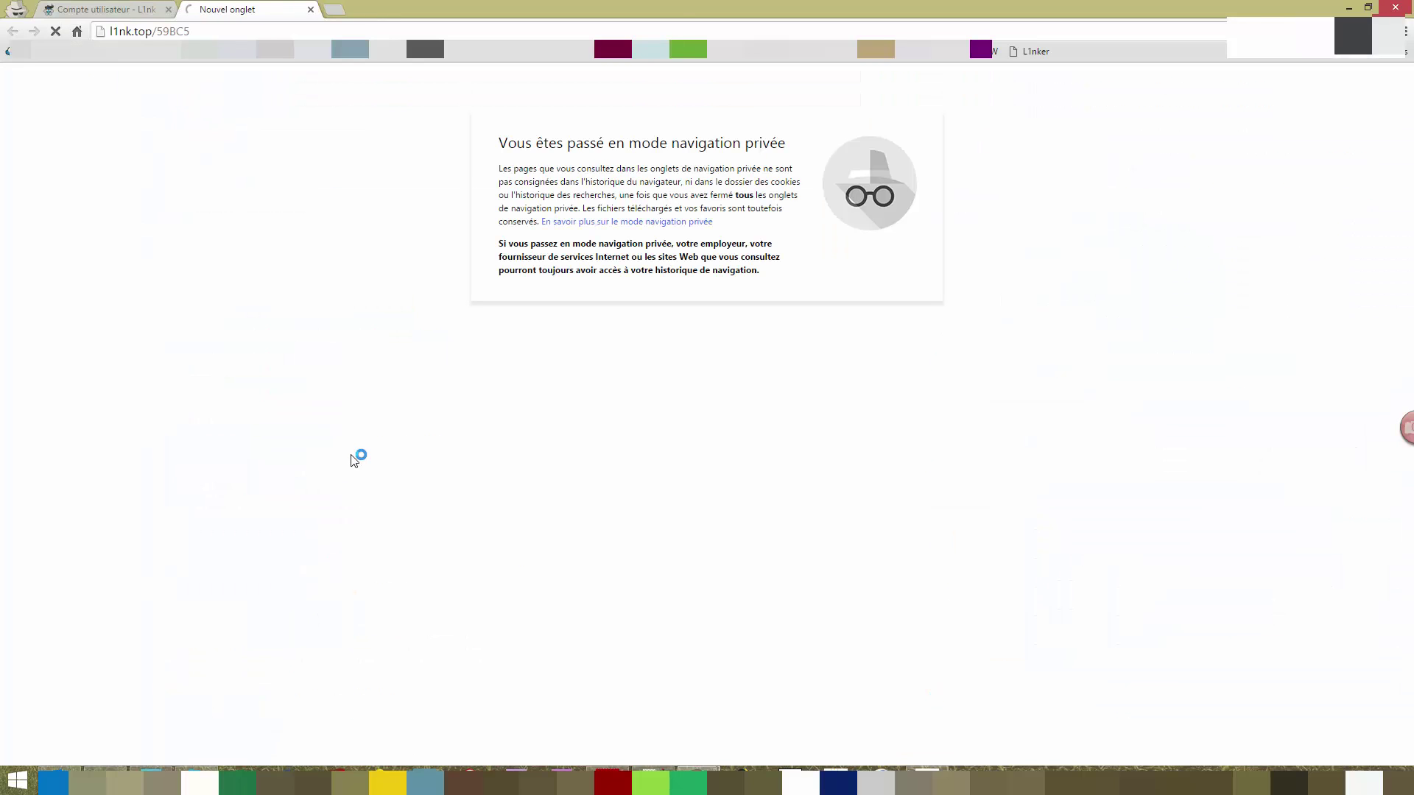
key("ctrl+t")
key("ctrl+v")
key("Return")
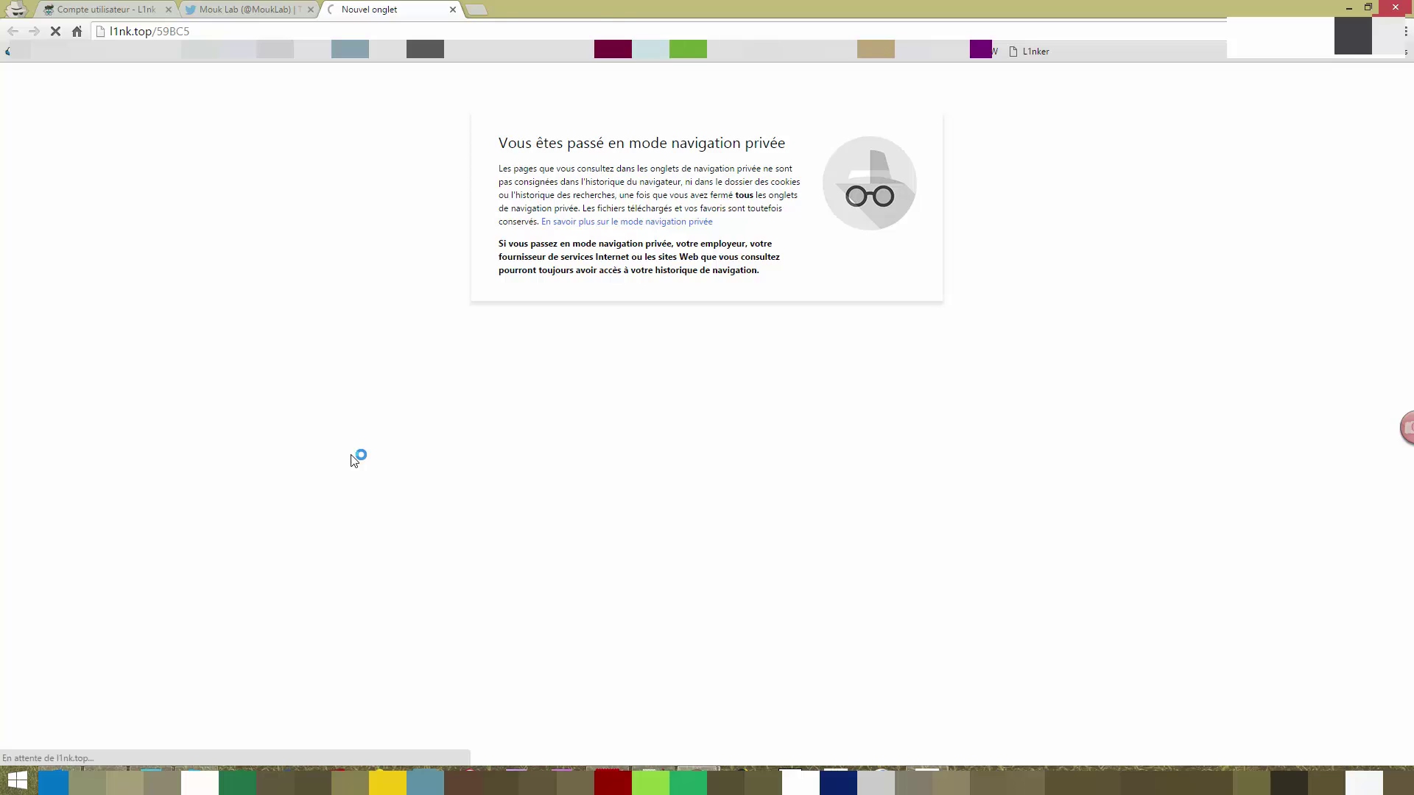
key("ctrl+t")
key("ctrl+v")
key("Return")
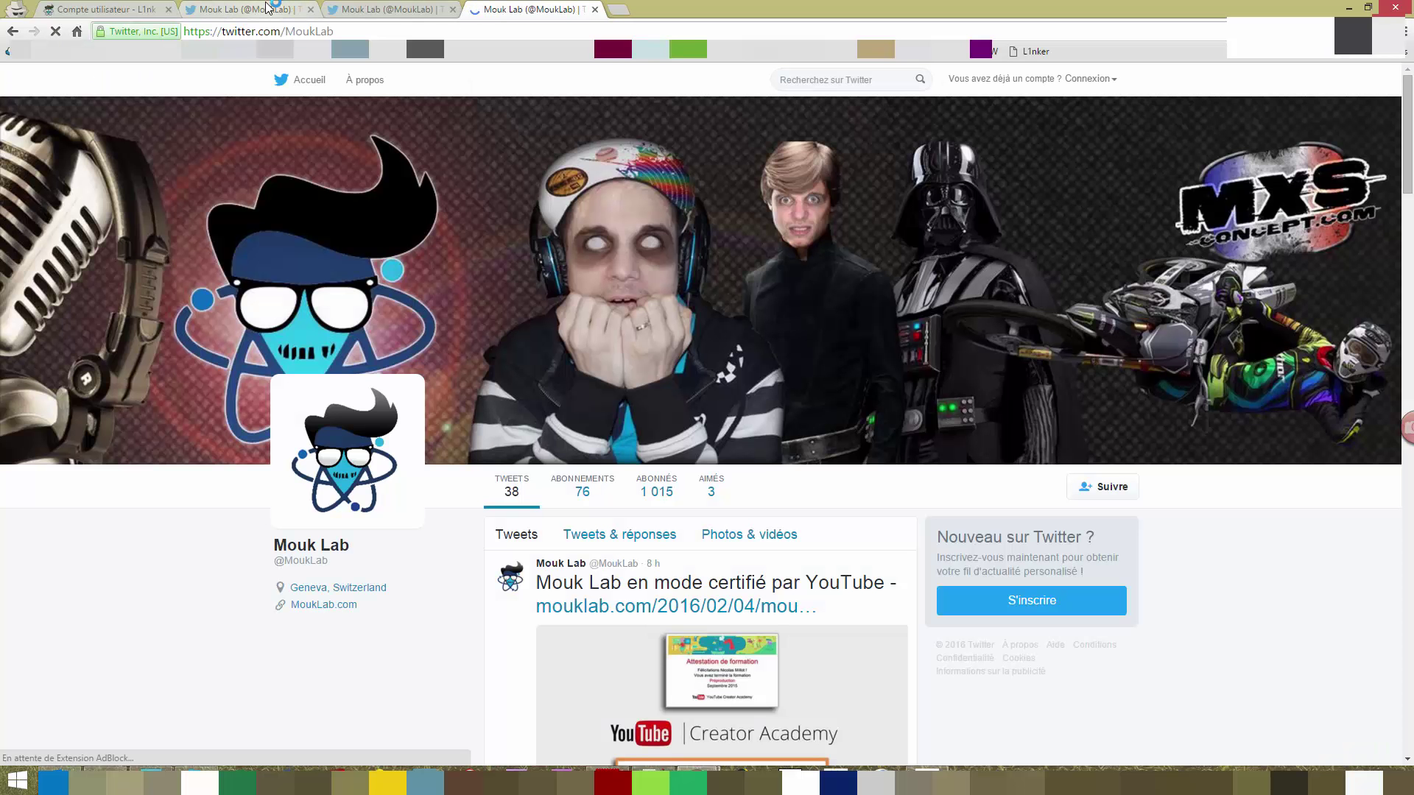
Close the three Twitter tabs and refresh the dashboard to check the link's click count
middle_click(267, 13)
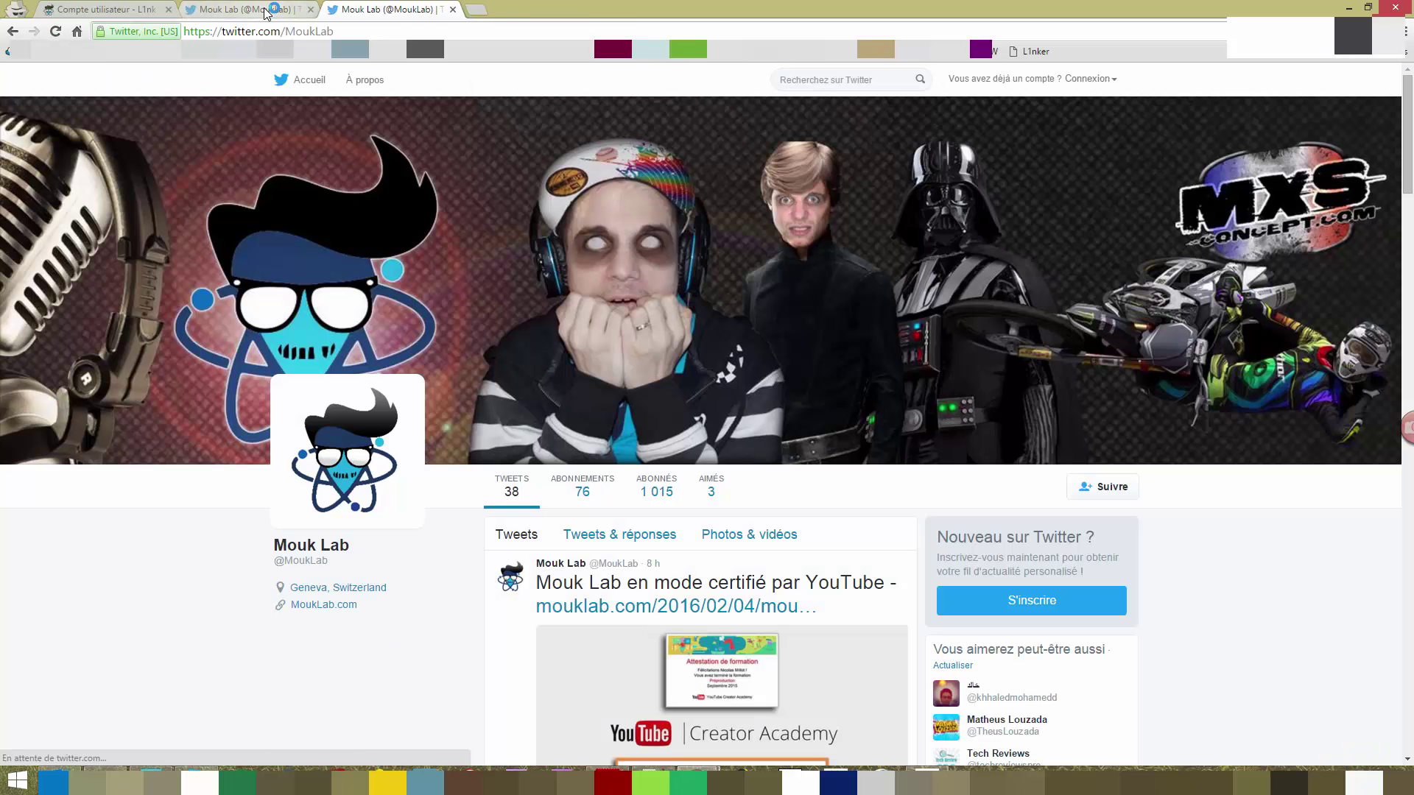
middle_click(266, 12)
middle_click(266, 13)
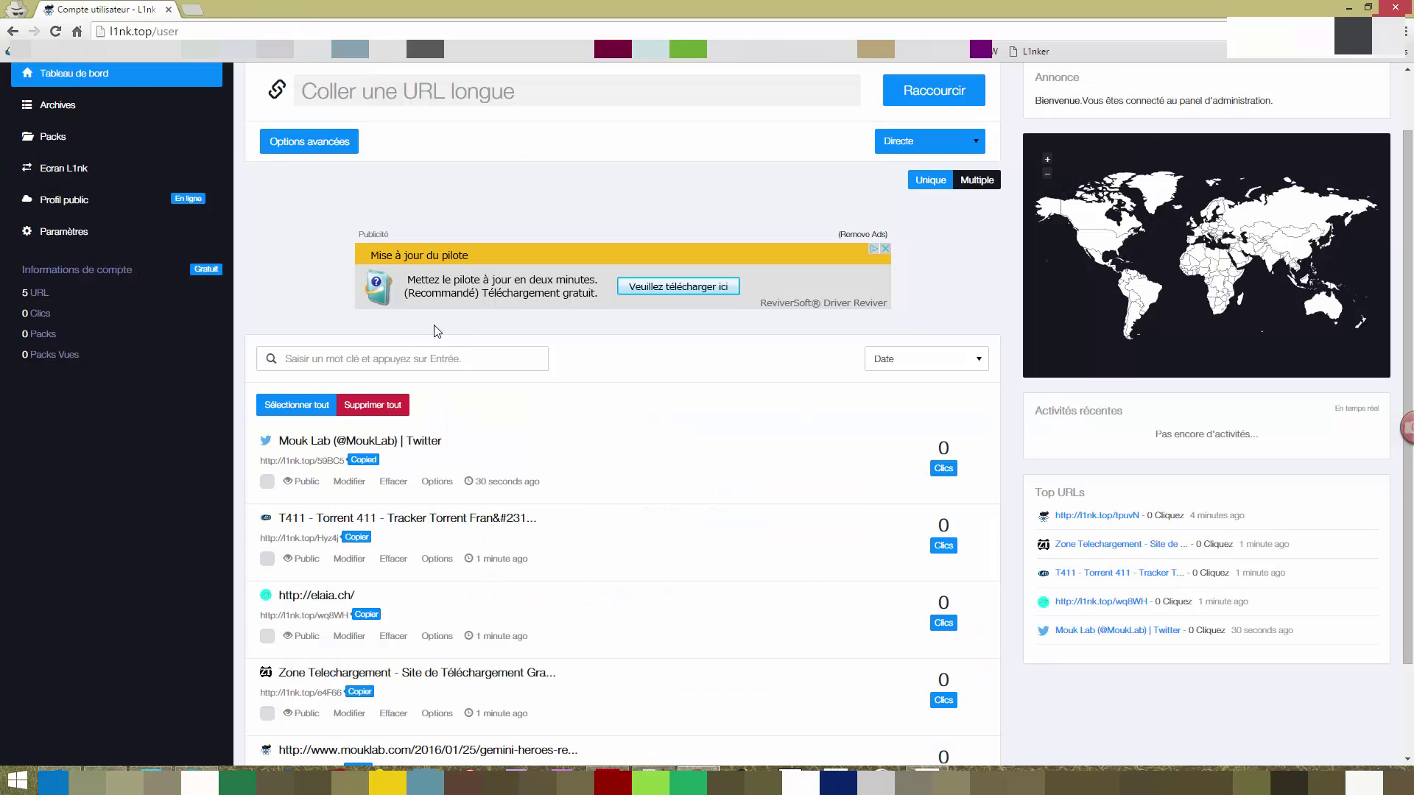
key("F5")
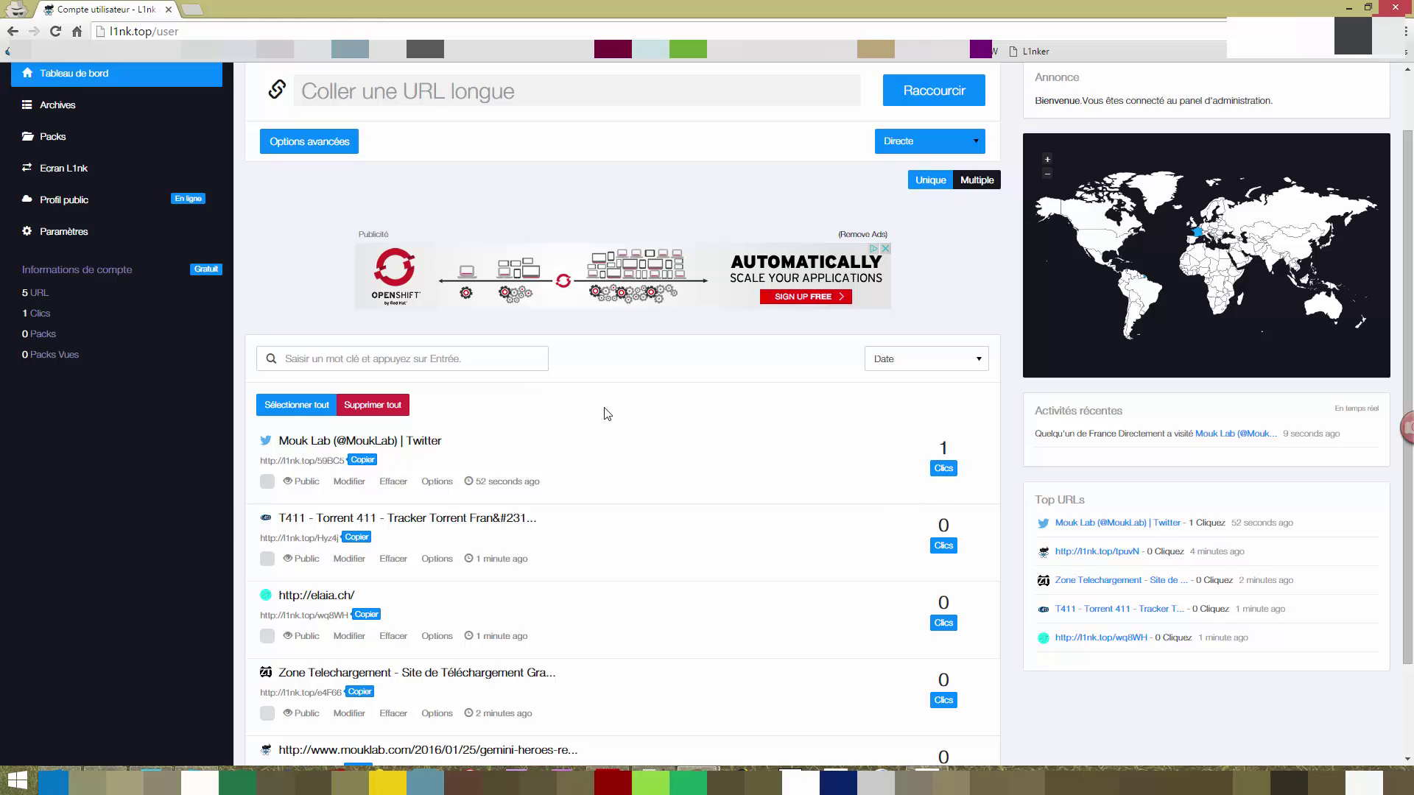
Open the copied elaia.ch short link in a new tab, check its clicks on the dashboard and close that tab
scroll(607, 416, "down", 3)
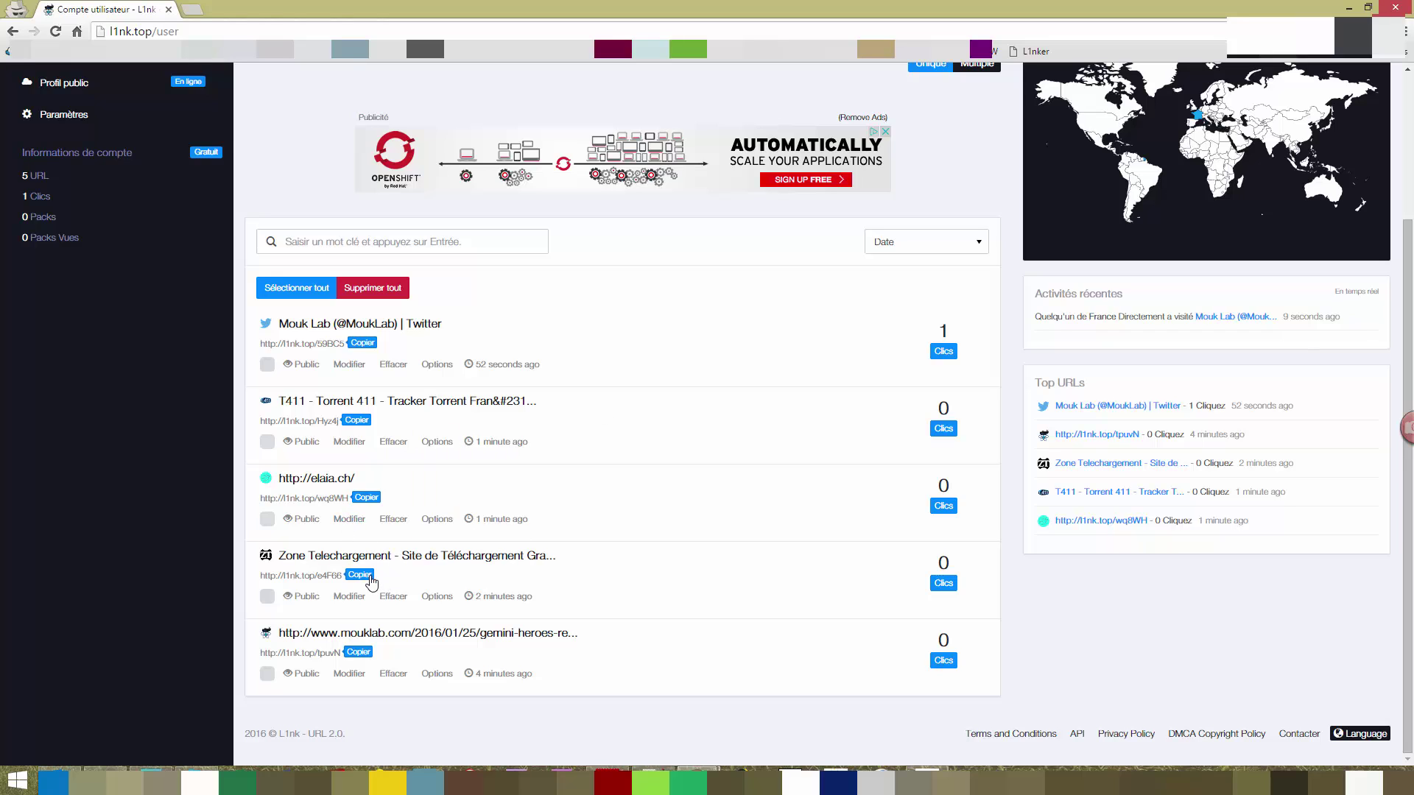
key("ctrl+t")
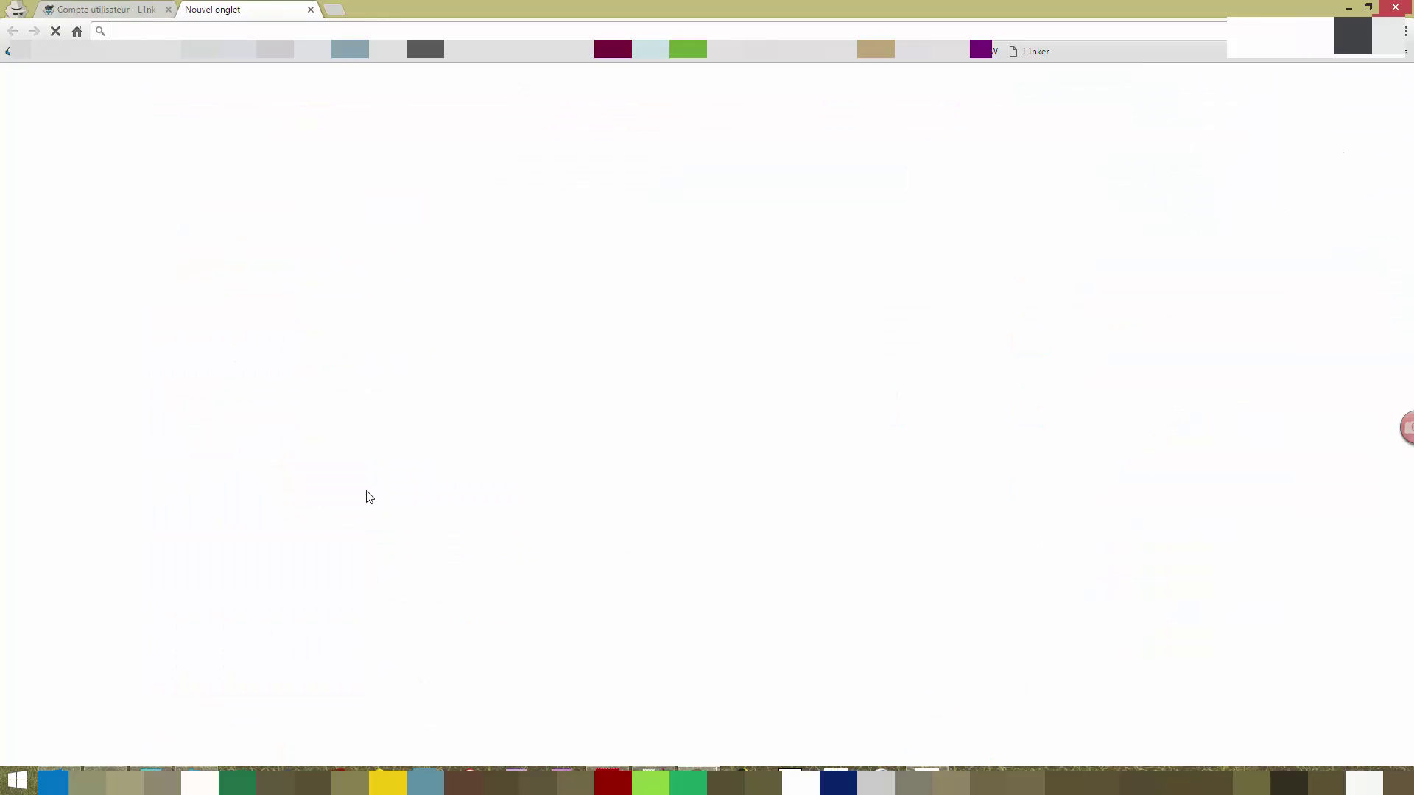
key("ctrl+v")
key("Return")
left_click(121, 8)
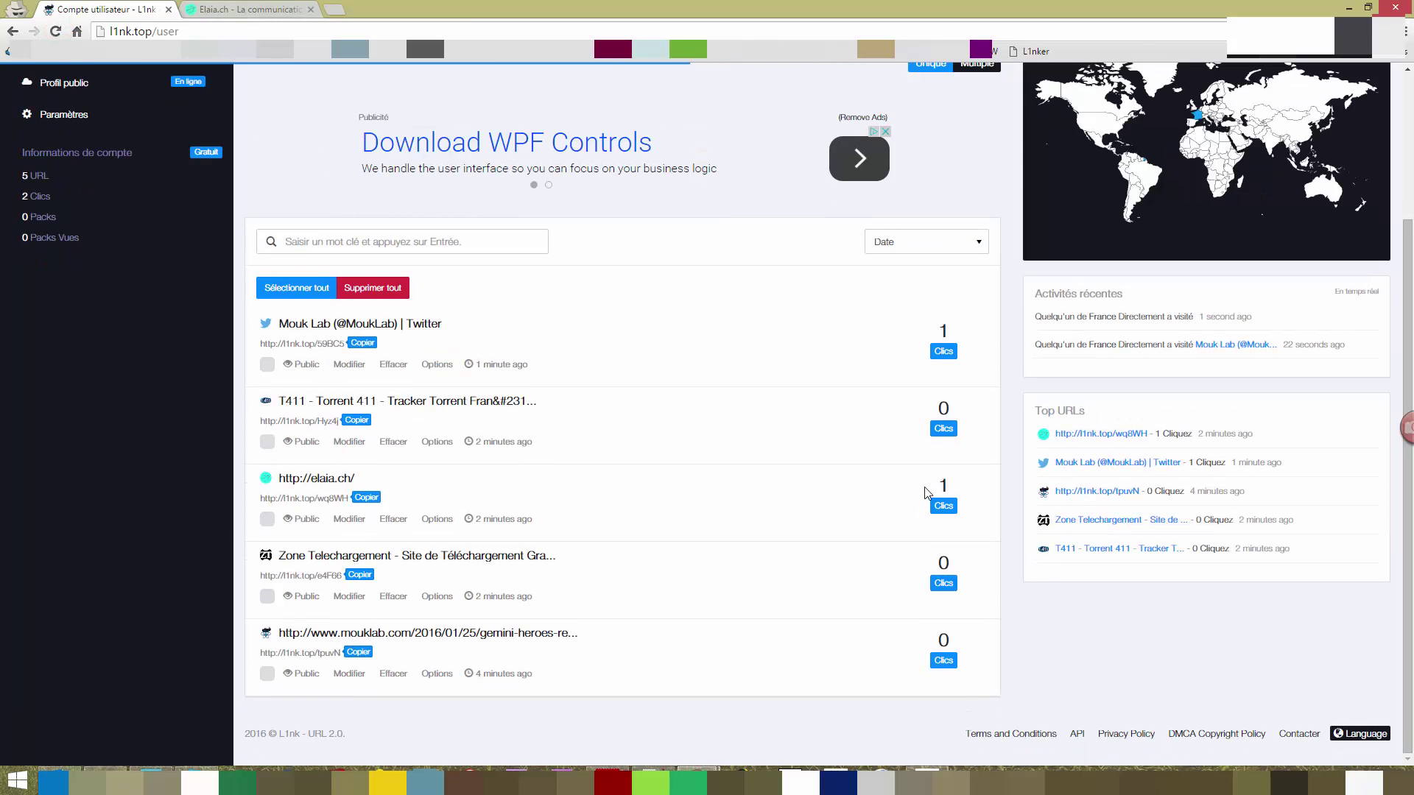
middle_click(253, 6)
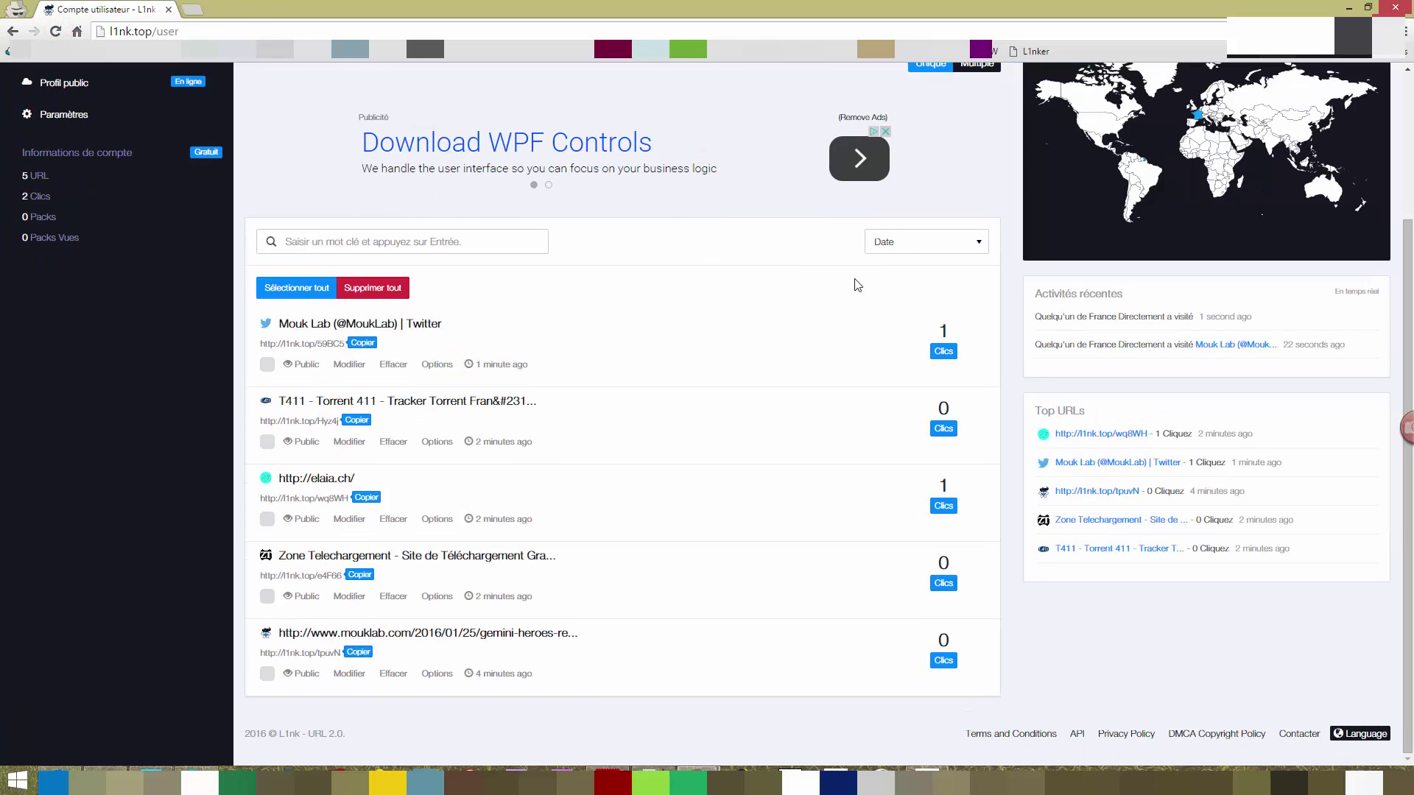
Sort the shortened URLs by "Les plus anciens" and finally by "Populaire"
left_click(899, 238)
left_click(893, 282)
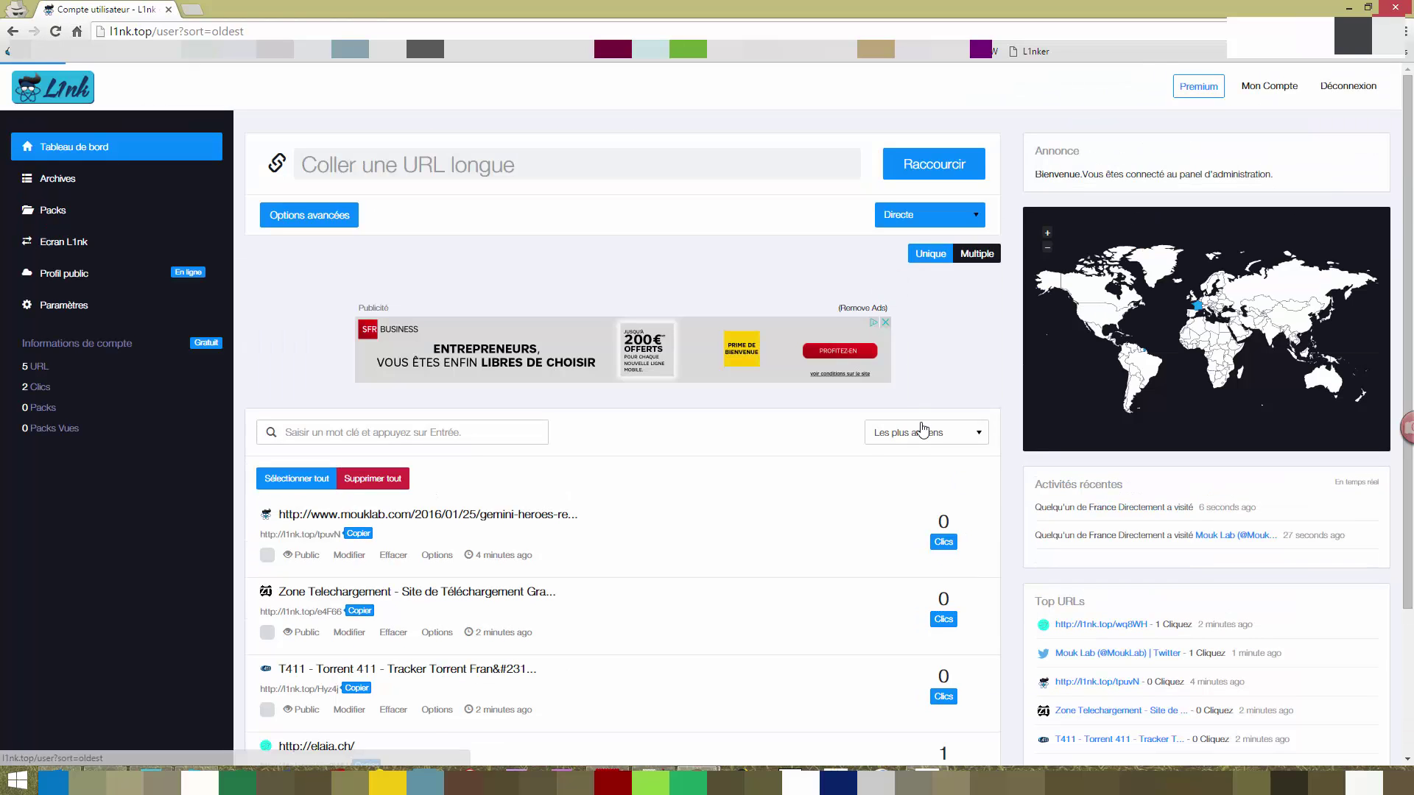
left_click(923, 429)
left_click(913, 485)
scroll(956, 379, "down", 3)
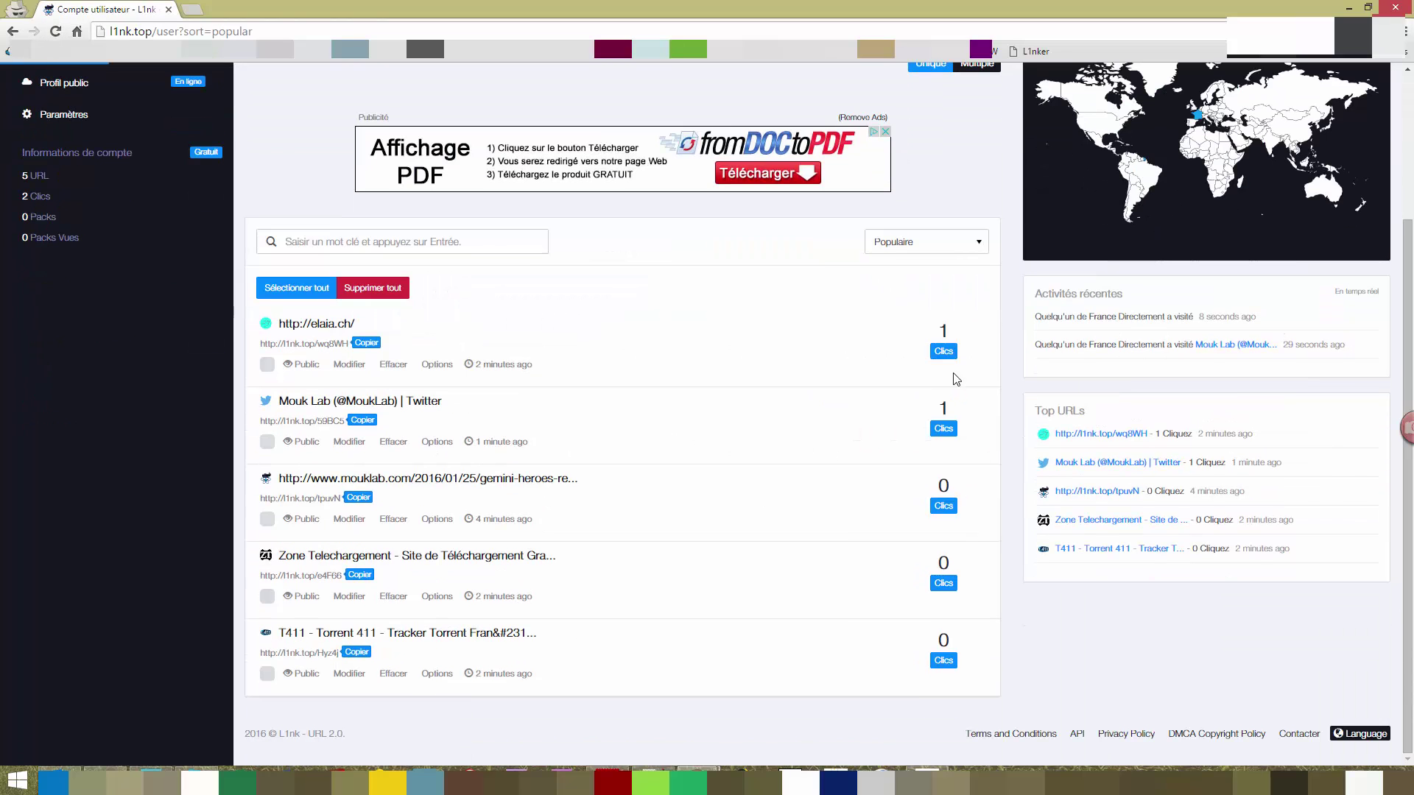
Archive the Zone Telechargement short link and open the Archives page
scroll(820, 426, "up", 3)
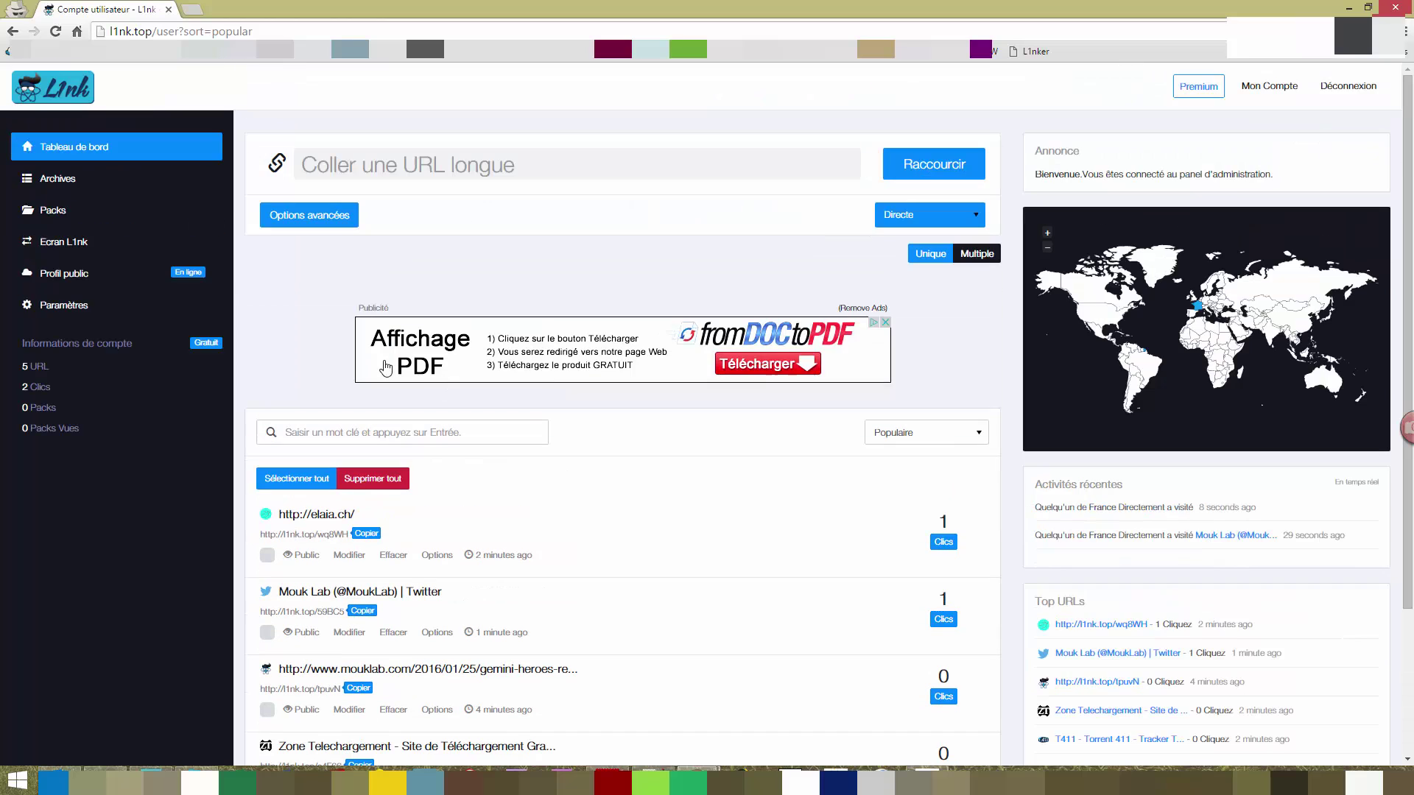
scroll(410, 366, "down", 3)
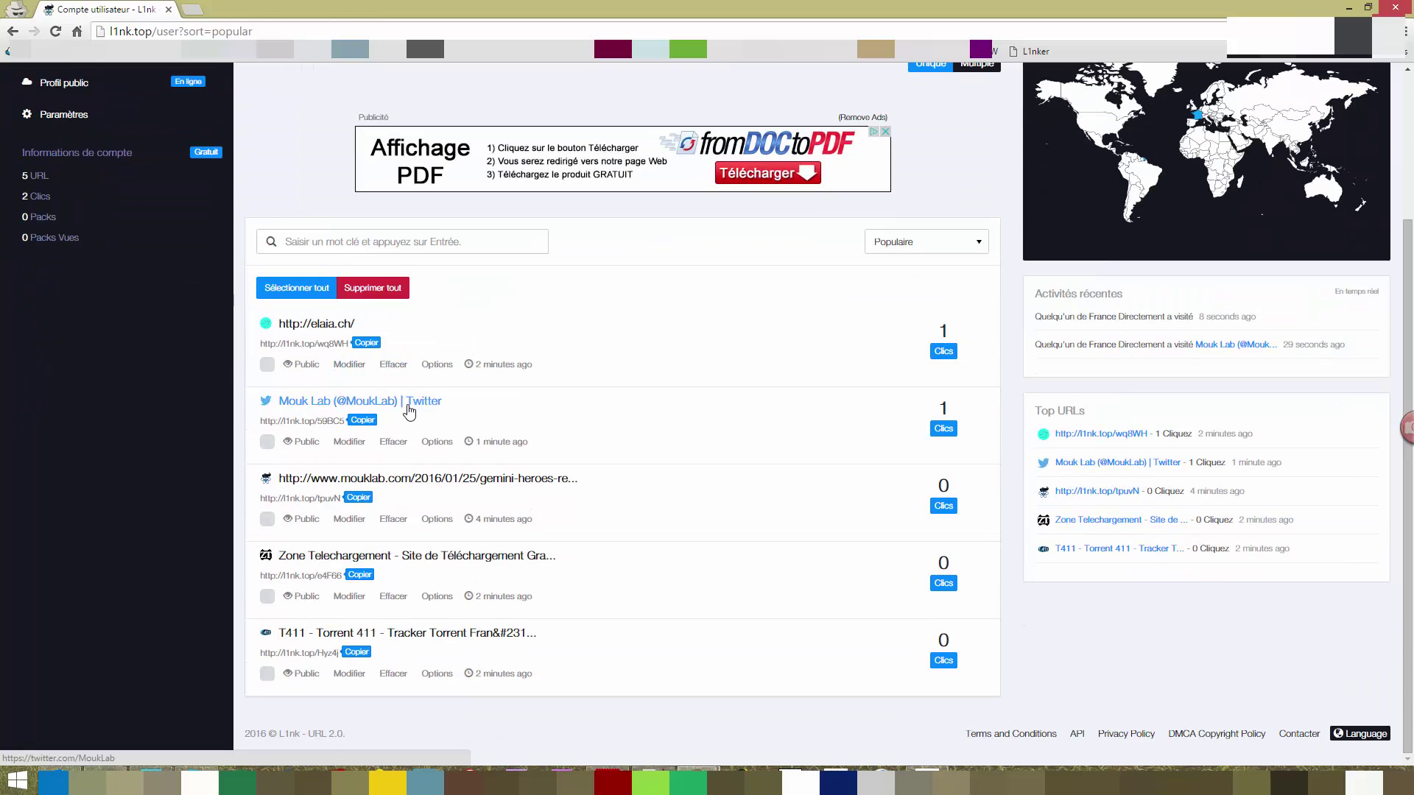
mouse_move(437, 595)
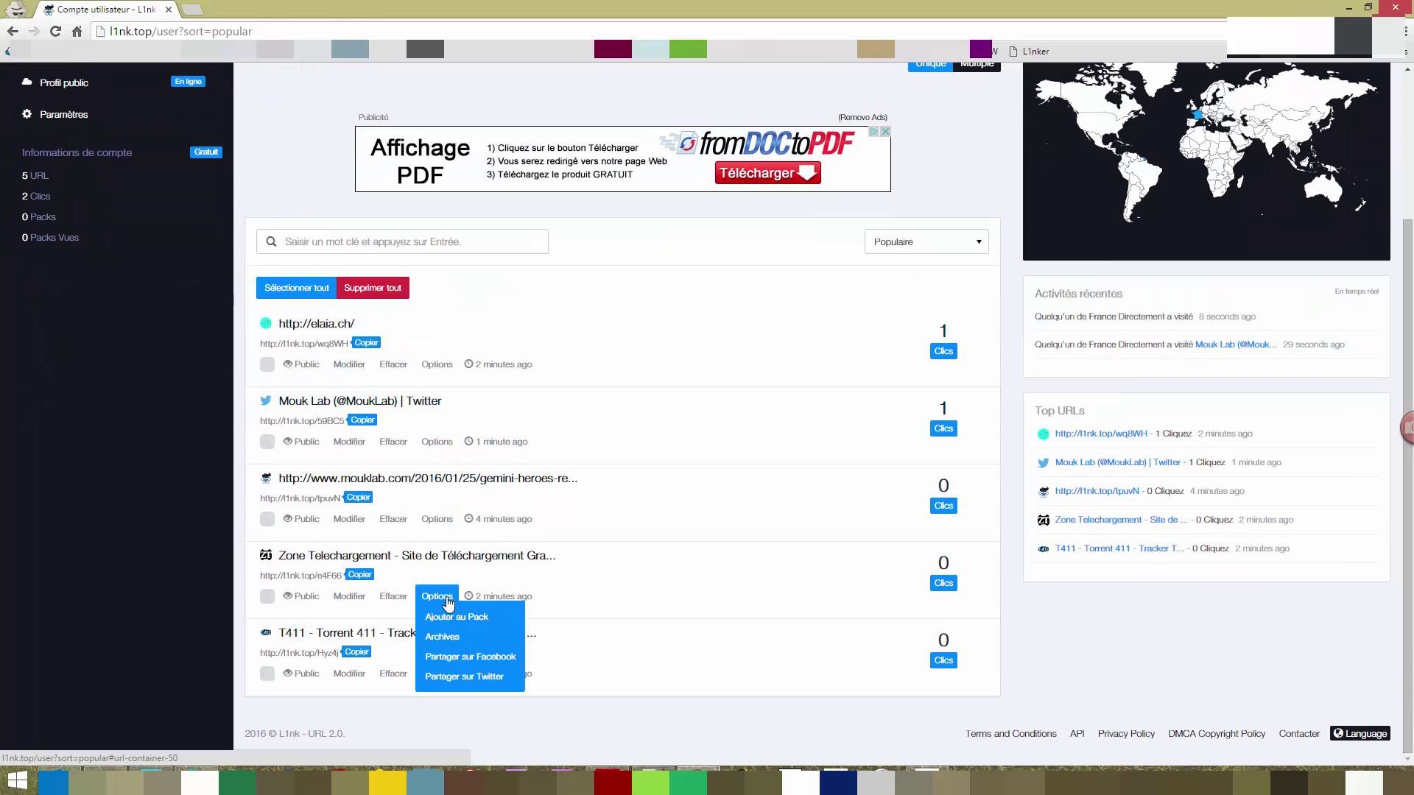
left_click(442, 636)
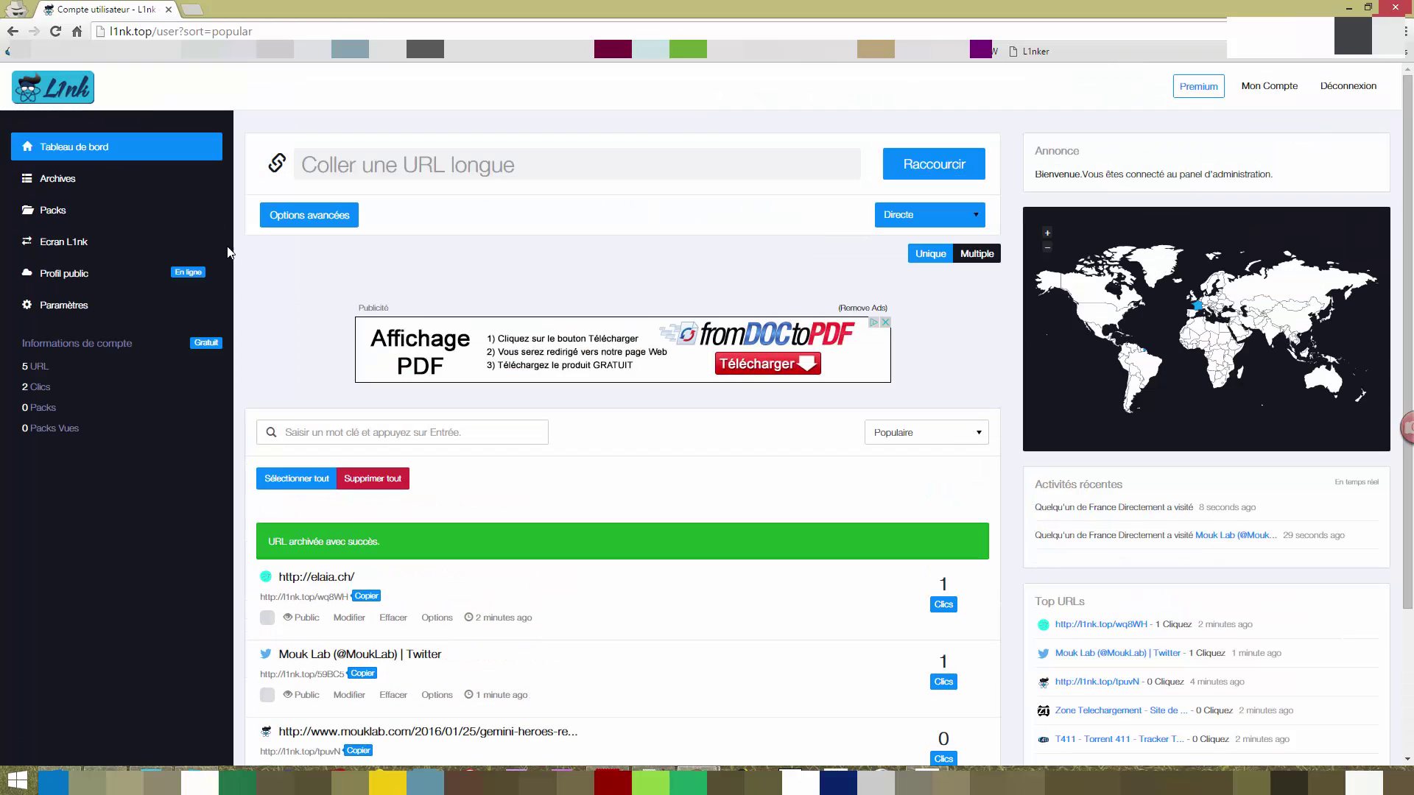
left_click(65, 179)
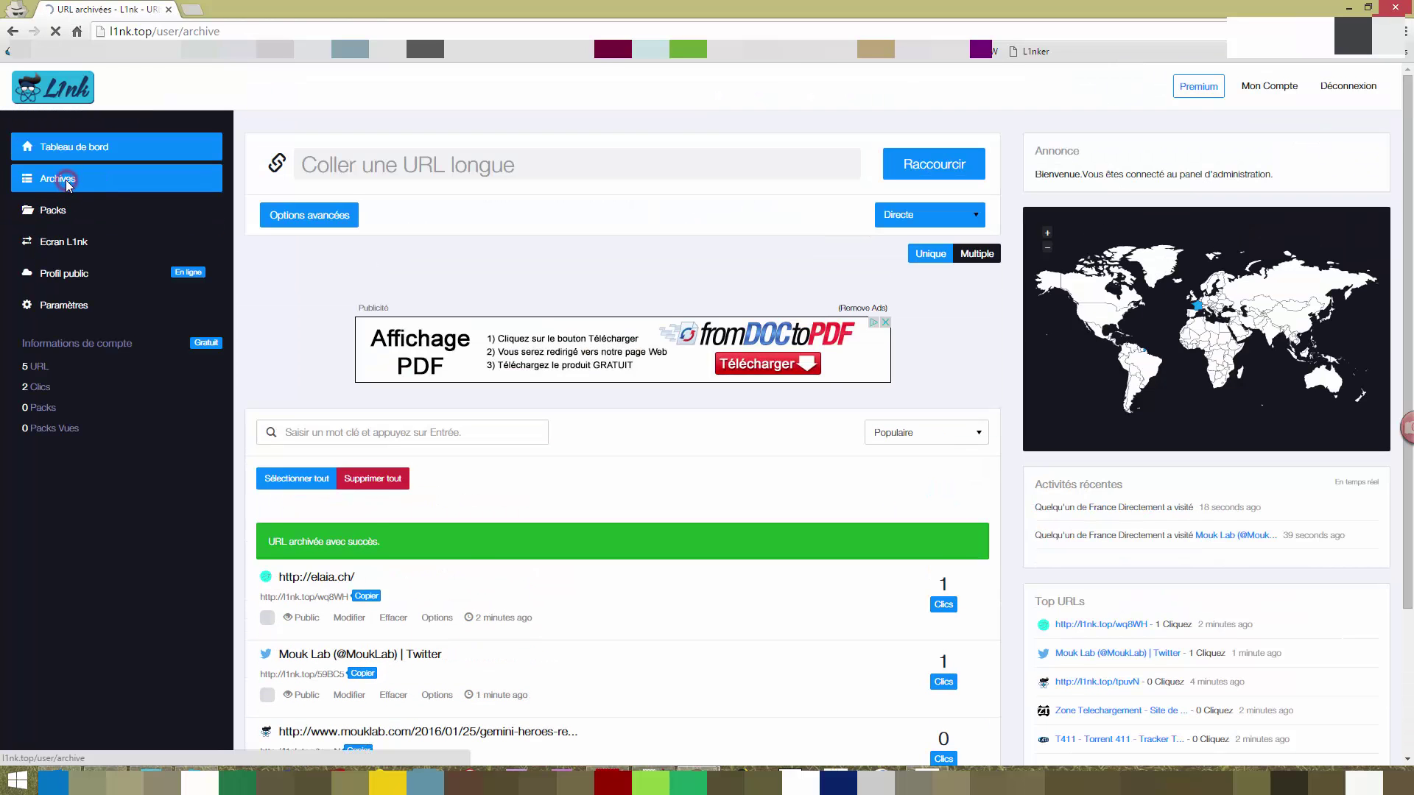
Look over the archived URLs, open the Packs page and create a public pack named "Comée"
scroll(326, 464, "down", 1)
scroll(111, 294, "up", 1)
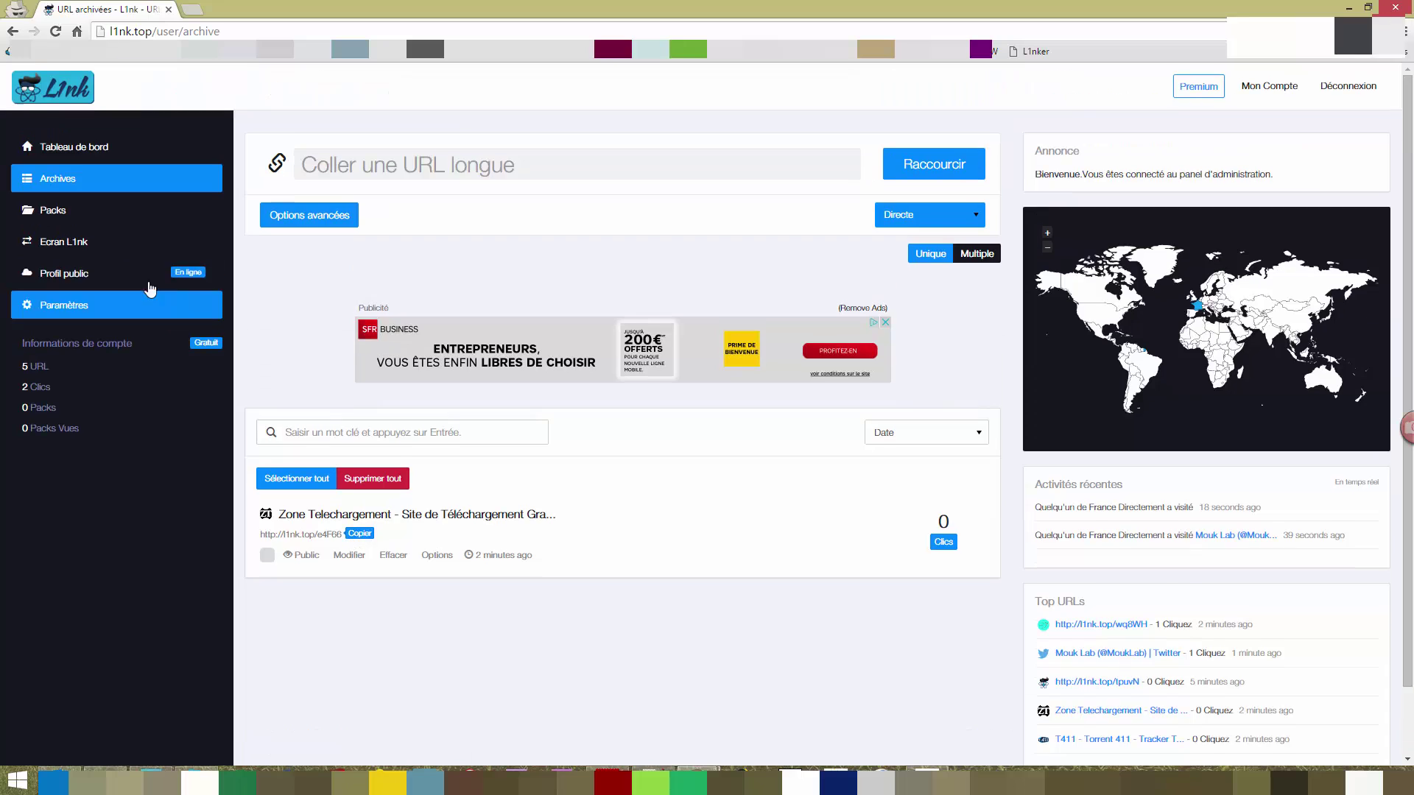
left_click(40, 211)
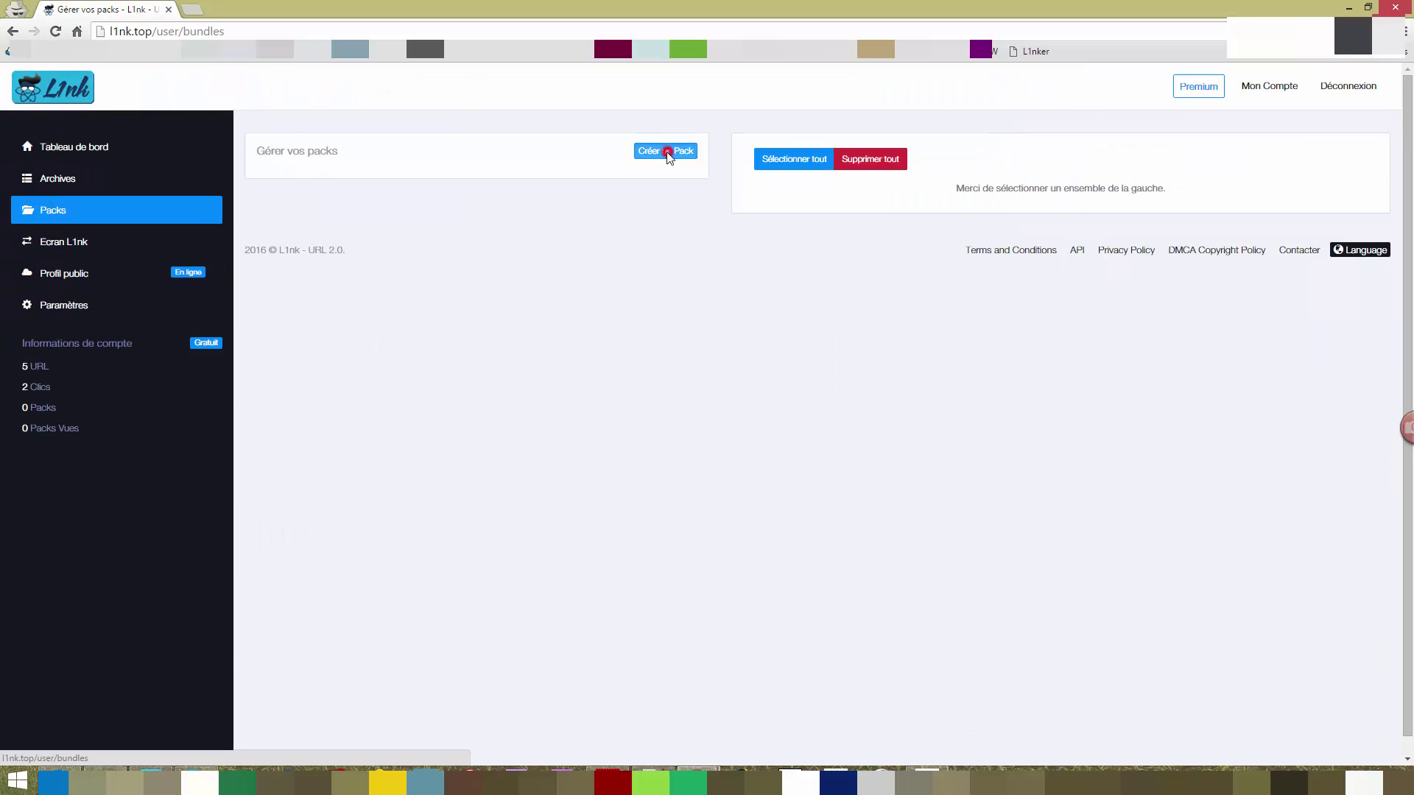
left_click(666, 151)
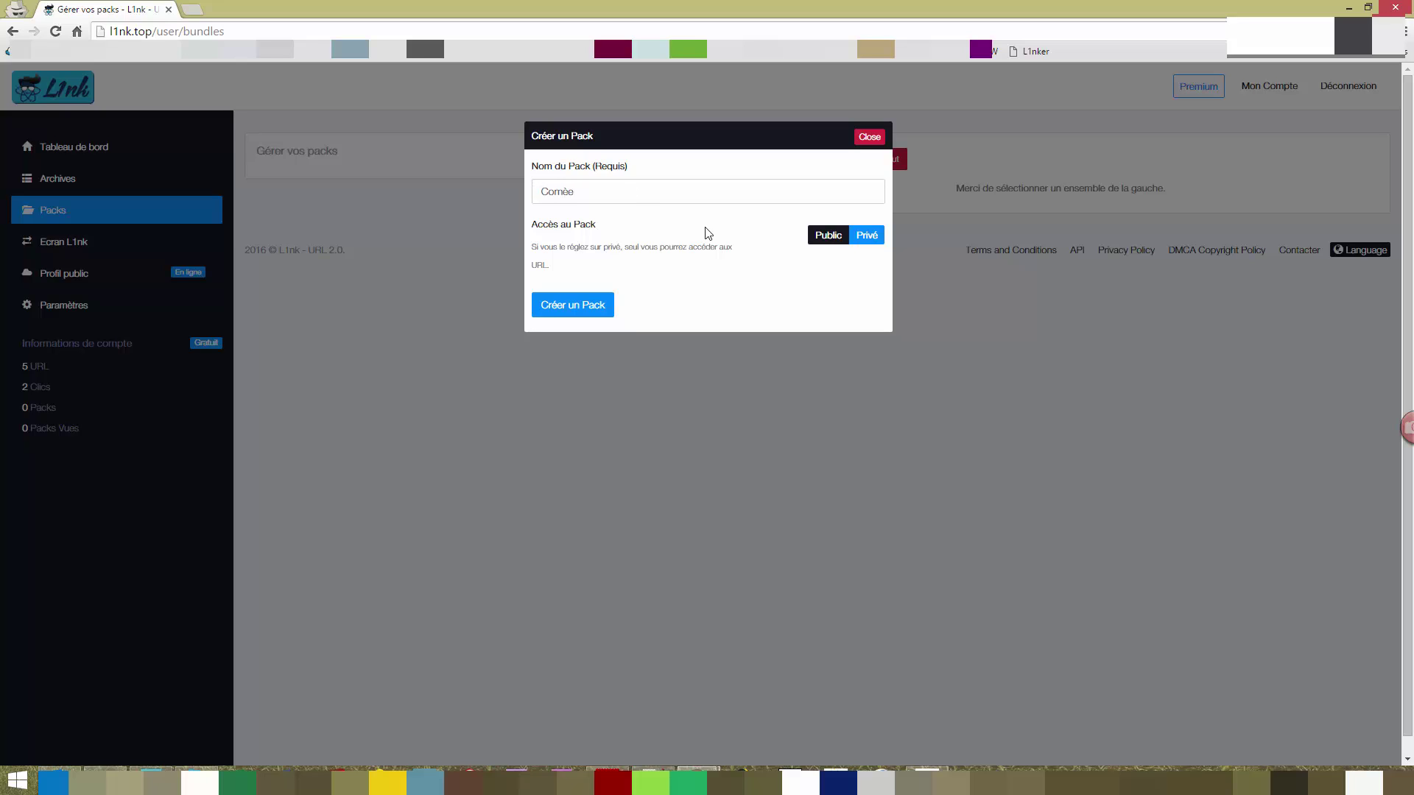
left_click(828, 235)
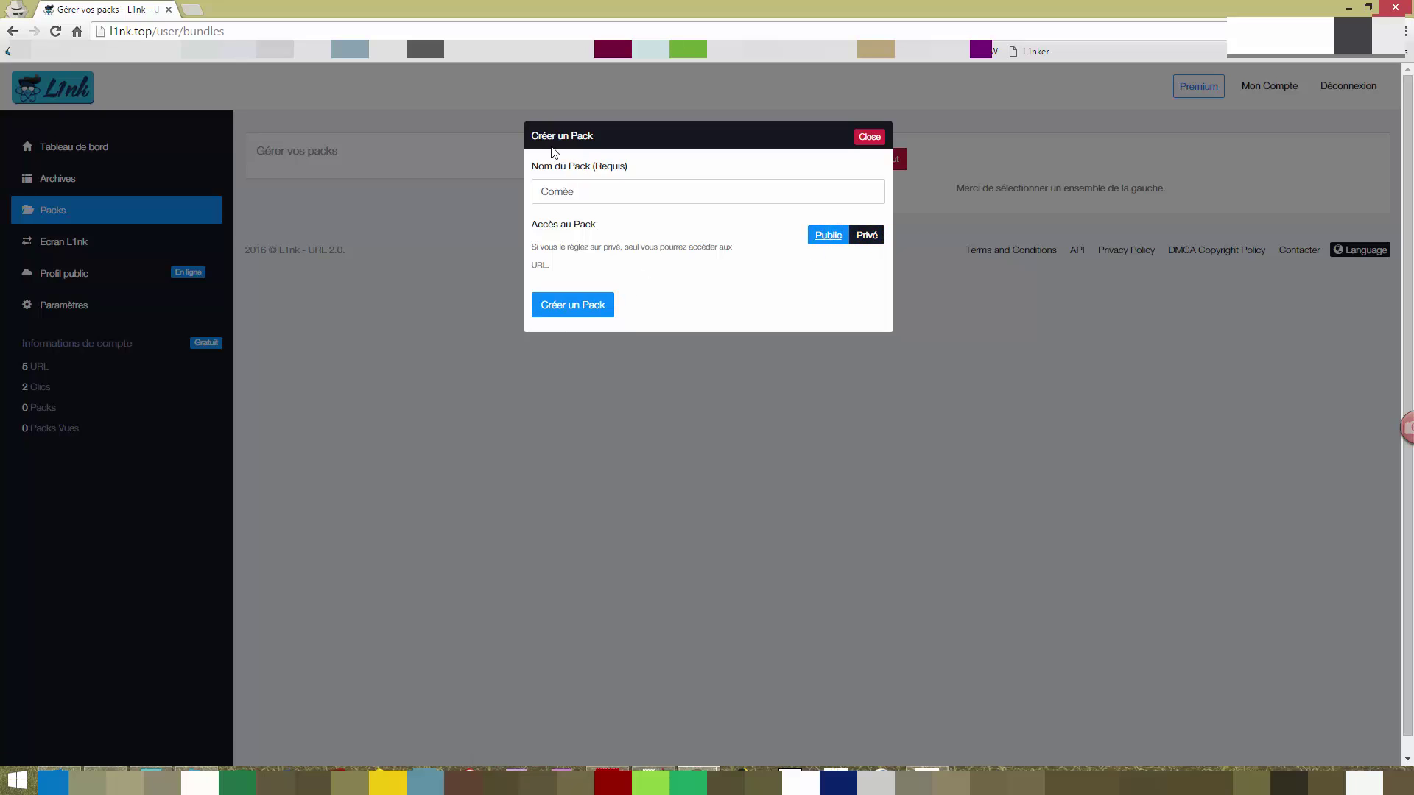
left_click(549, 308)
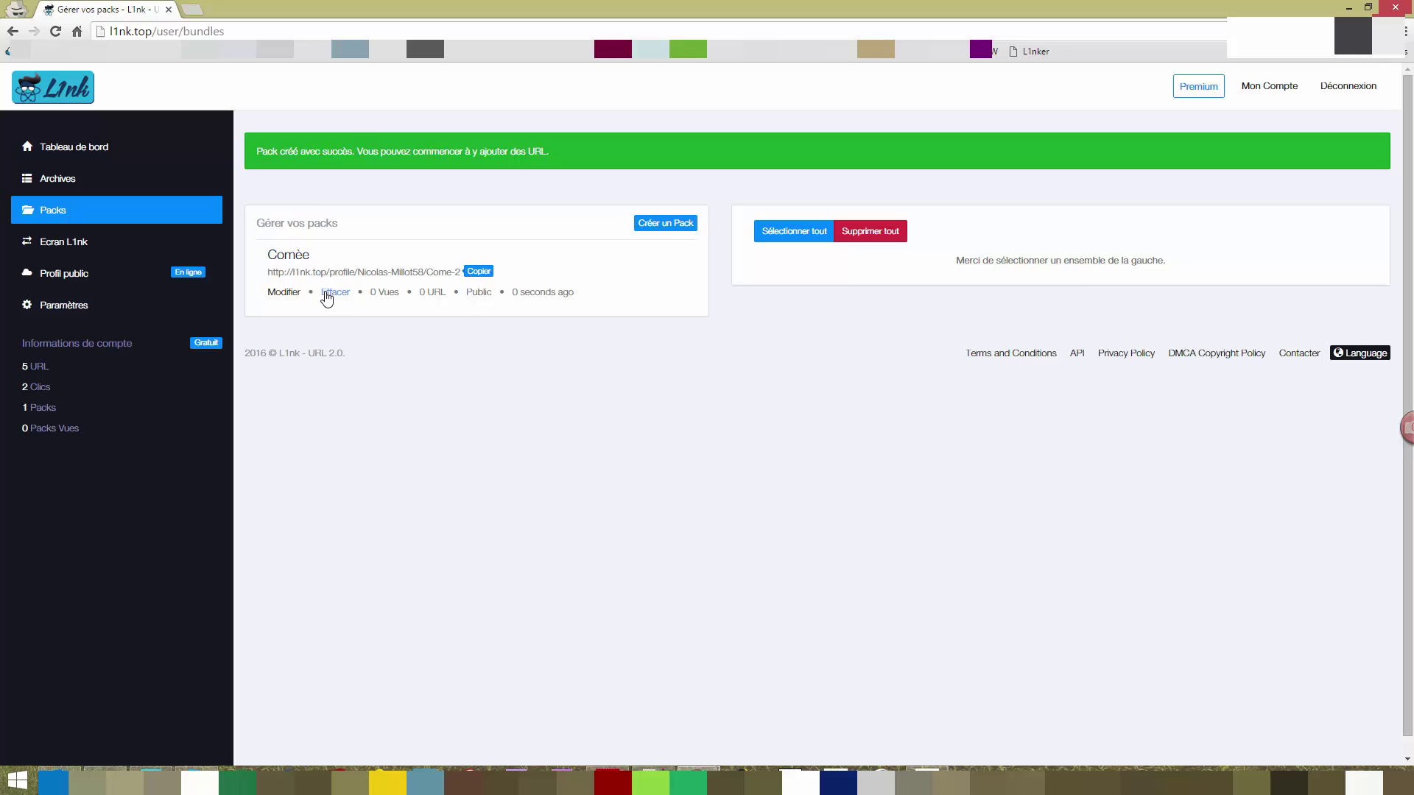
Rename the new pack as "Comete" and display the URLs it contains
left_click(279, 290)
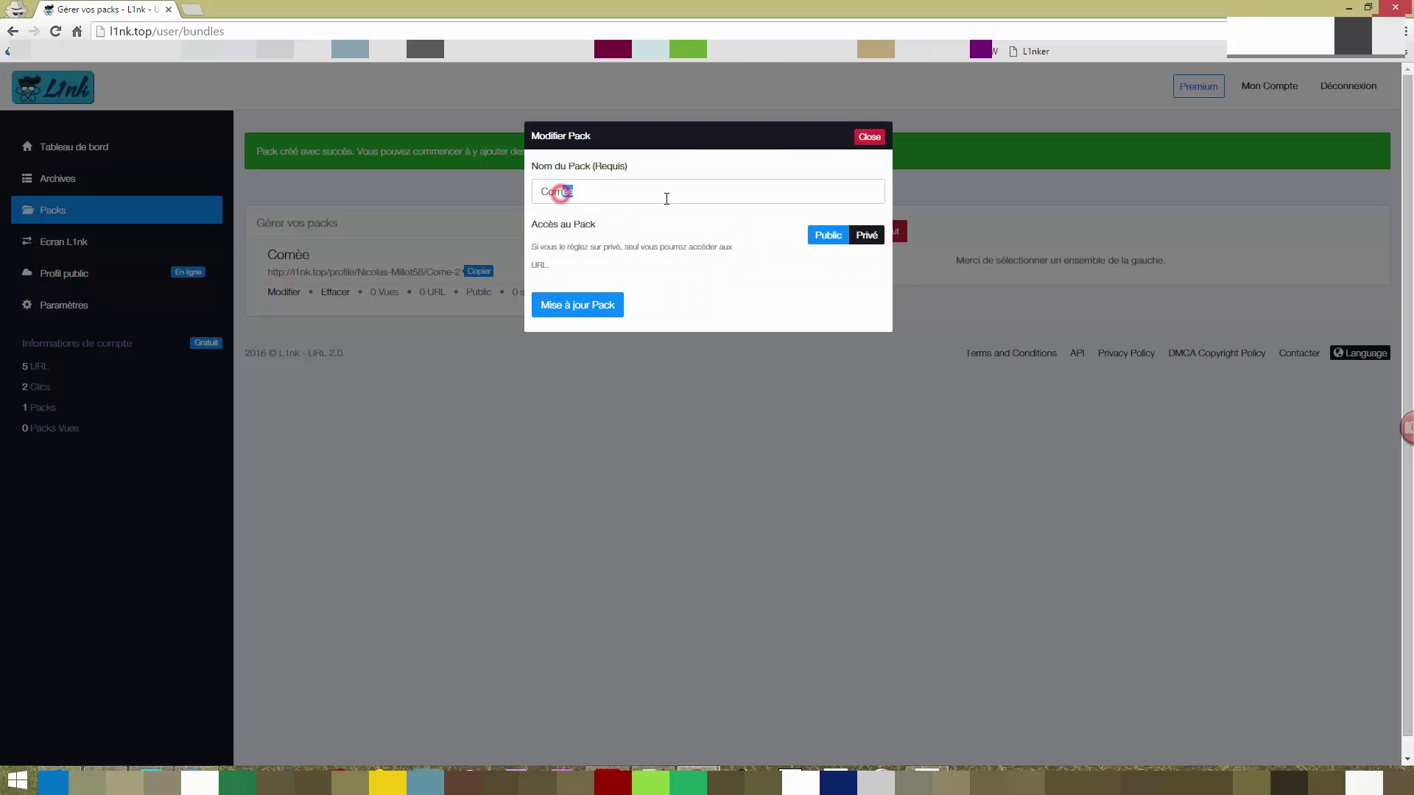
left_click(578, 308)
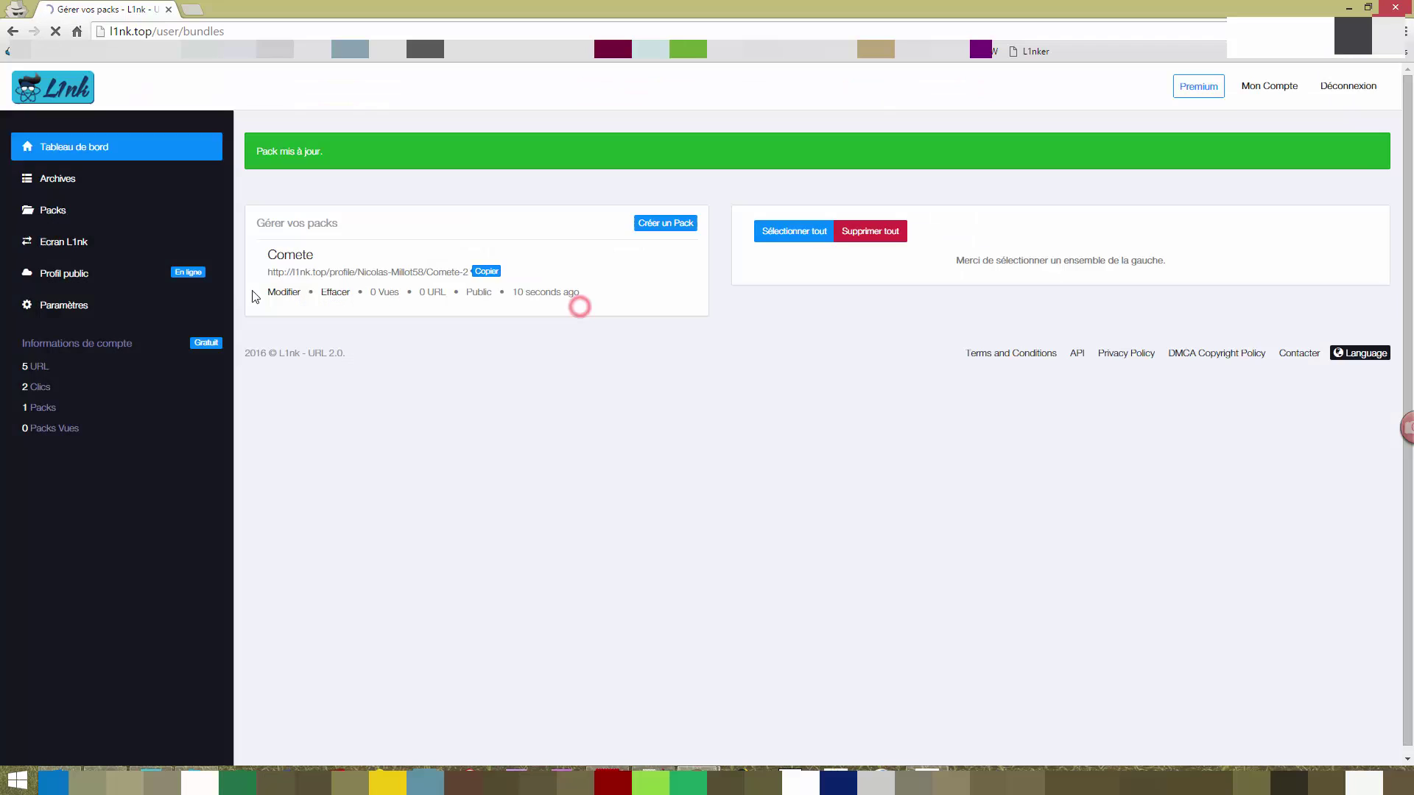
left_click(295, 256)
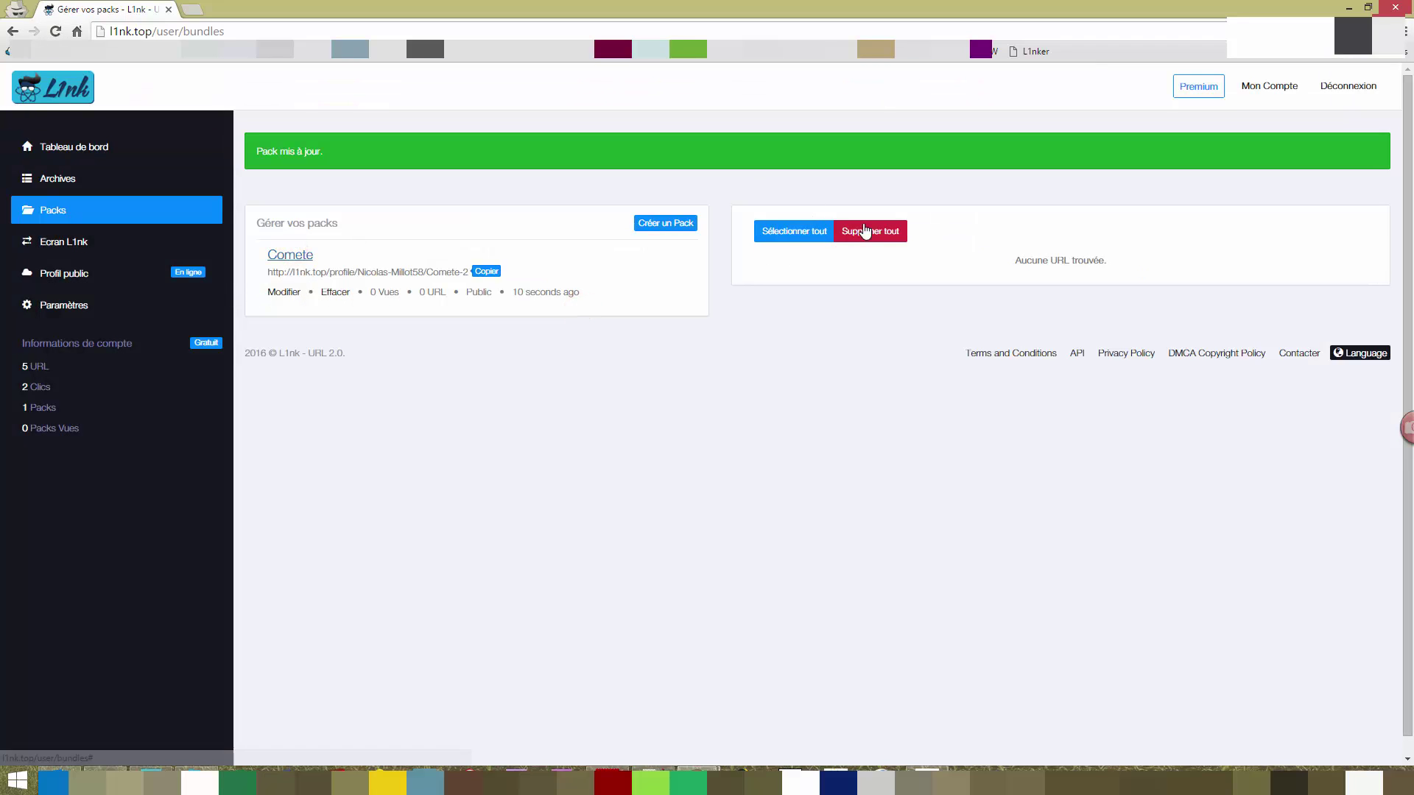
Return to the dashboard, select all the shortened URLs and clear the selection again
left_click(94, 147)
scroll(351, 349, "down", 2)
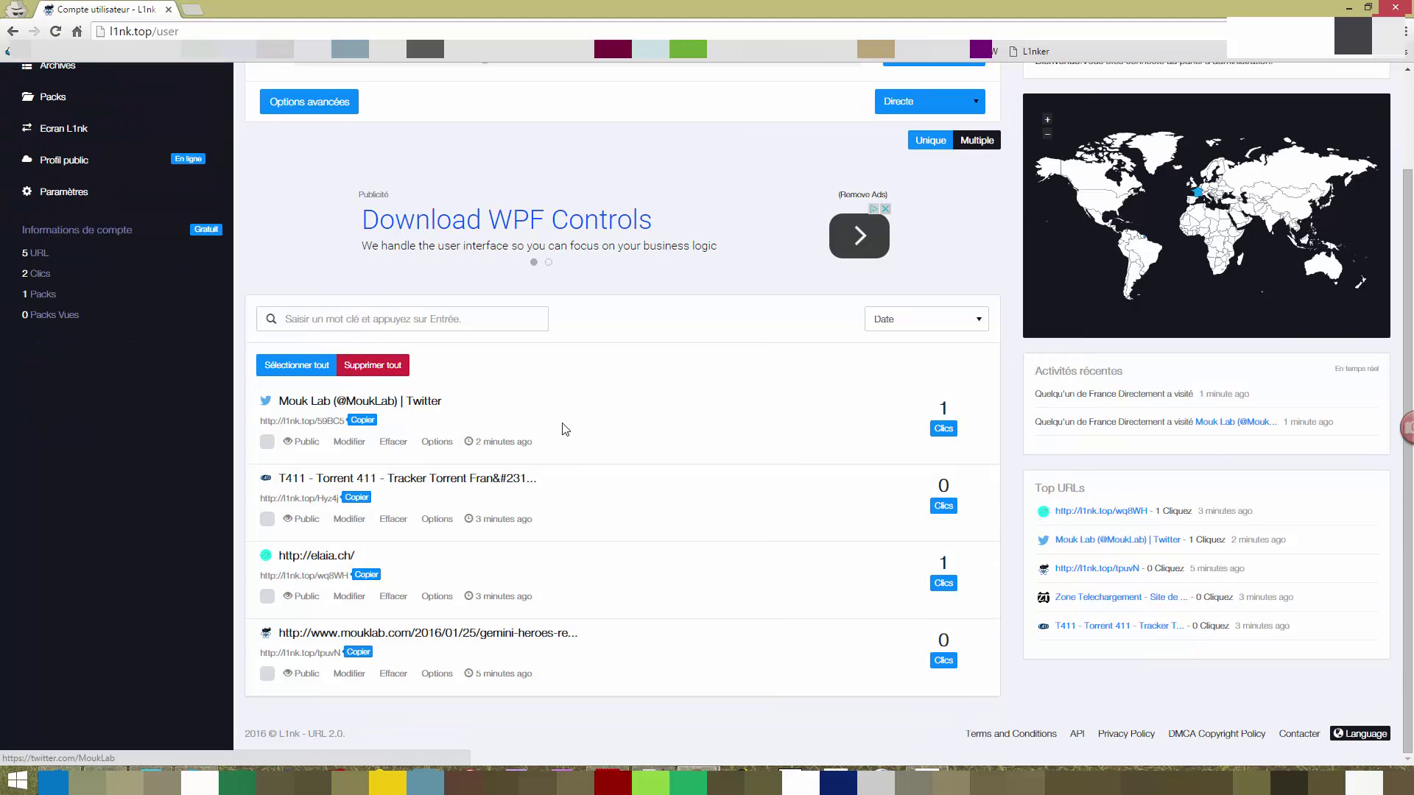
left_click(303, 362)
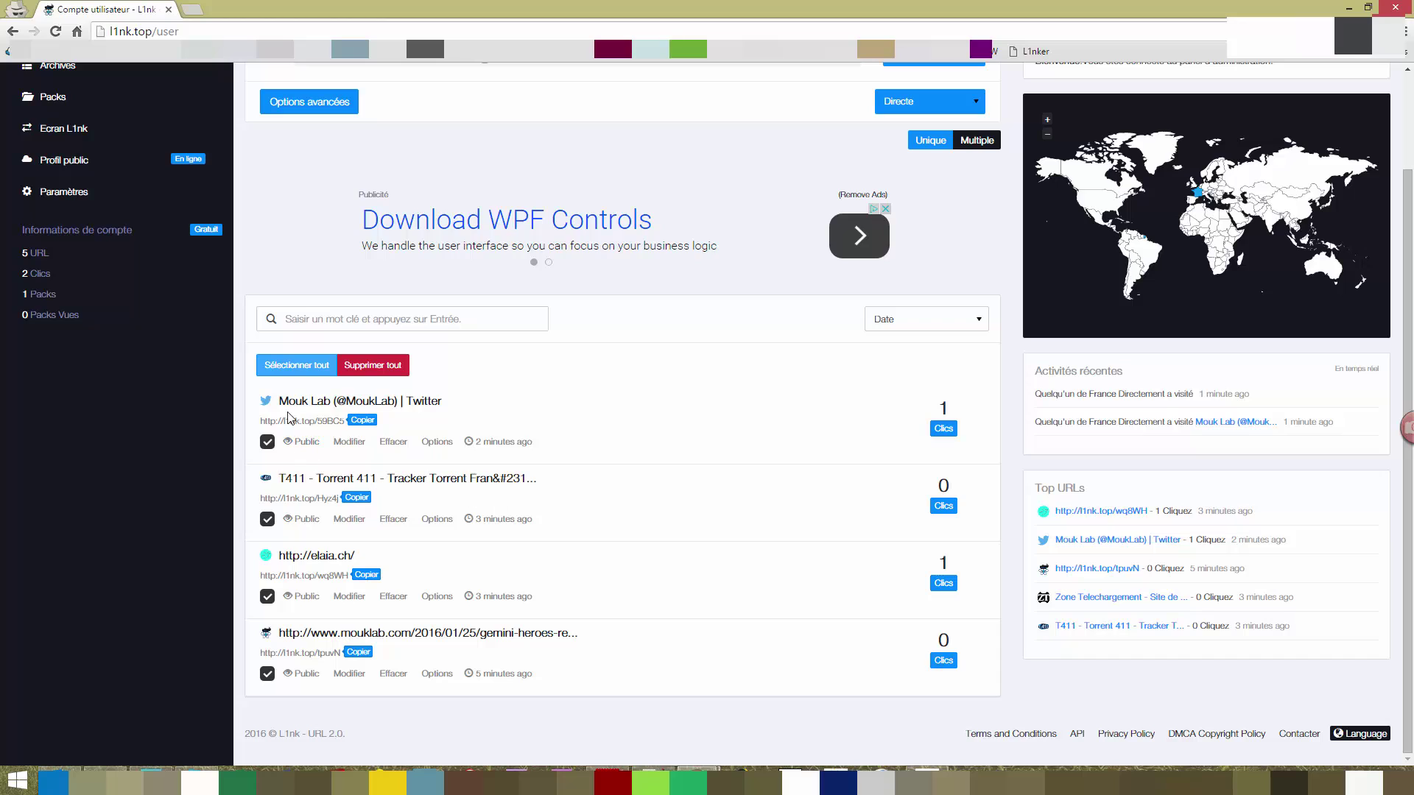
left_click(298, 360)
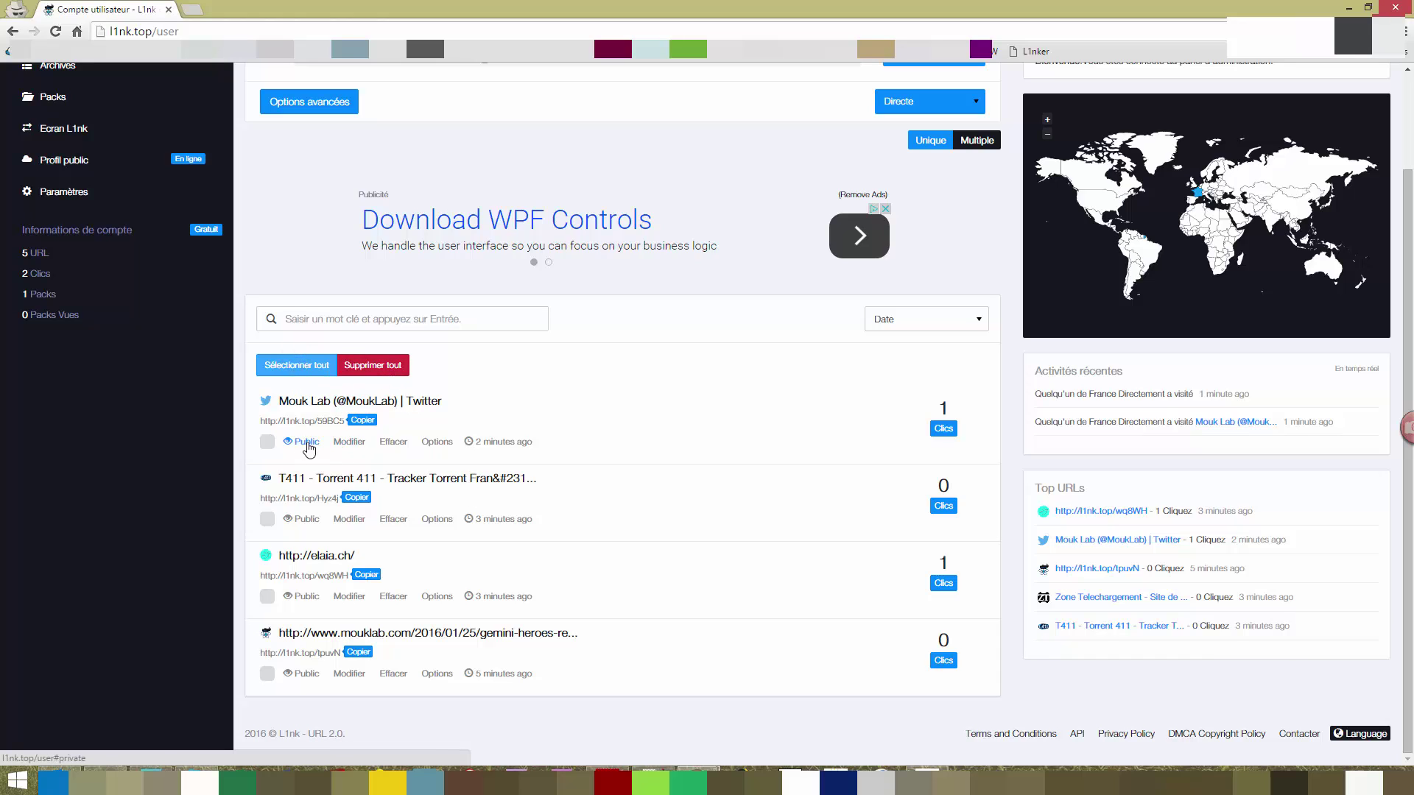
Add the Mouk Lab Twitter short link to the Comete pack and display the pack's URLs
left_click(440, 444)
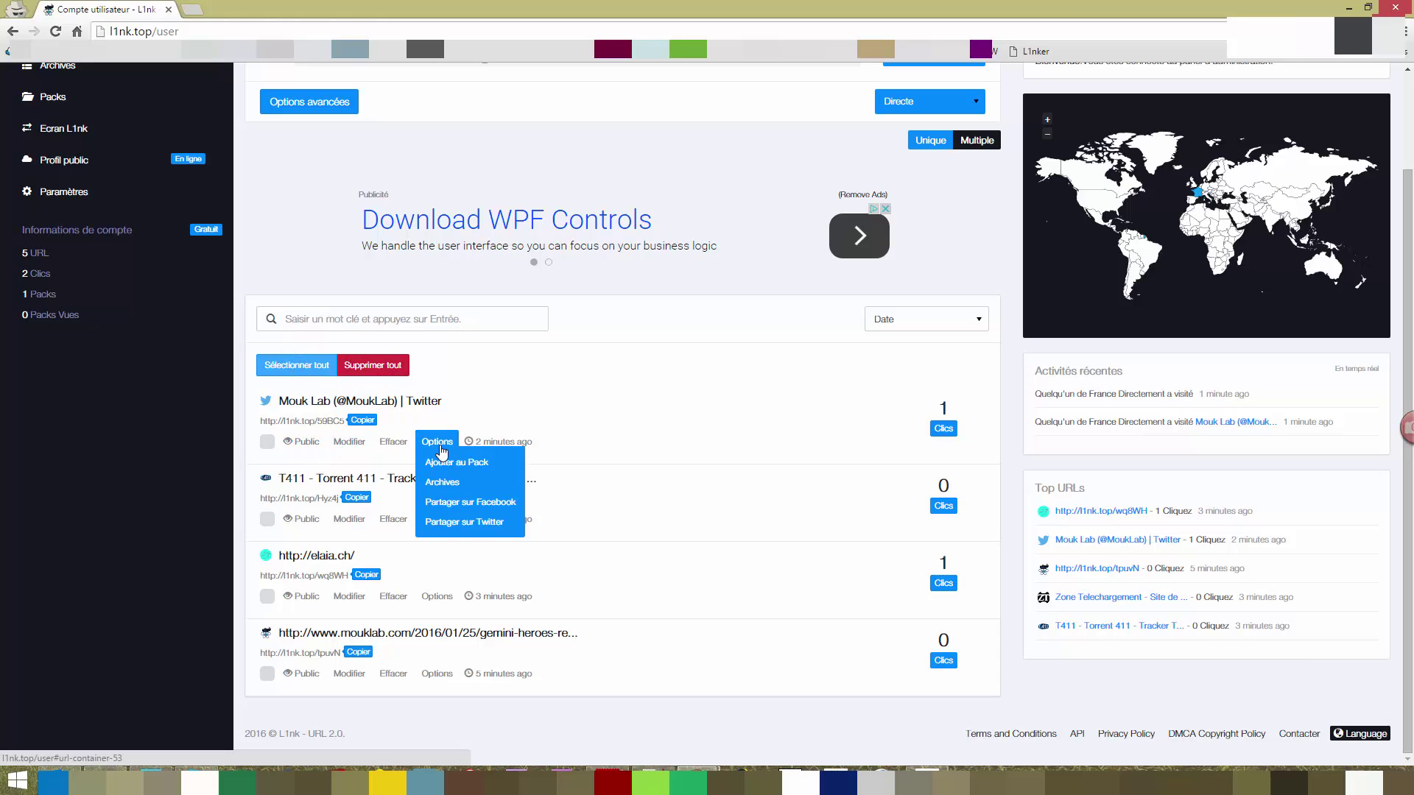
left_click(433, 446)
left_click(425, 445)
left_click(345, 425)
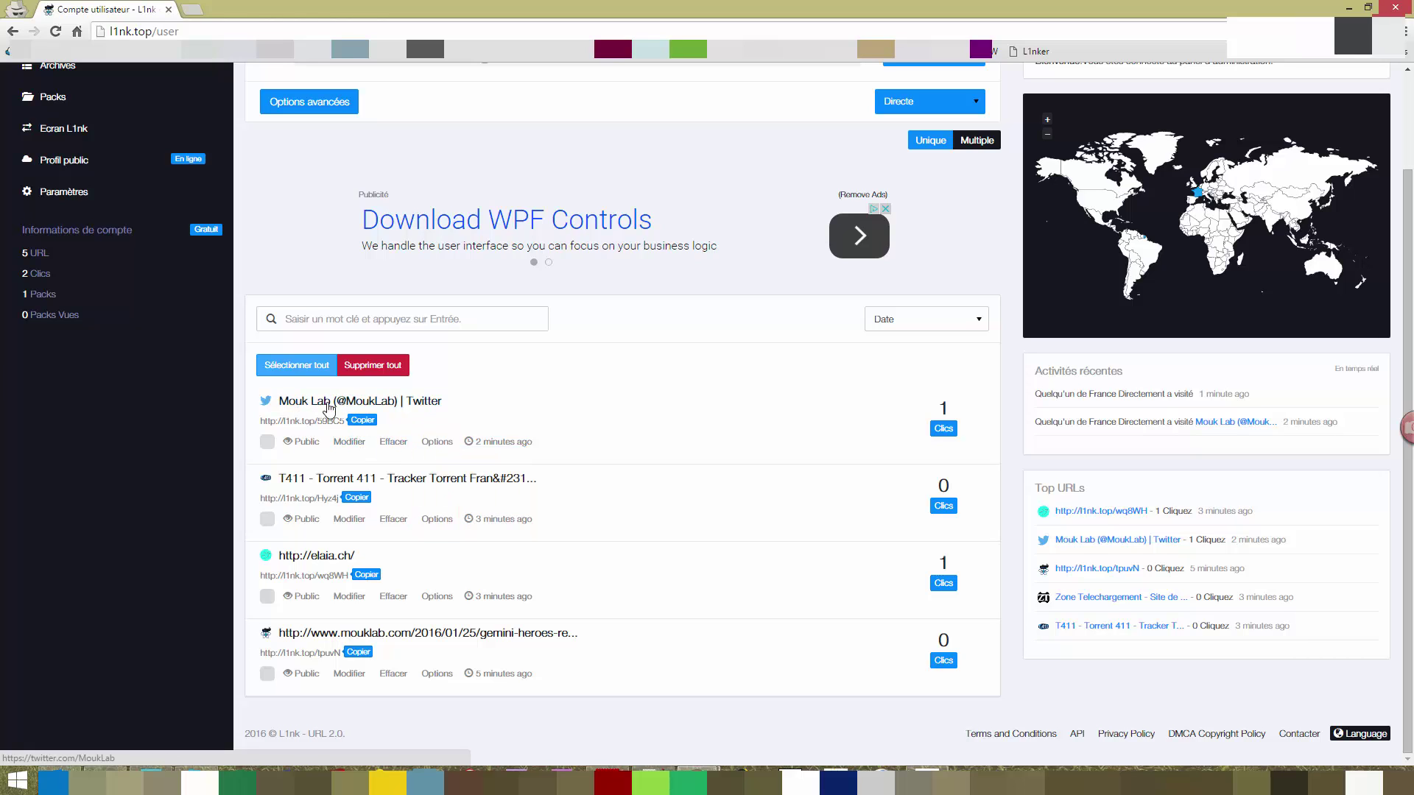
left_click(437, 443)
left_click(441, 458)
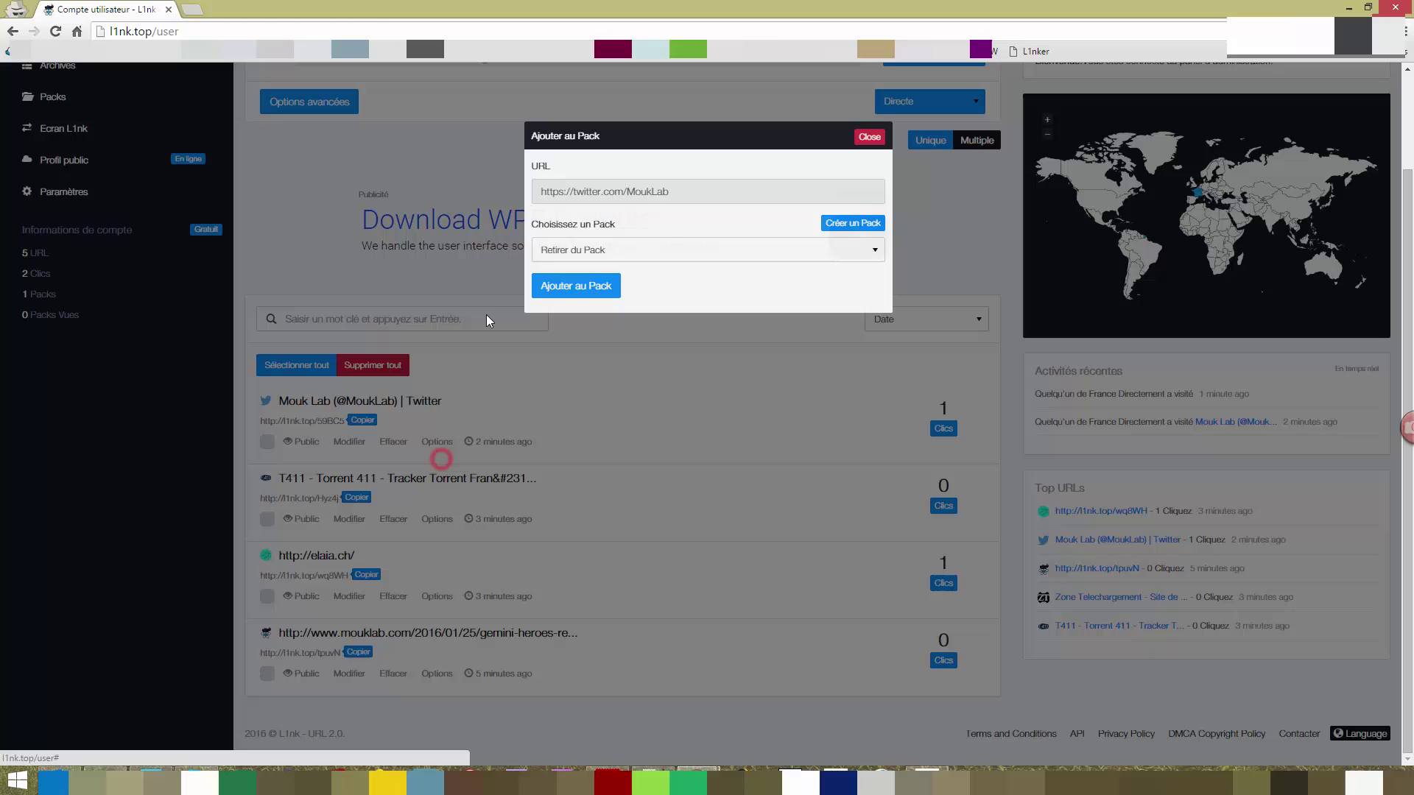
left_click(665, 249)
left_click(563, 315)
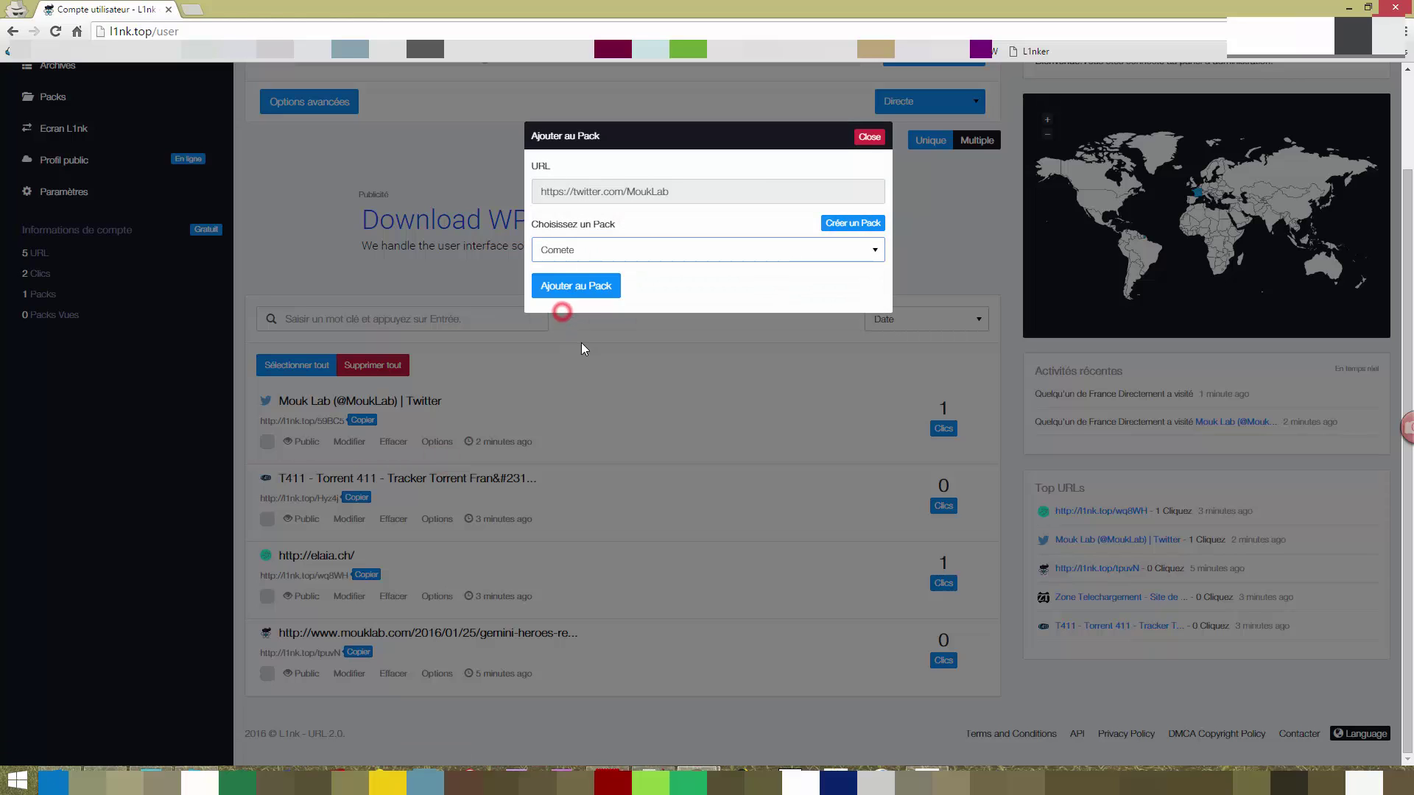
left_click(588, 285)
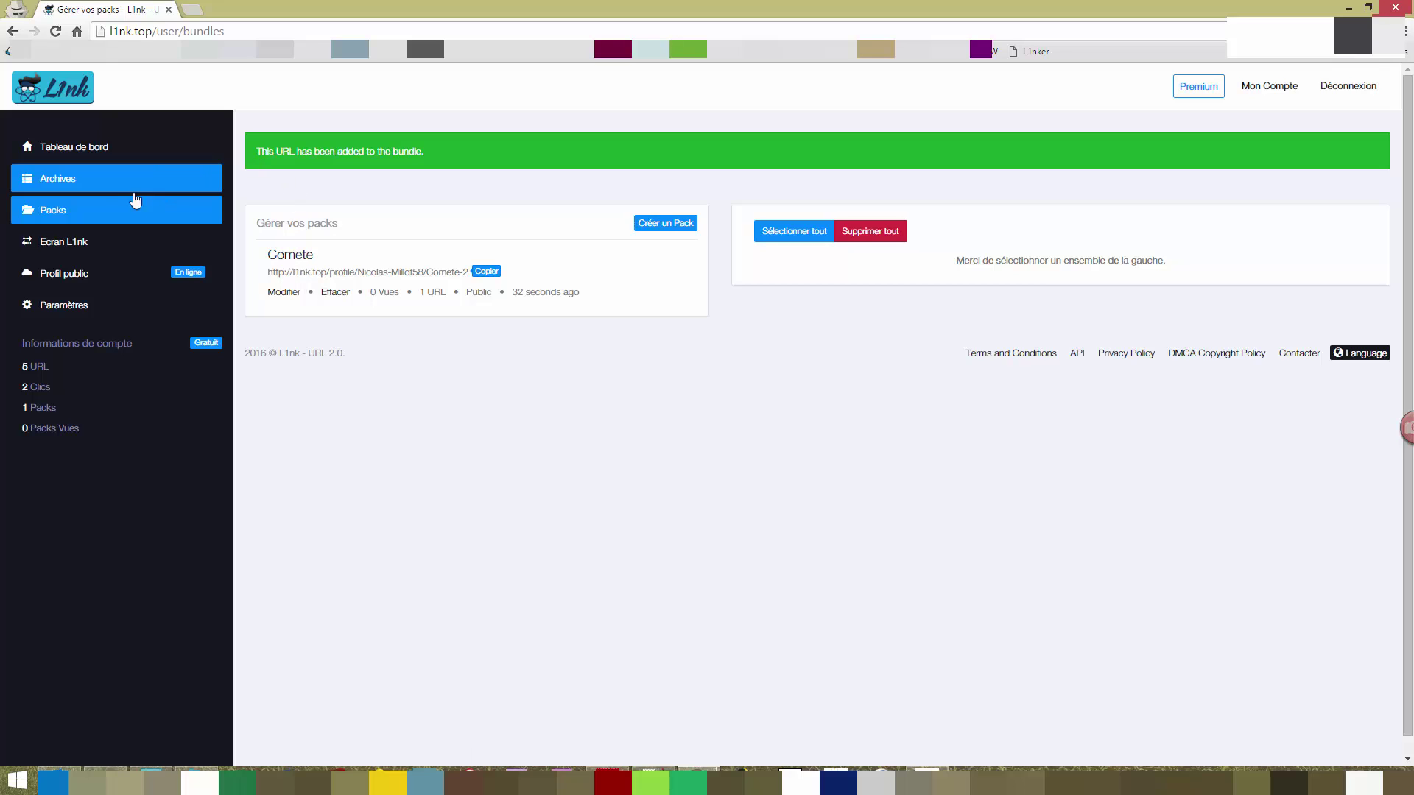
left_click(278, 256)
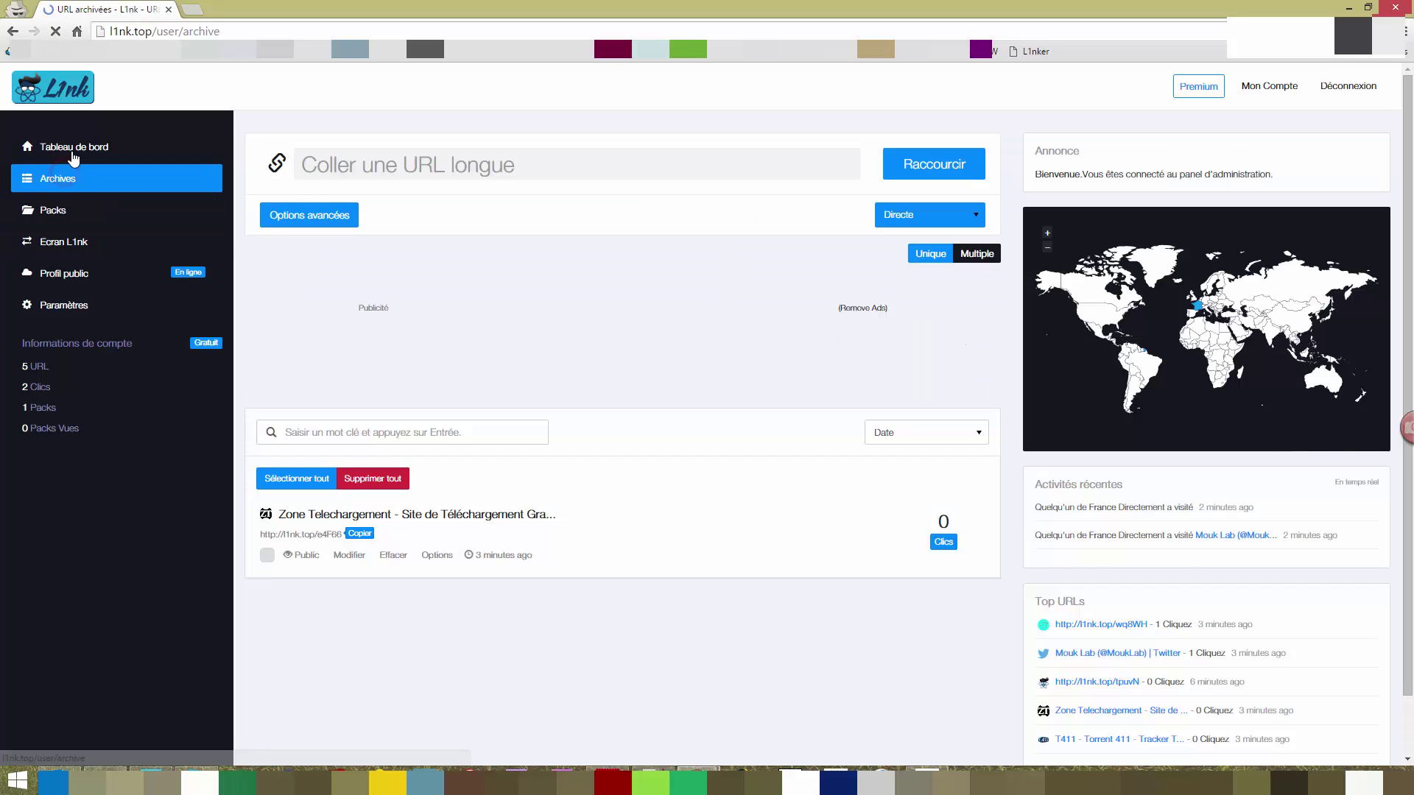
Add the T411 short link from the dashboard to the Comete pack and display the pack's URLs
left_click(63, 146)
scroll(331, 389, "down", 3)
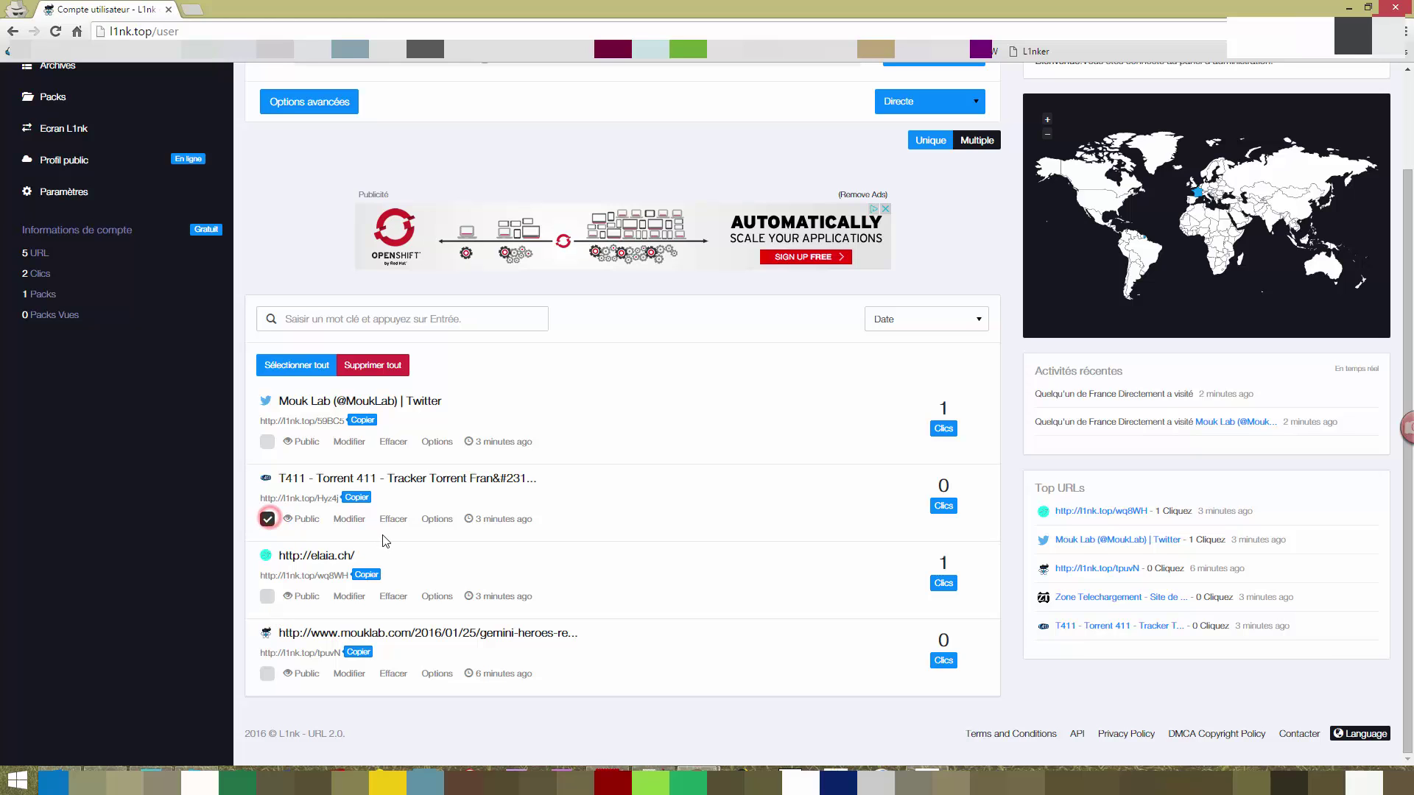
left_click(437, 518)
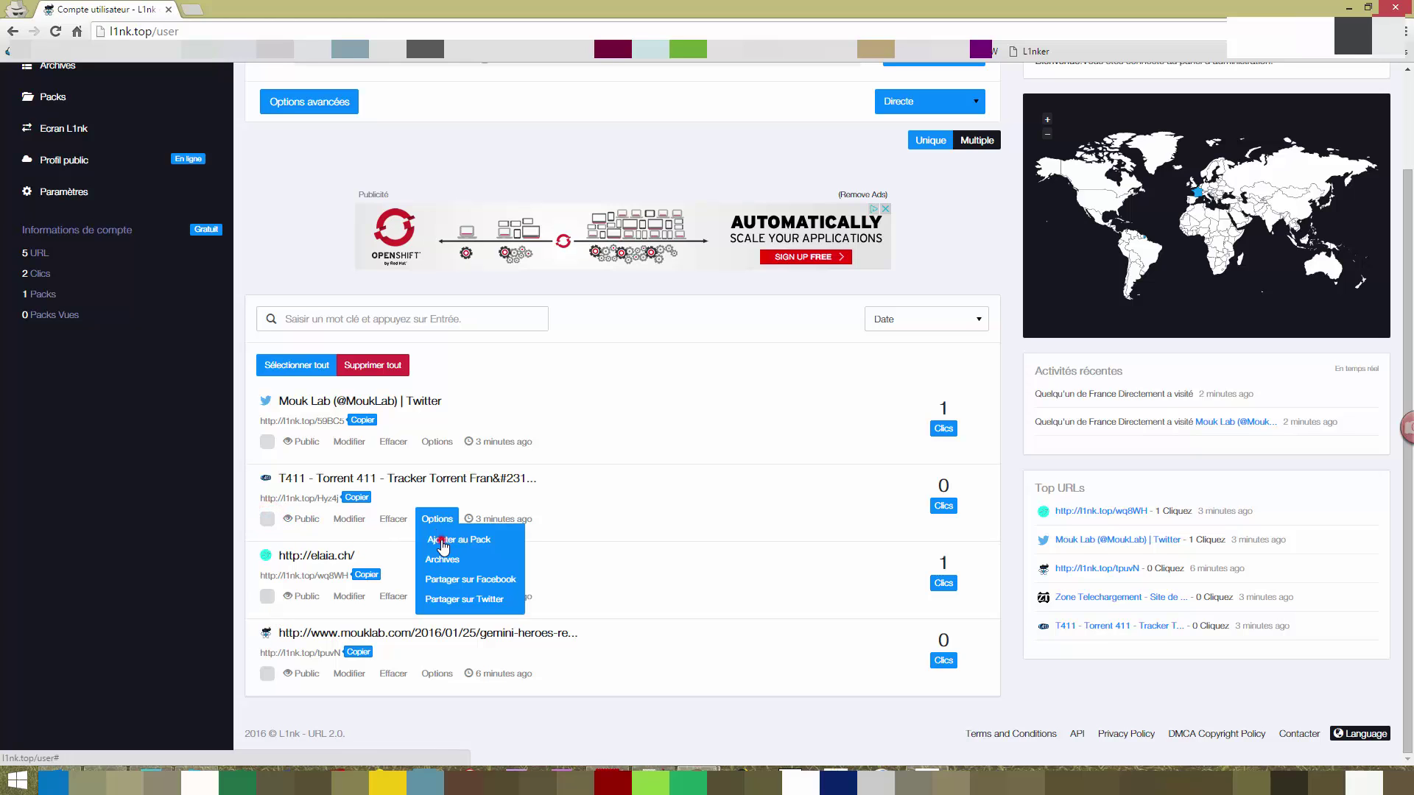
left_click(443, 542)
left_click(579, 249)
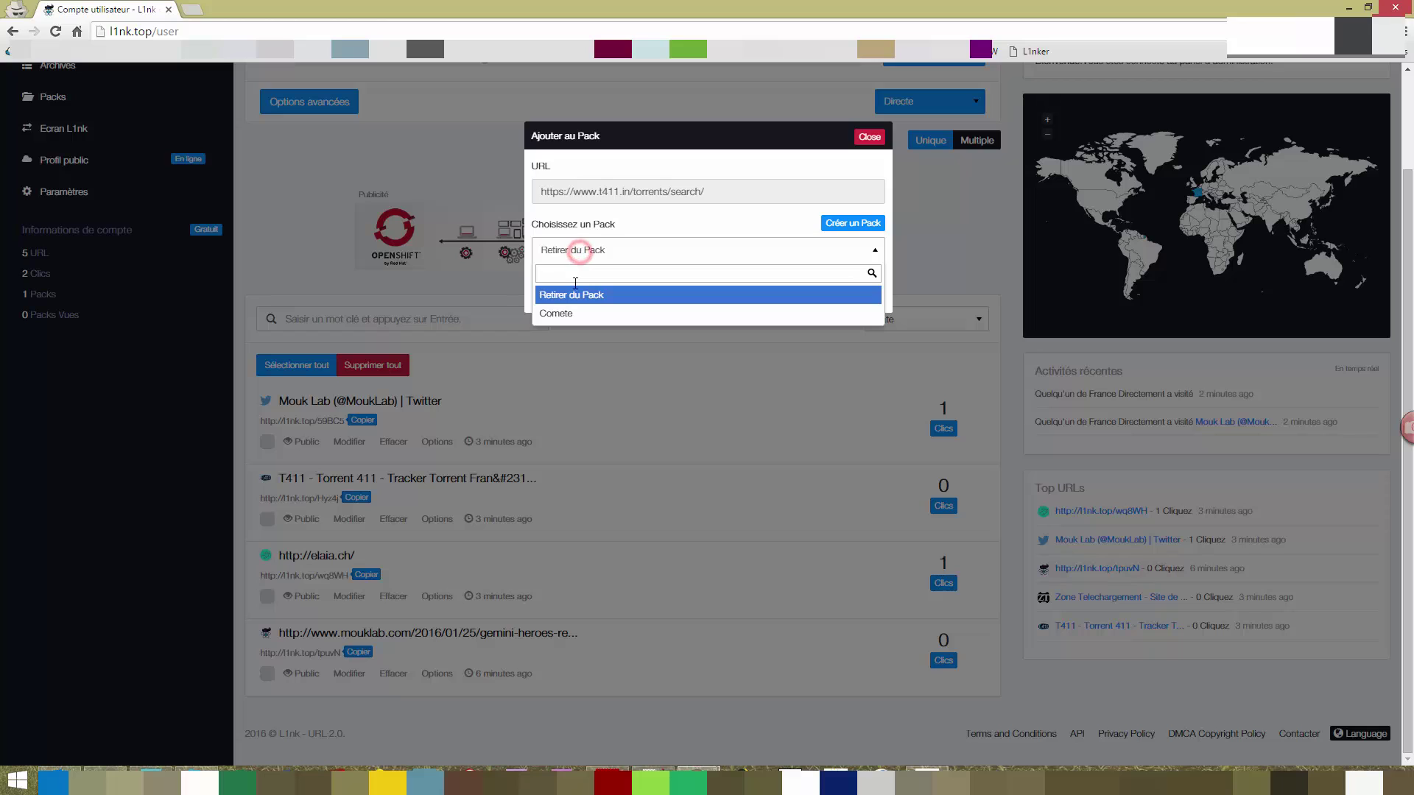
left_click(573, 314)
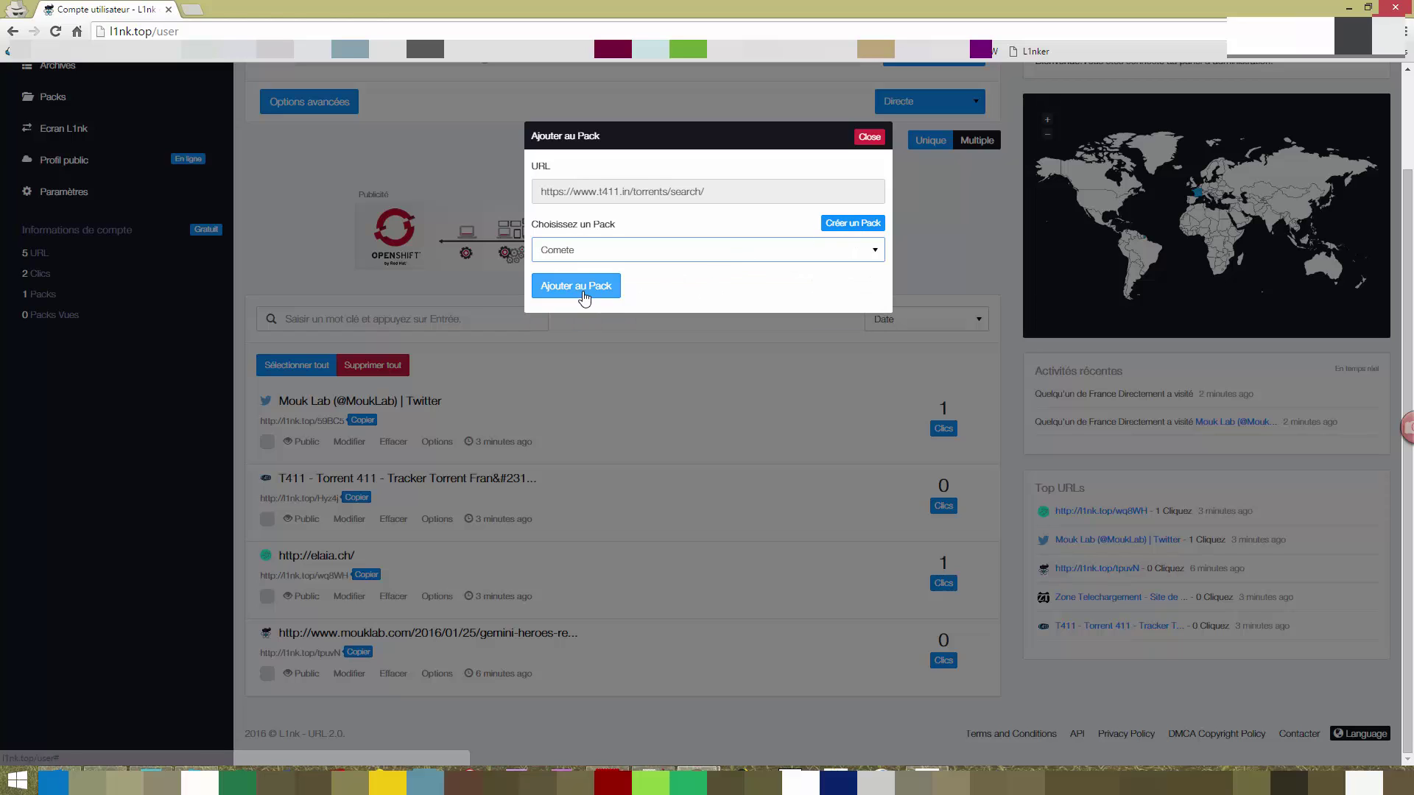
left_click(584, 298)
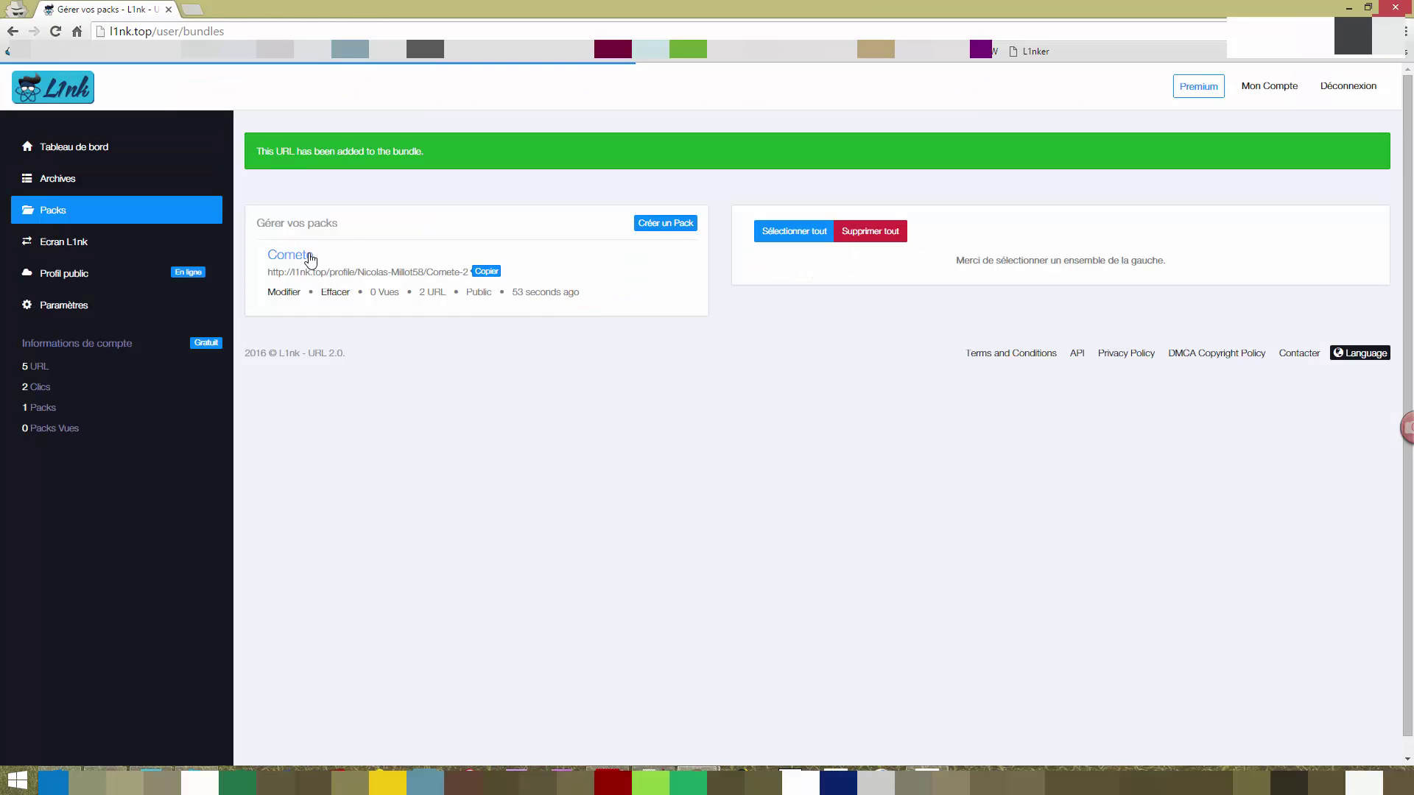
left_click(289, 255)
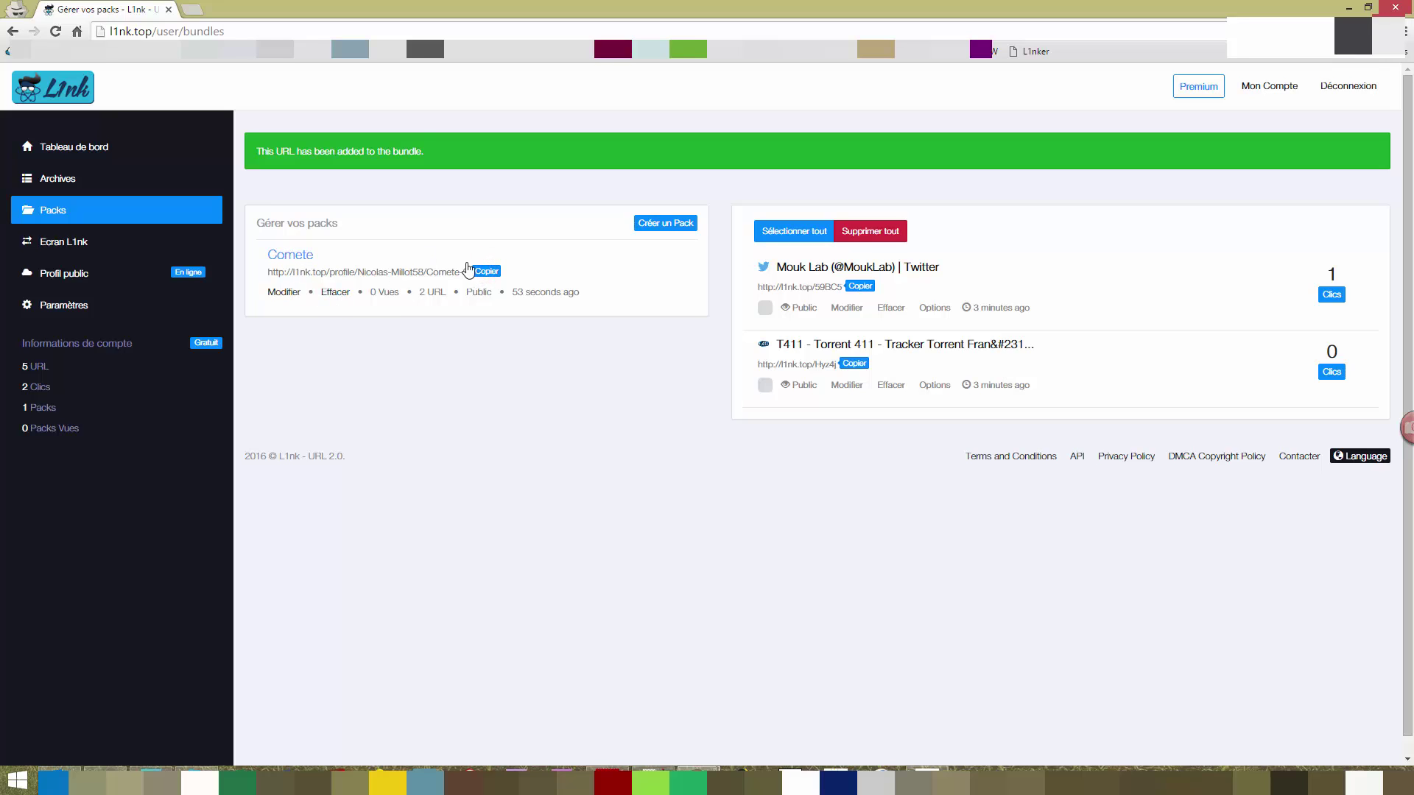
Copy the Comete pack's public address and open it in a new browser tab
left_click(190, 10)
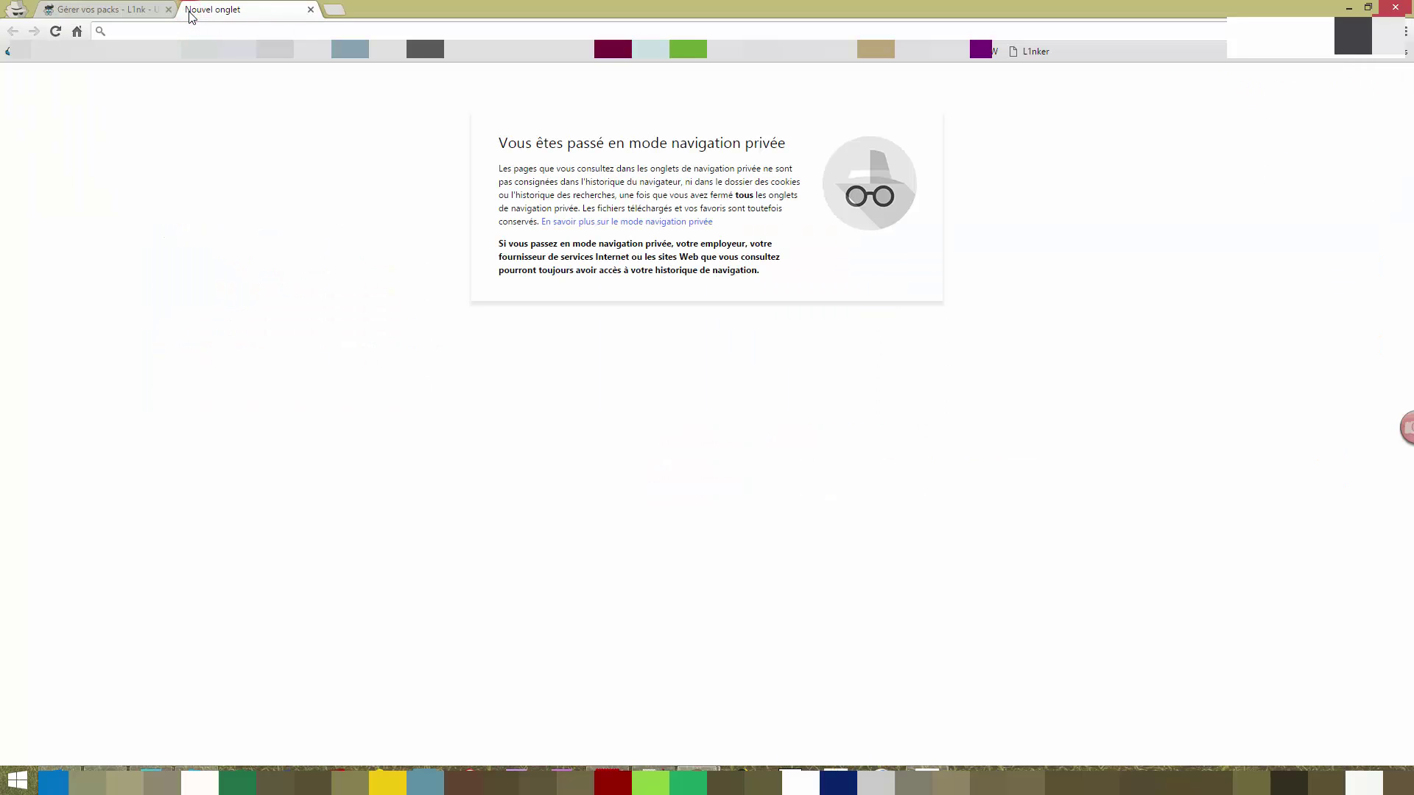
type("http://l1nk.top/wq8WH")
left_click(109, 9)
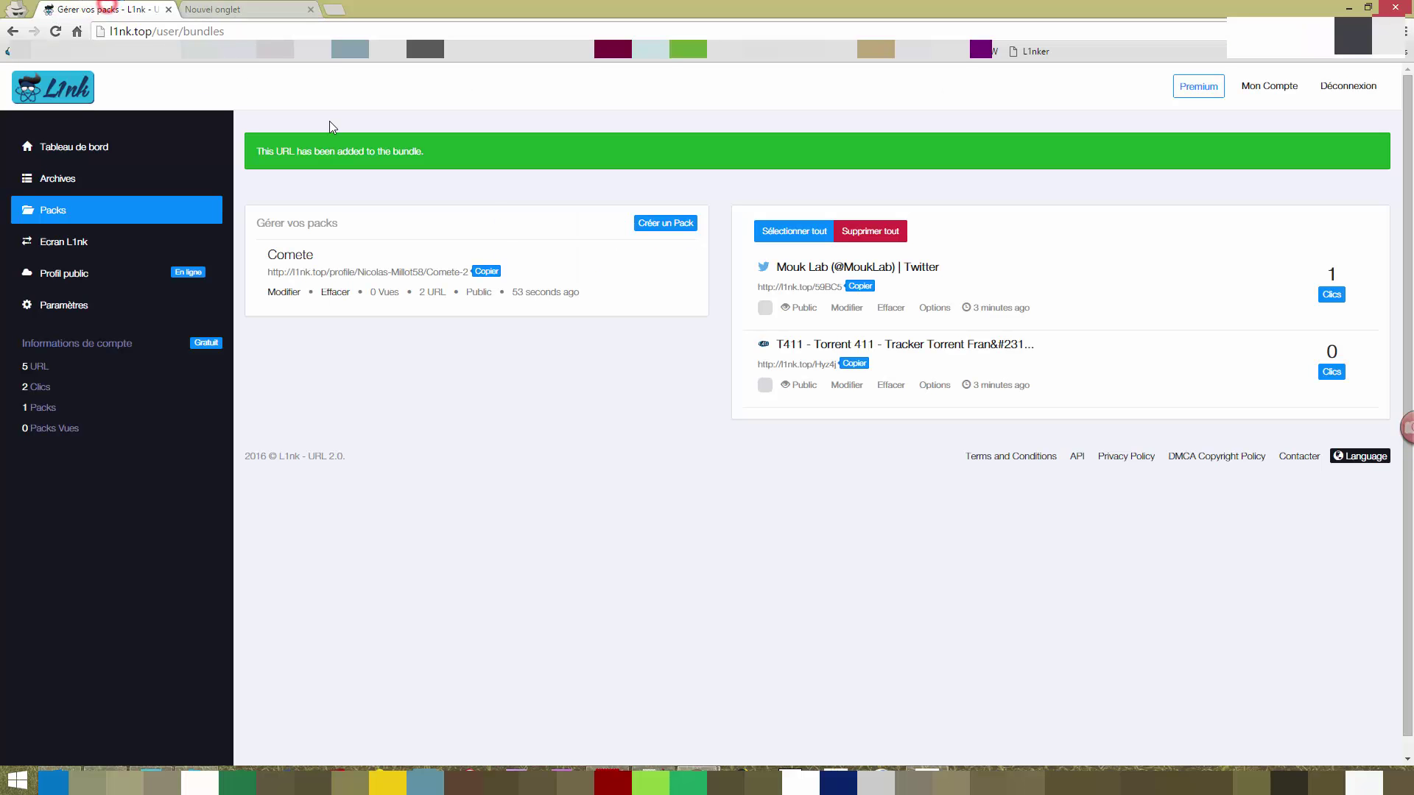
left_click(248, 5)
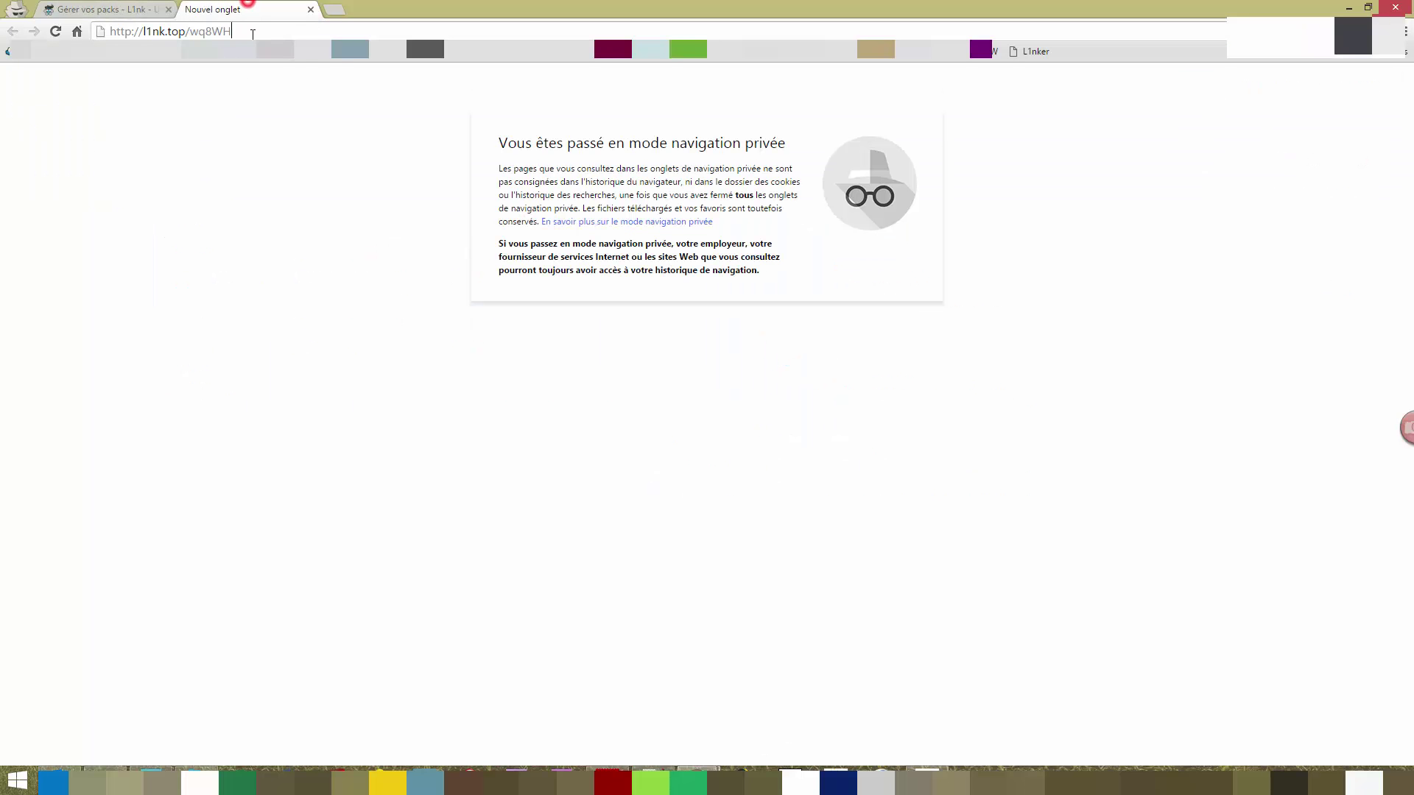
left_click(251, 34)
type("http://l1nk.top/profile/Nicolas-Millot58/Comete-2")
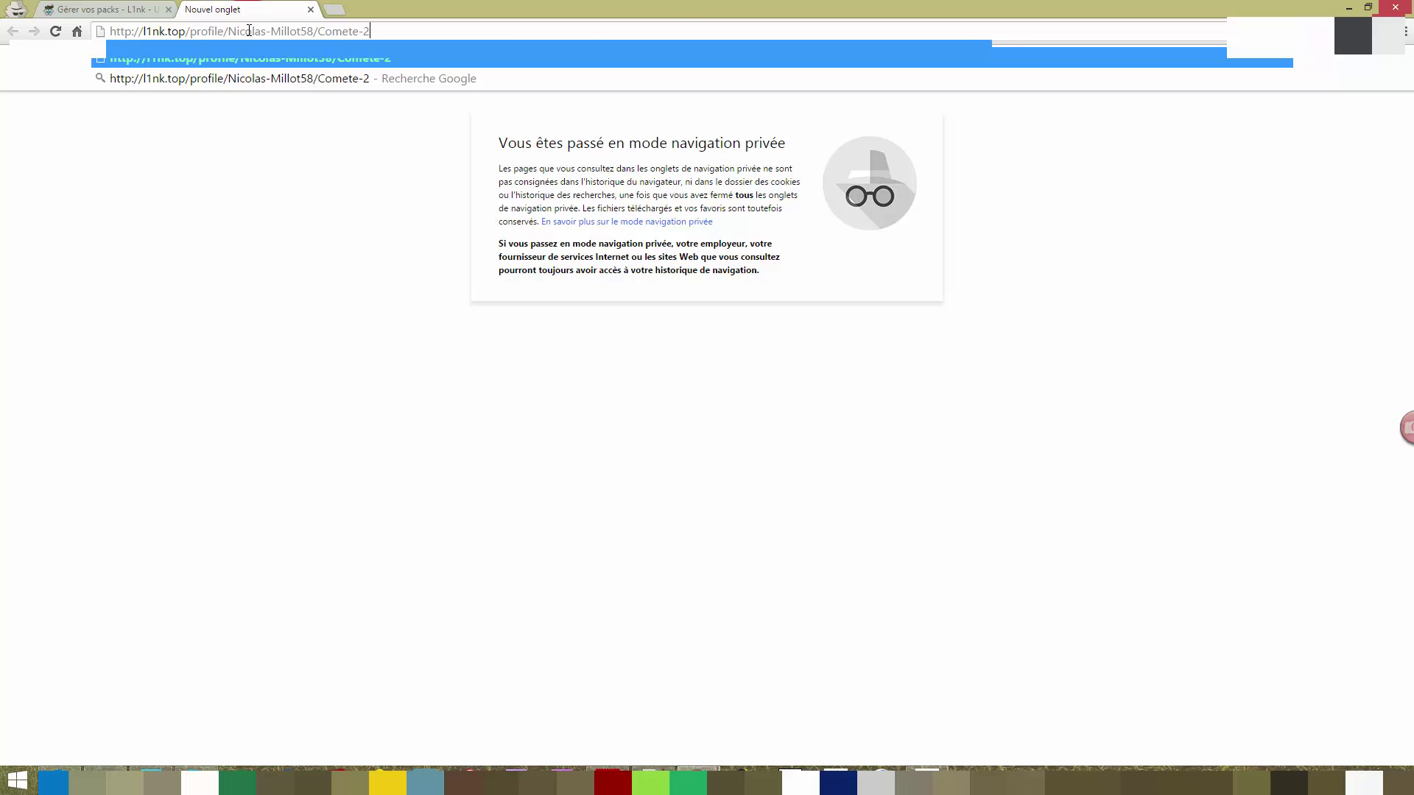
key("Return")
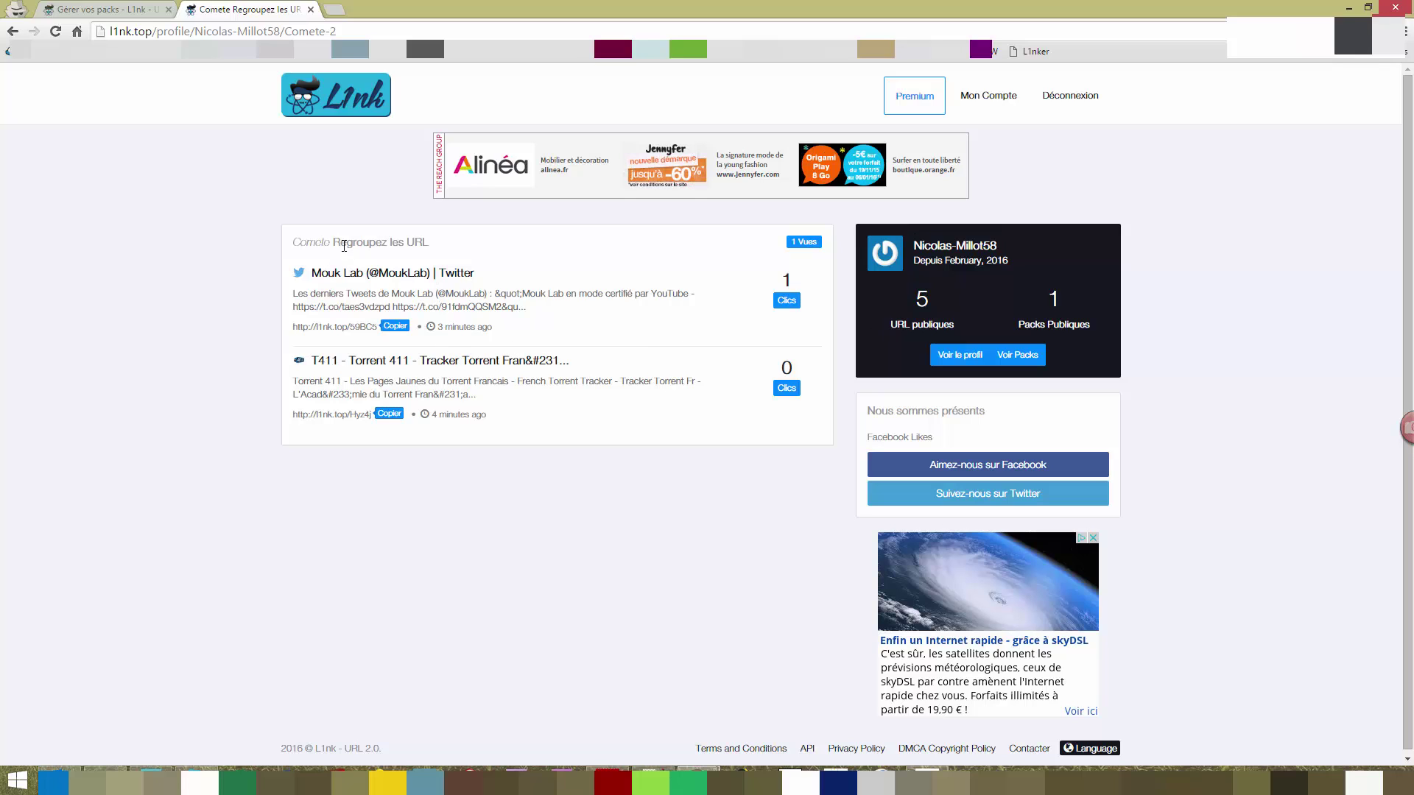
Examine the Comete pack's page and the public profile's URLs and packs, and close the tab
double_click(301, 241)
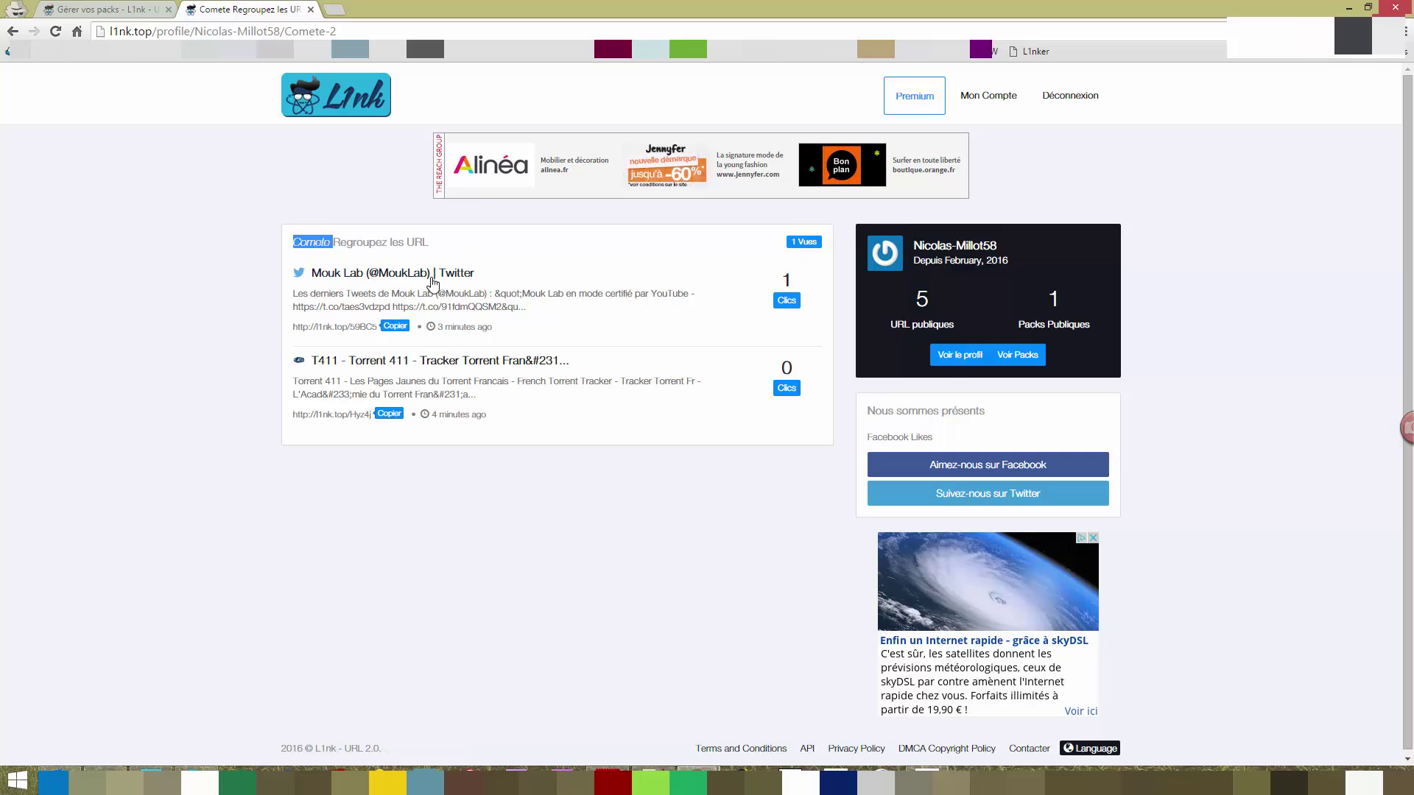
left_click(1032, 357)
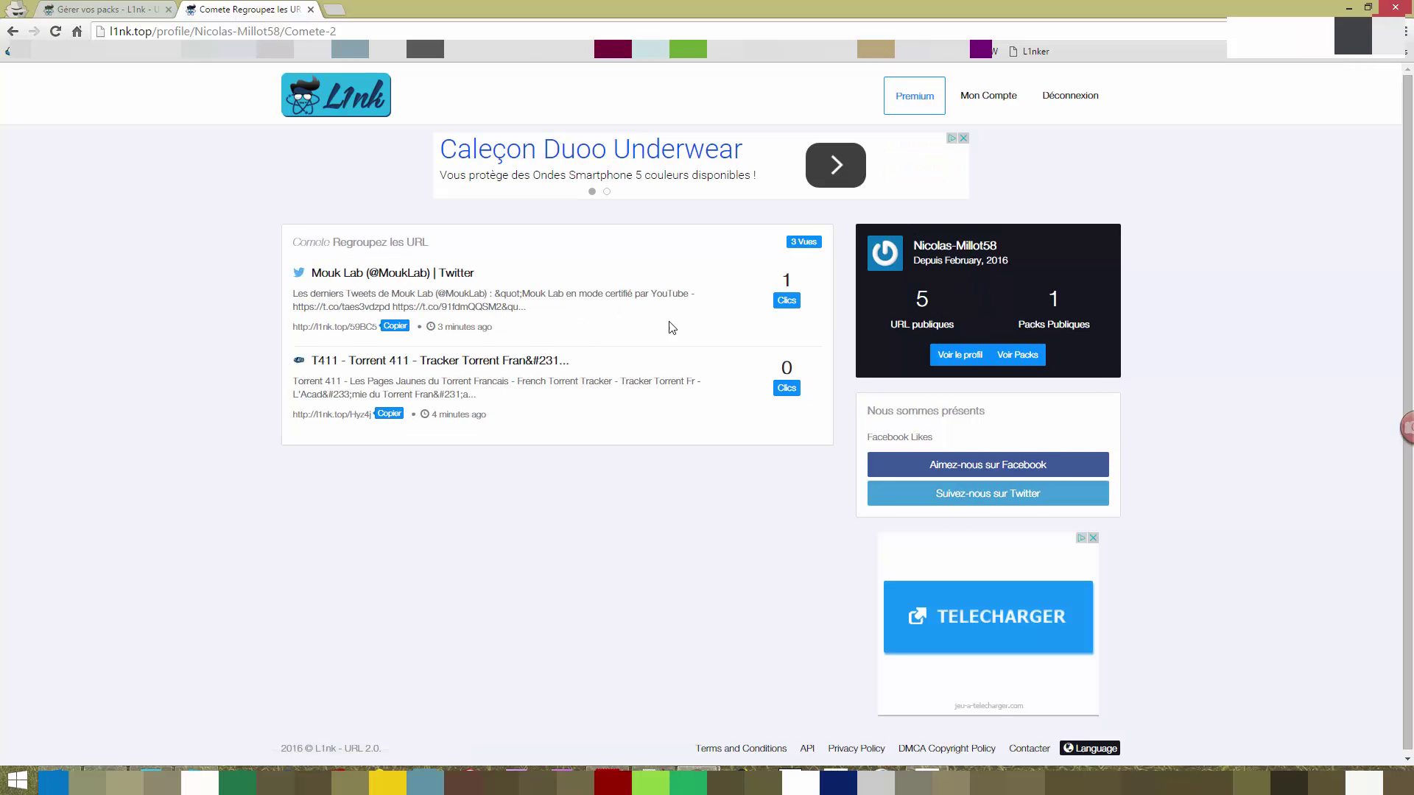
left_click(961, 355)
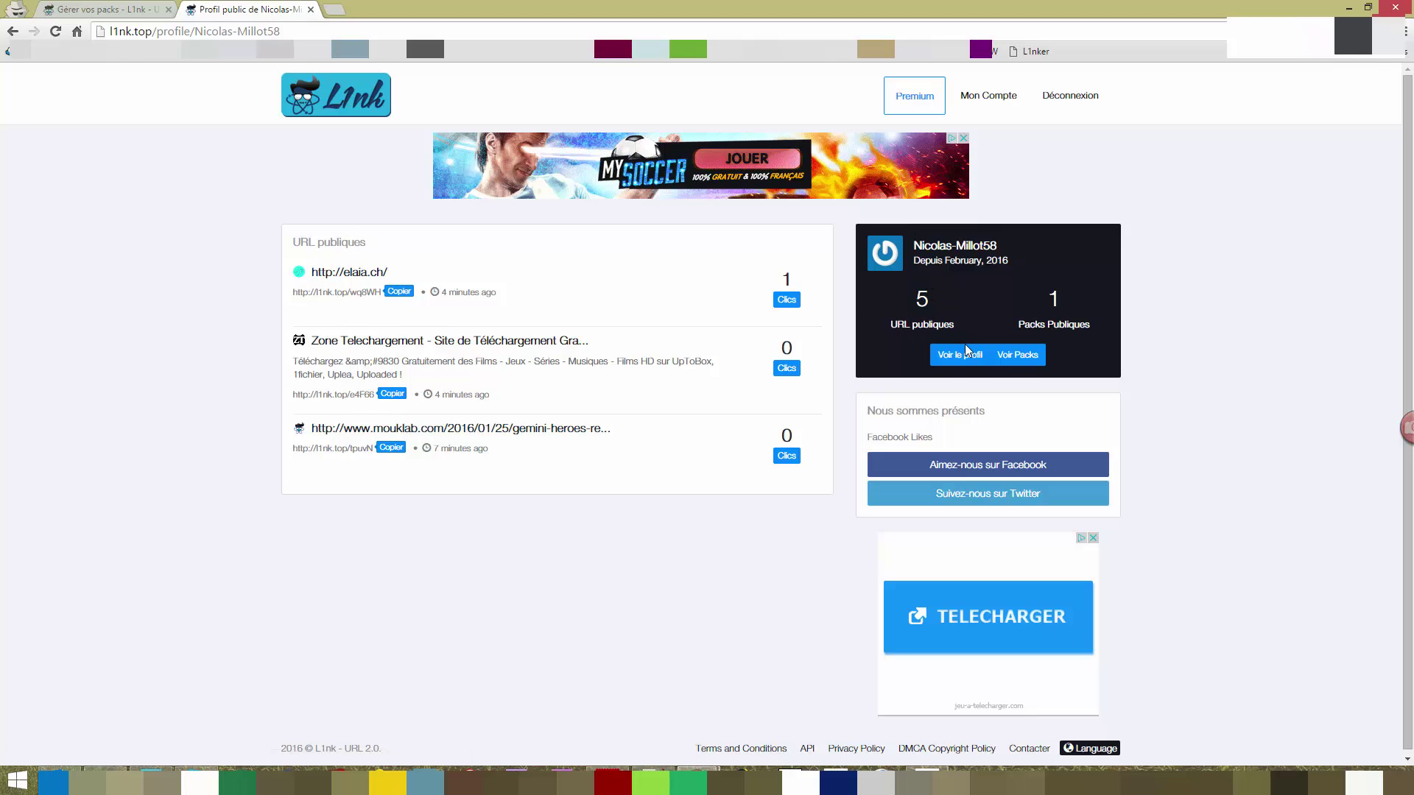
left_click(1016, 355)
left_click(341, 276)
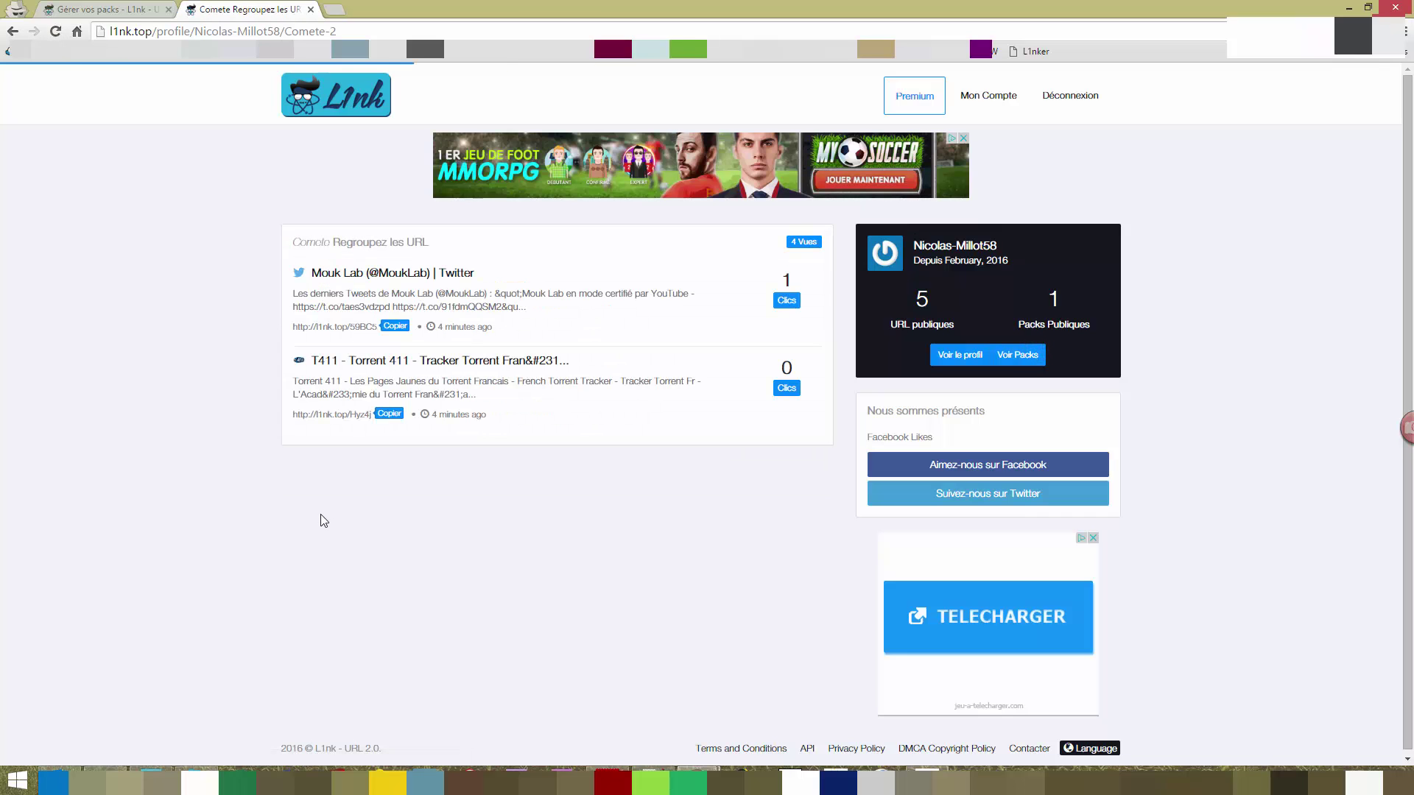
key("ctrl+w")
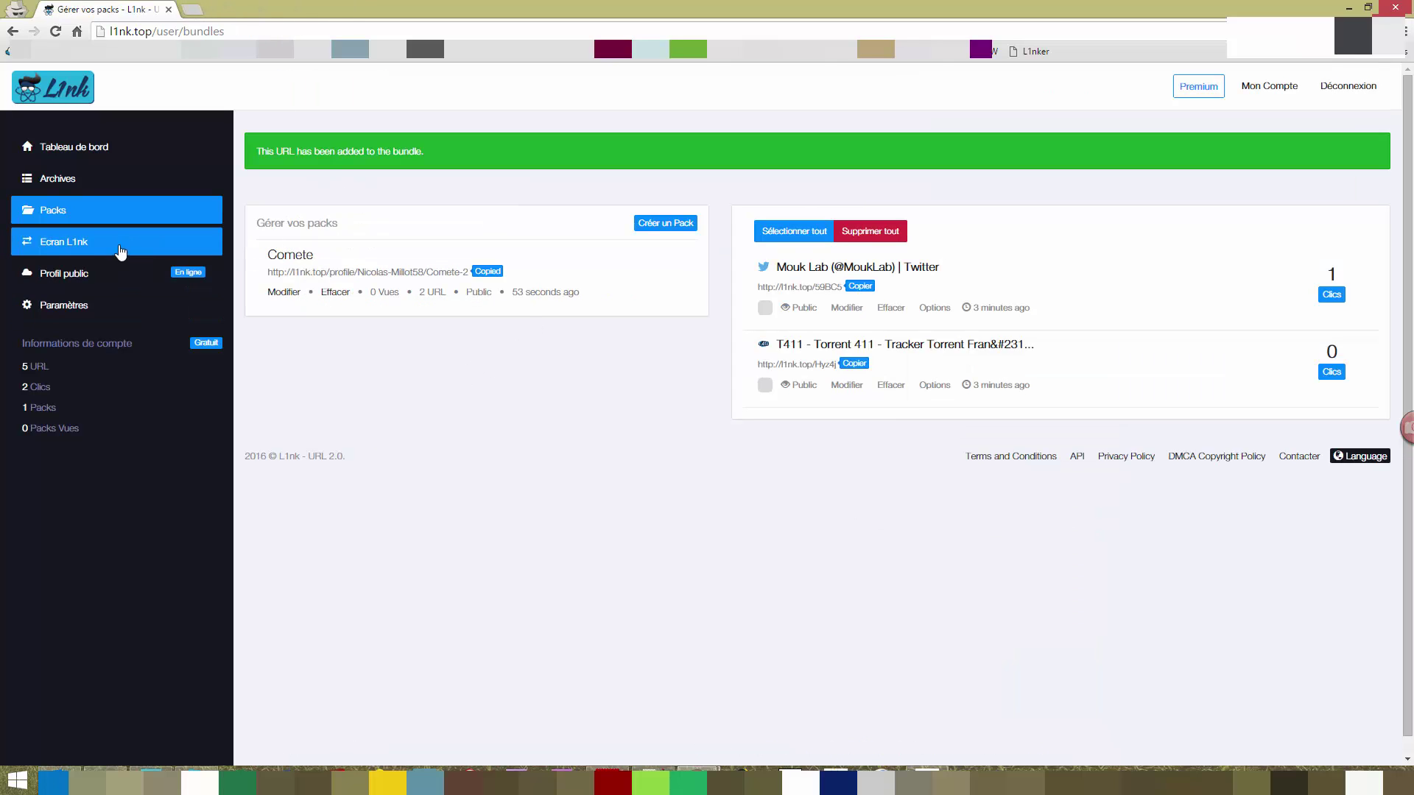
Open Ecran L1nk to view the Premium plans, and bring up the Pro account's custom L1nk screen page
left_click(72, 242)
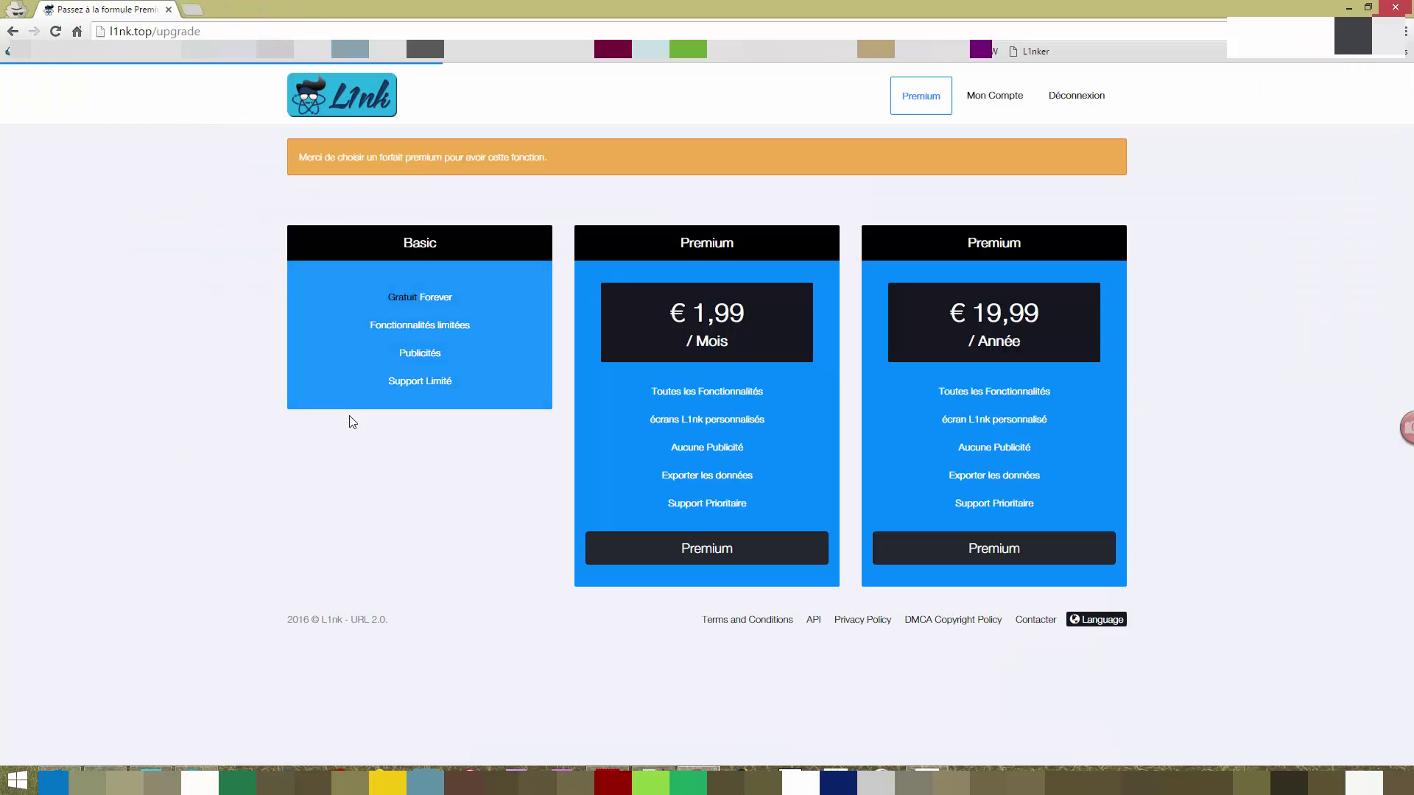
key("alt+Left")
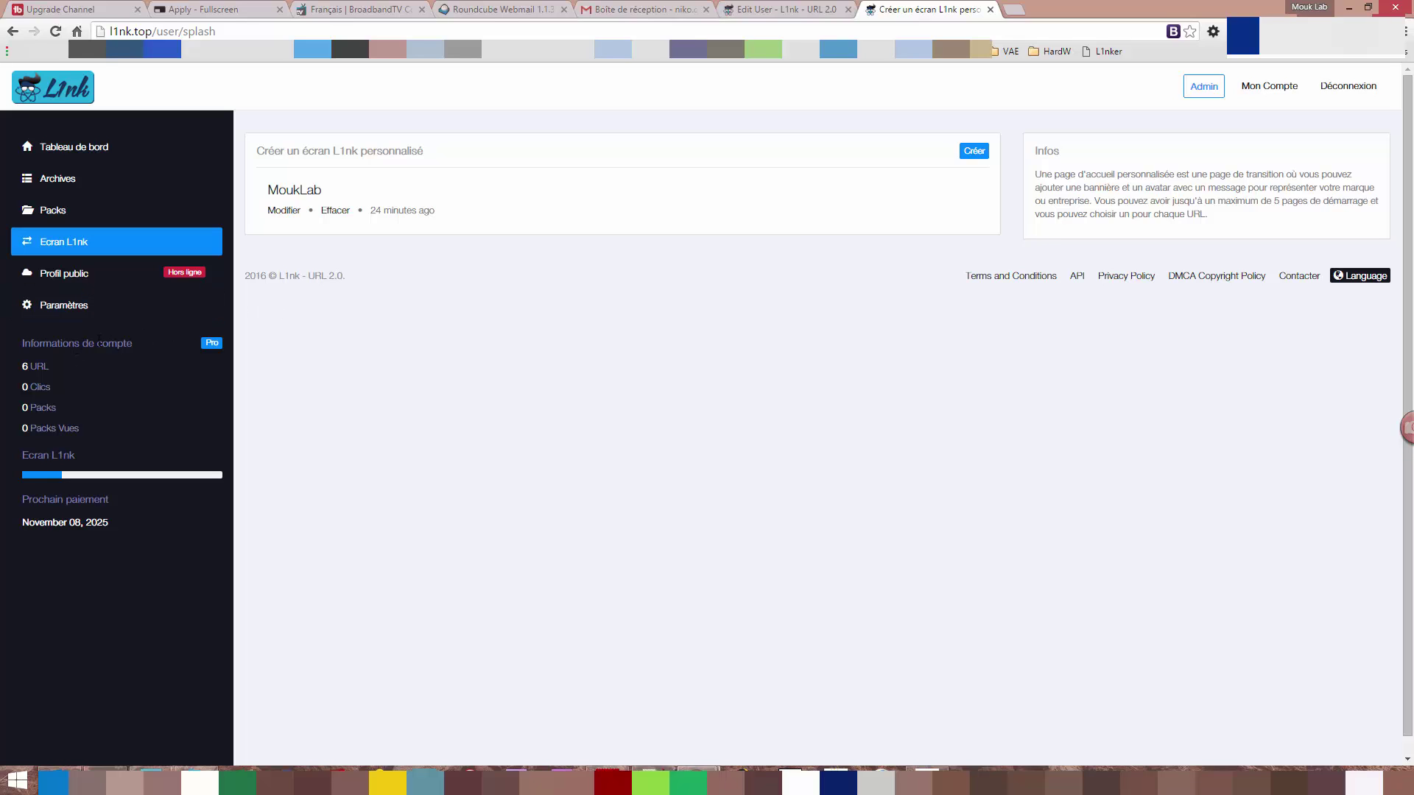
Open the MoukLab custom L1nk screen for editing and examine its banner, avatar, message and countdown preview
left_click_drag(90, 347, 211, 347)
left_click(364, 389)
left_click(284, 211)
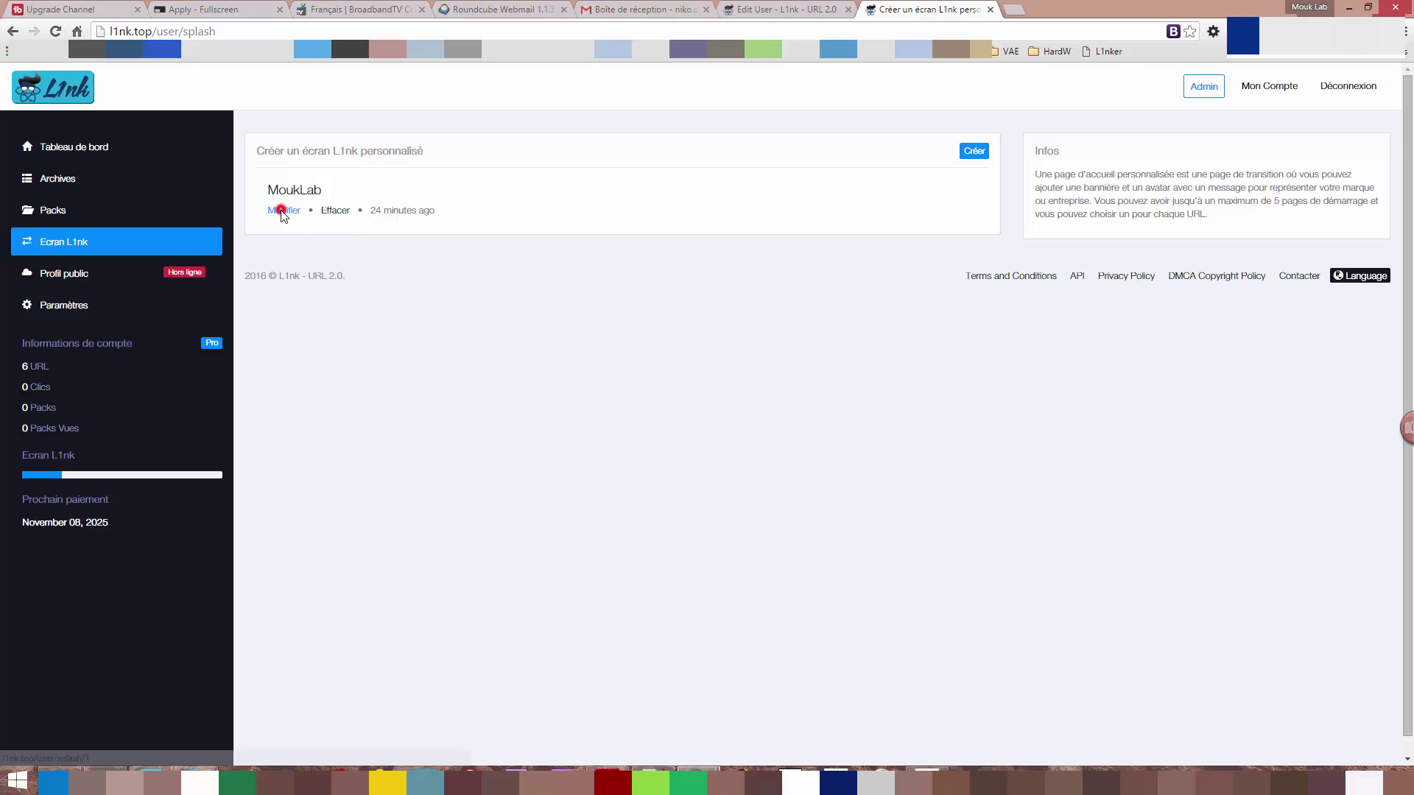
scroll(495, 292, "down", 1)
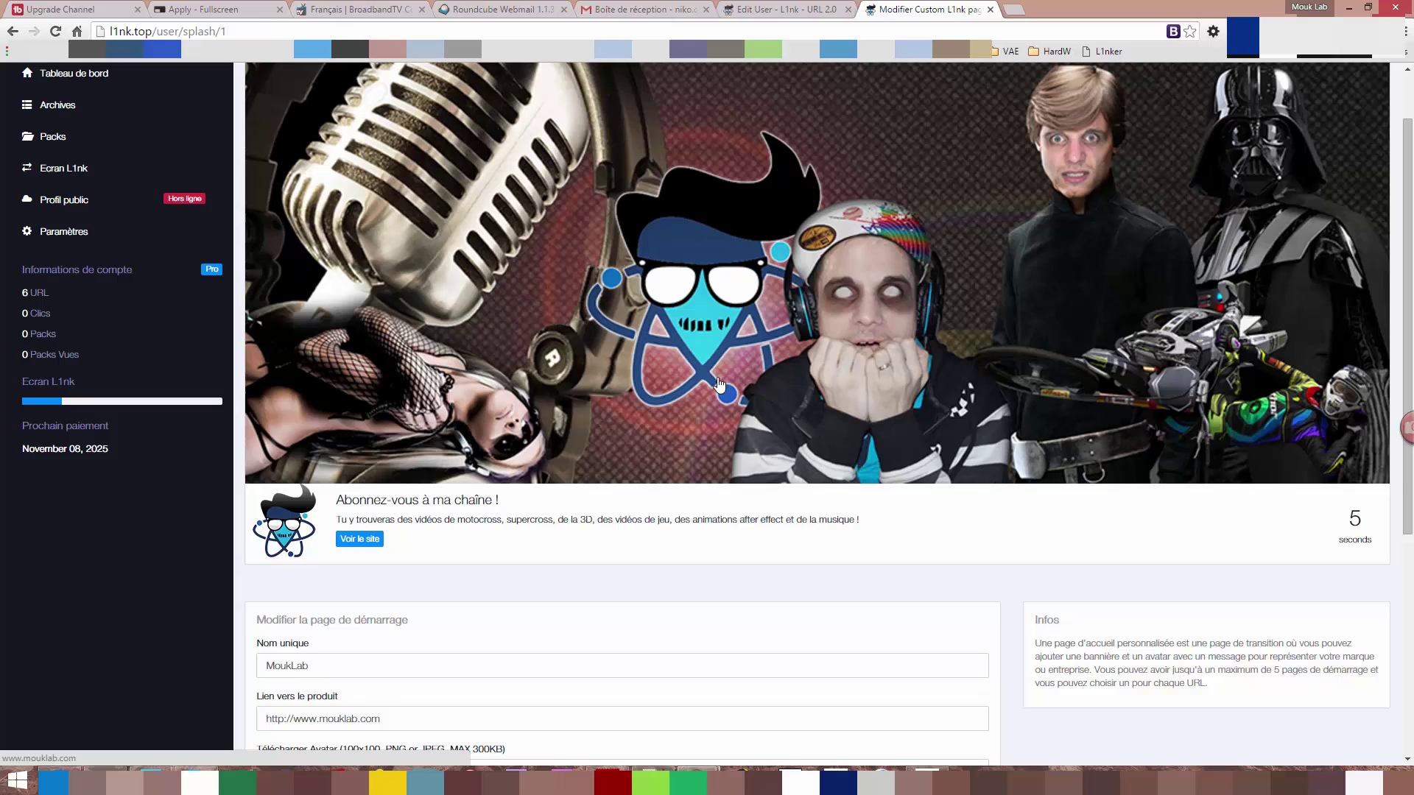
scroll(718, 385, "up", 1)
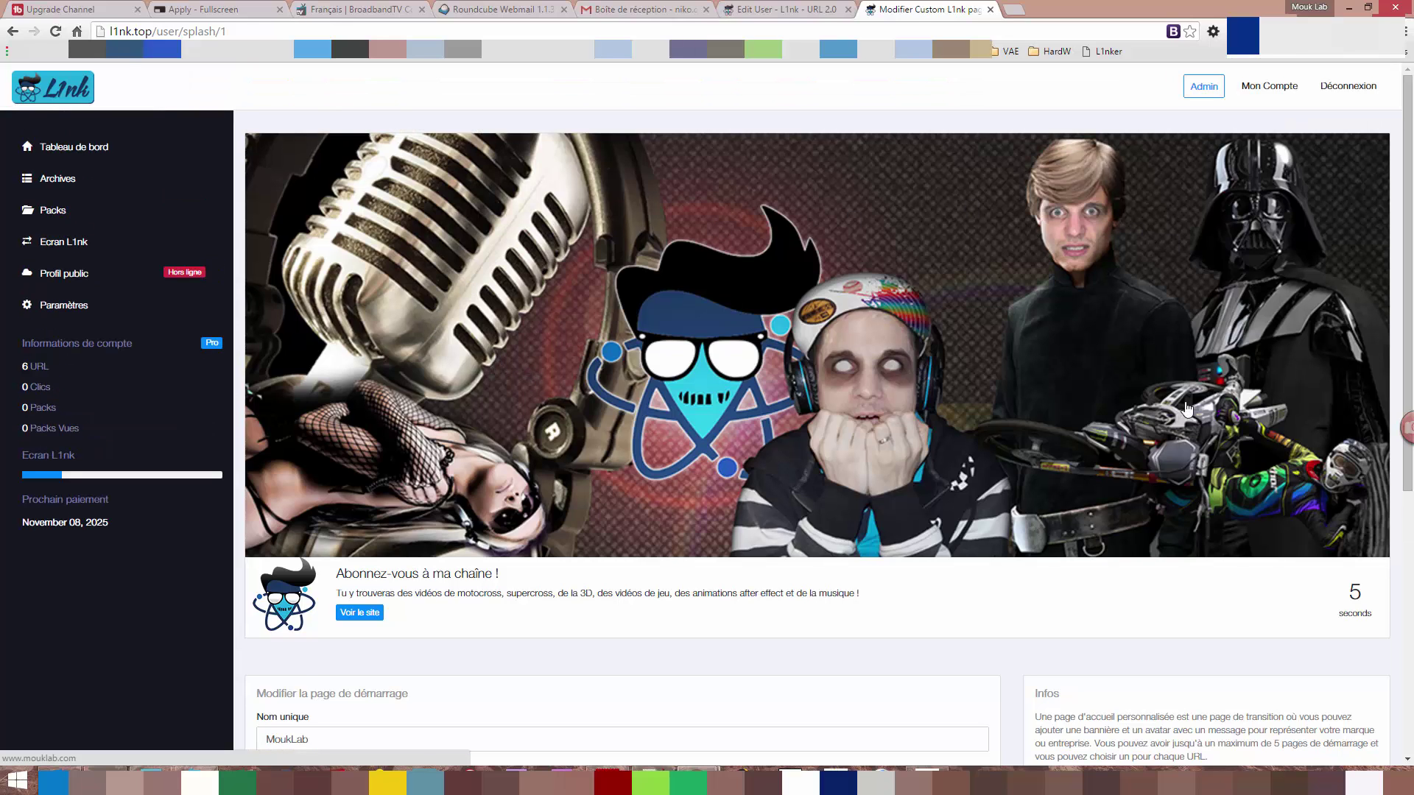
scroll(663, 314, "down", 2)
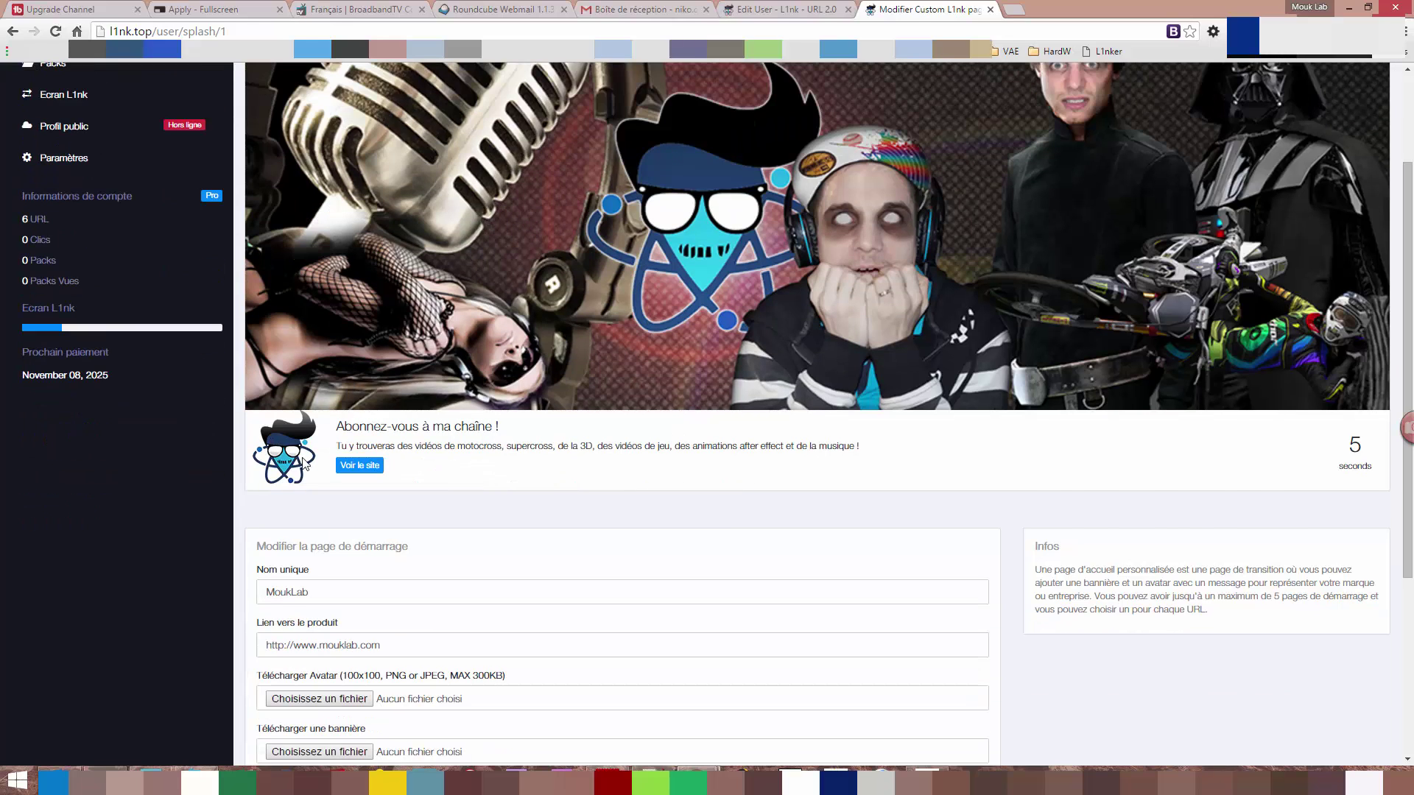
mouse_move(454, 427)
left_mouse_down()
mouse_move(360, 427)
mouse_move(859, 449)
mouse_move(762, 451)
left_mouse_up()
left_click(805, 466)
scroll(1187, 447, "up", 2)
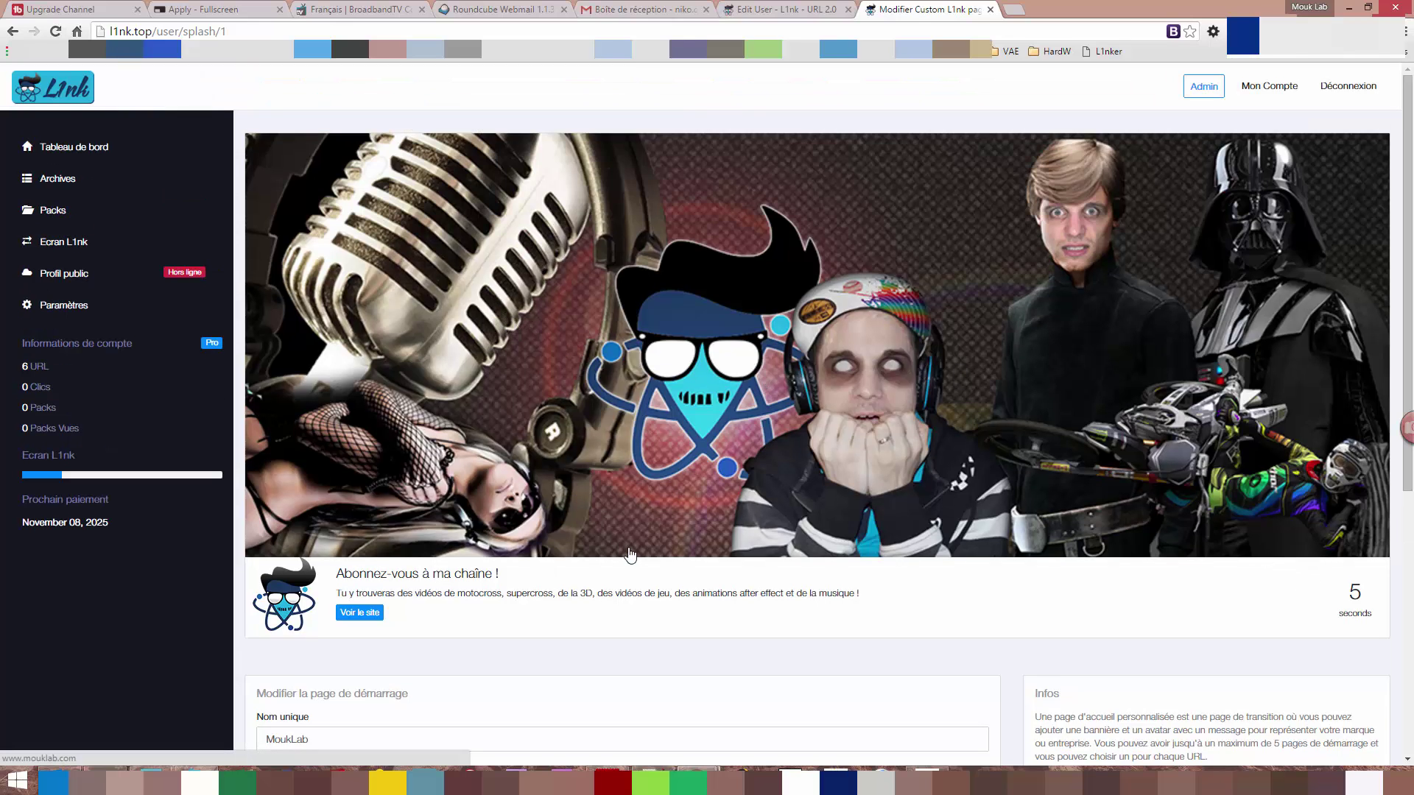
Examine the custom screen's form fields for name, product link, avatar, banner, title and message
scroll(820, 502, "down", 3)
scroll(865, 490, "up", 2)
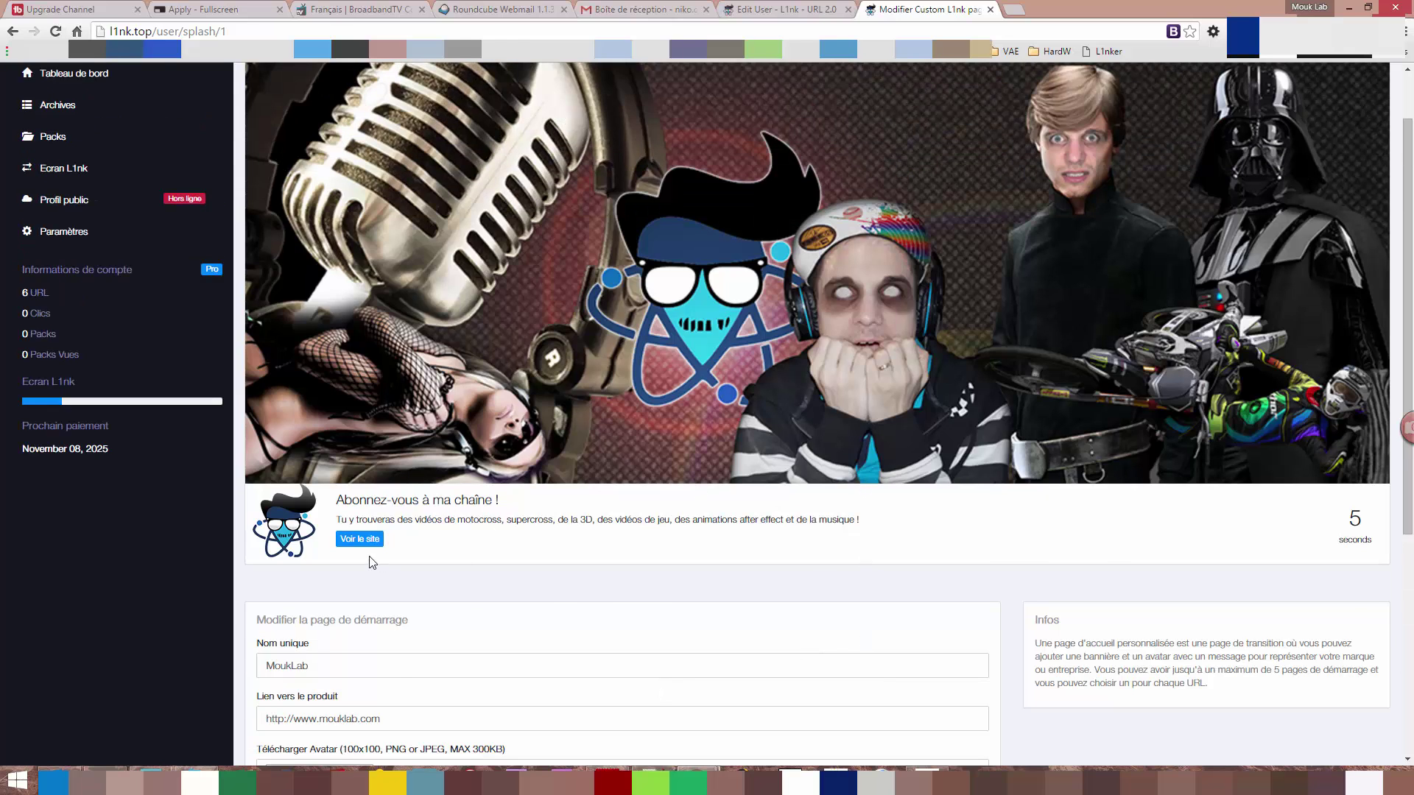
scroll(524, 527, "down", 4)
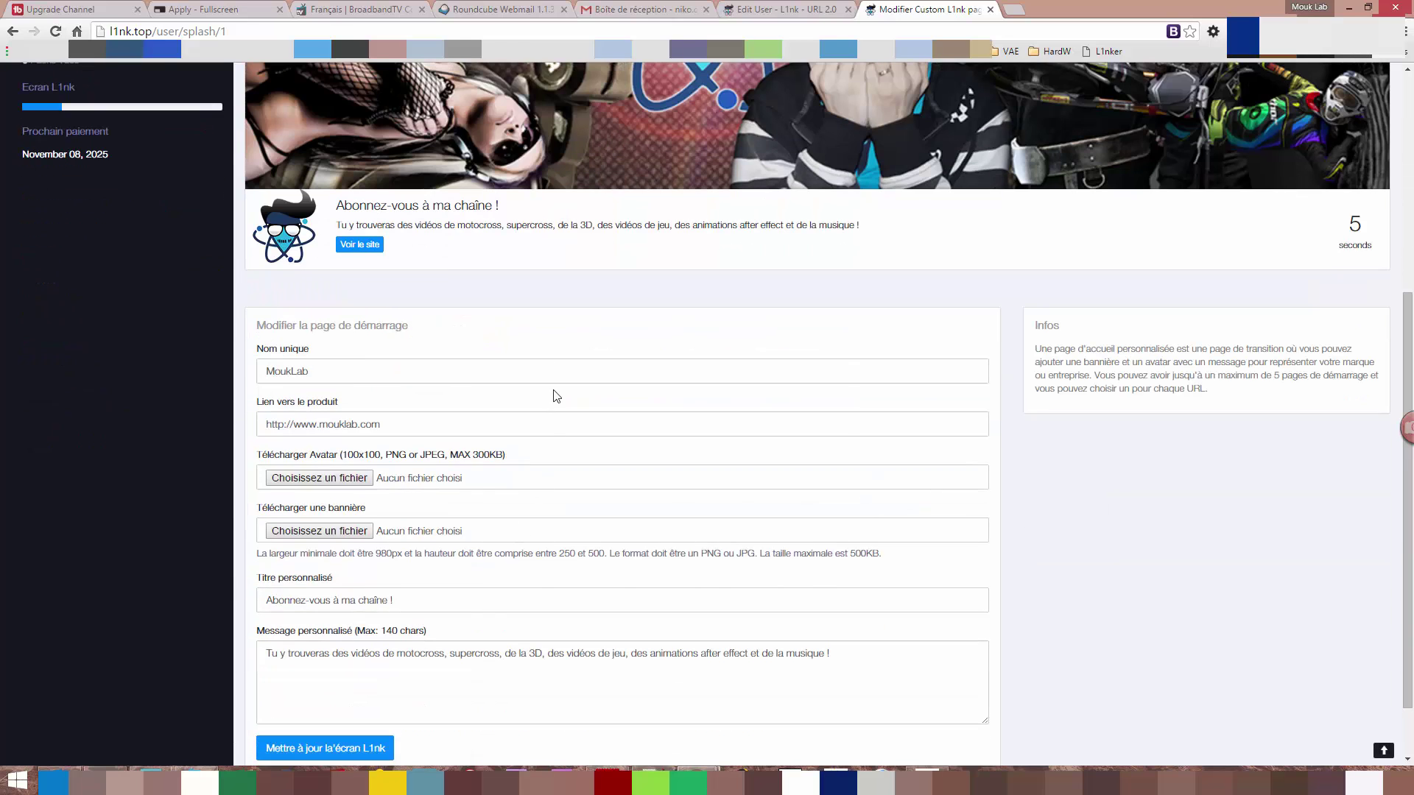
scroll(537, 353, "down", 1)
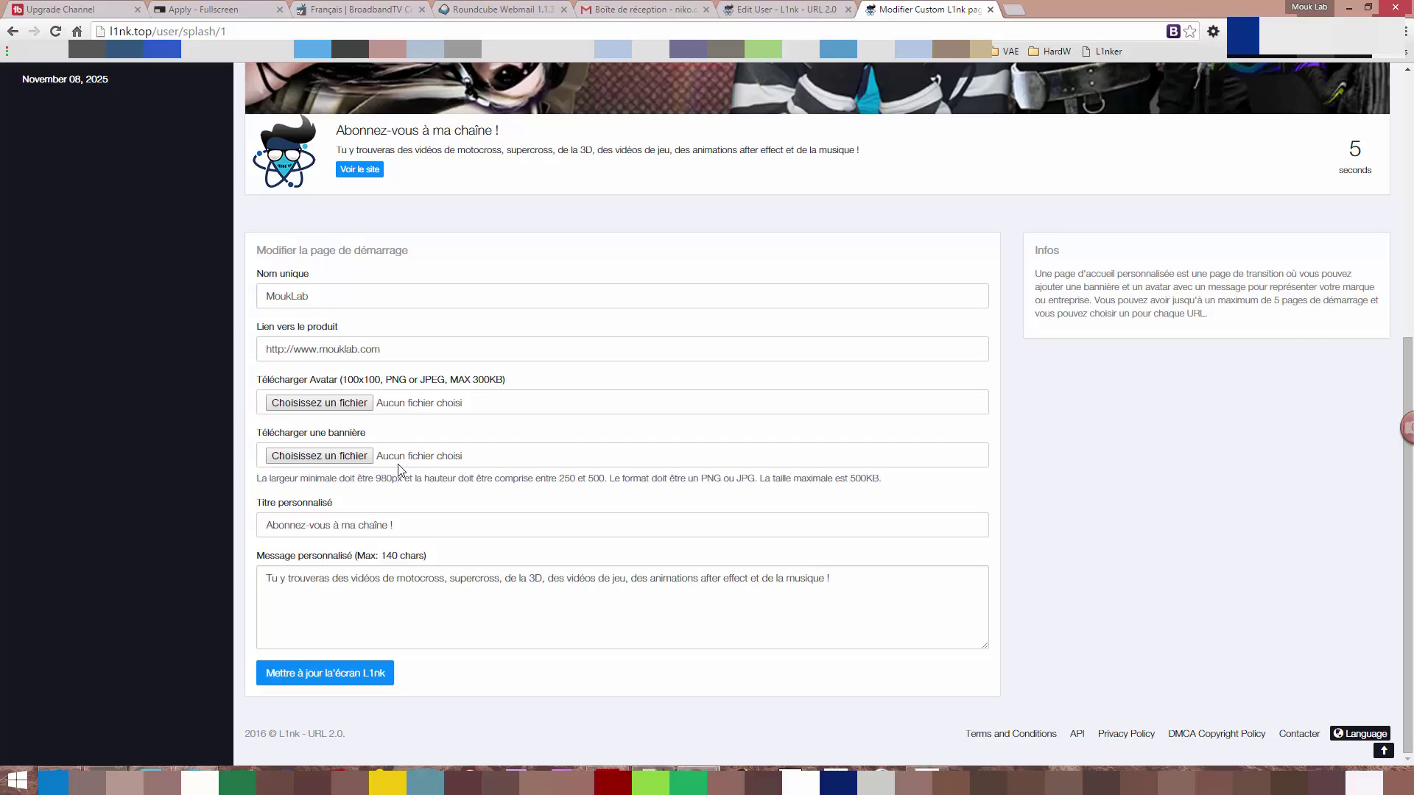
scroll(441, 463, "up", 6)
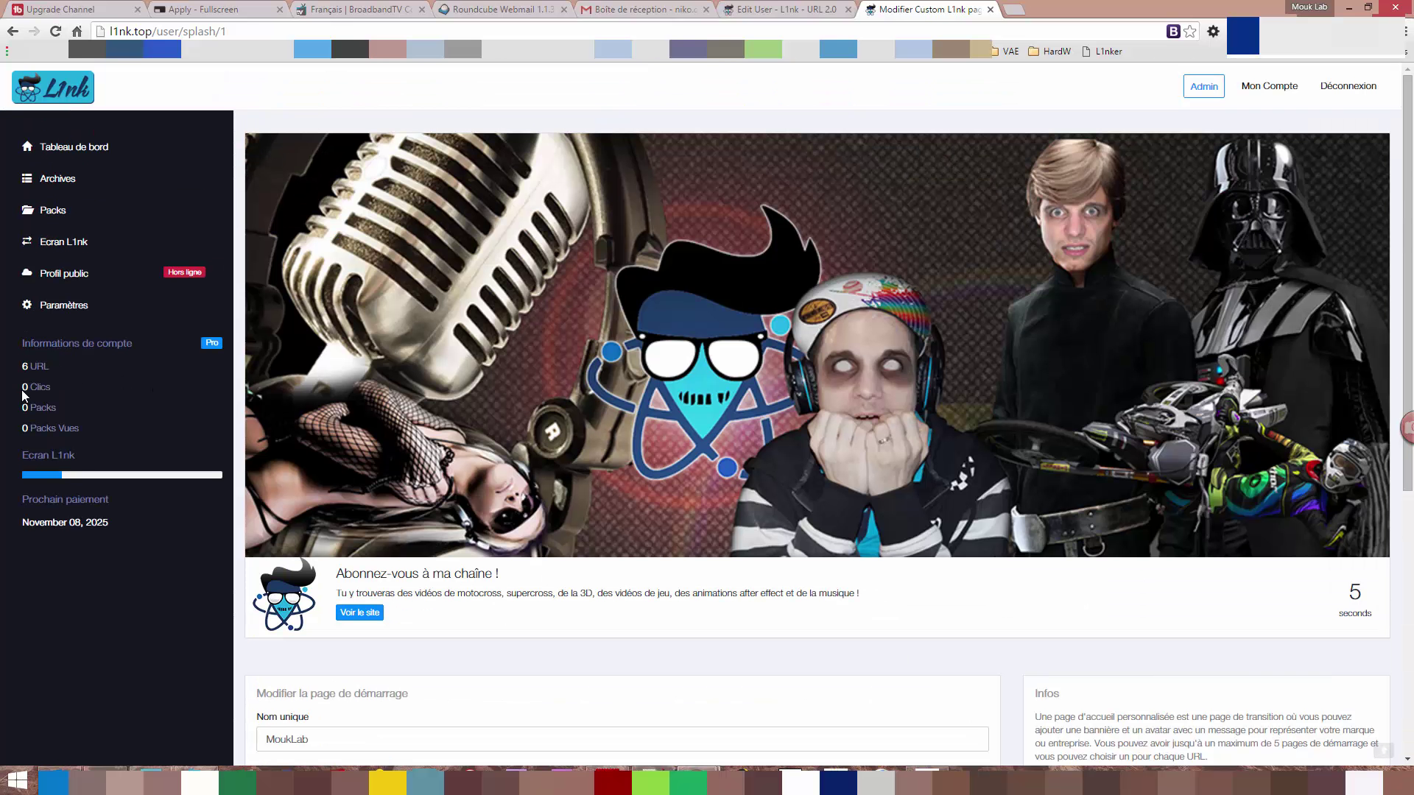
Go back to the dashboard and copy the address of the Scoop.it bookmark
left_click(63, 131)
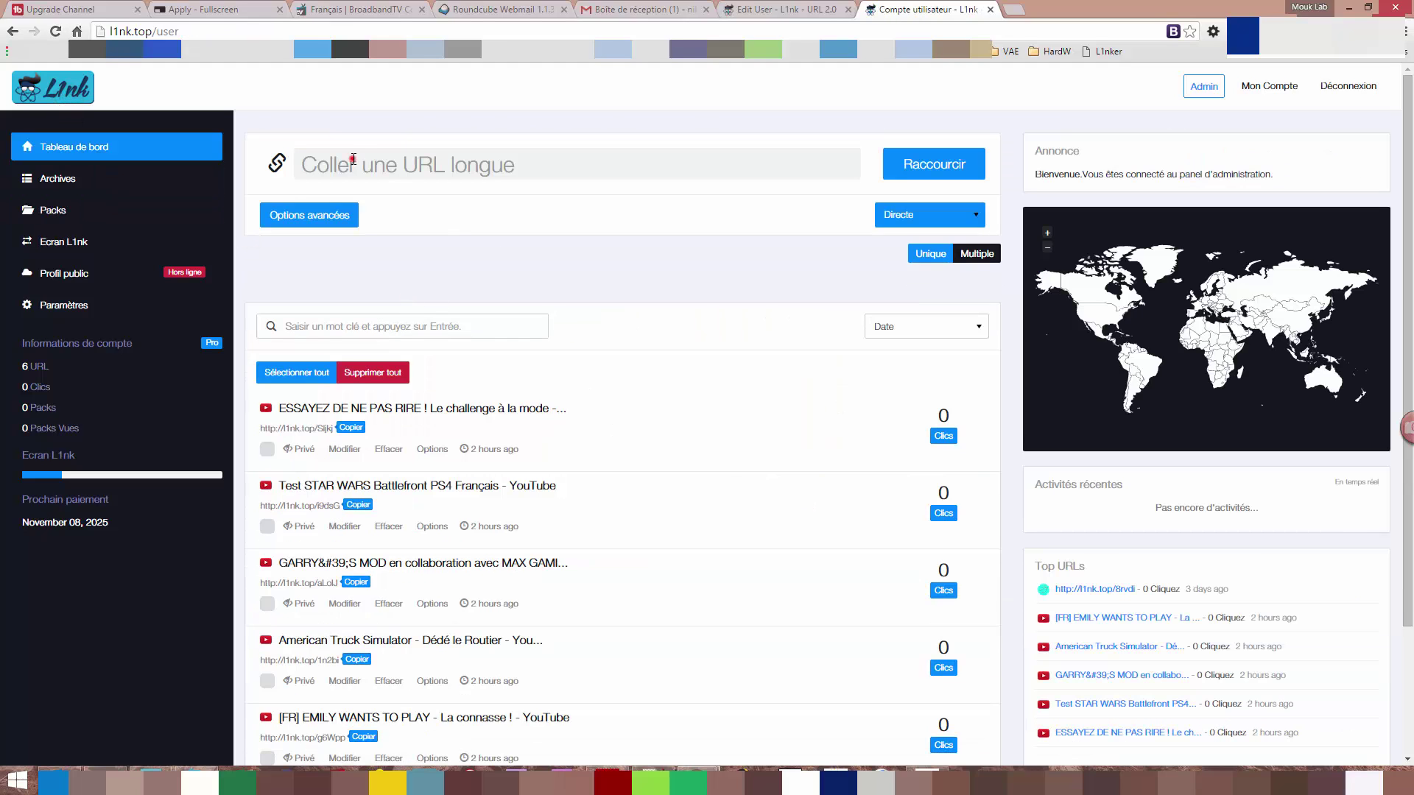
left_click(354, 159)
right_click(670, 55)
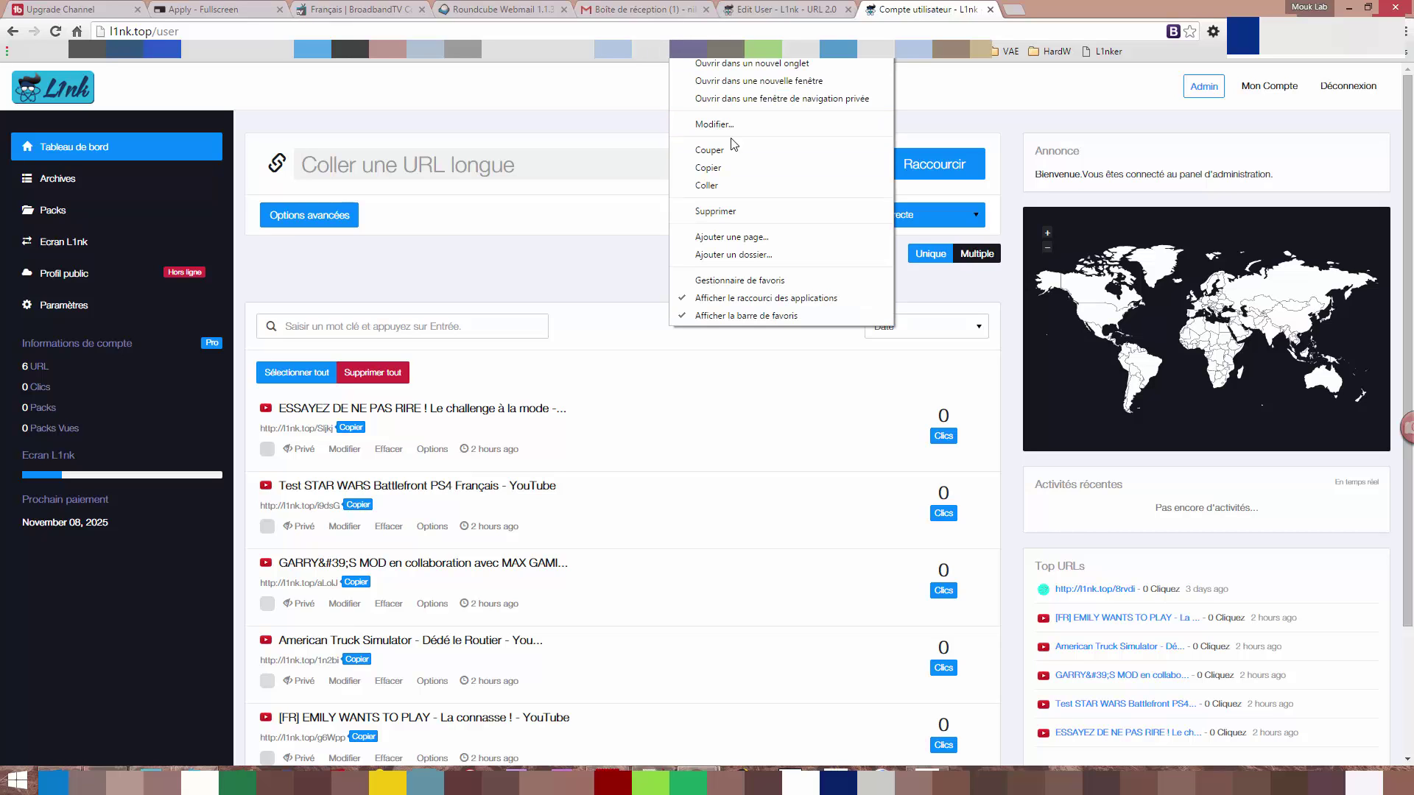
left_click(726, 166)
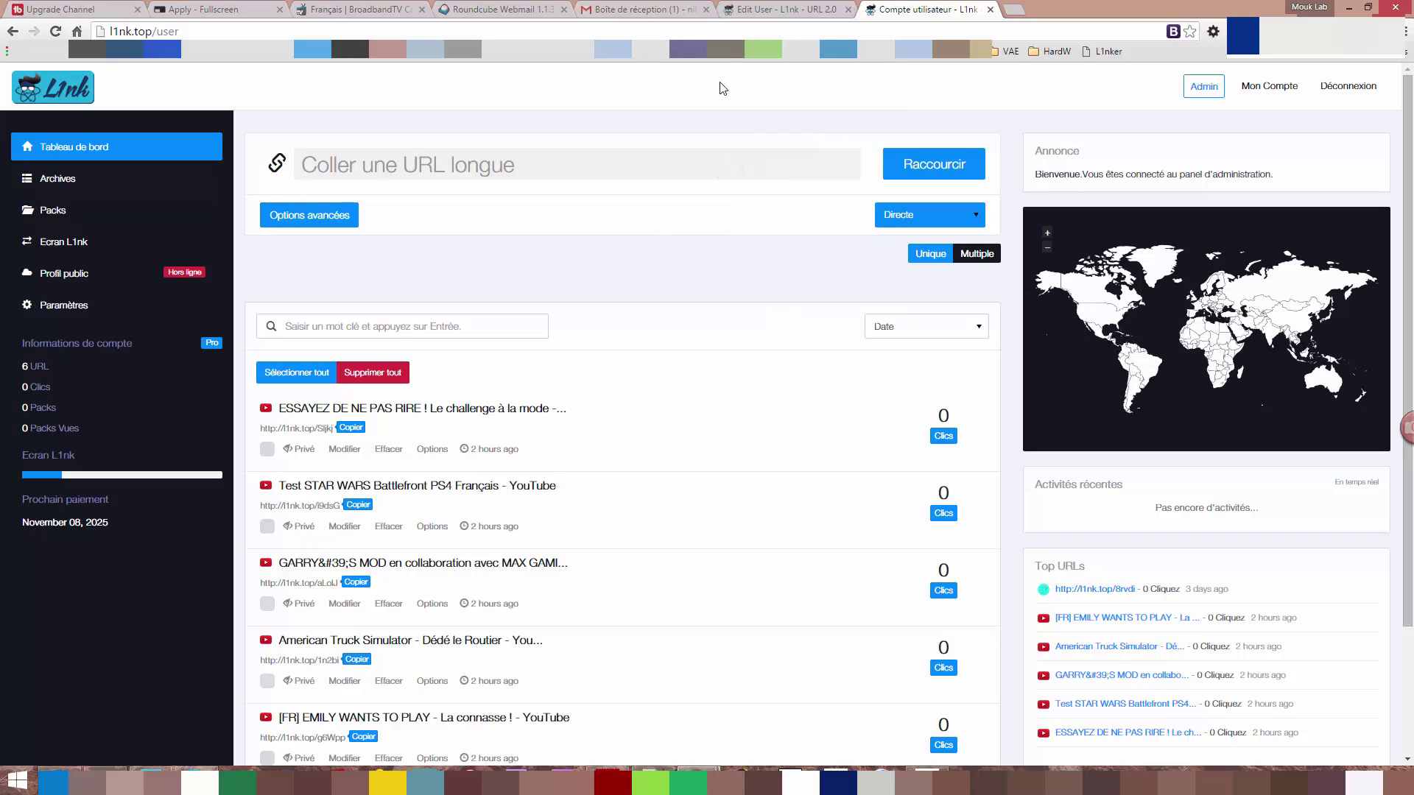
right_click(791, 50)
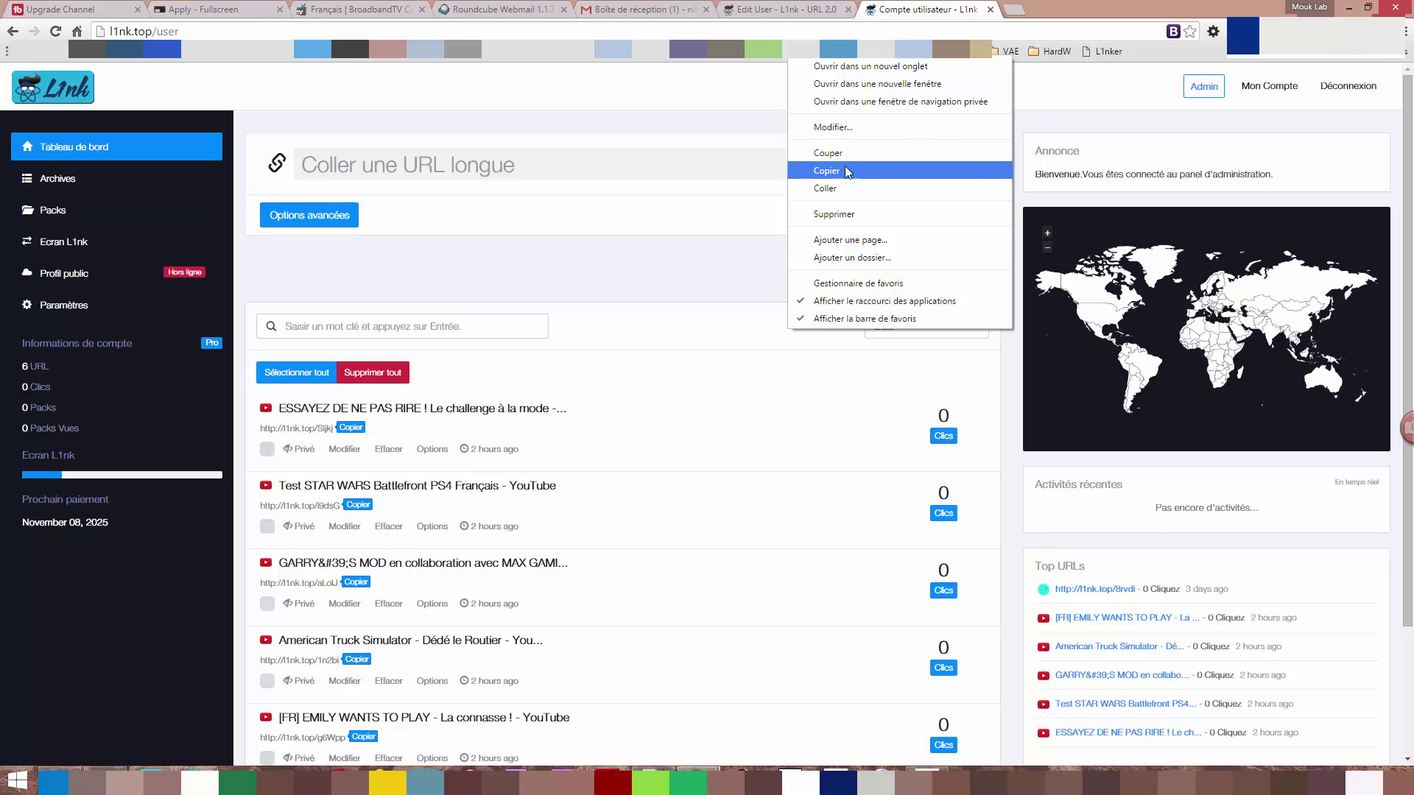
left_click(844, 166)
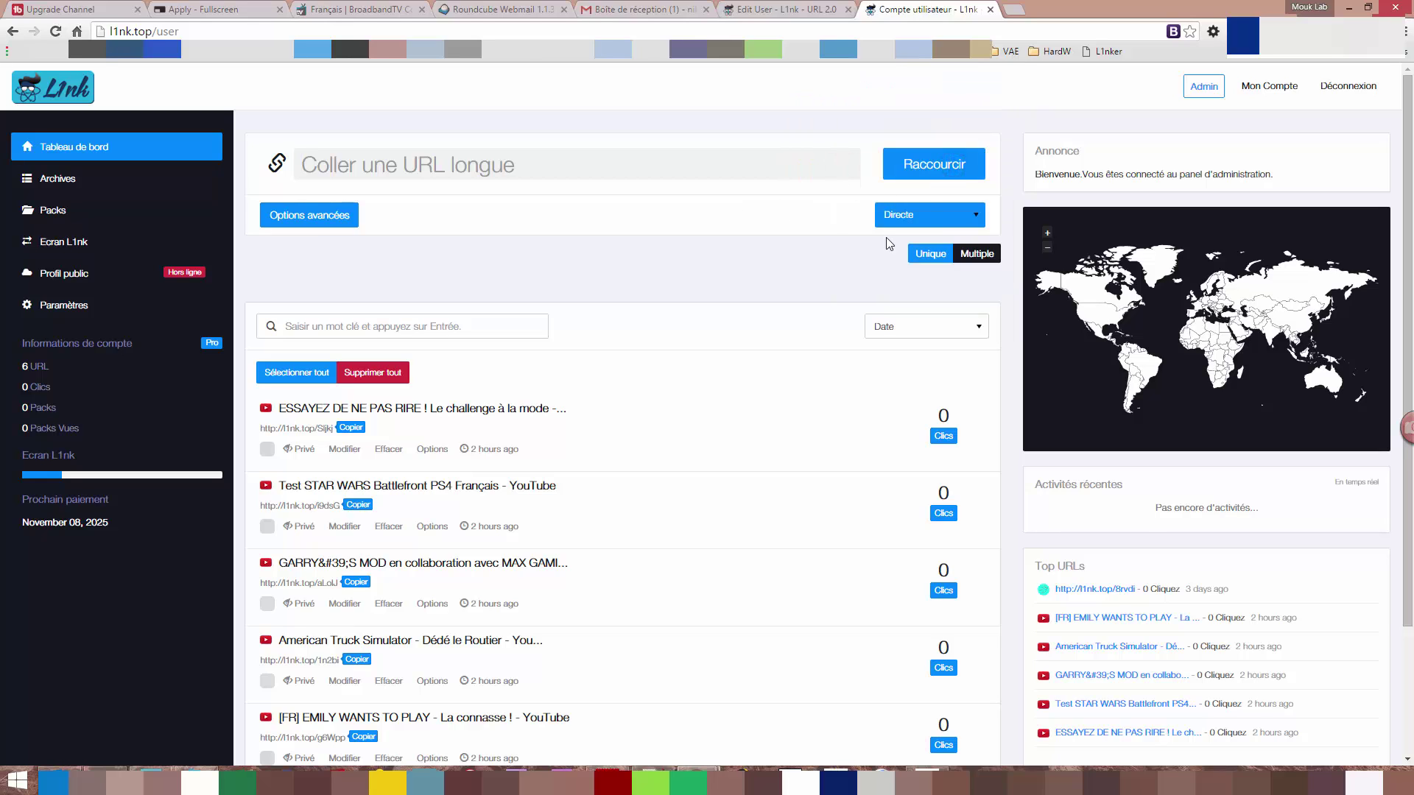
Shorten the copied Scoop.it URL with the MoukLab custom screen as its redirection, and copy the short link
left_click(927, 213)
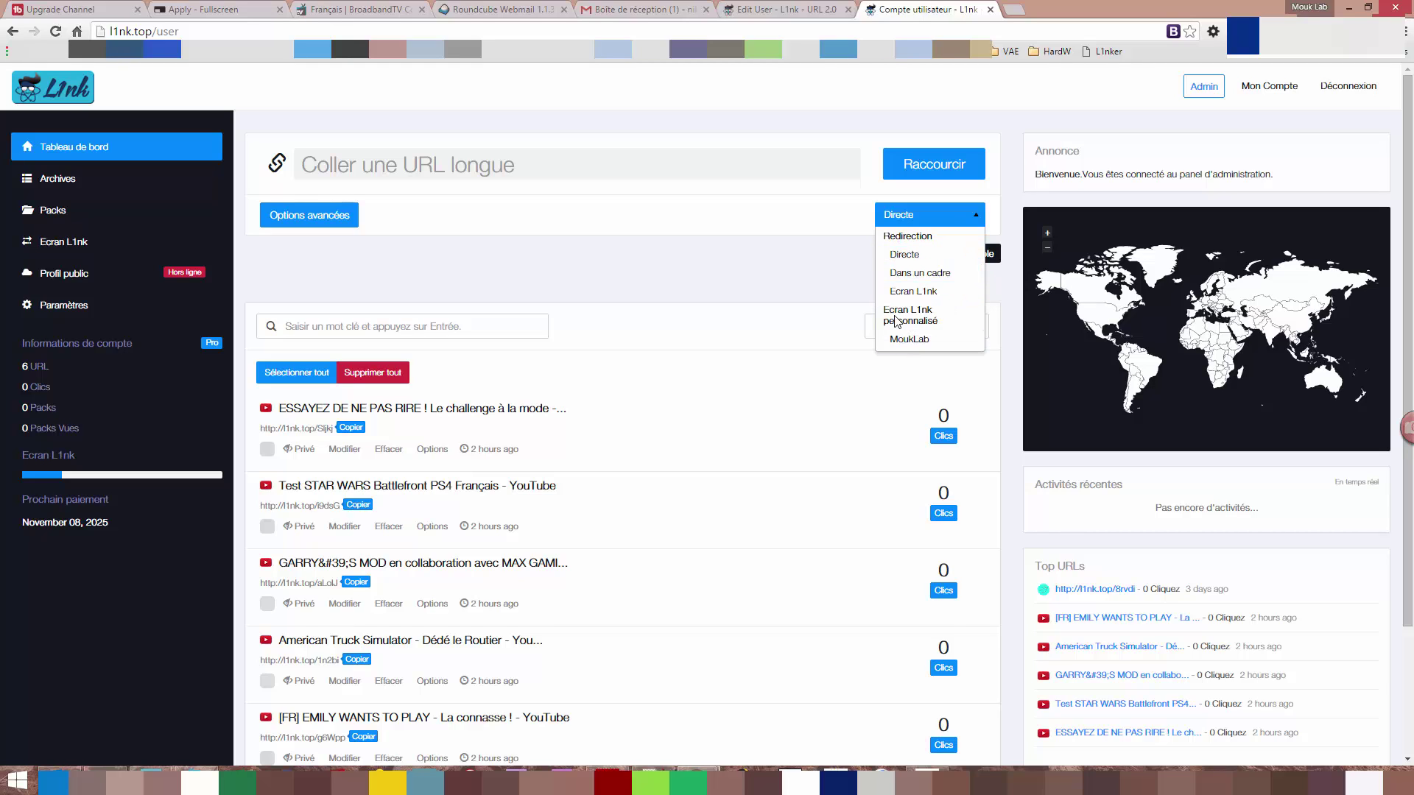
left_click(910, 339)
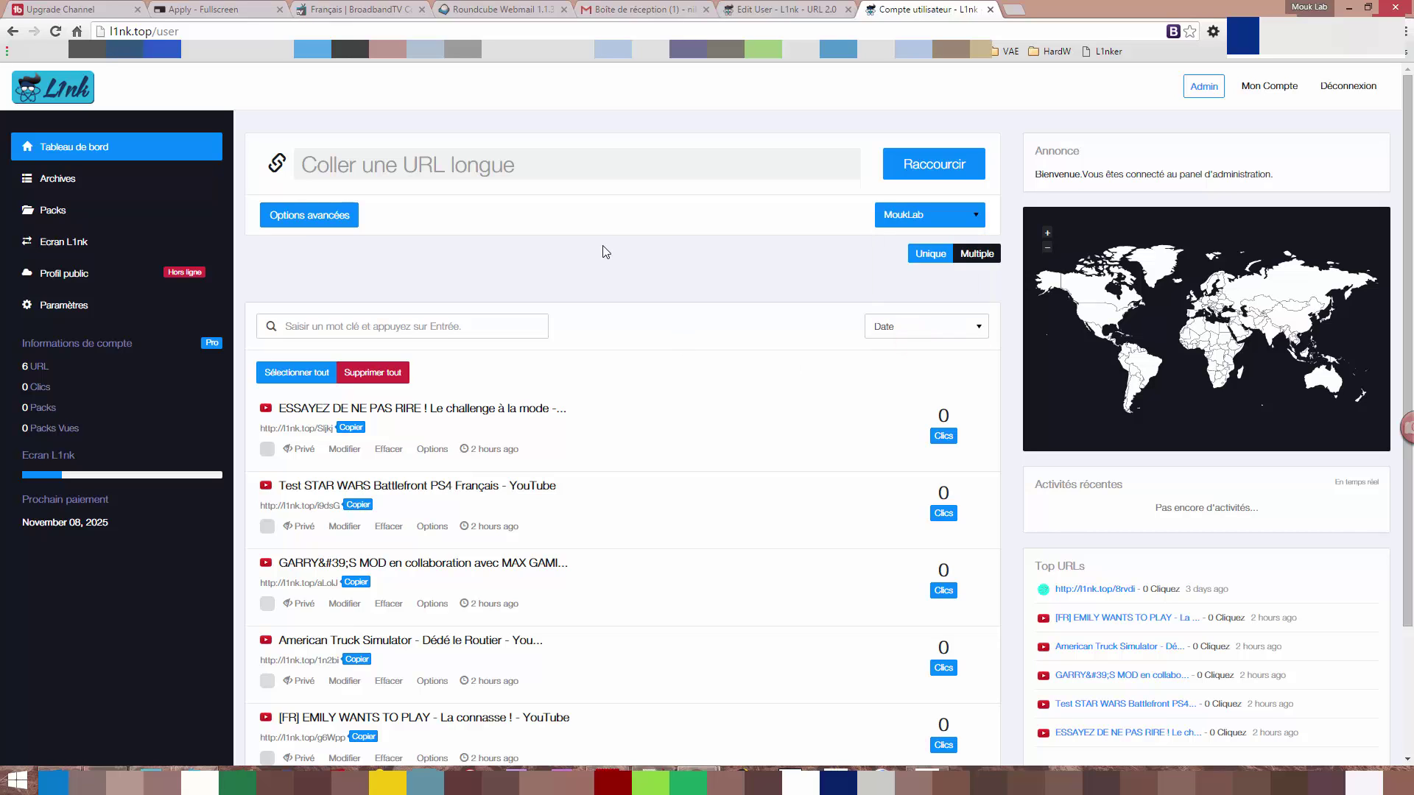
right_click(497, 159)
left_click(562, 270)
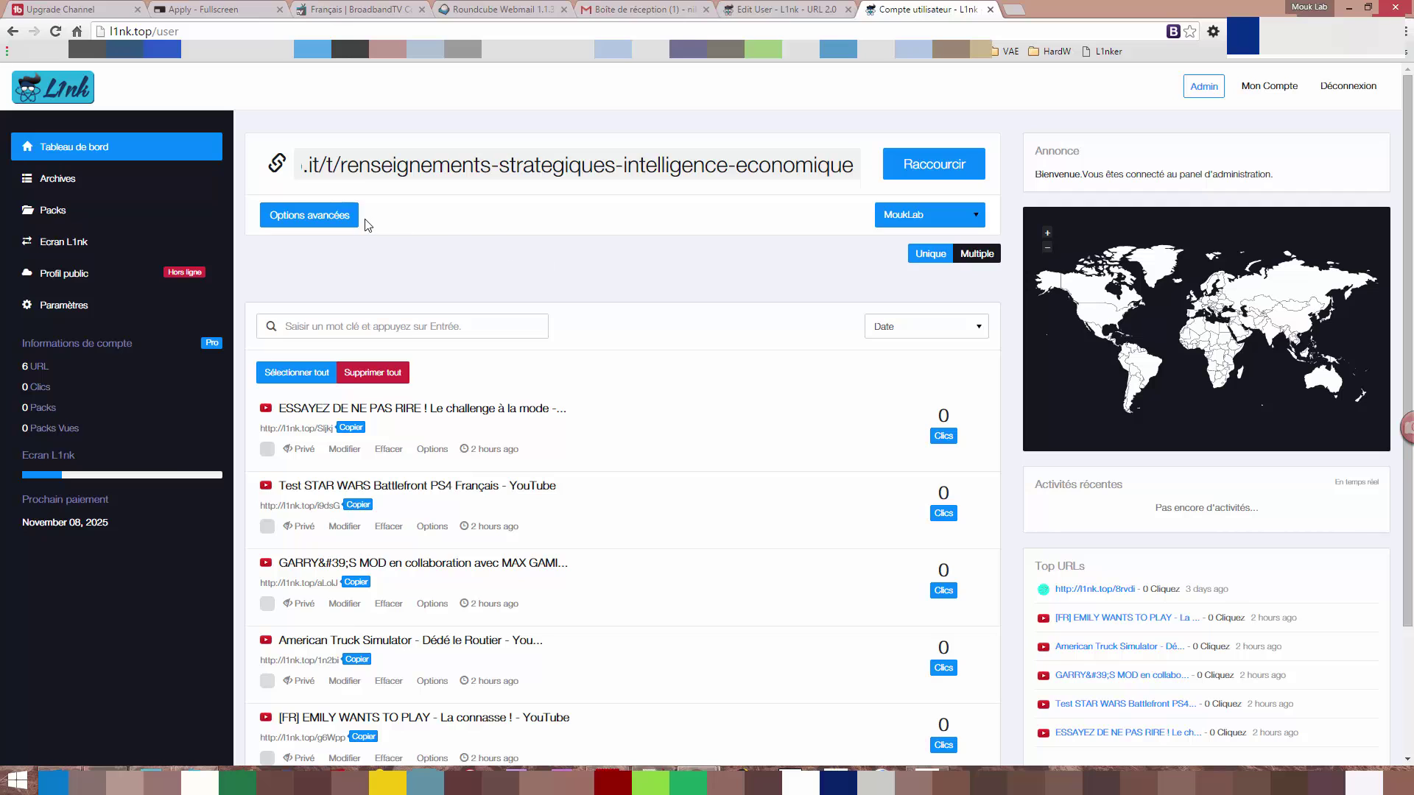
left_click(920, 171)
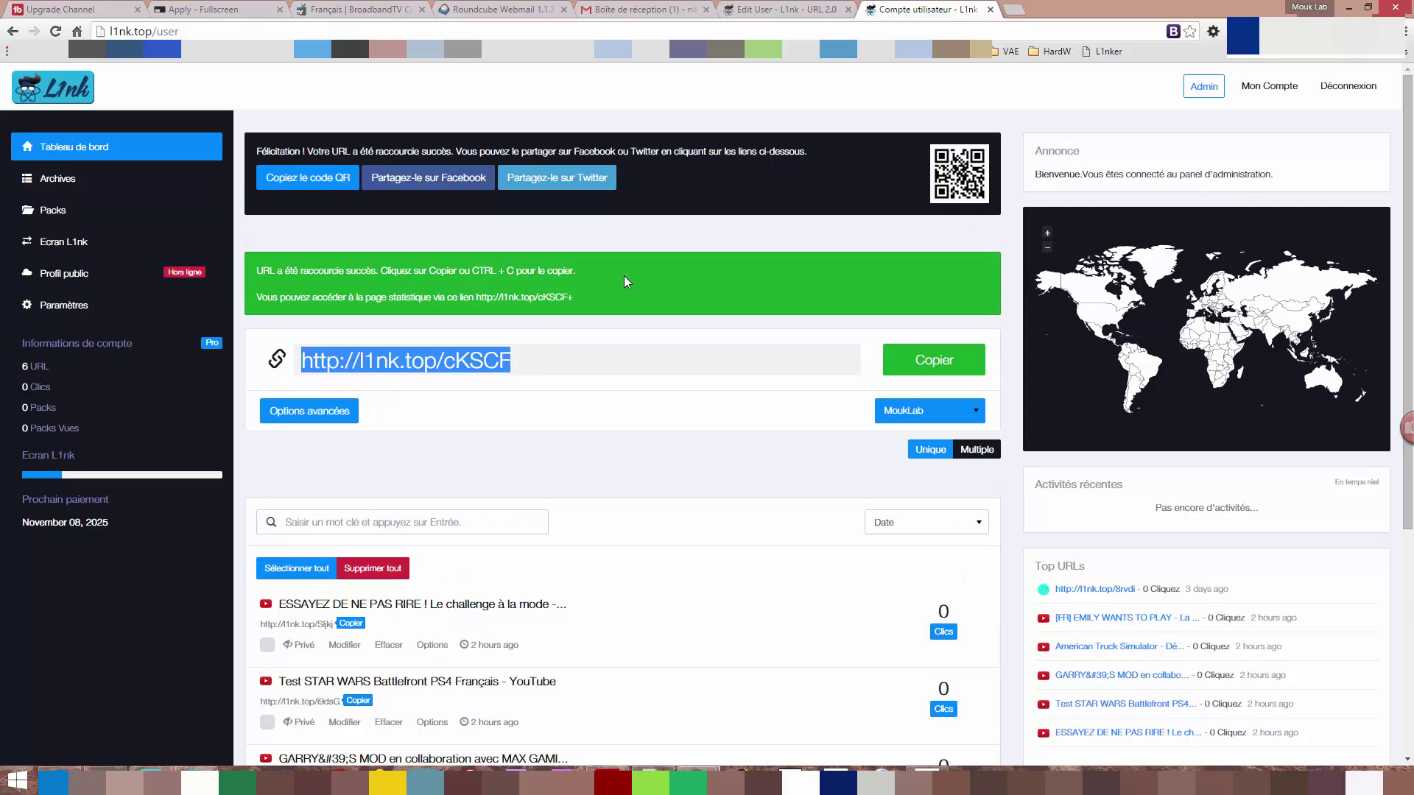
right_click(423, 362)
left_click(910, 365)
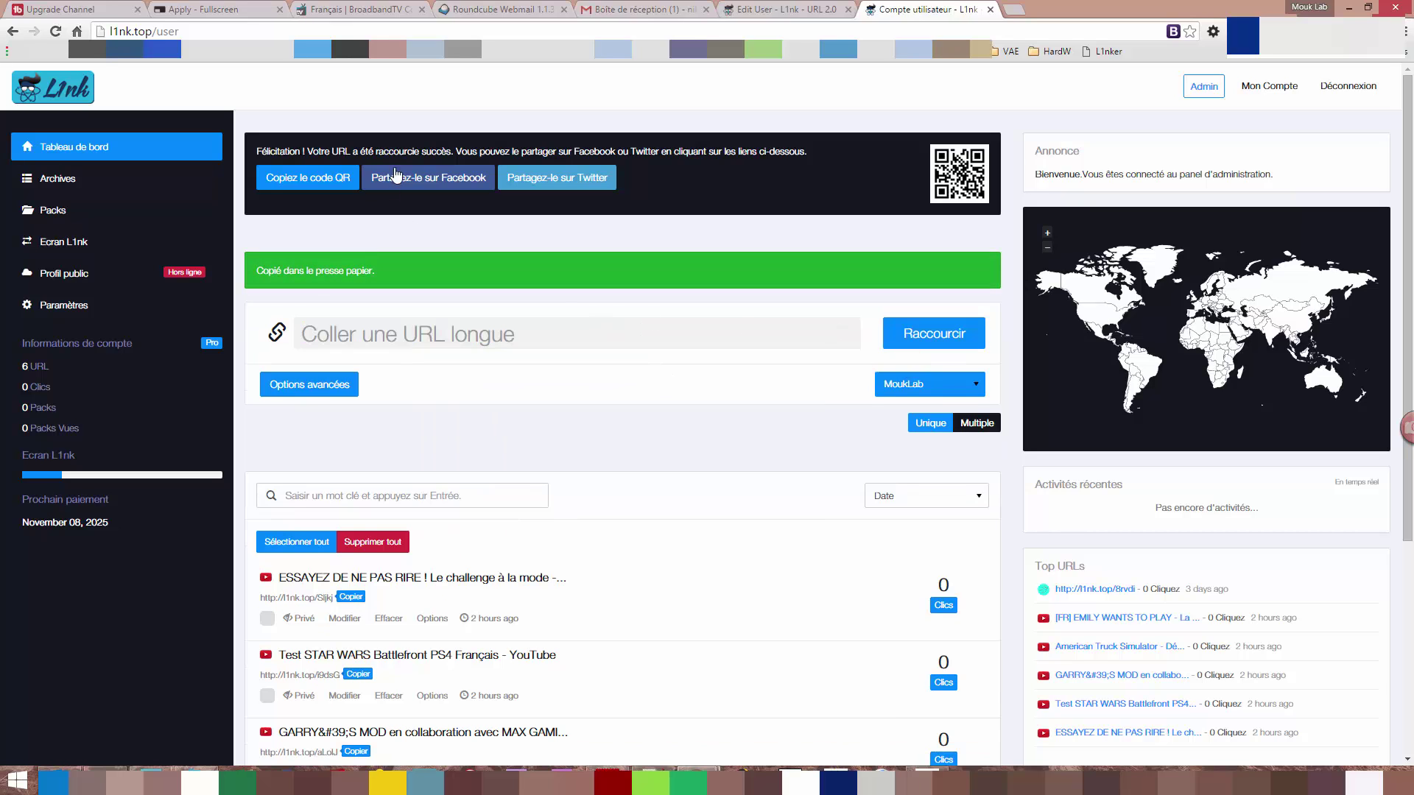
Switch to the private browsing window, open an empty tab, and log out of the L1nk account and close its tab
left_click(1009, 16)
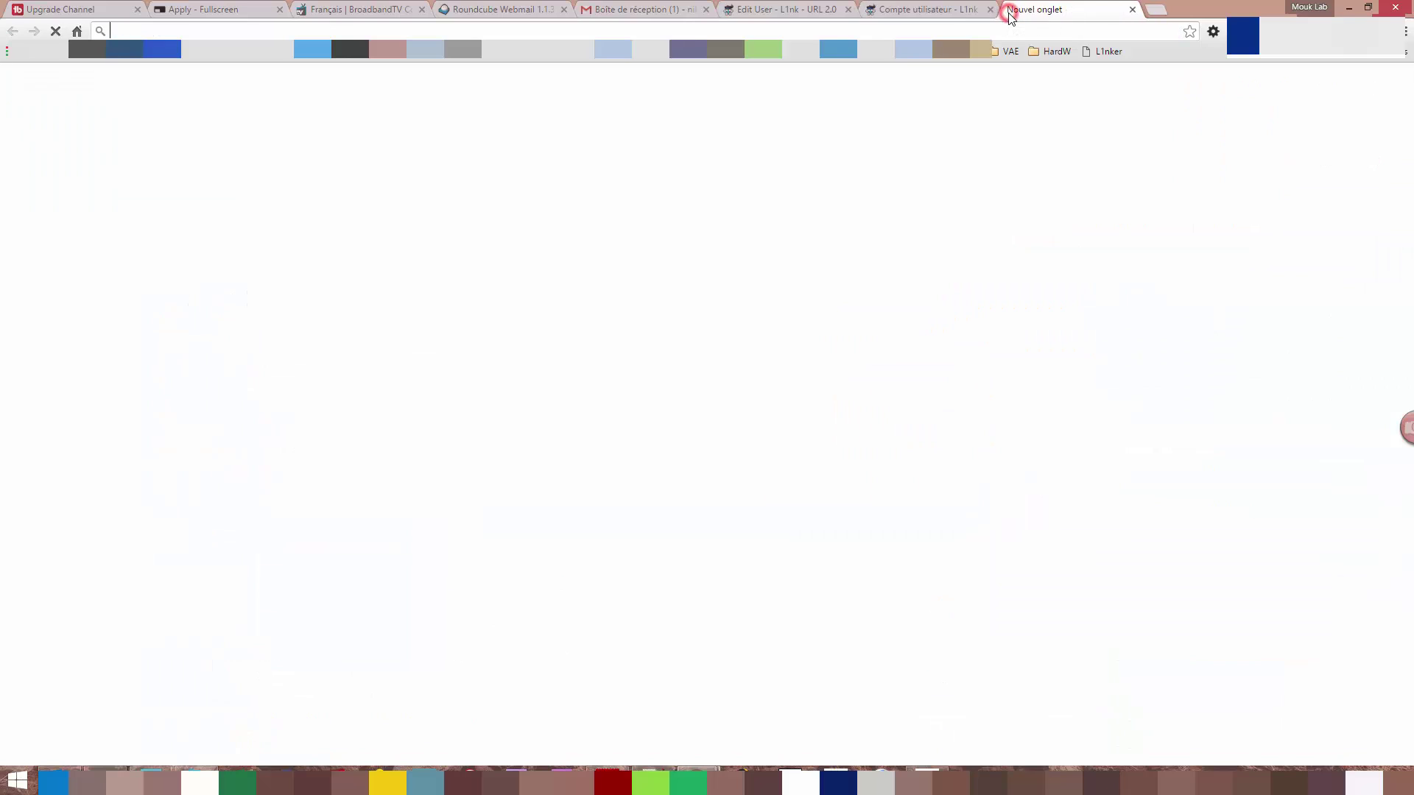
left_click(1053, 9)
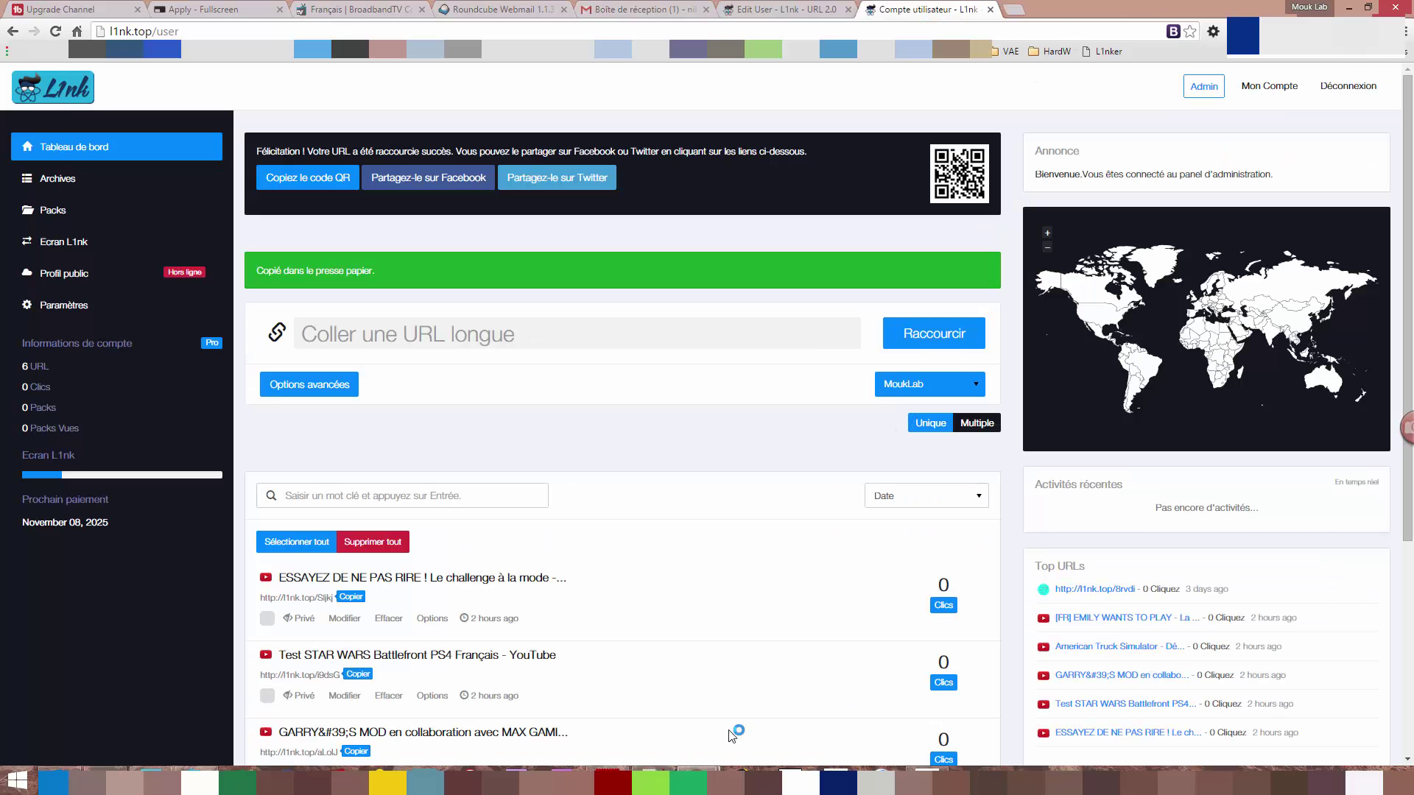
left_click(636, 694)
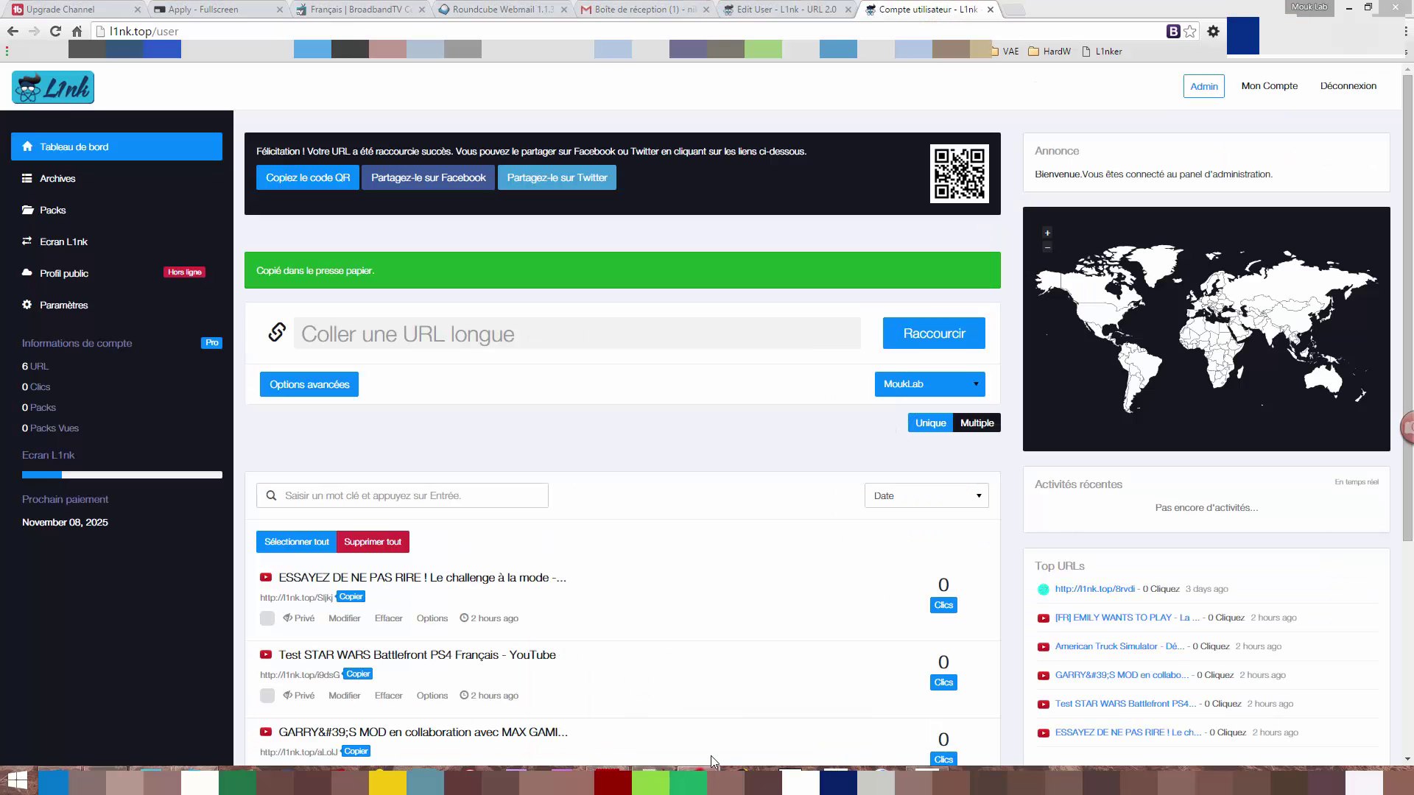
mouse_move(713, 774)
left_click(793, 708)
left_click(197, 9)
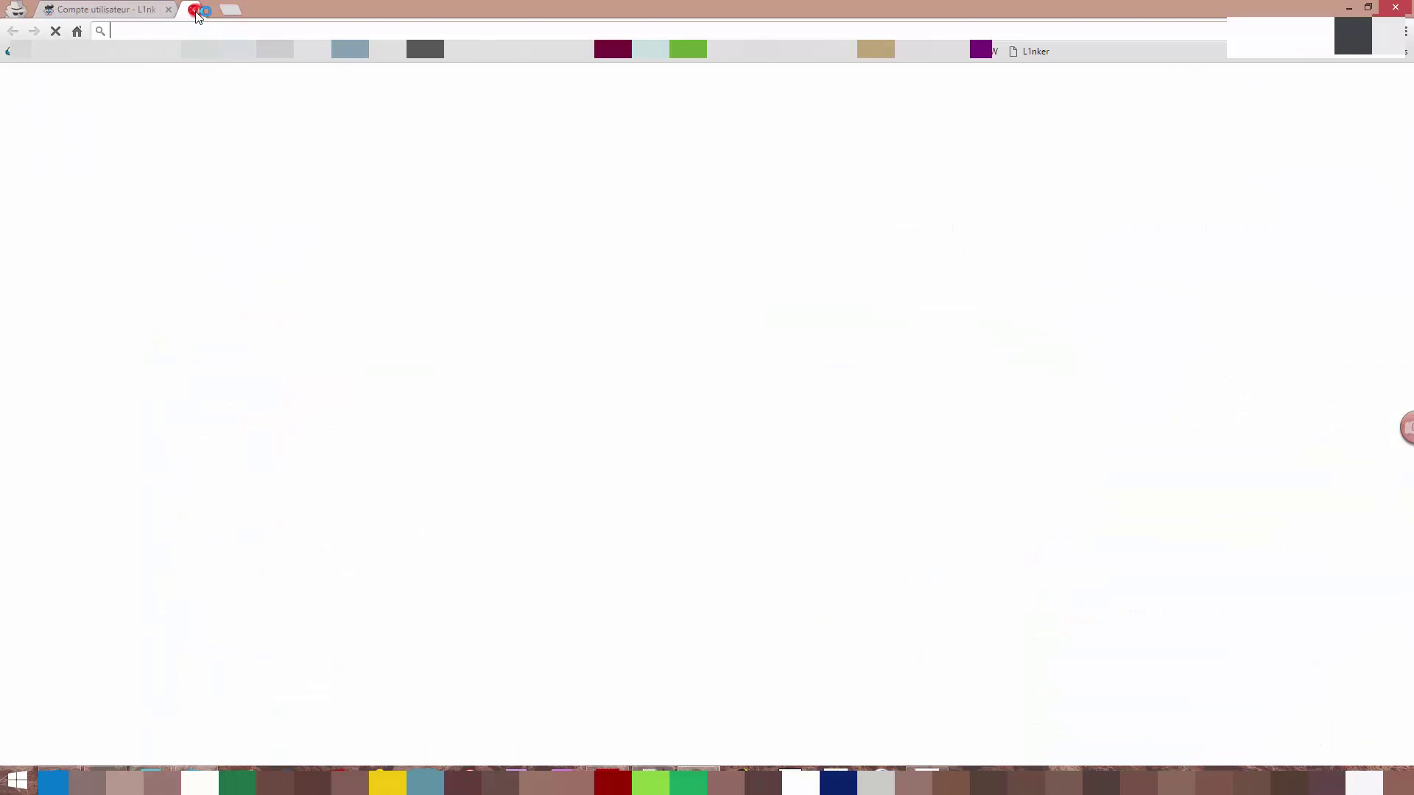
left_click(145, 9)
left_click(1348, 86)
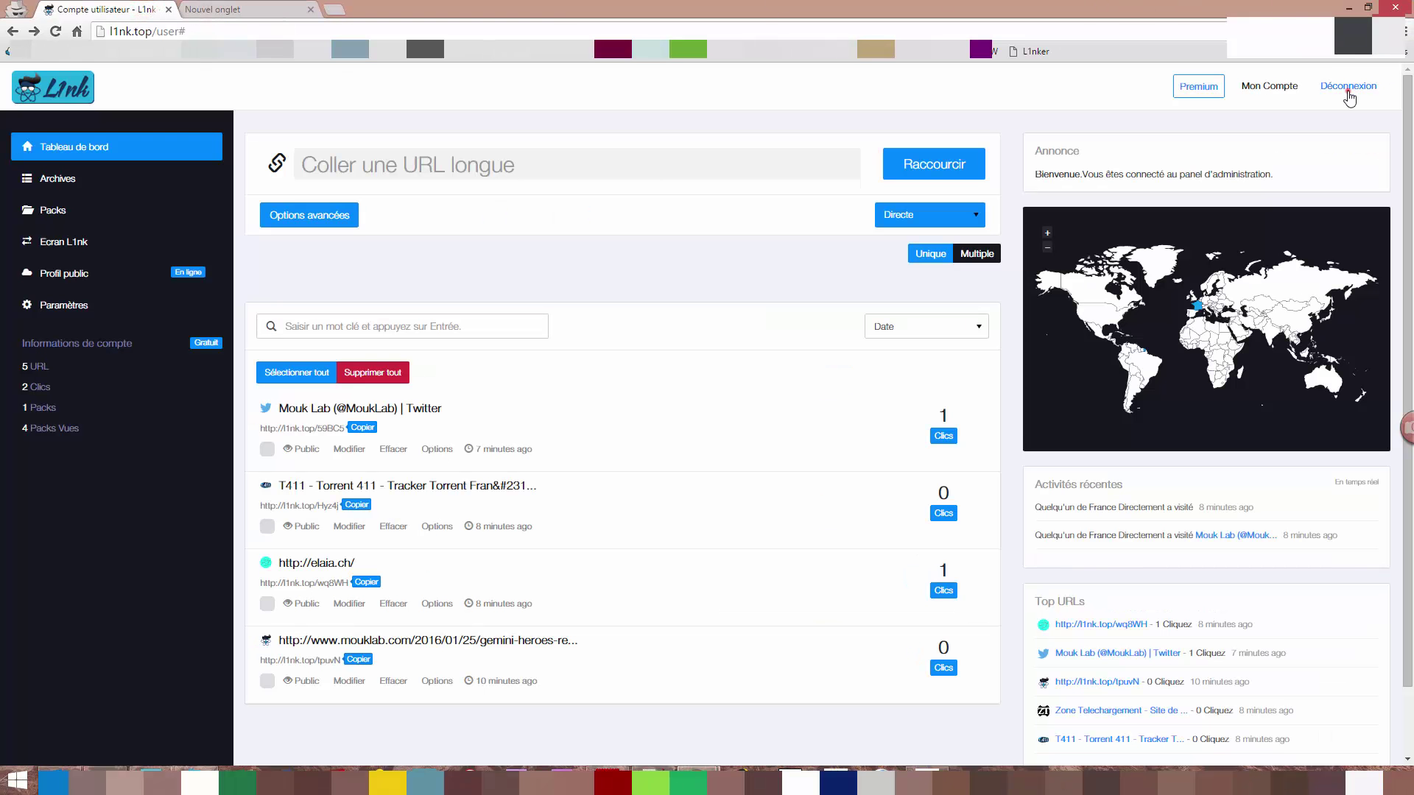
left_click(168, 10)
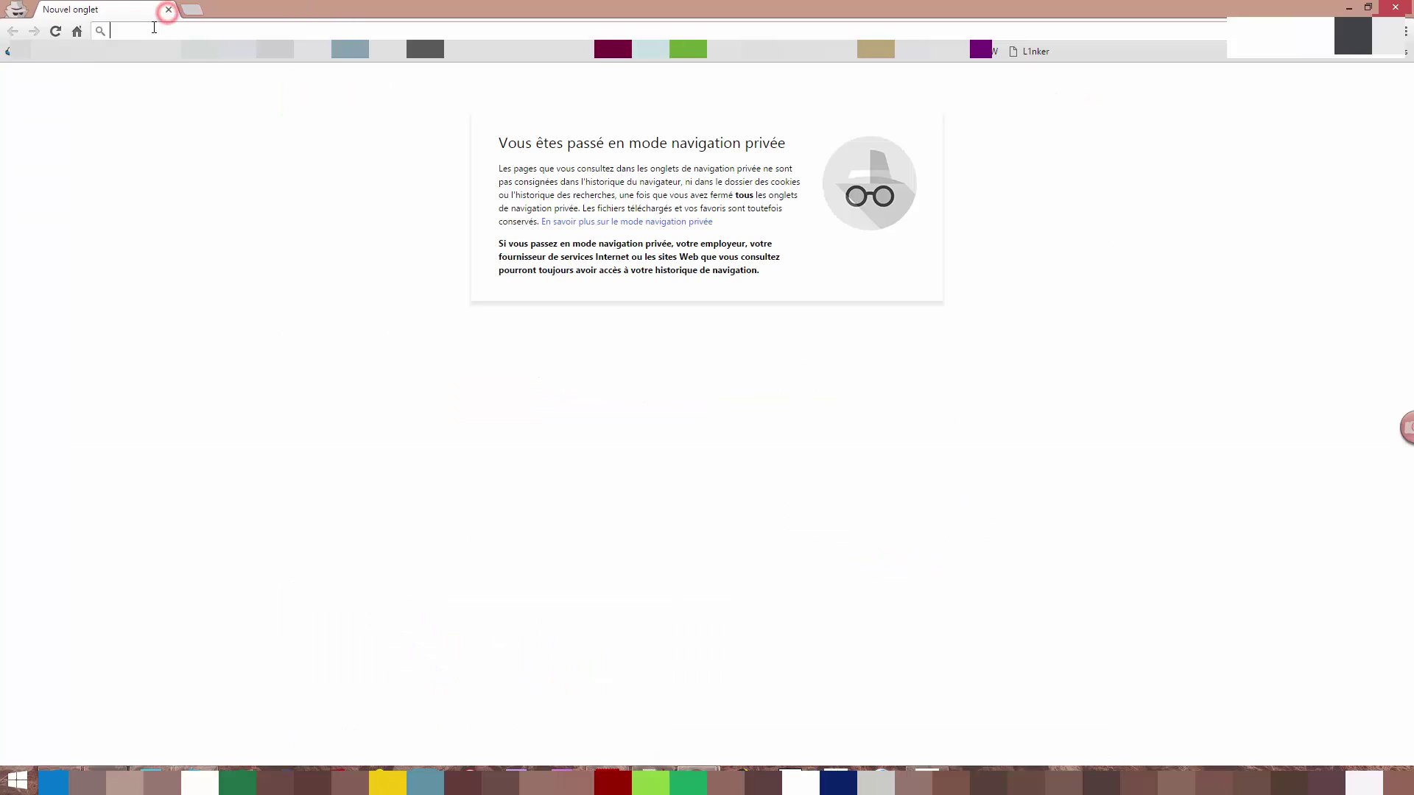
Load the copied short link in the private window to view its redirection, and return to the Pro account's dashboard
right_click(156, 29)
left_click(232, 112)
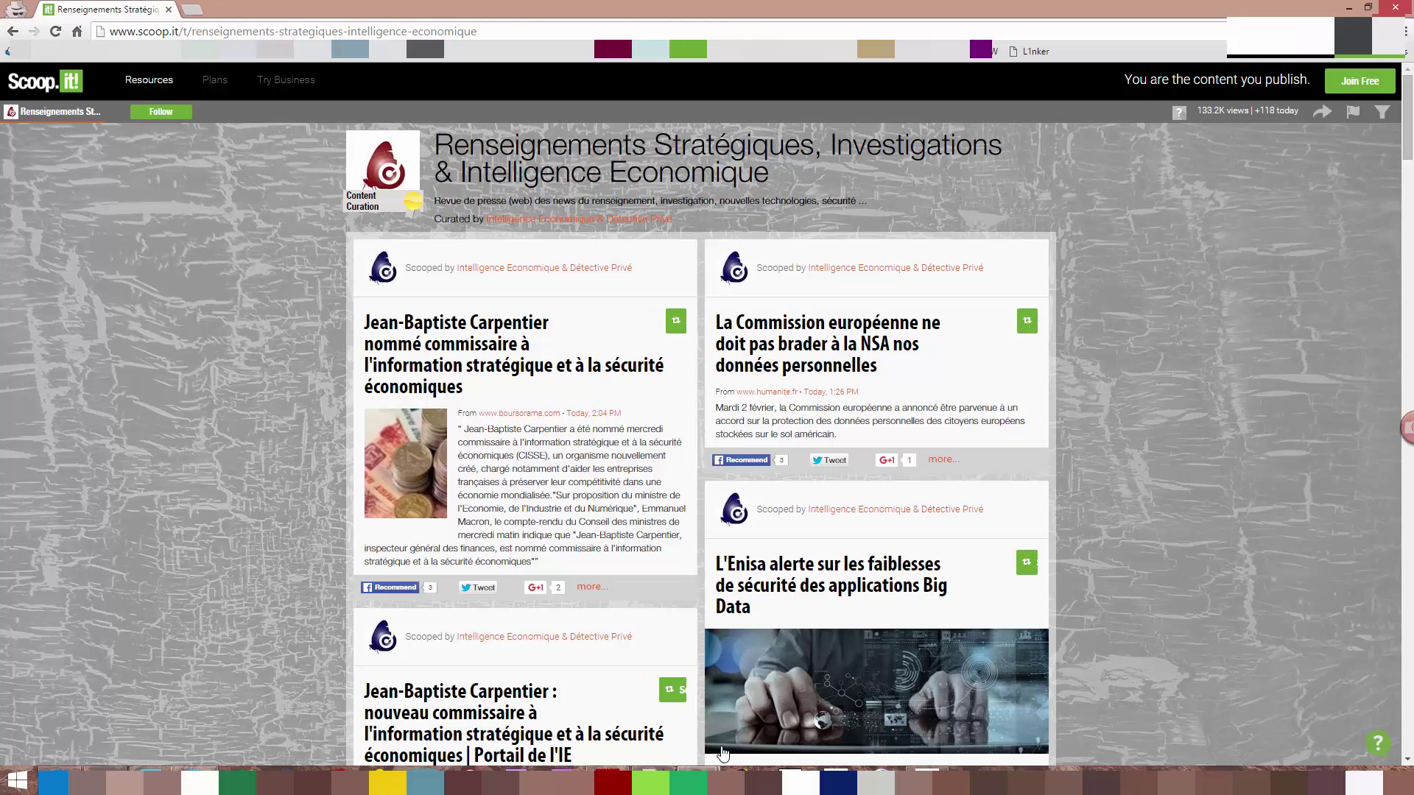
mouse_move(696, 780)
left_click(645, 686)
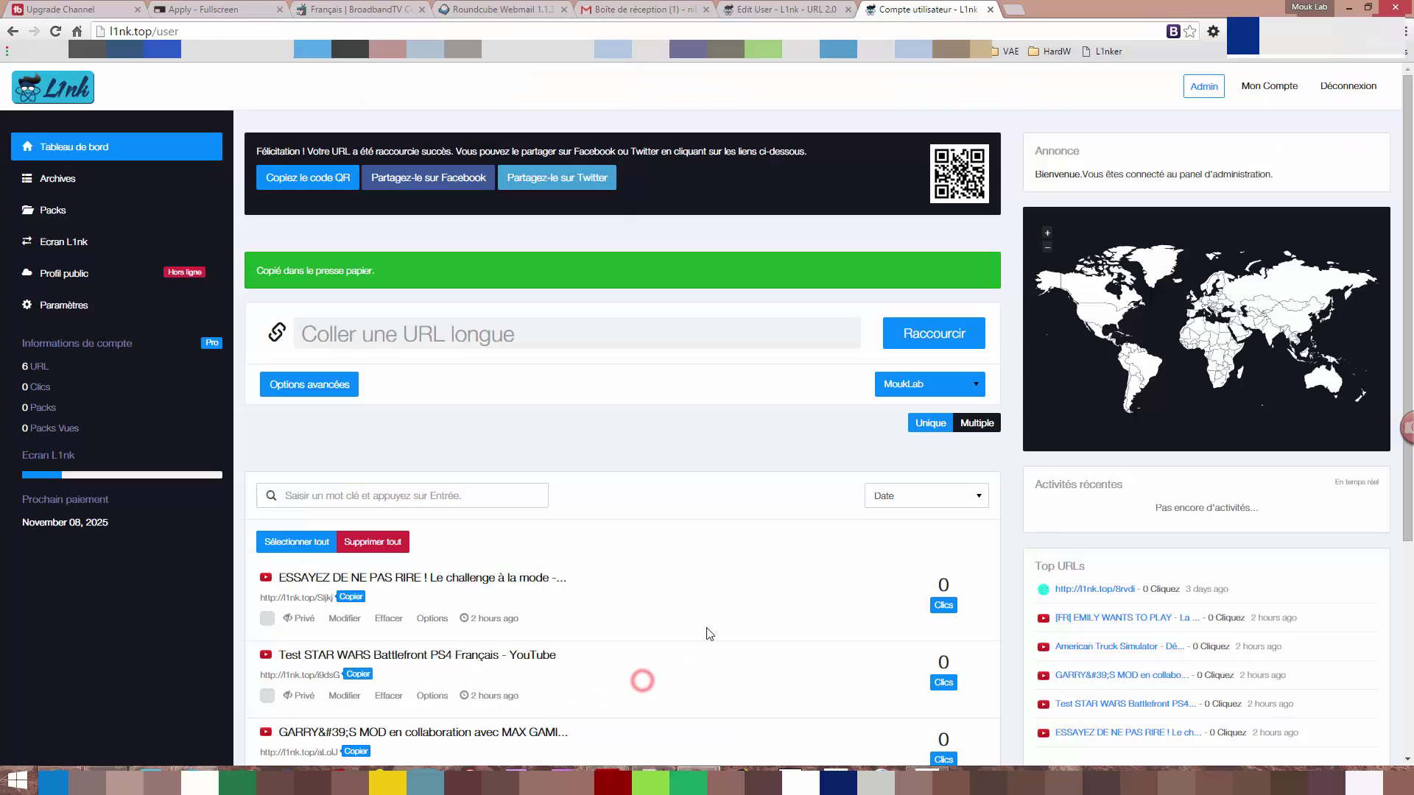
Switch the shortening form to multiple URLs and look over the dashboard's link list
left_click(977, 424)
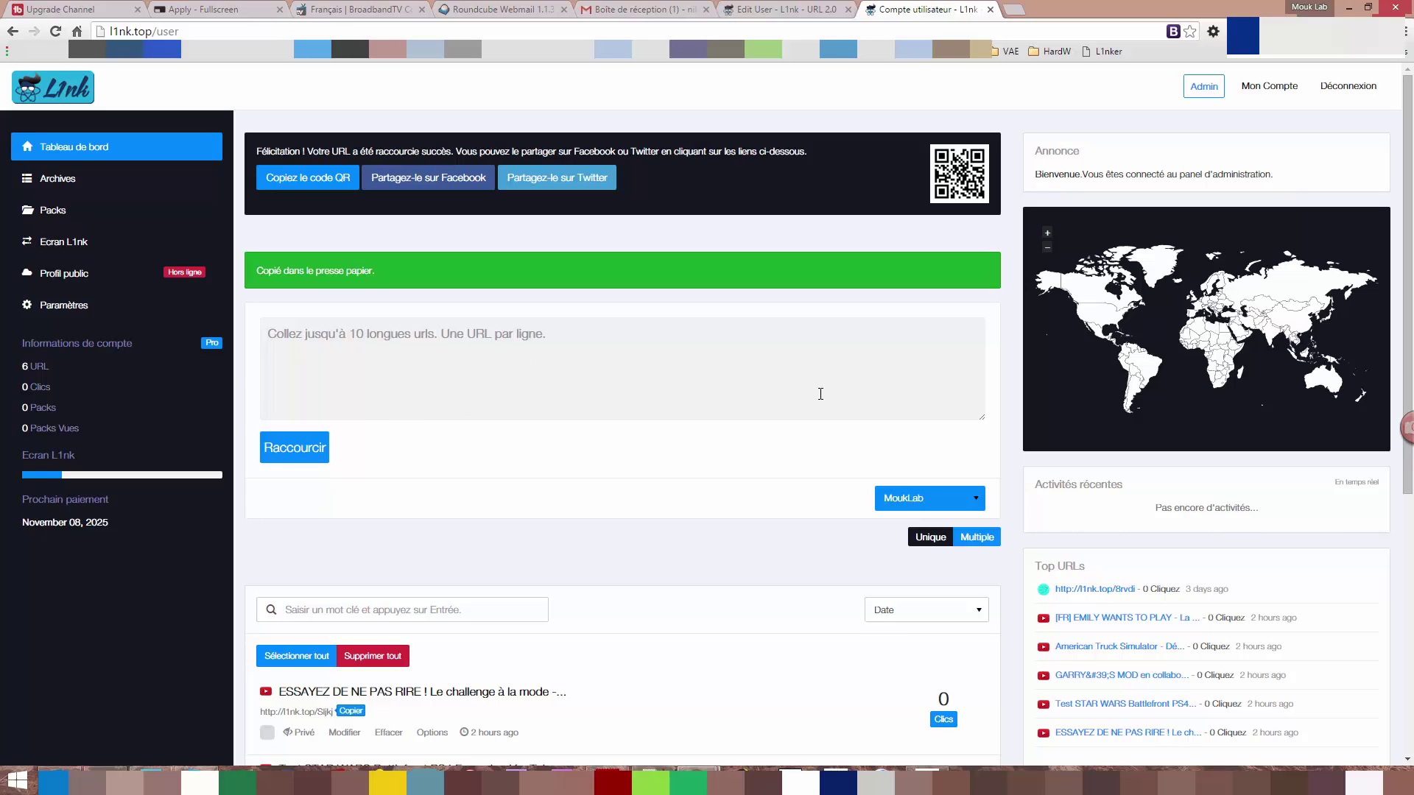
scroll(442, 444, "down", 6)
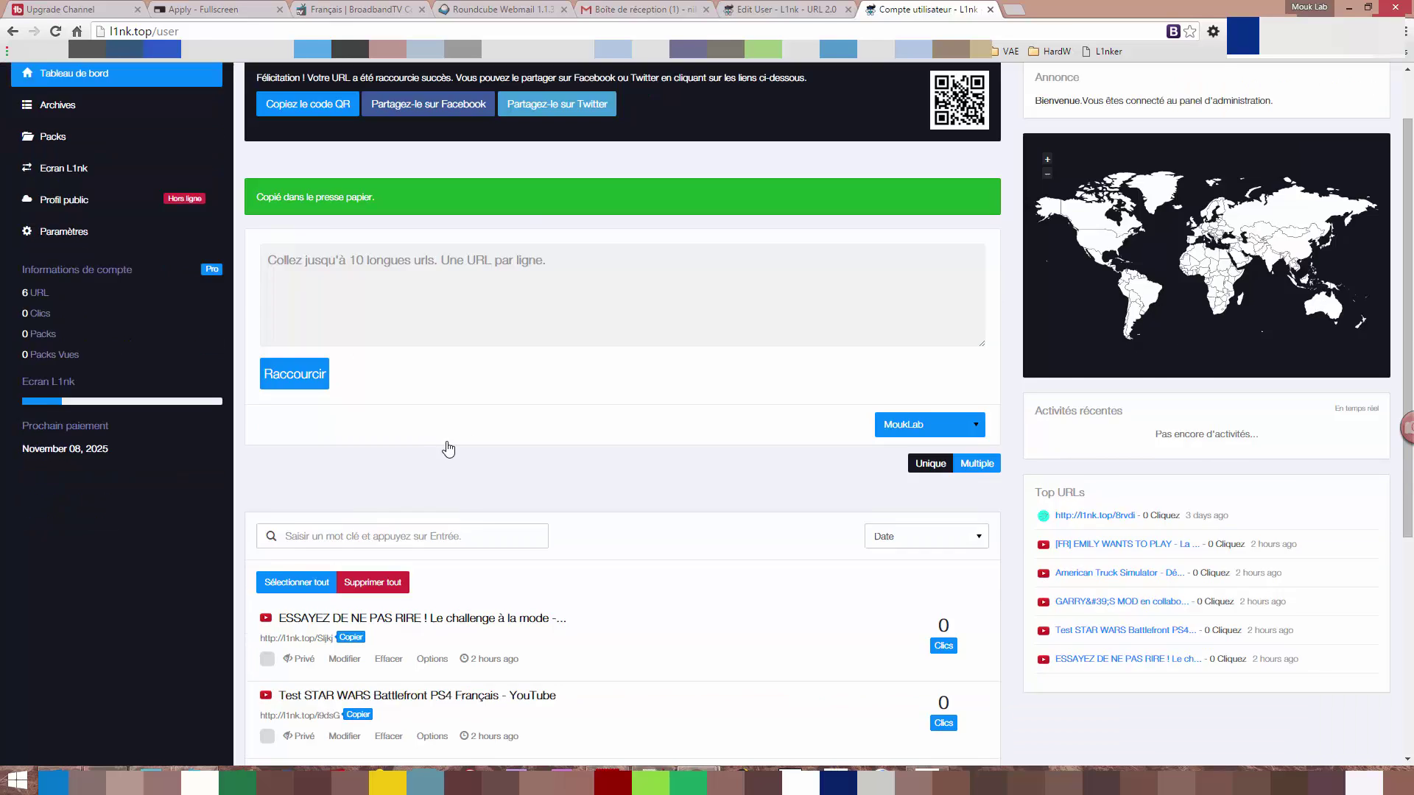
scroll(599, 432, "up", 6)
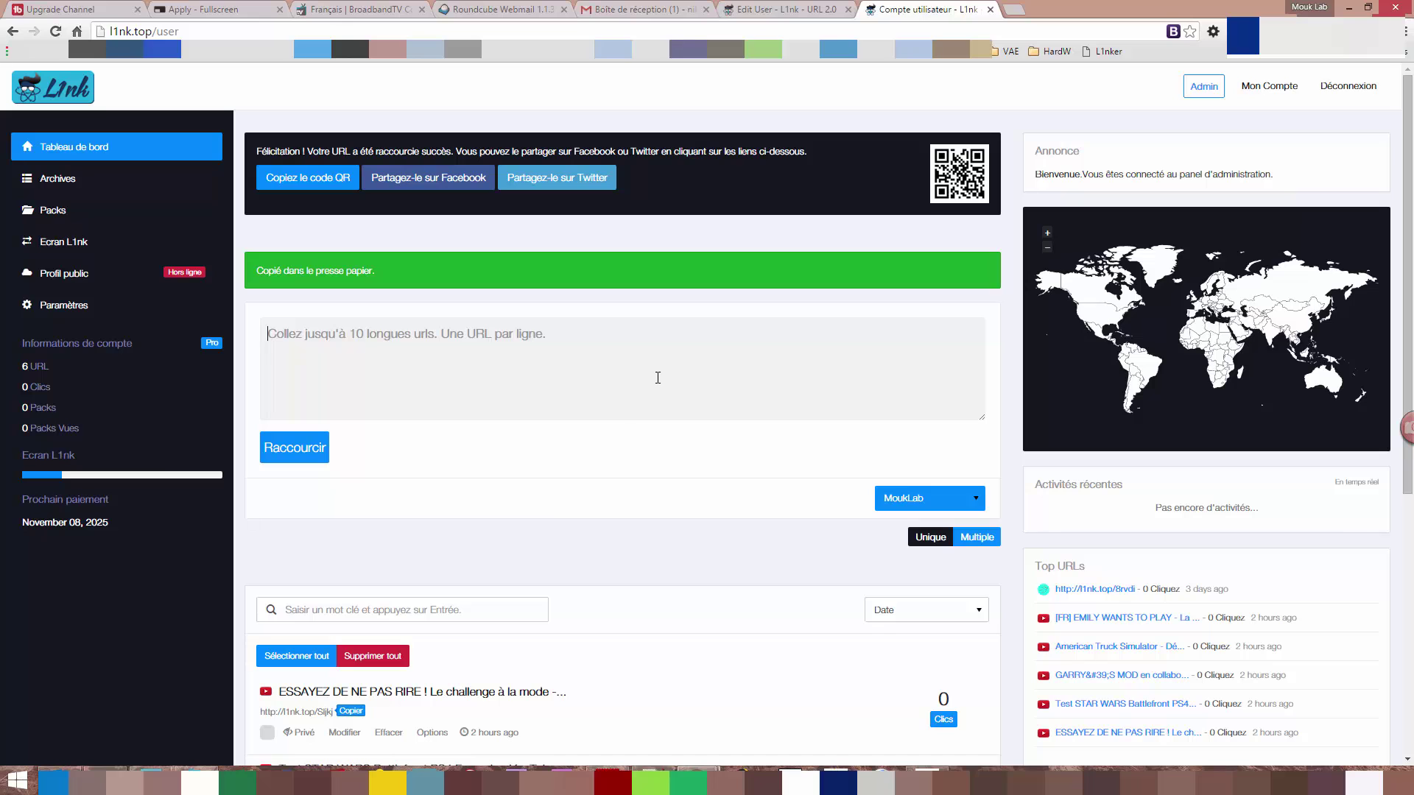
Zoom the dashboard's world map in on Europe and examine the announcement above it
left_click(1048, 233)
left_click(1048, 234)
left_click_drag(1211, 269, 1191, 368)
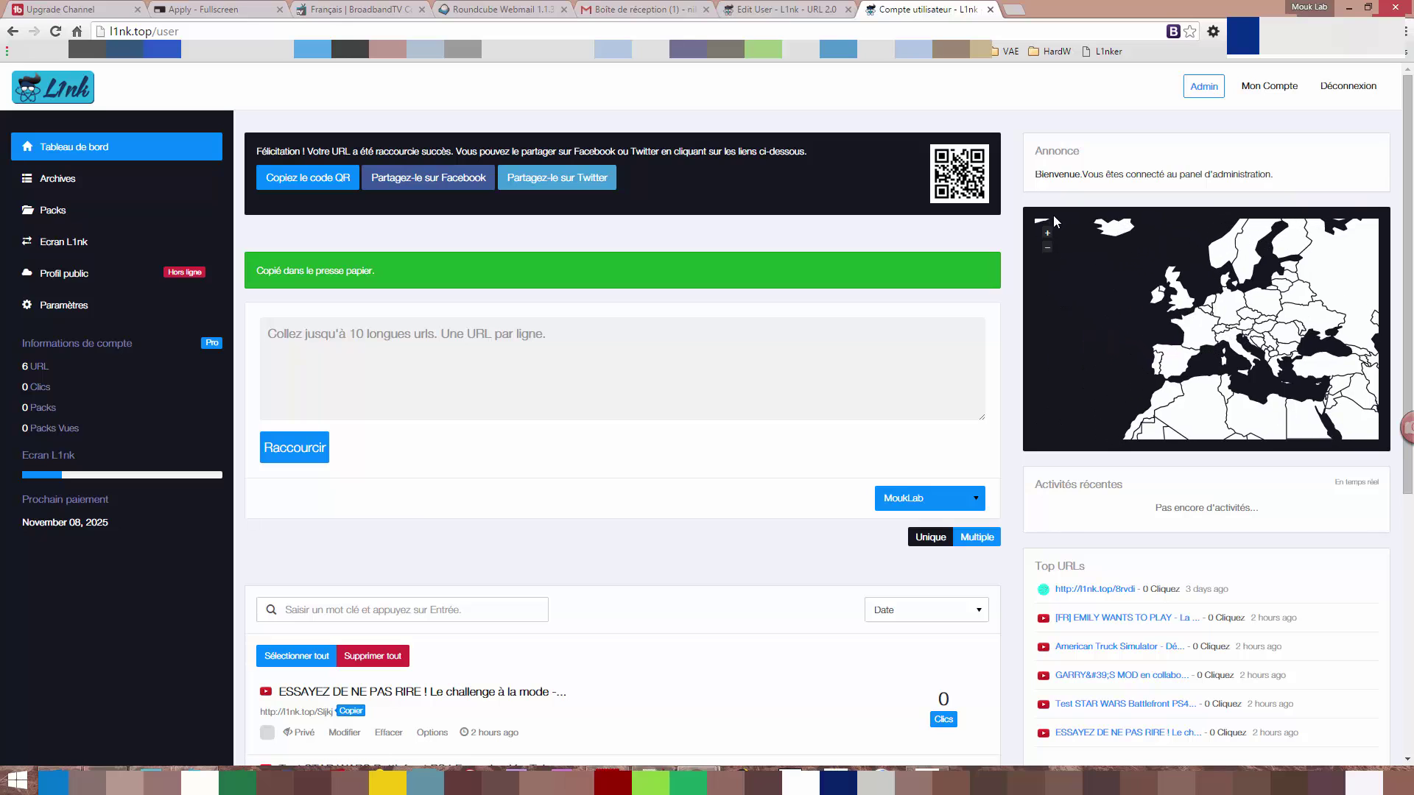
left_click(1048, 254)
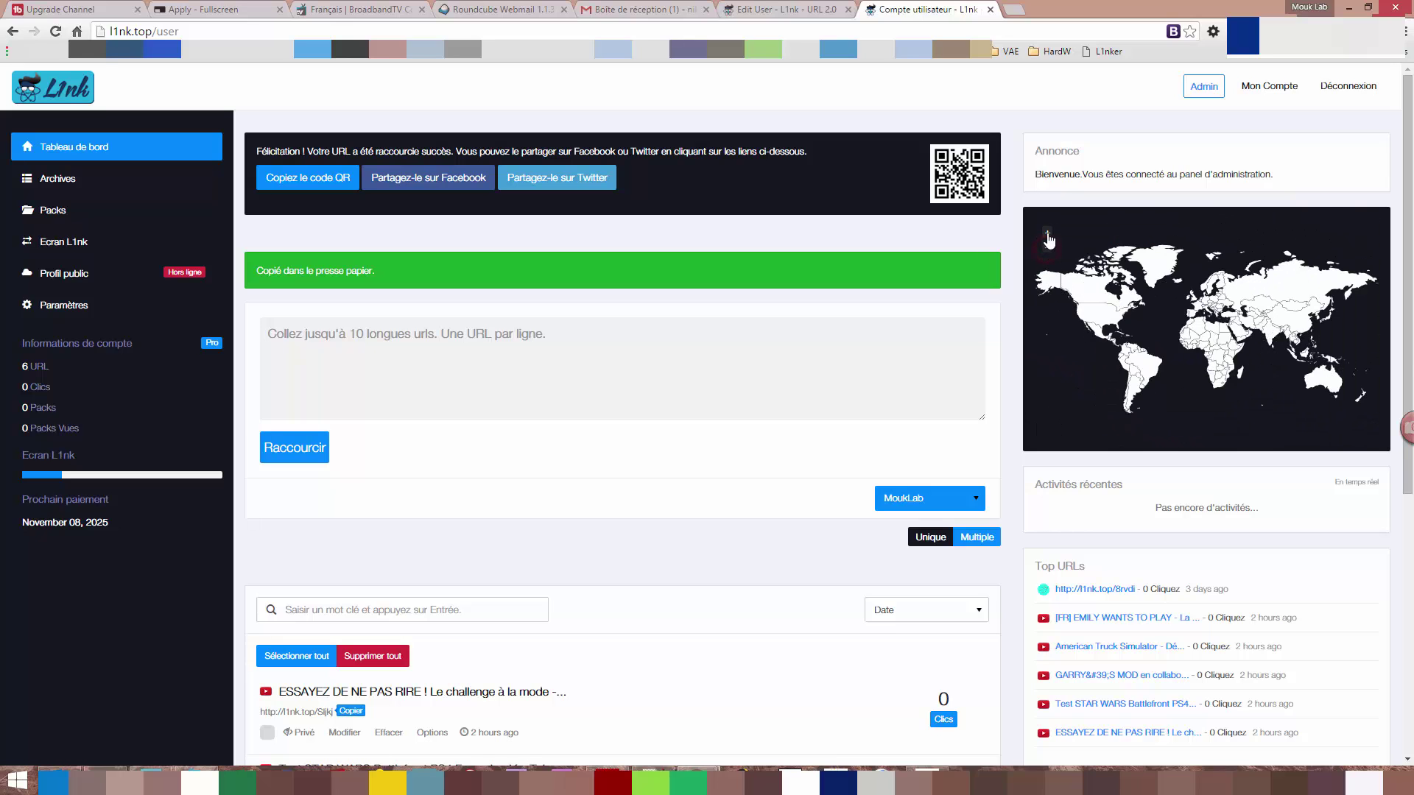
left_click(1047, 233)
left_click_drag(1160, 276, 1159, 354)
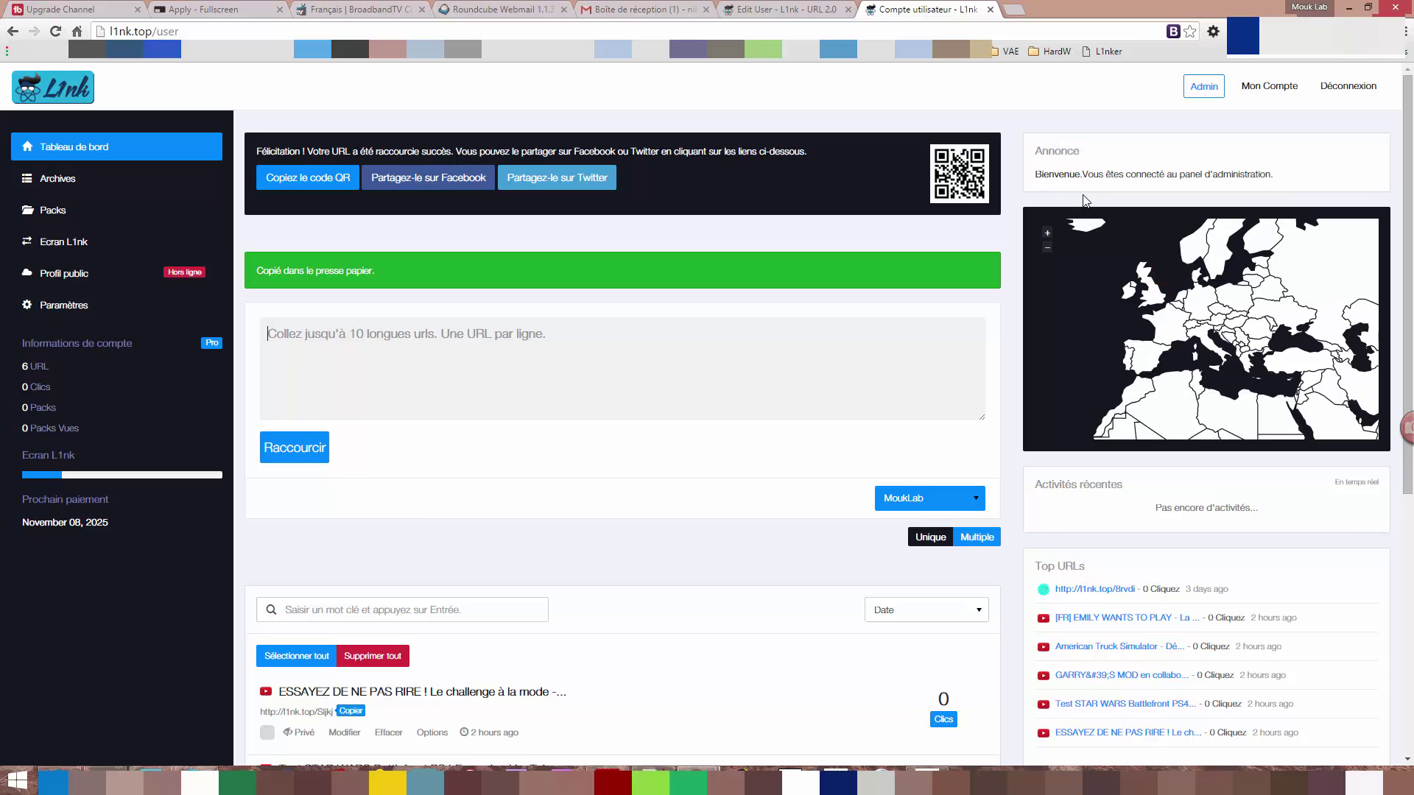
left_click_drag(1051, 152, 1283, 177)
left_click(1186, 183)
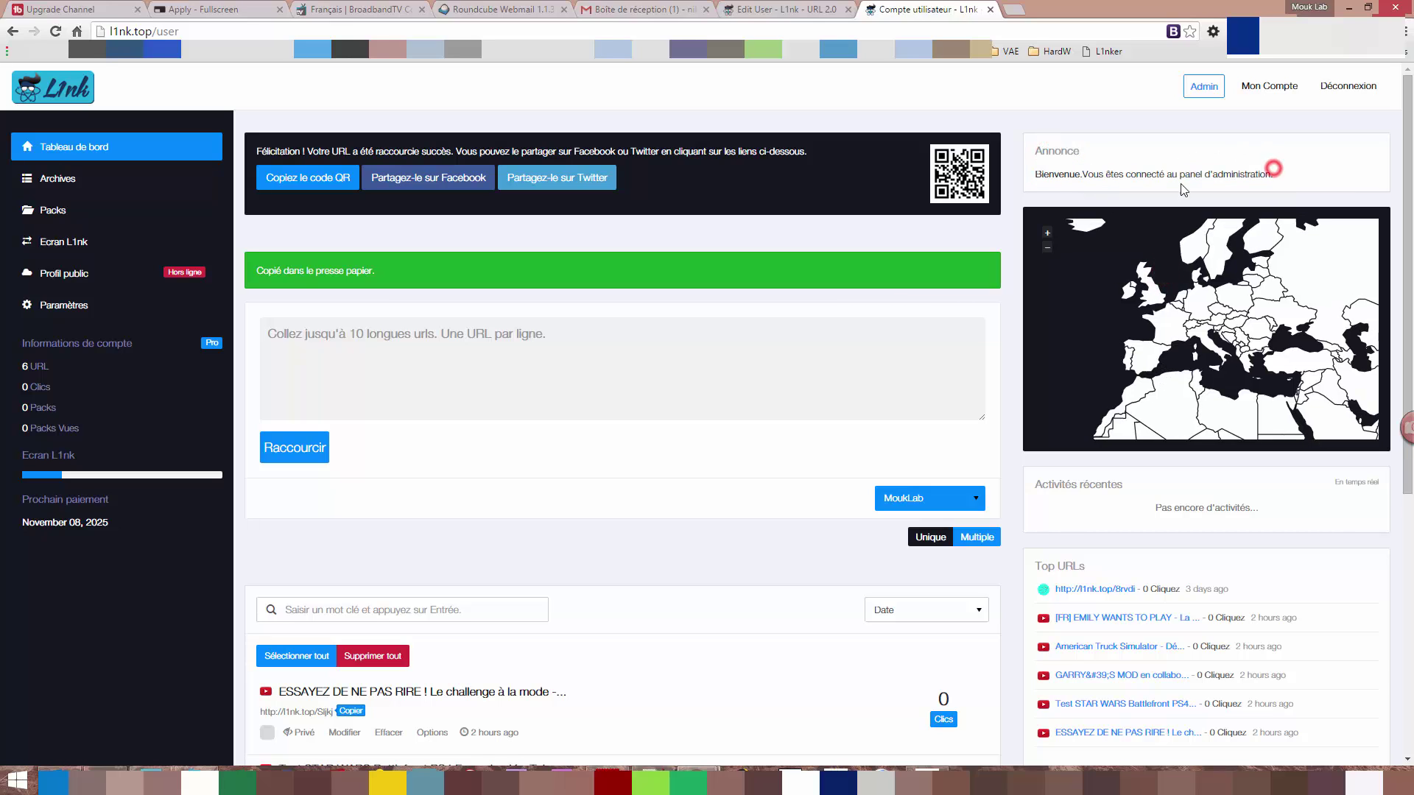